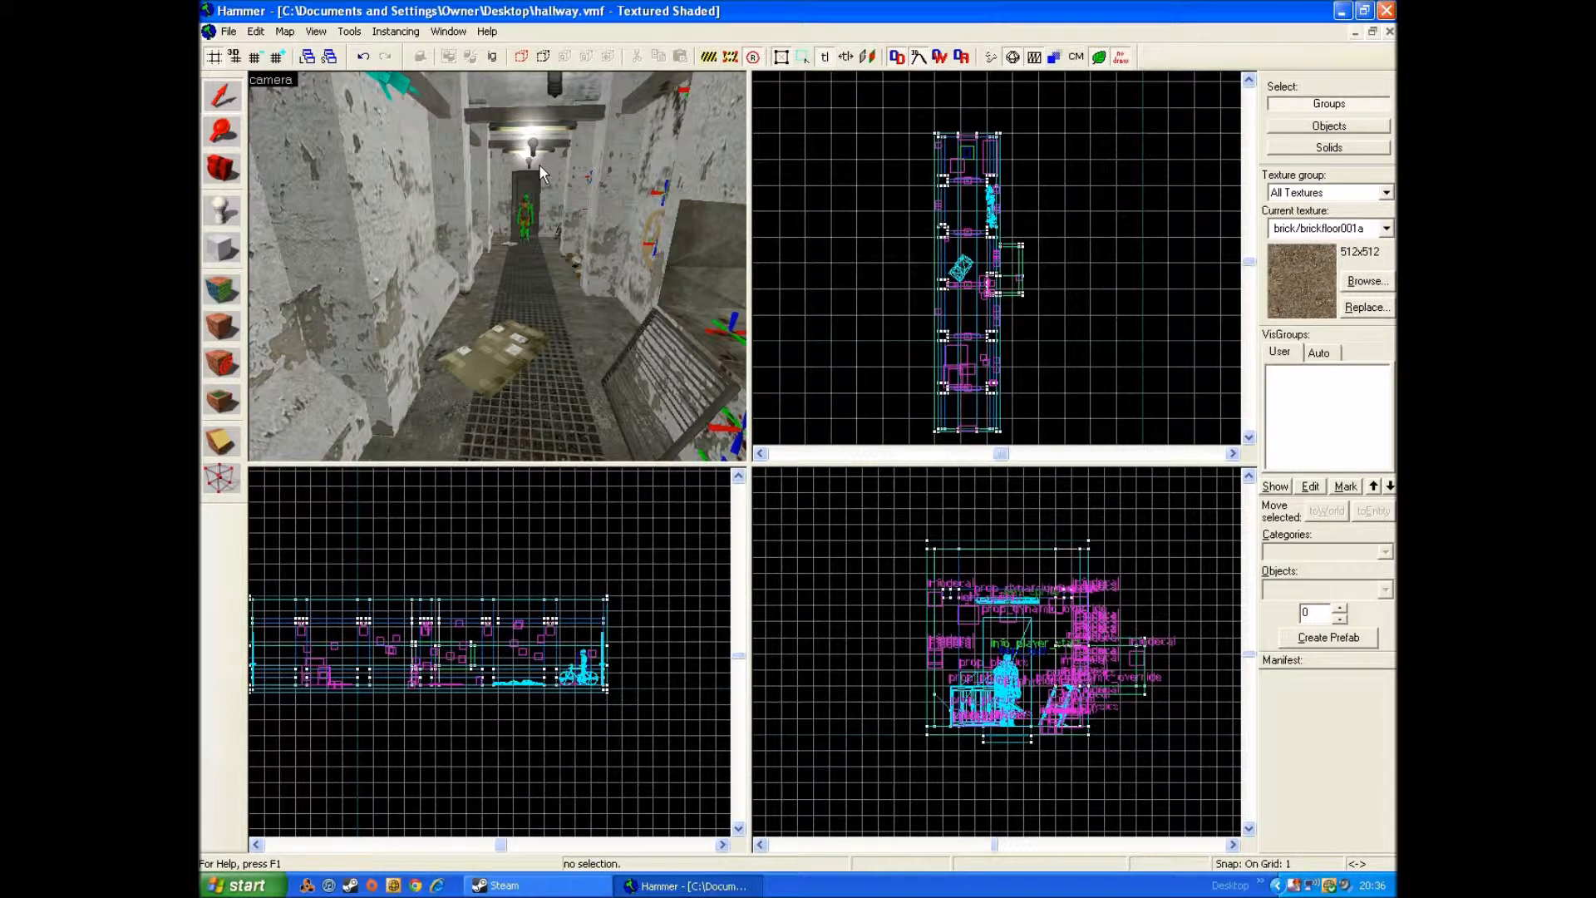
Step: Look around the hallway in the 3D view to examine its ceiling, beams and walls
key("Up")
key("w")
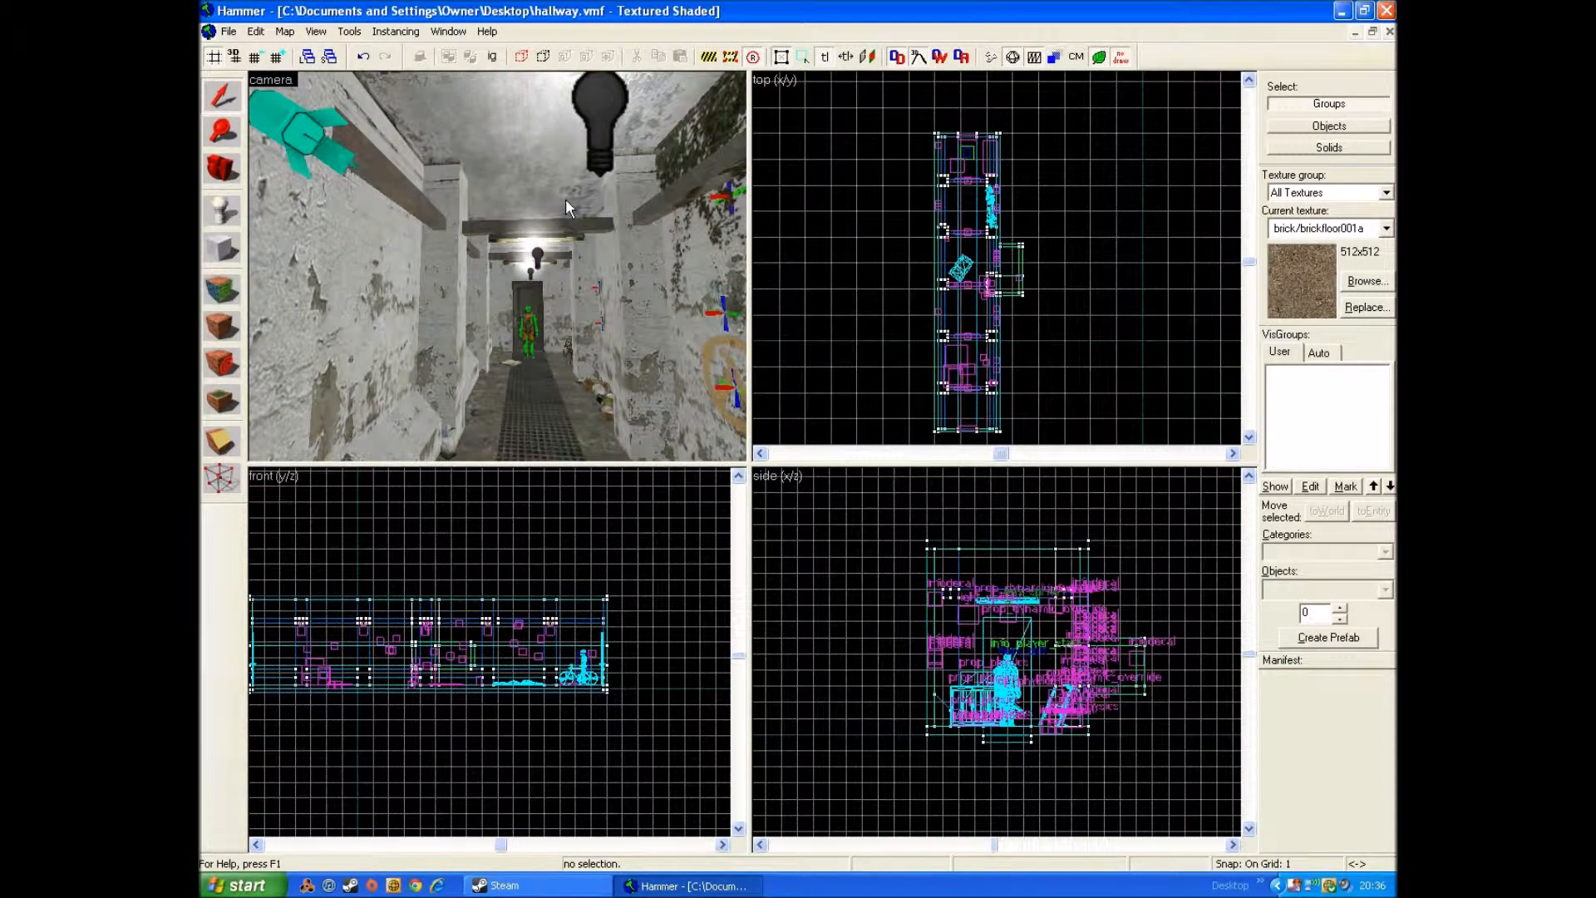
key("Down")
key("Down")
key("s")
key("Up")
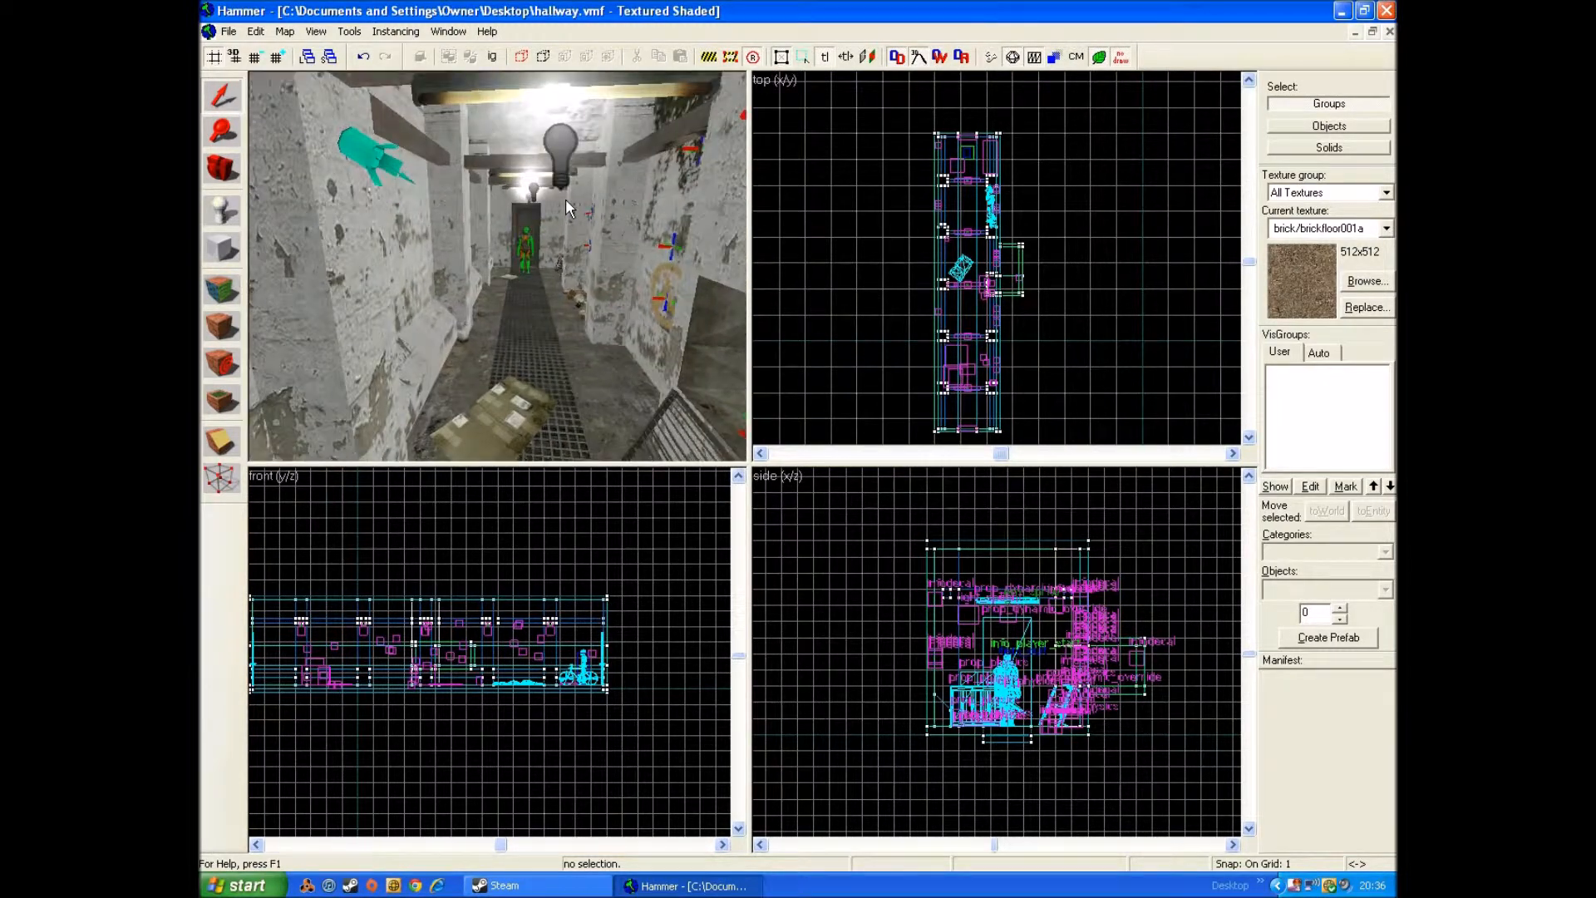
key("Left")
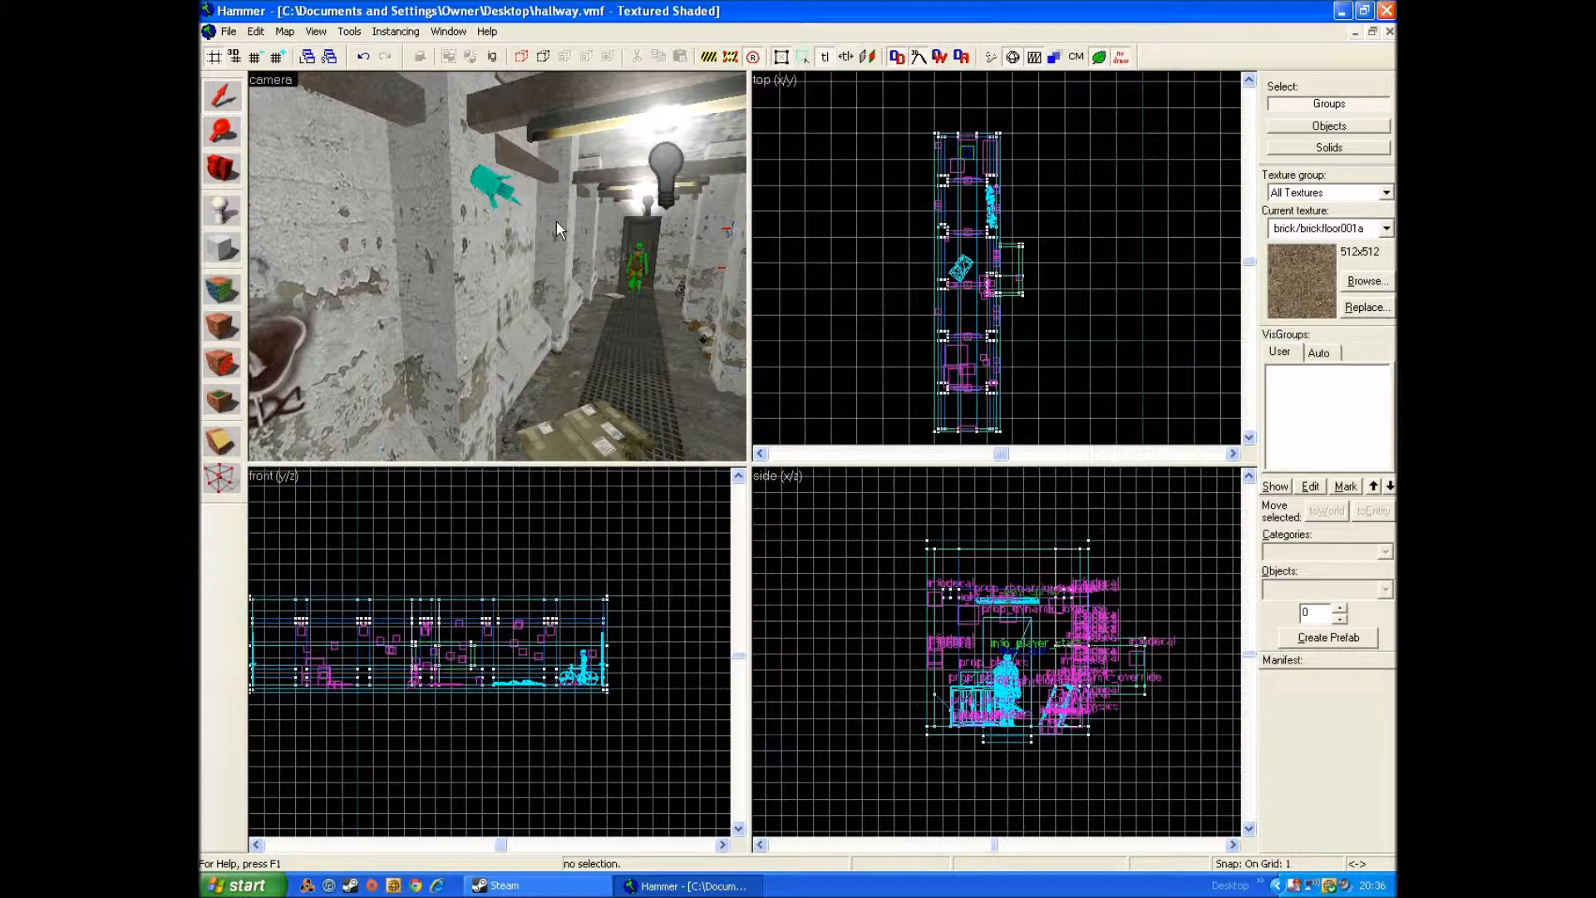
key("Right")
key("w")
key("s")
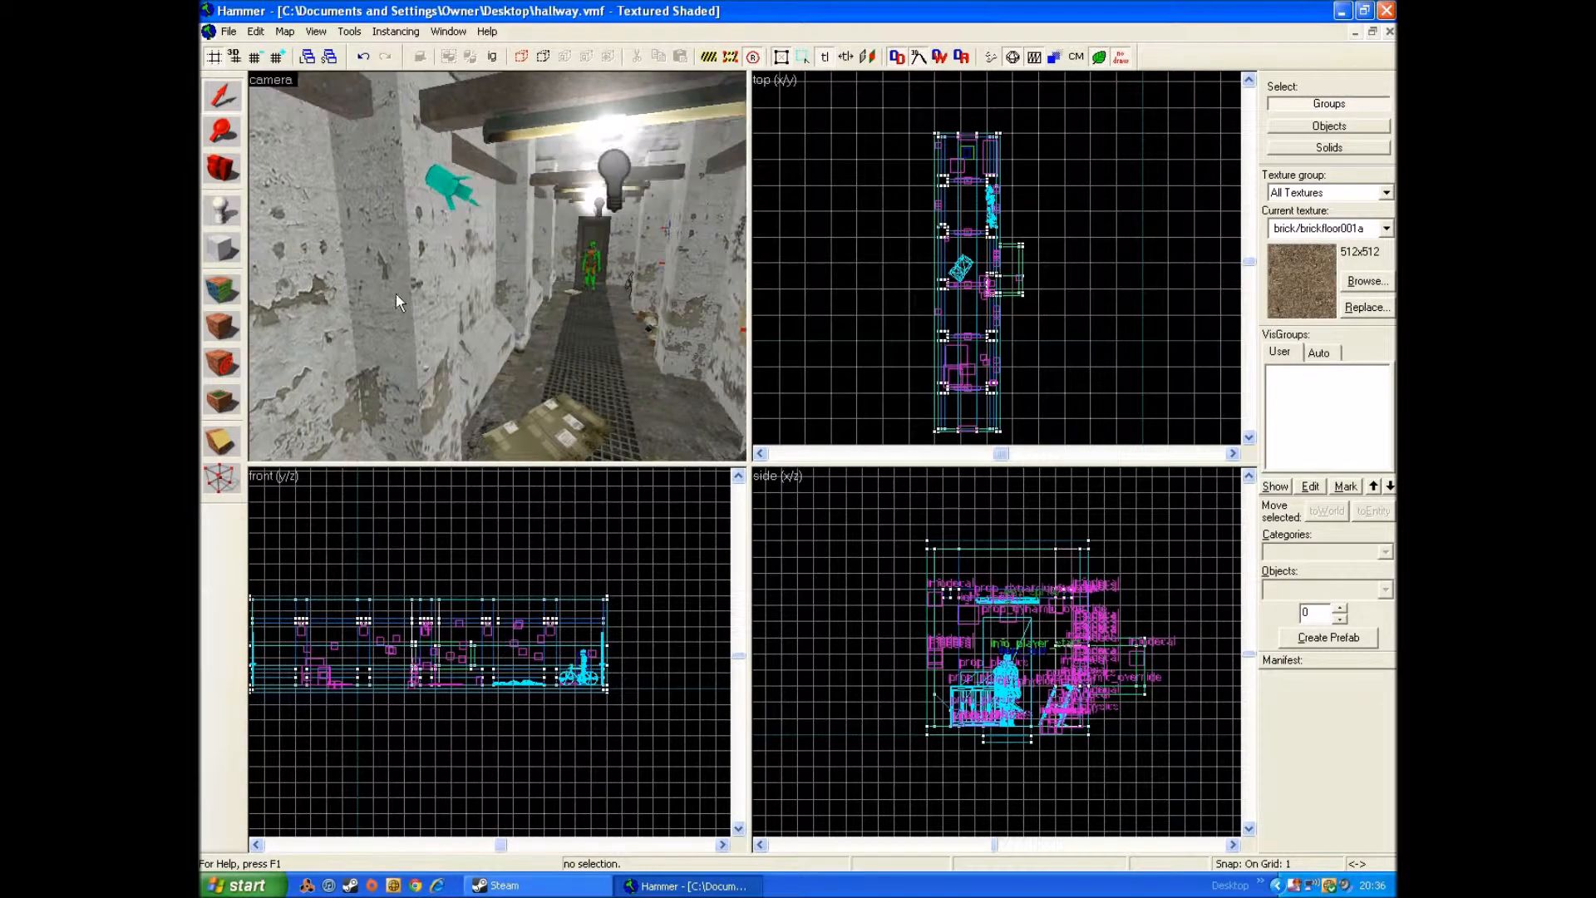
Step: Place a new entity on the hallway floor and change its class to prop_dynamic_override
left_click(221, 211)
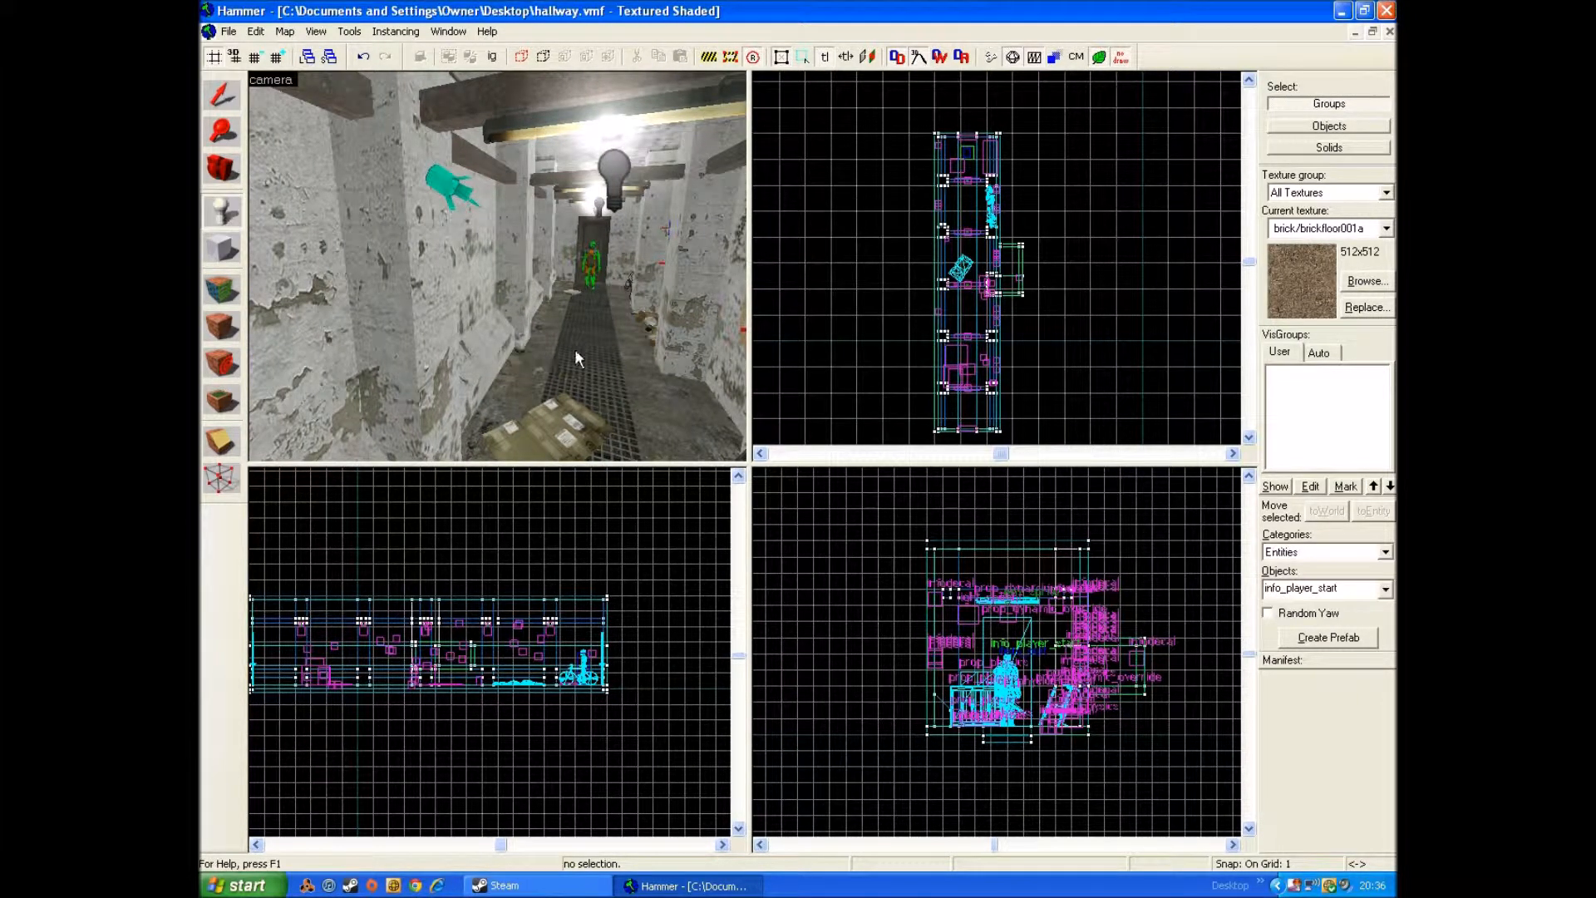
left_click(592, 360)
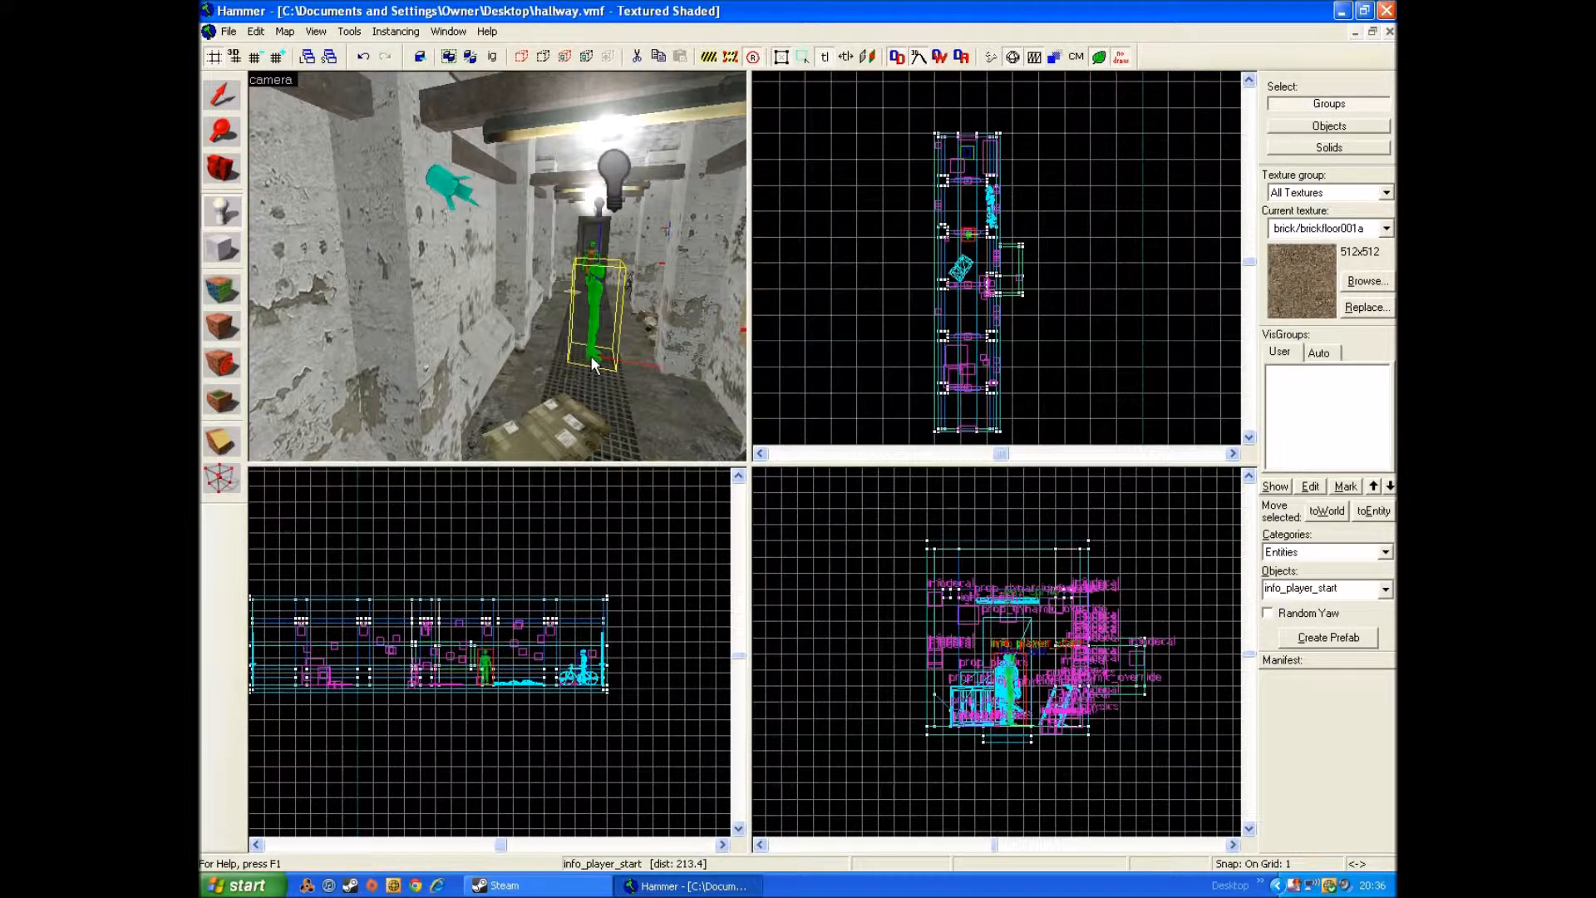
key("alt+Return")
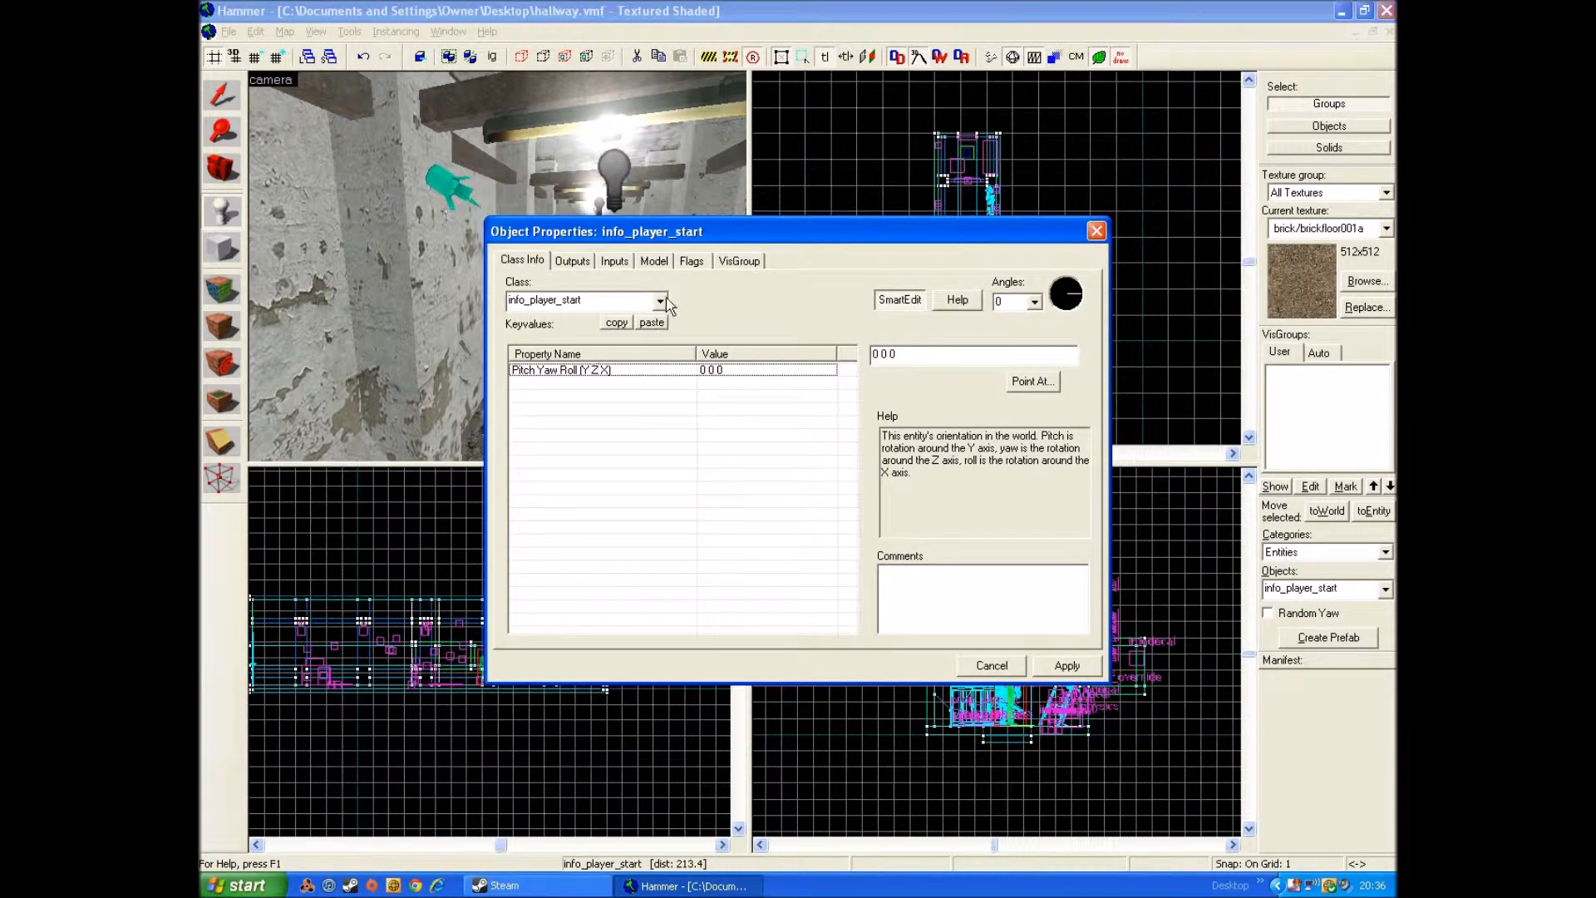
left_click(660, 301)
type("prop")
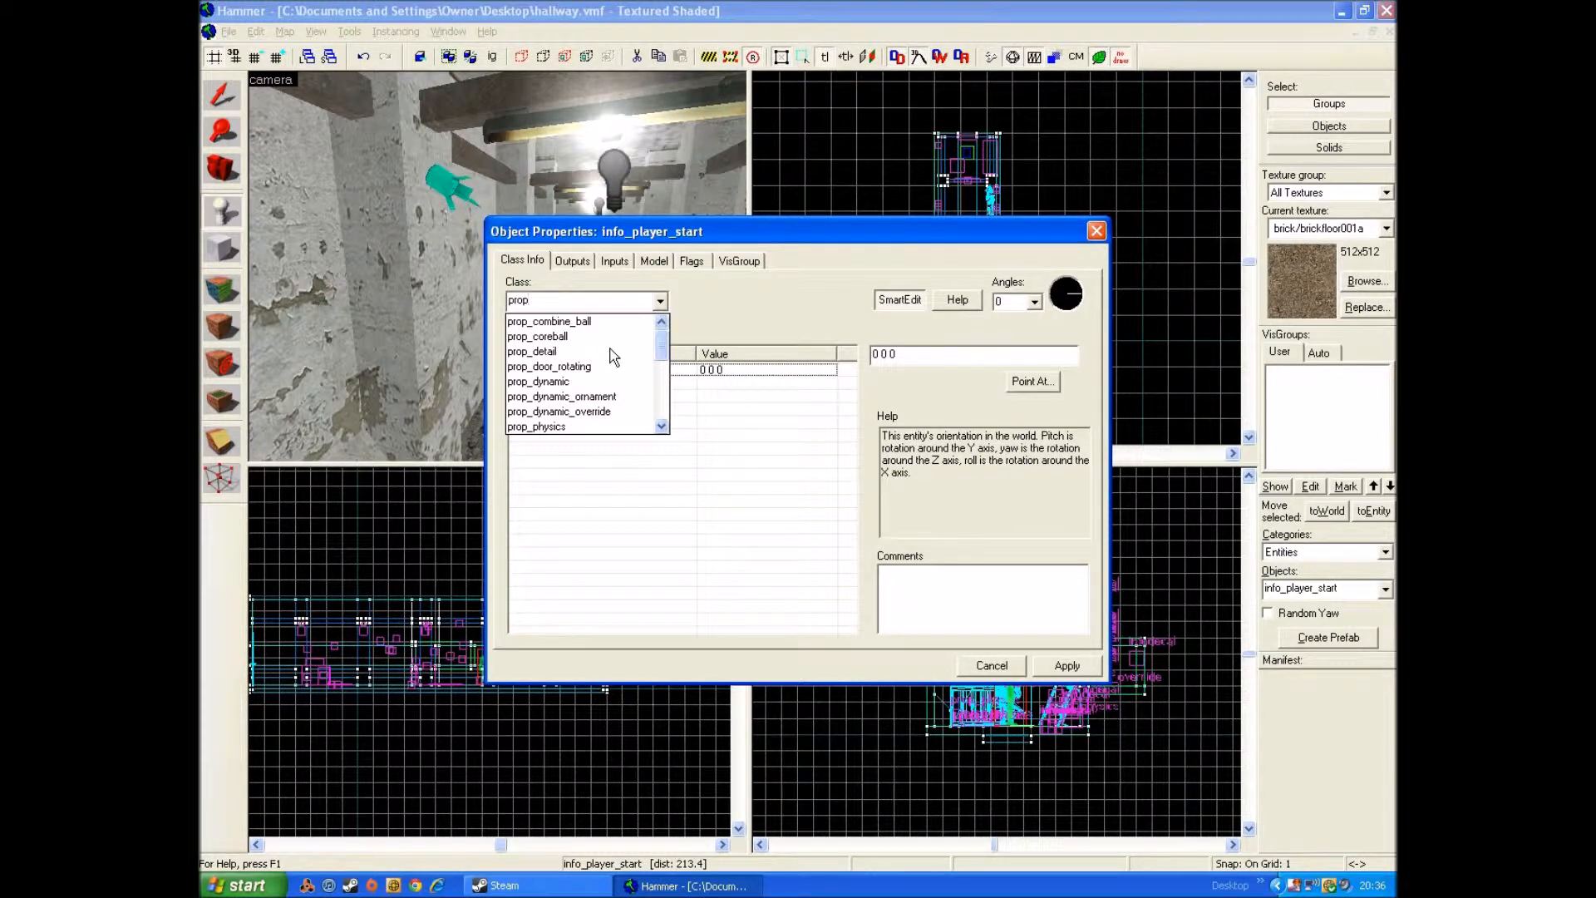
left_click(614, 411)
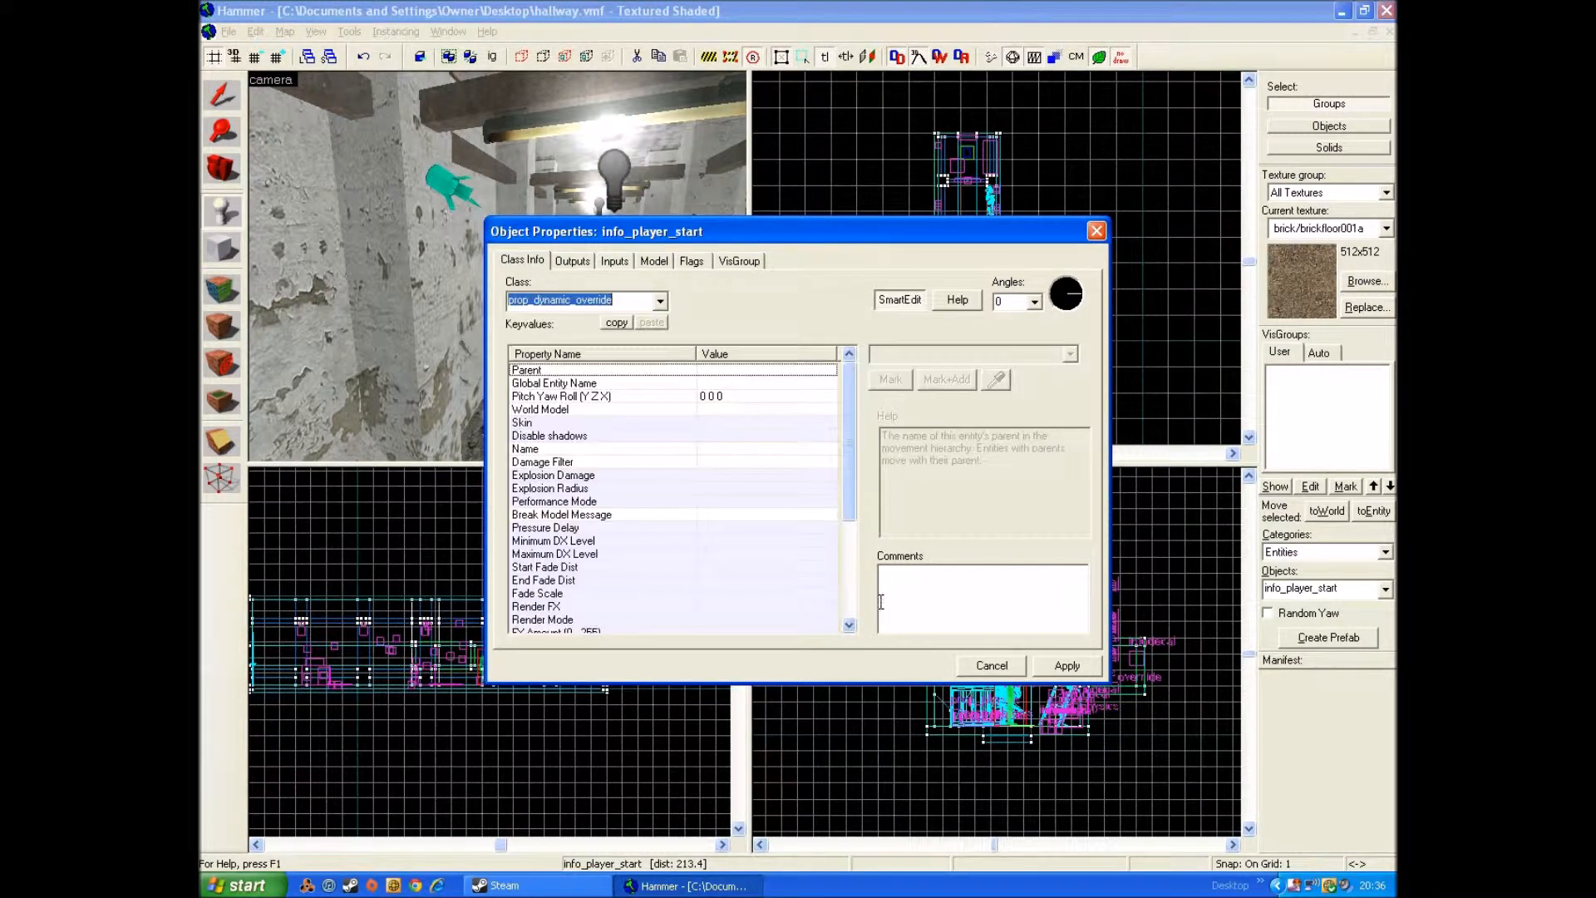
left_click(1064, 666)
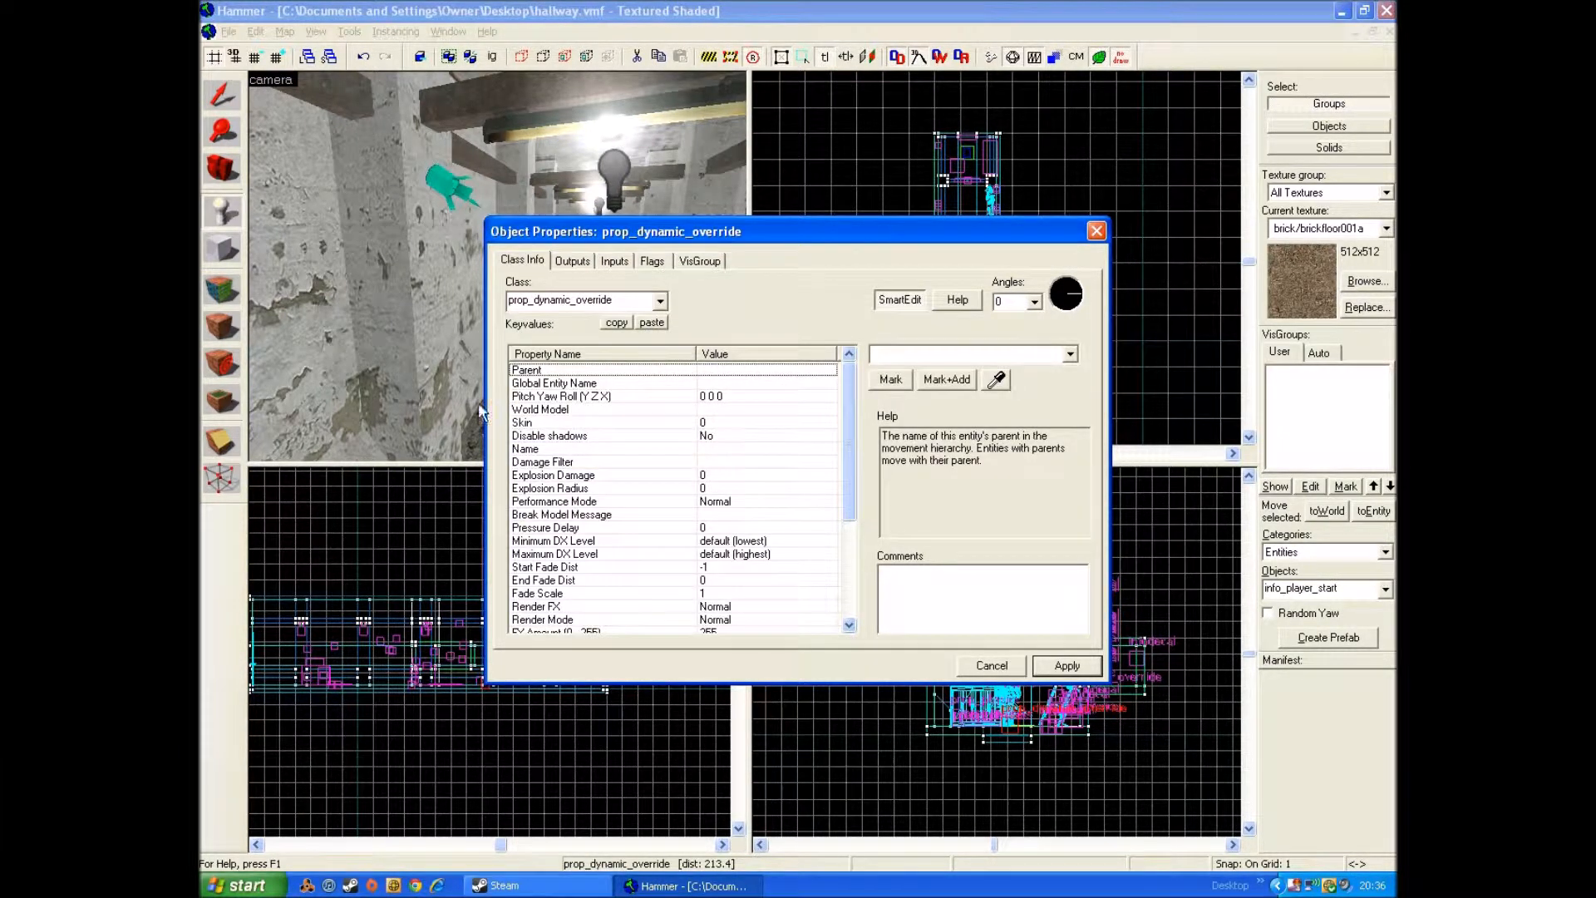
Step: Browse for the prop's World Model and filter the models by "vent"
double_click(565, 409)
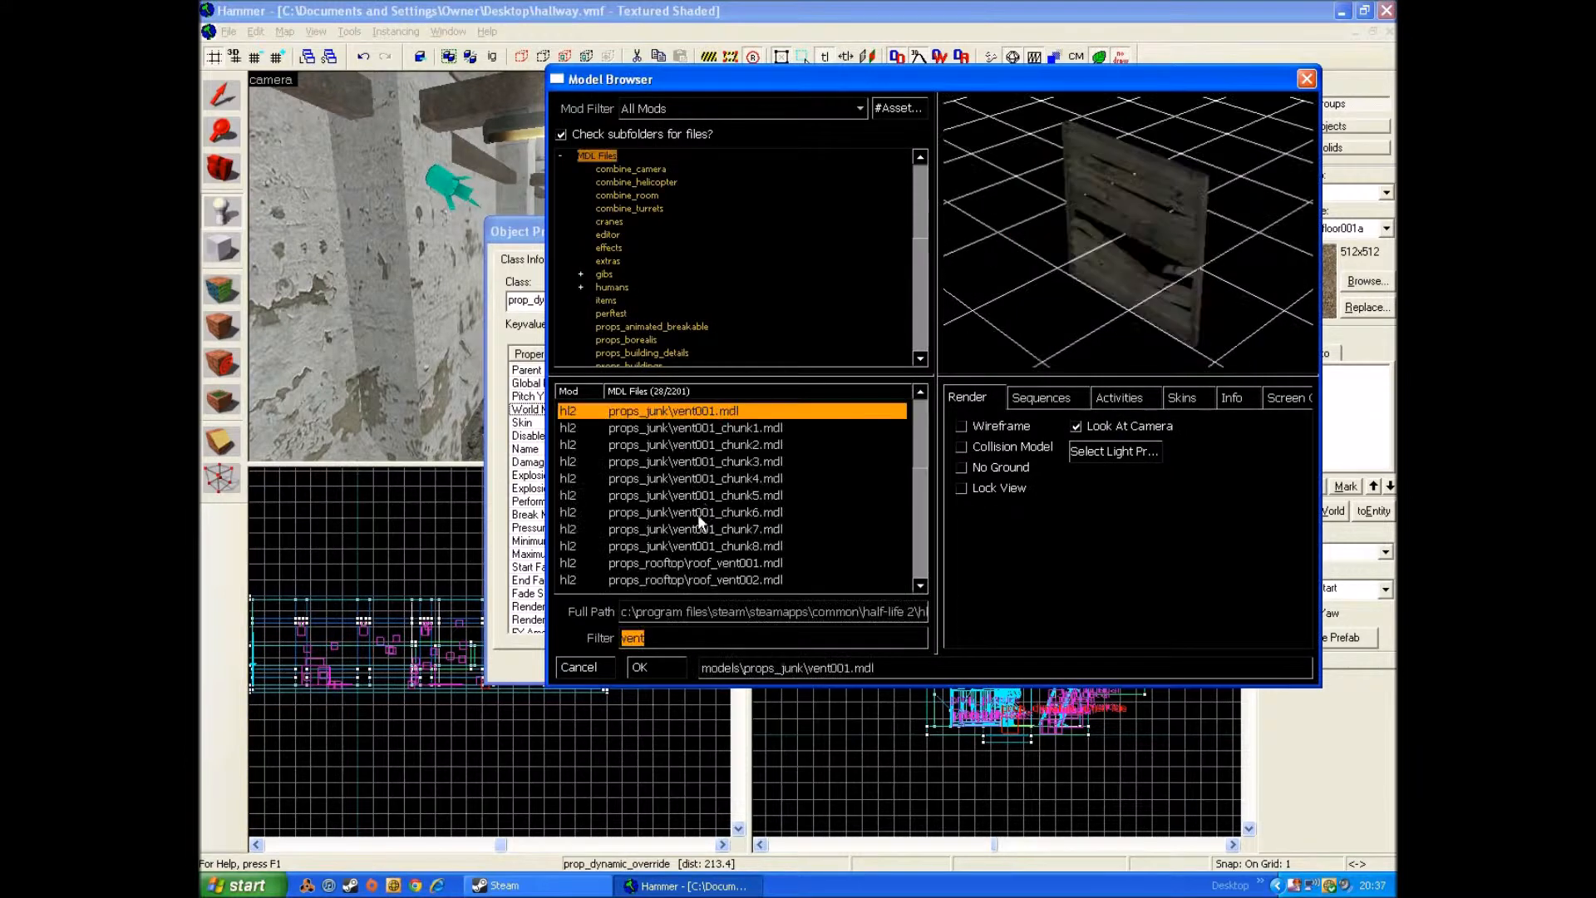
key("BackSpace")
type("vent")
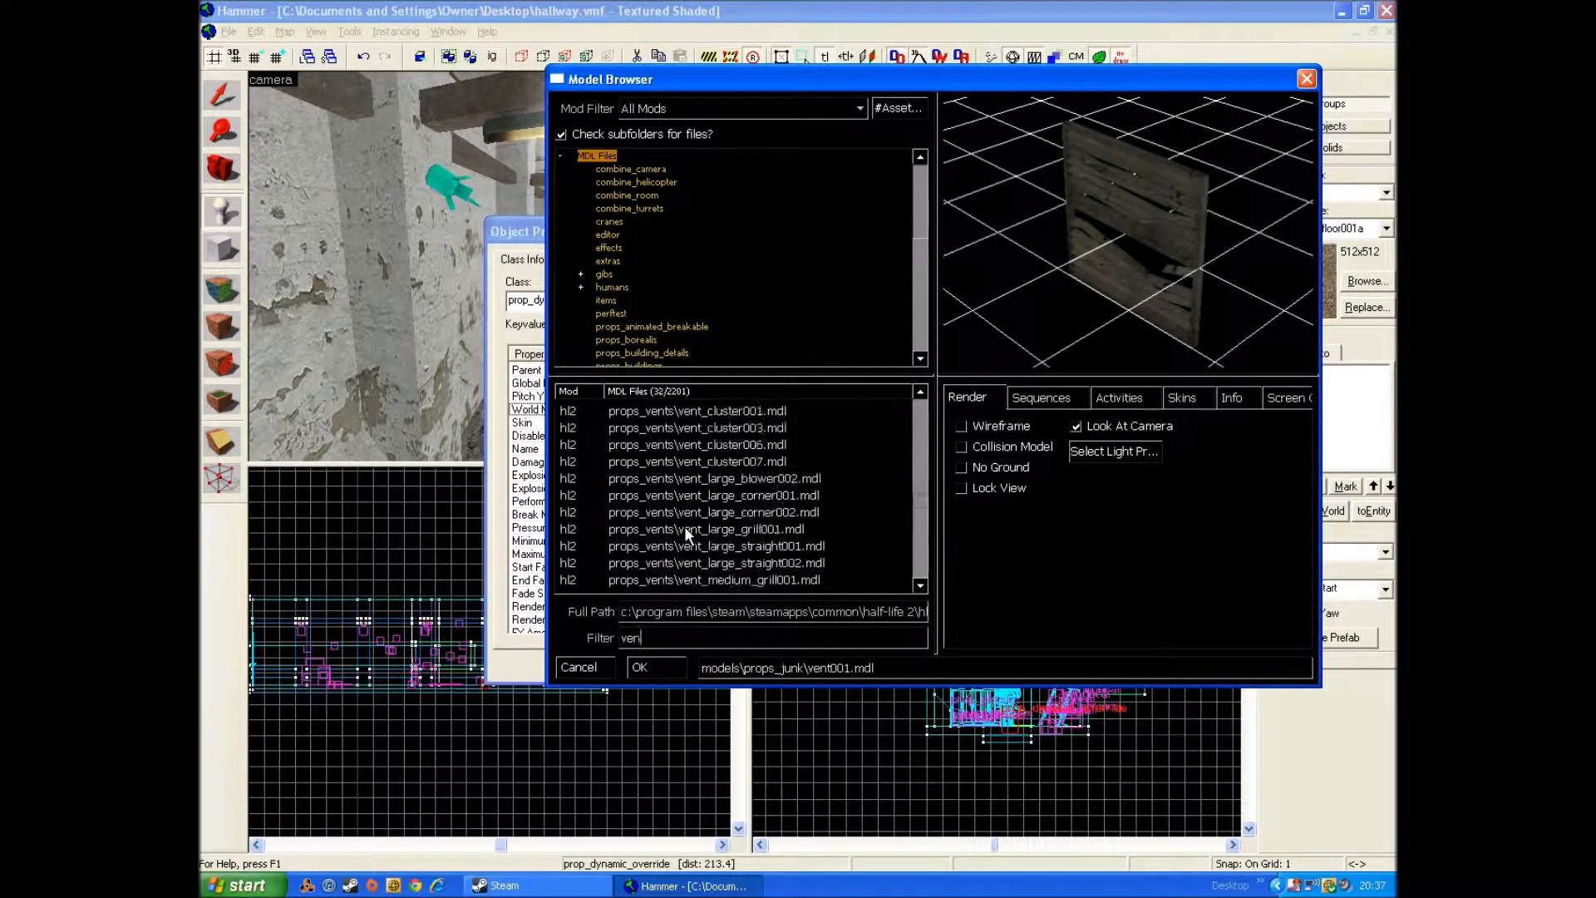
Step: Preview the vent models and assign props_vents/vent_cluster006.mdl as the prop's world model
left_click(771, 445)
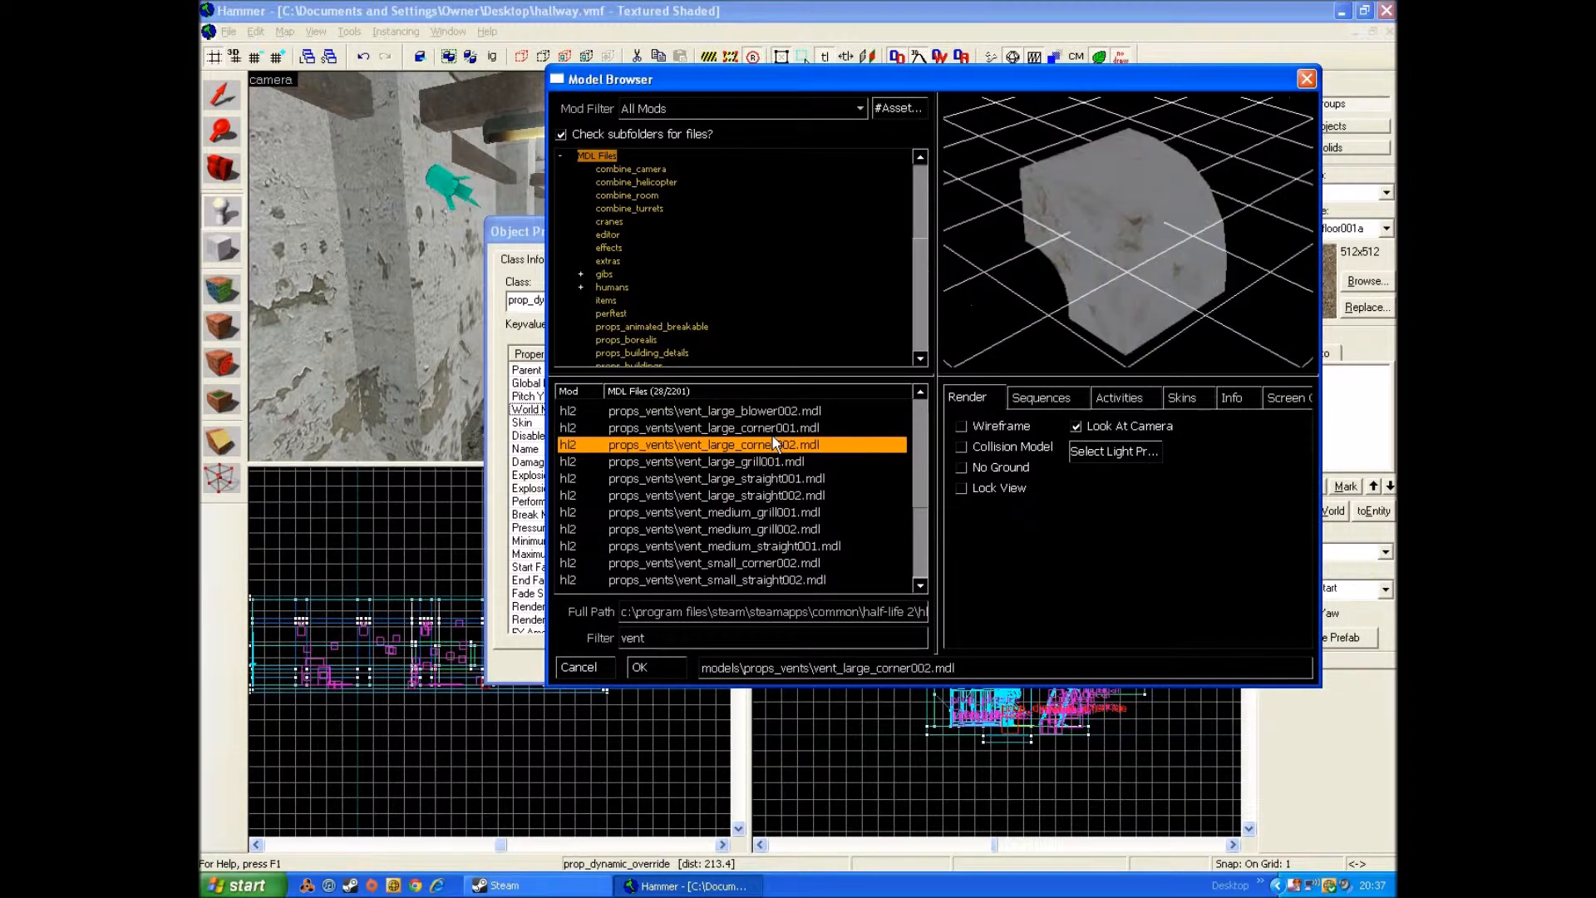
key("Down")
key("Down")
key("Down")
key("Down")
key("Down")
key("Down")
key("Down")
key("Up")
key("Up")
key("Up")
key("Up")
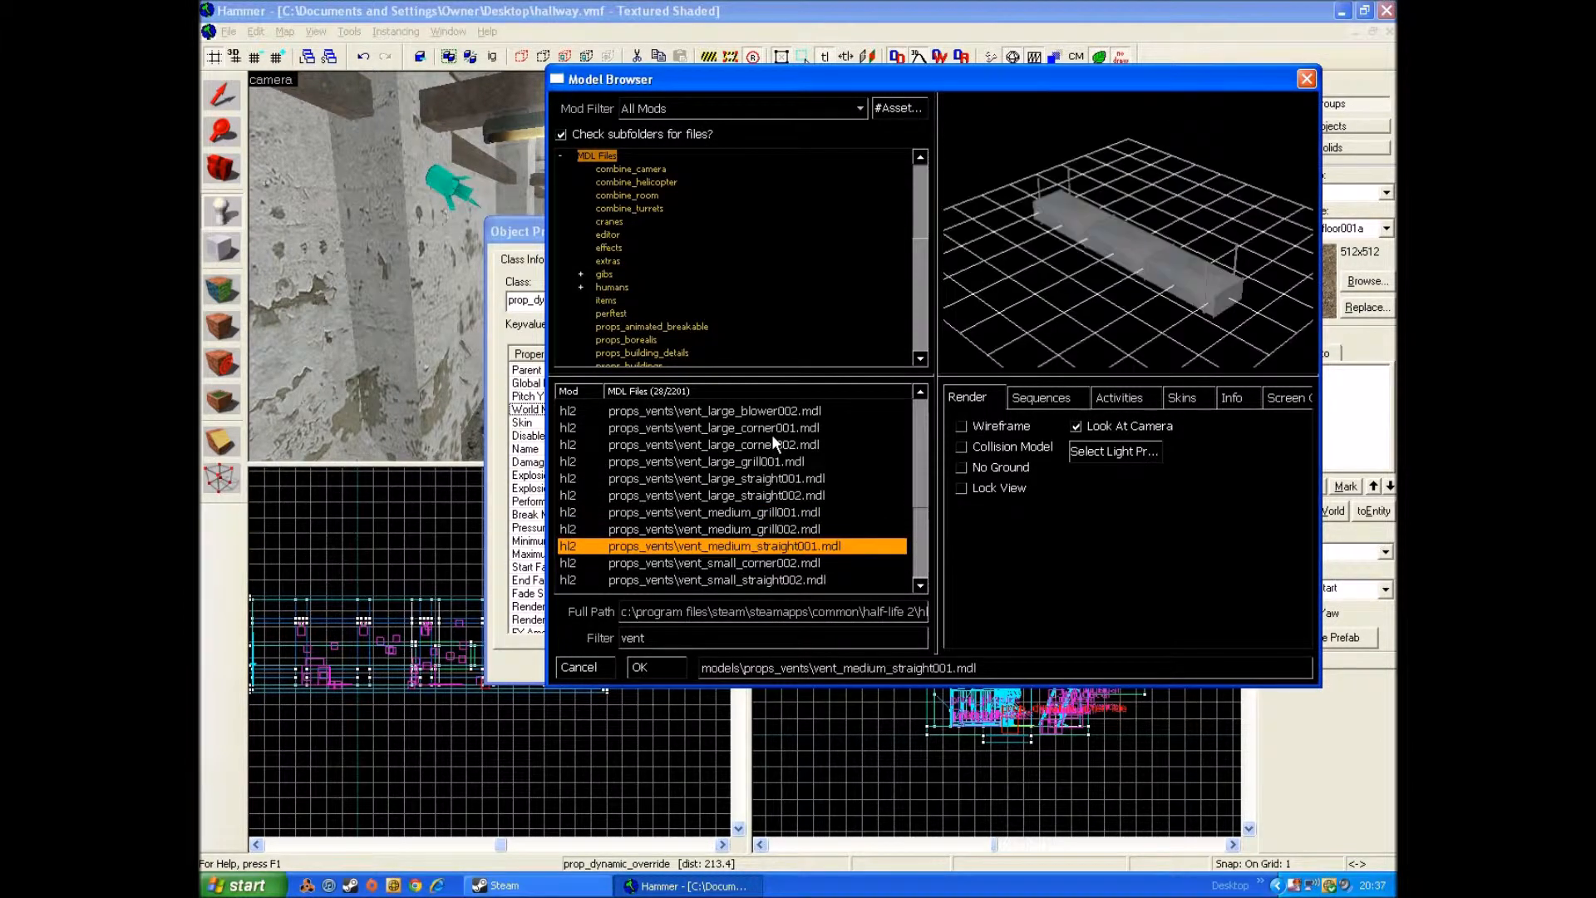
key("Up")
key("Up")
key("Up")
key("Up")
key("Up")
key("Up")
key("Up")
key("Up")
key("Up")
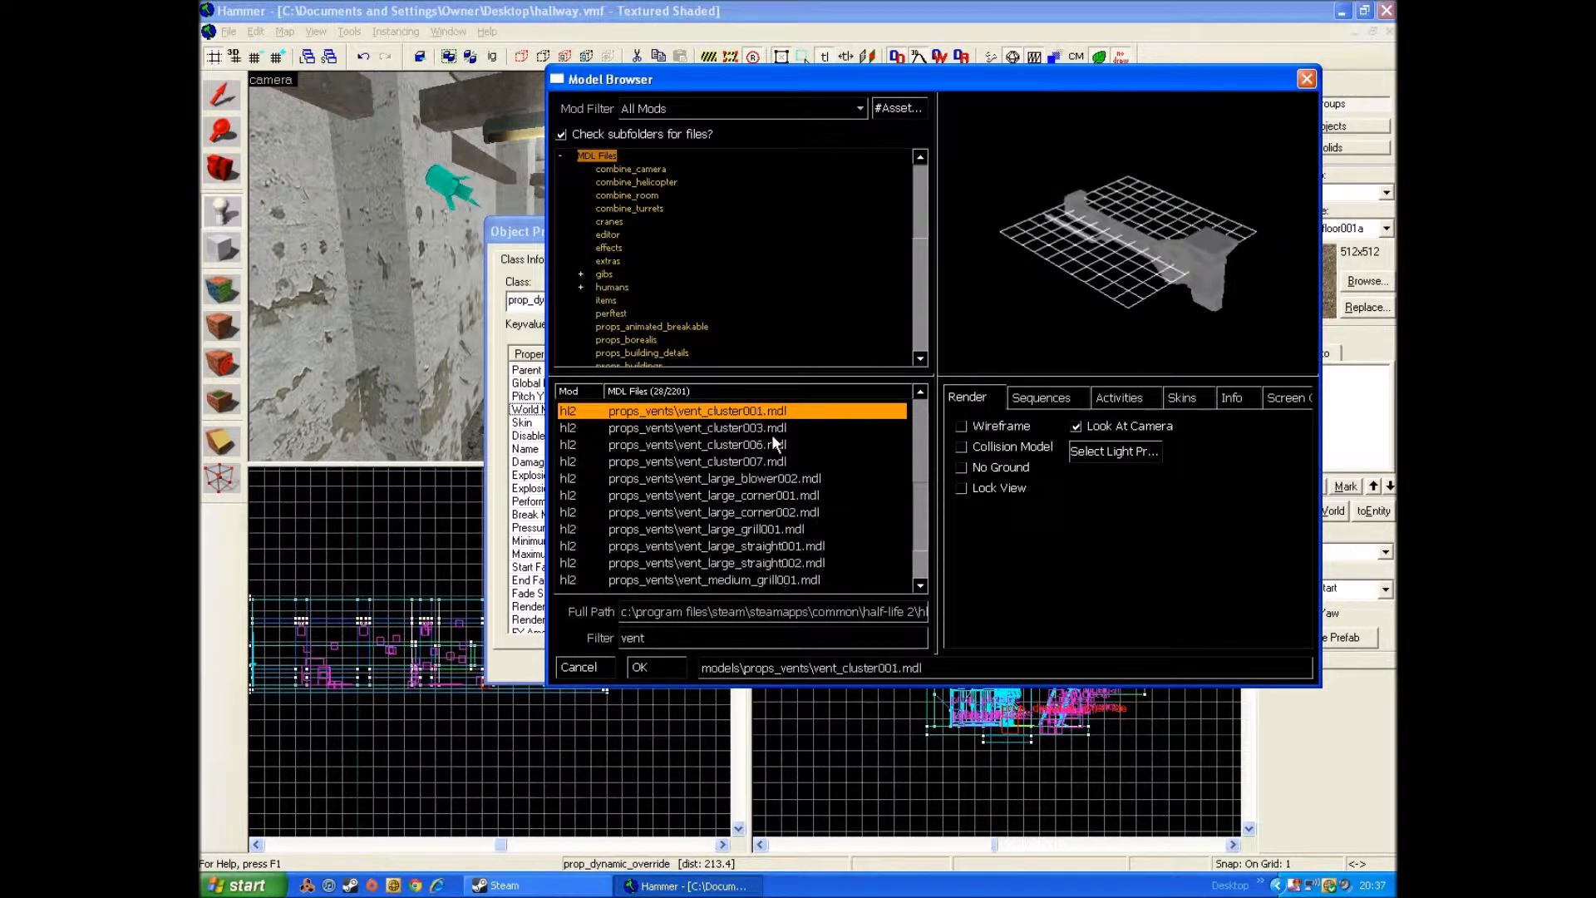
key("Down")
key("Down")
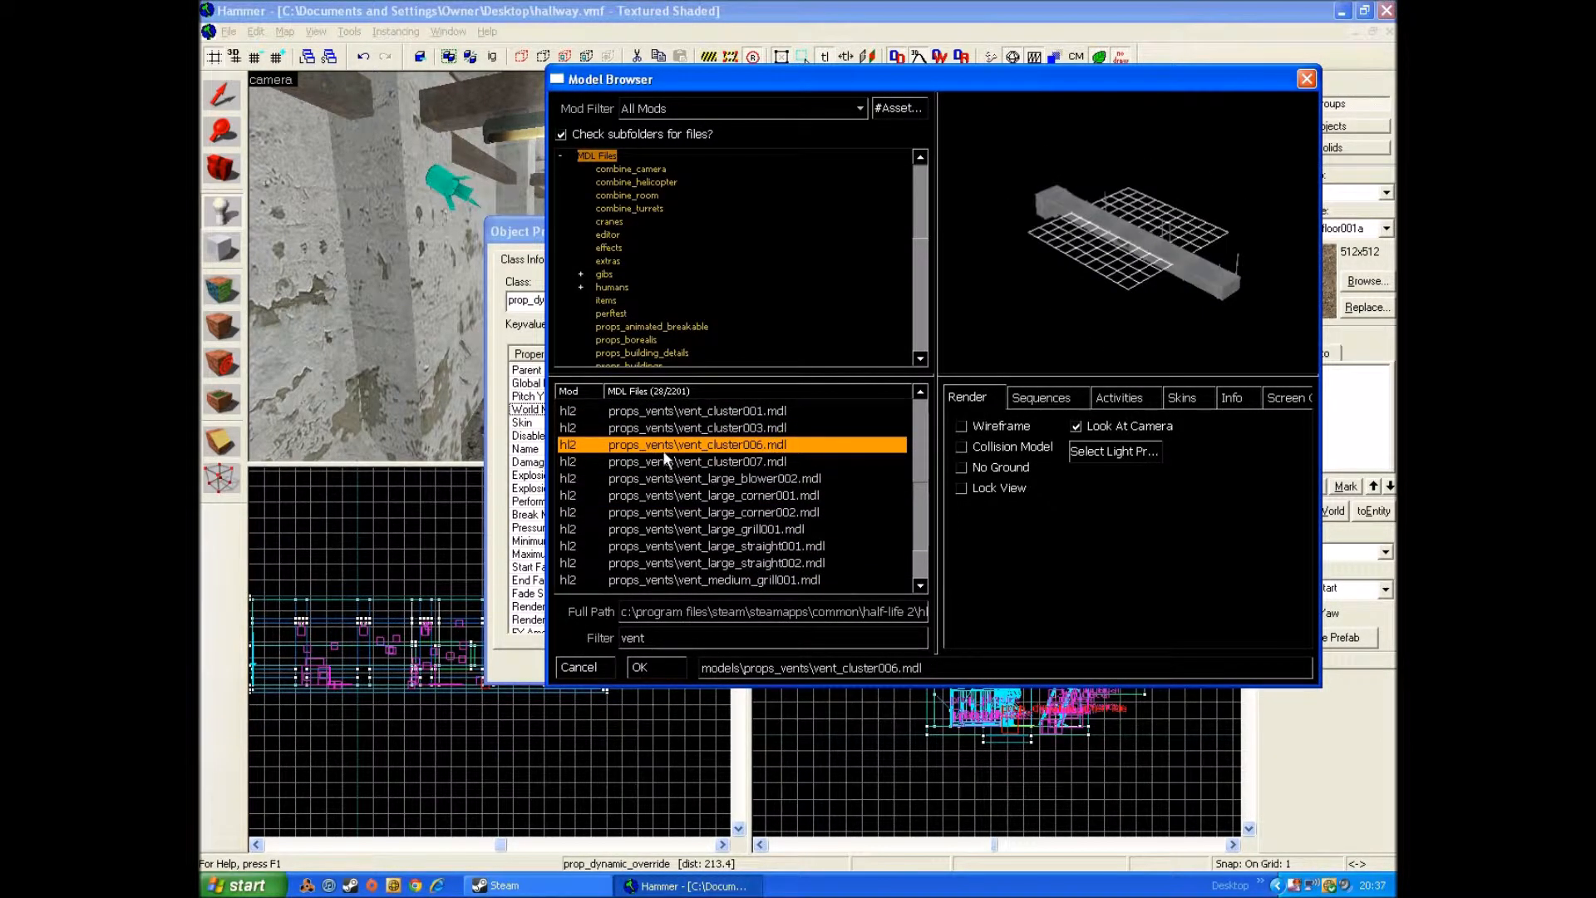
double_click(772, 446)
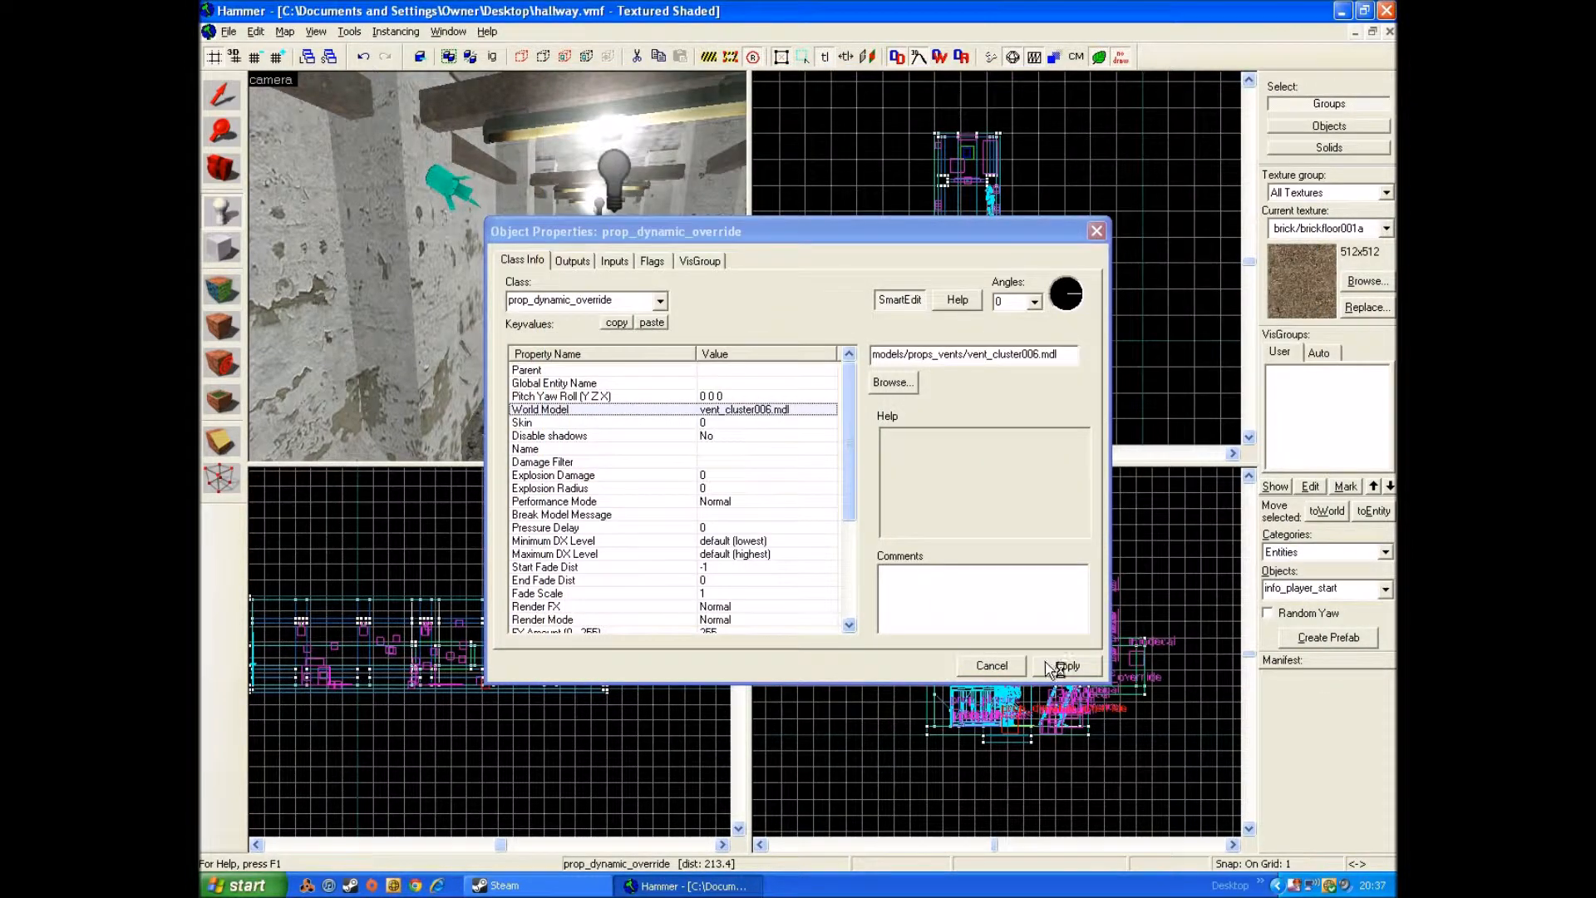
left_click(1049, 665)
Step: Set the vent prop's Skin to 1 and close its properties
left_click(677, 424)
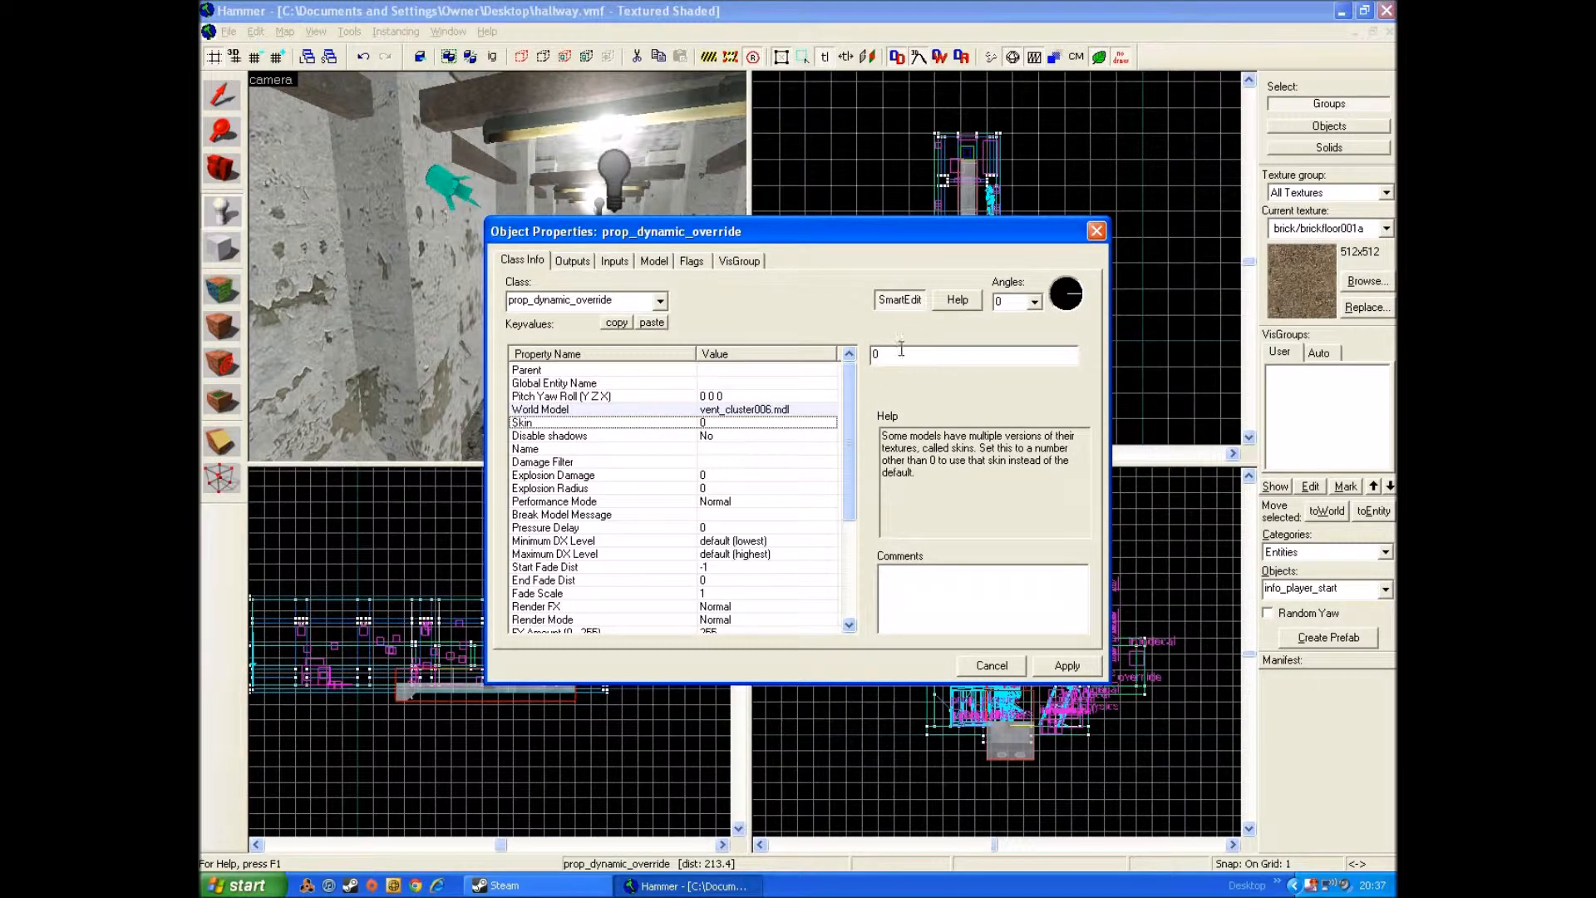
key("BackSpace")
left_click(1065, 666)
left_click(1095, 232)
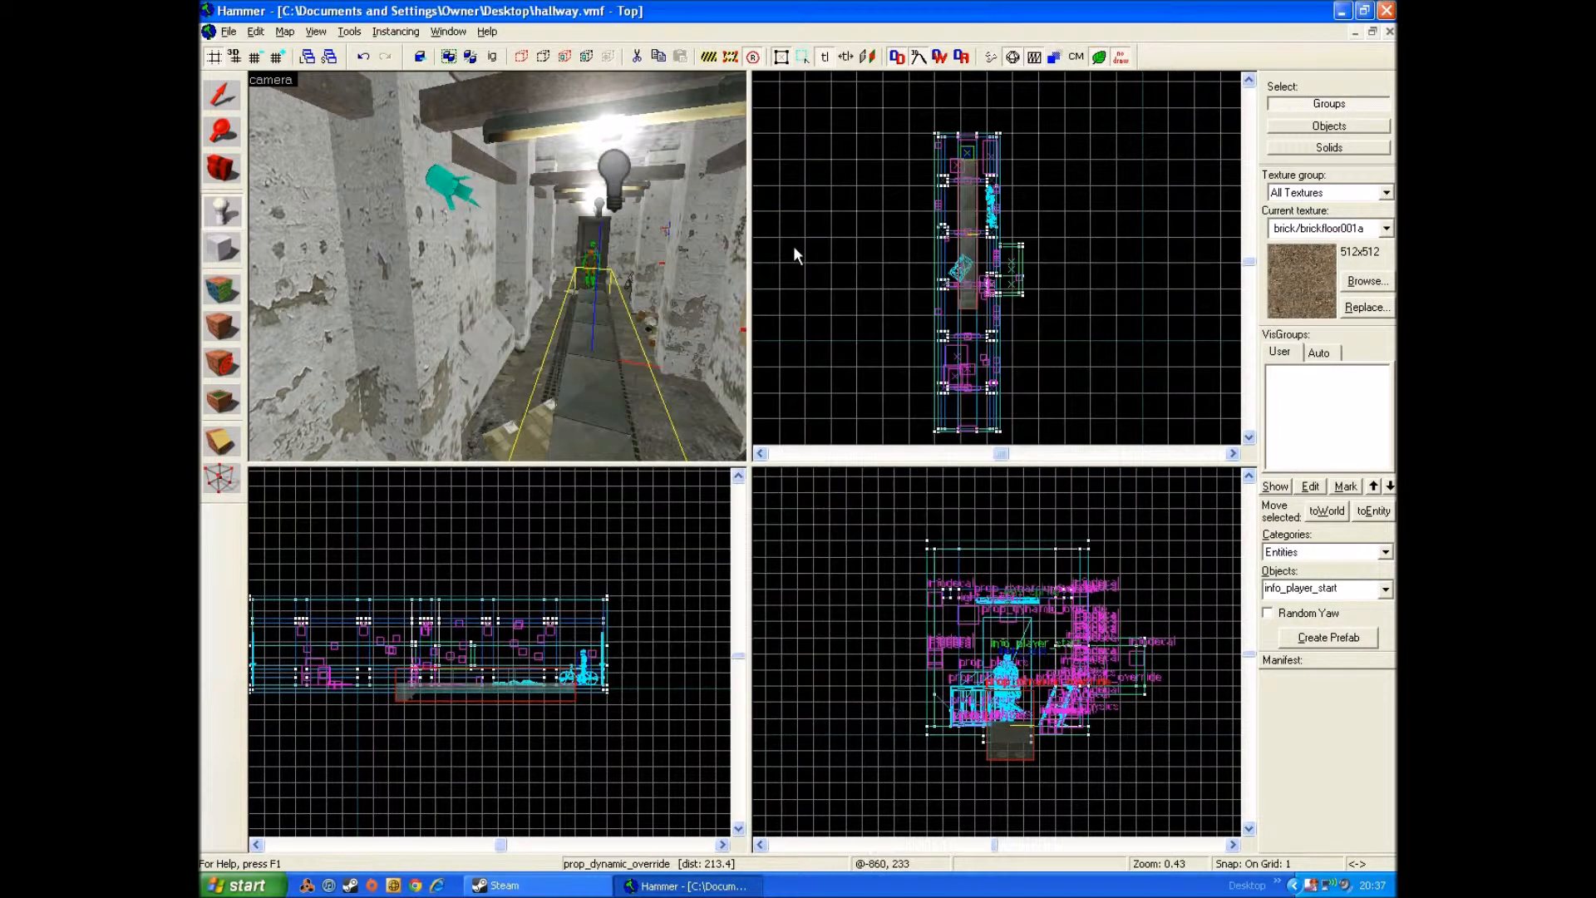
Step: Move the vent in the top view along the hallway toward the player start end
scroll(1004, 730, "up", 4)
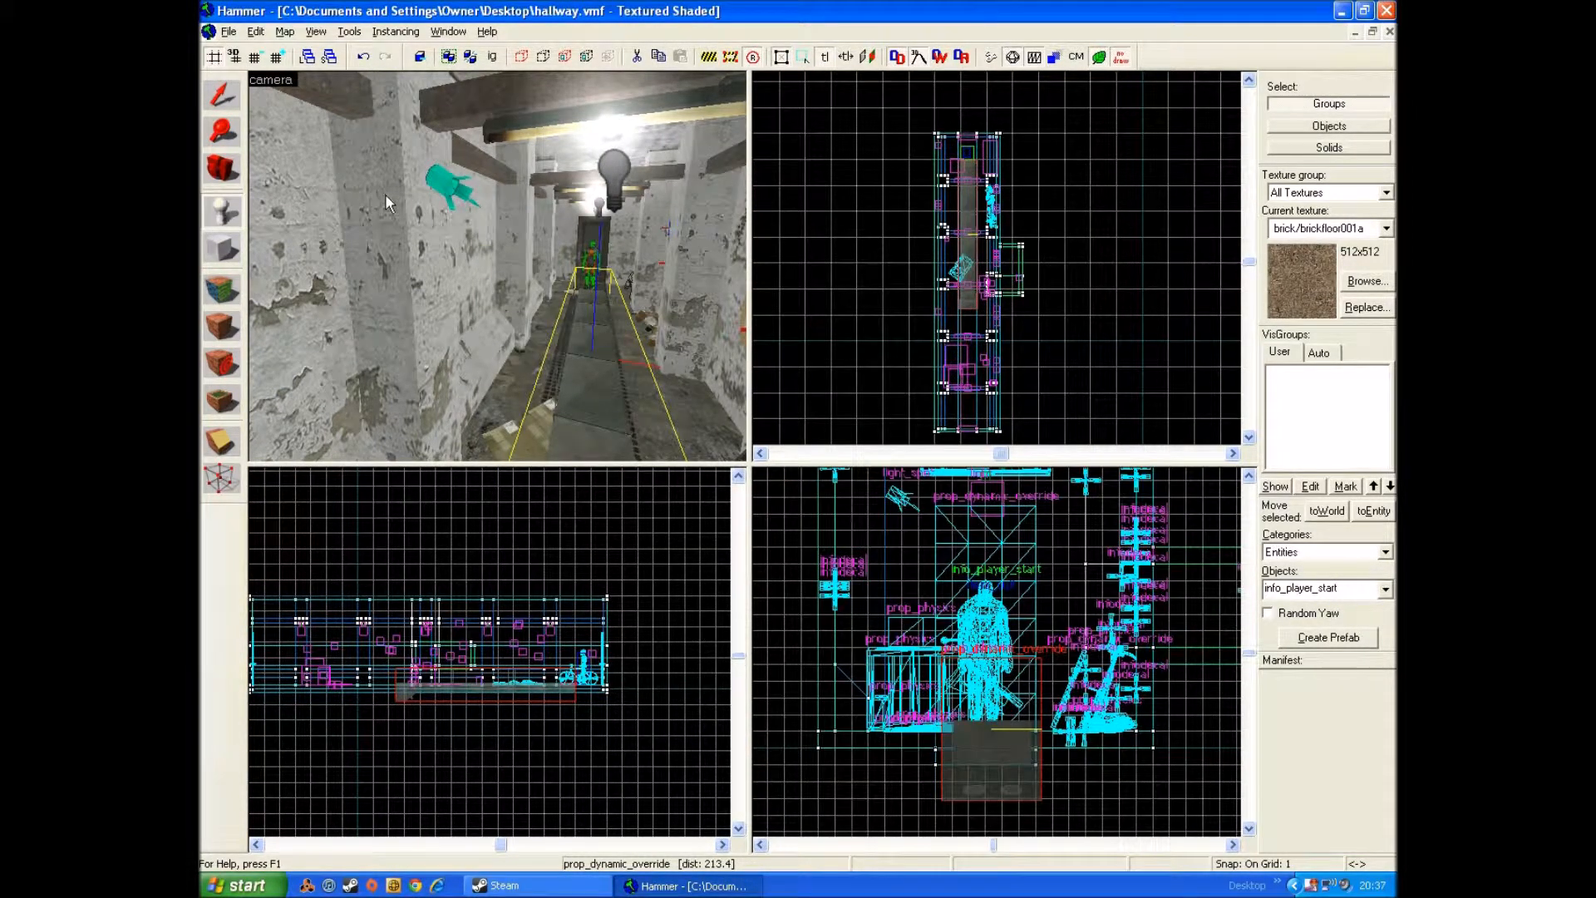
left_click(222, 96)
scroll(968, 199, "up", 1)
scroll(968, 198, "up", 5)
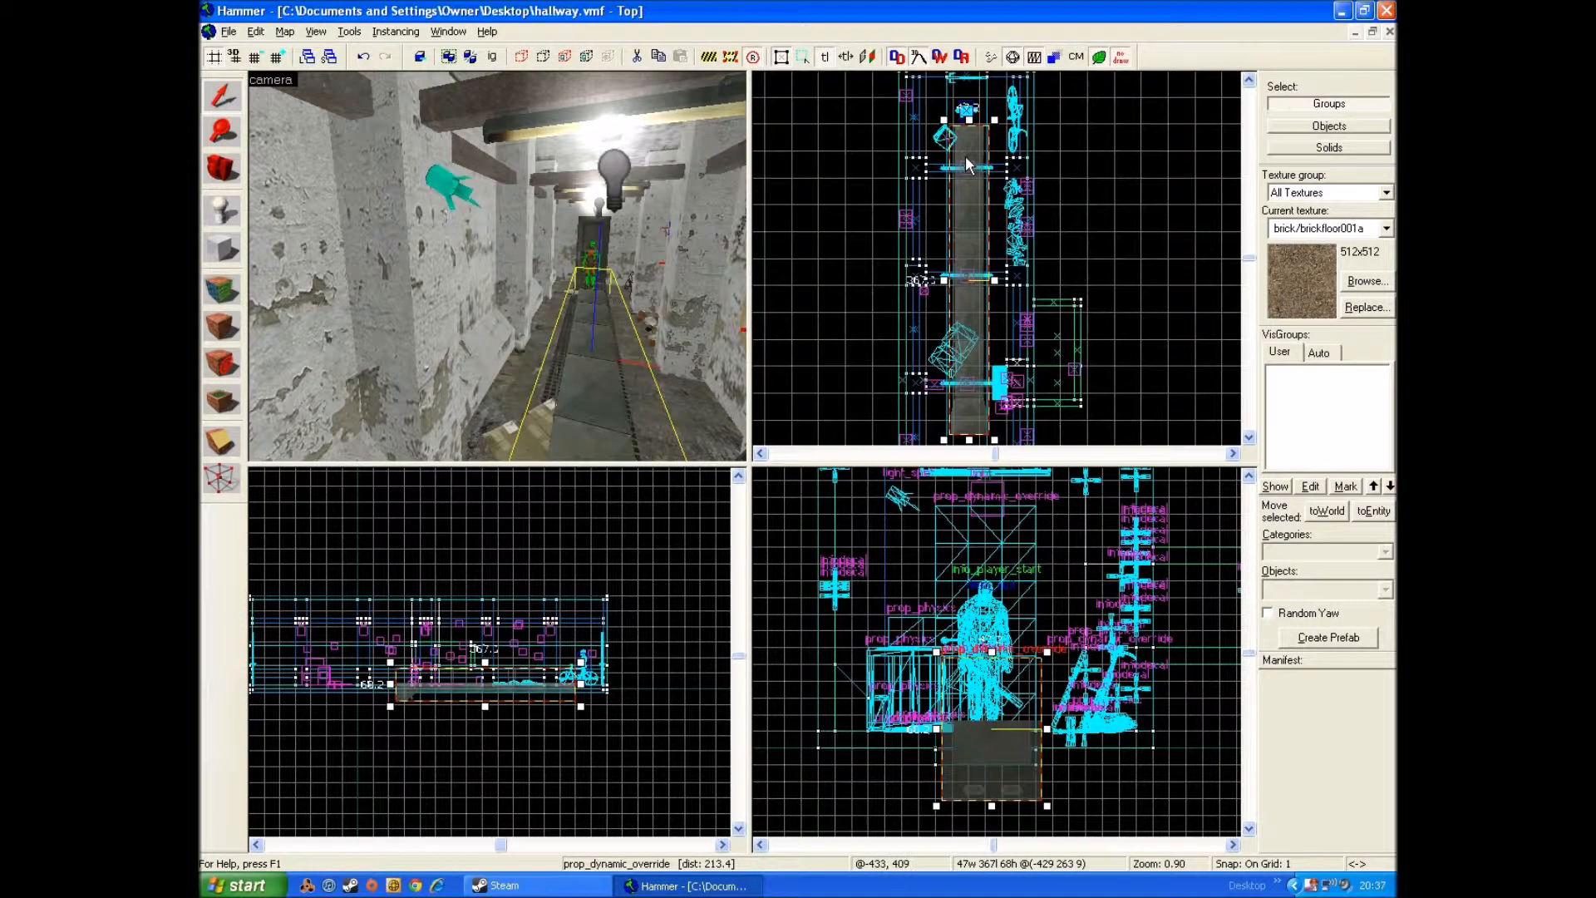
left_click_drag(899, 363, 901, 231)
scroll(874, 291, "down", 1)
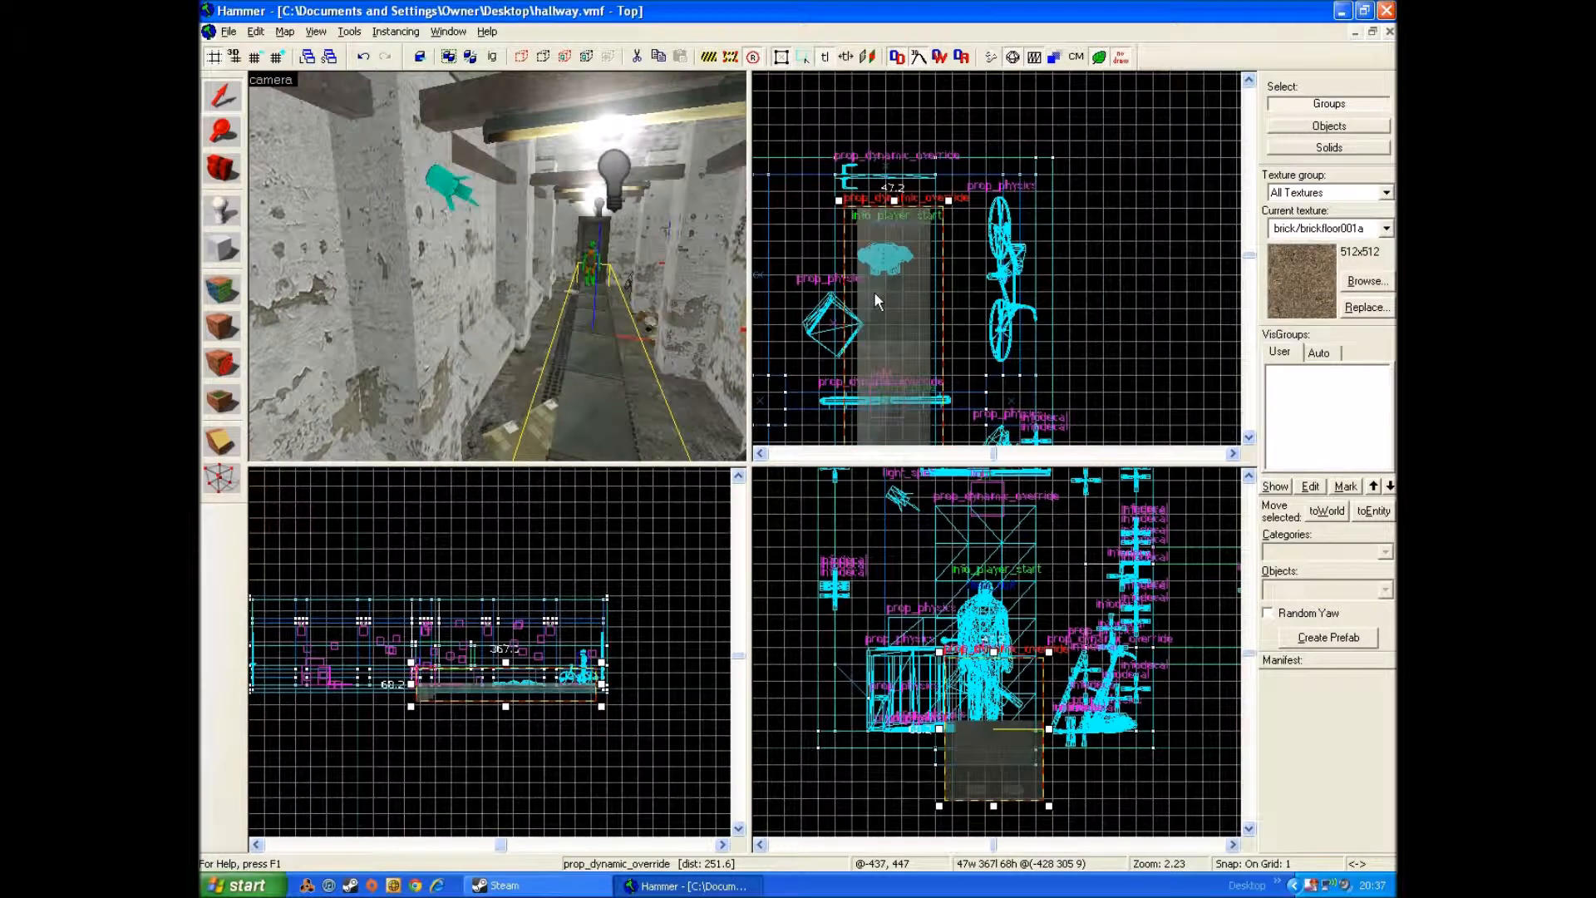
Step: Inspect the vent along its full length in the top view to check how it fits the hallway
scroll(880, 326, "down", 1)
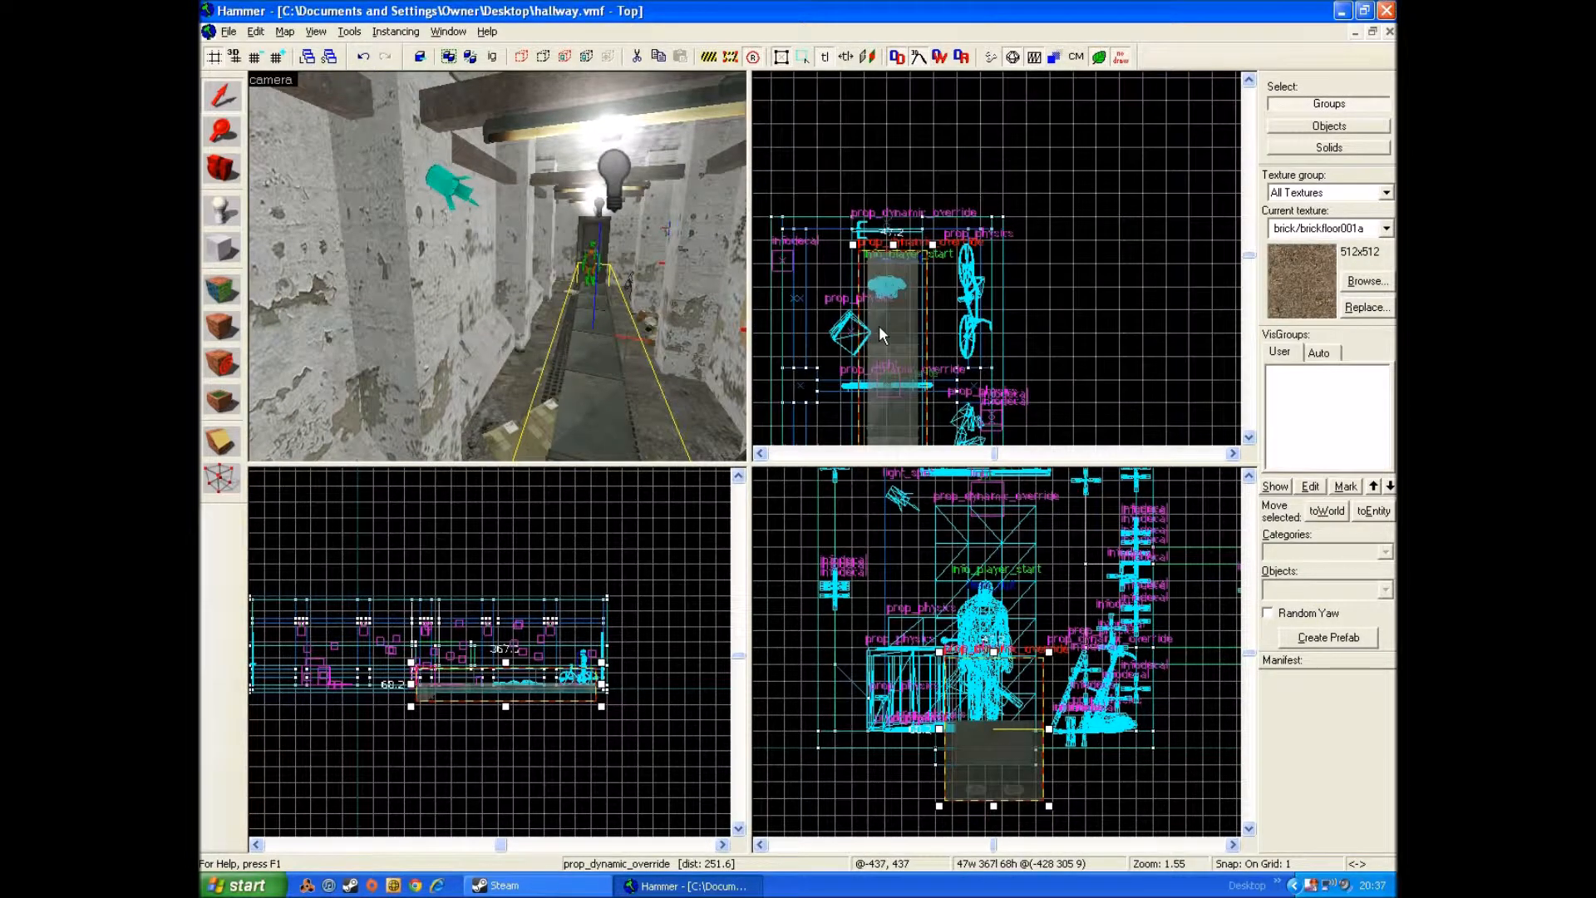
key("Down")
key("Down")
key("Down")
key("Down")
key("Down")
scroll(877, 270, "up", 1)
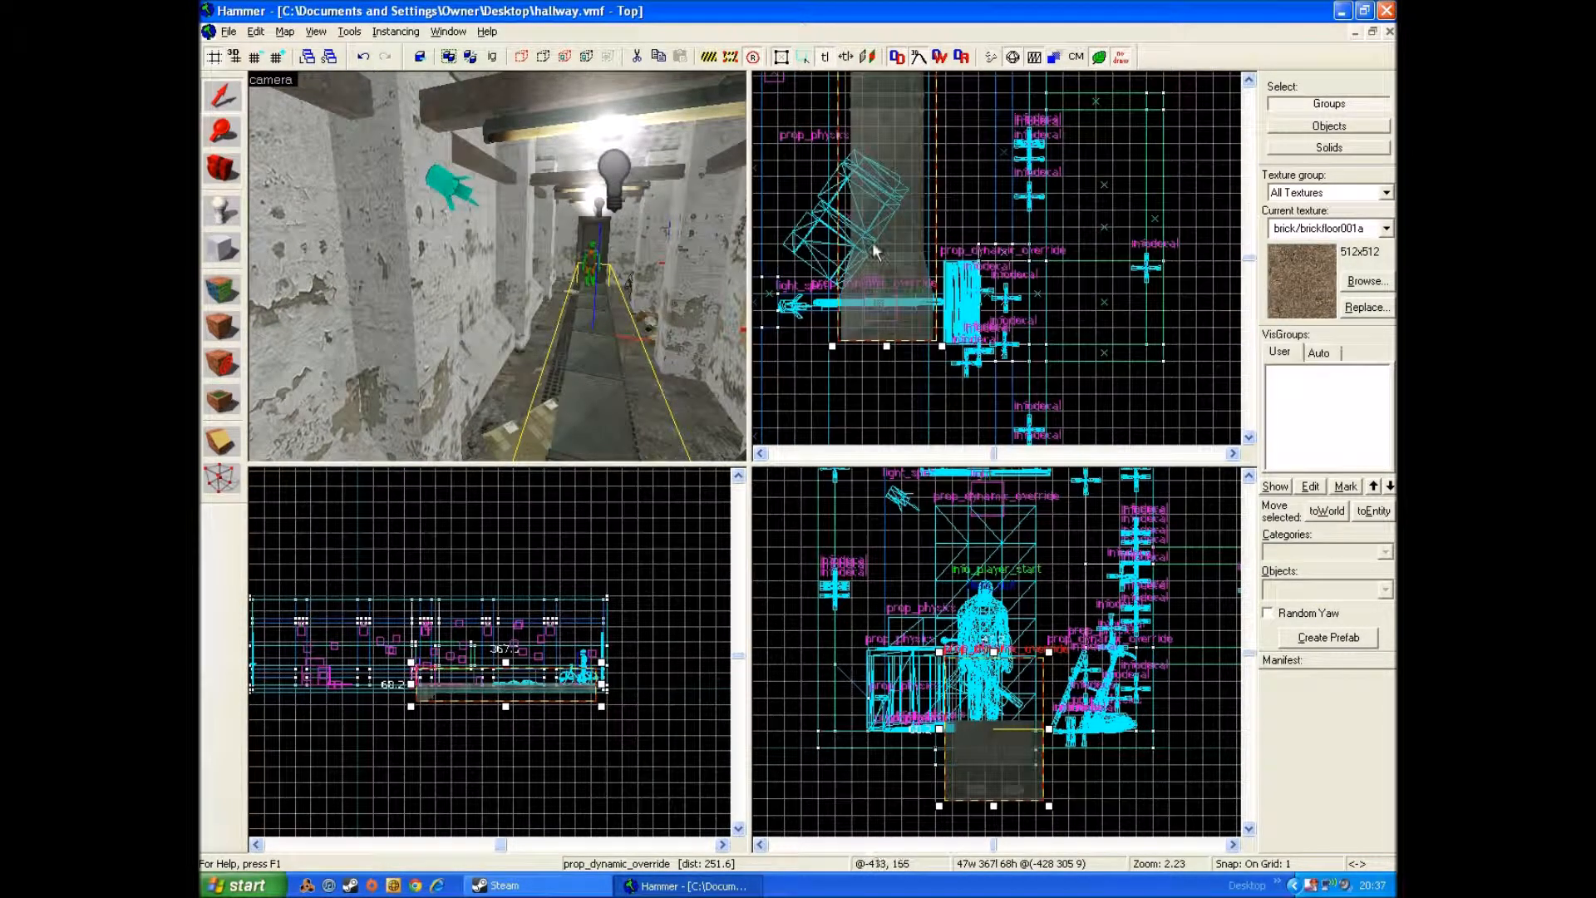
key("Down")
key("Down")
key("Down")
key("Down")
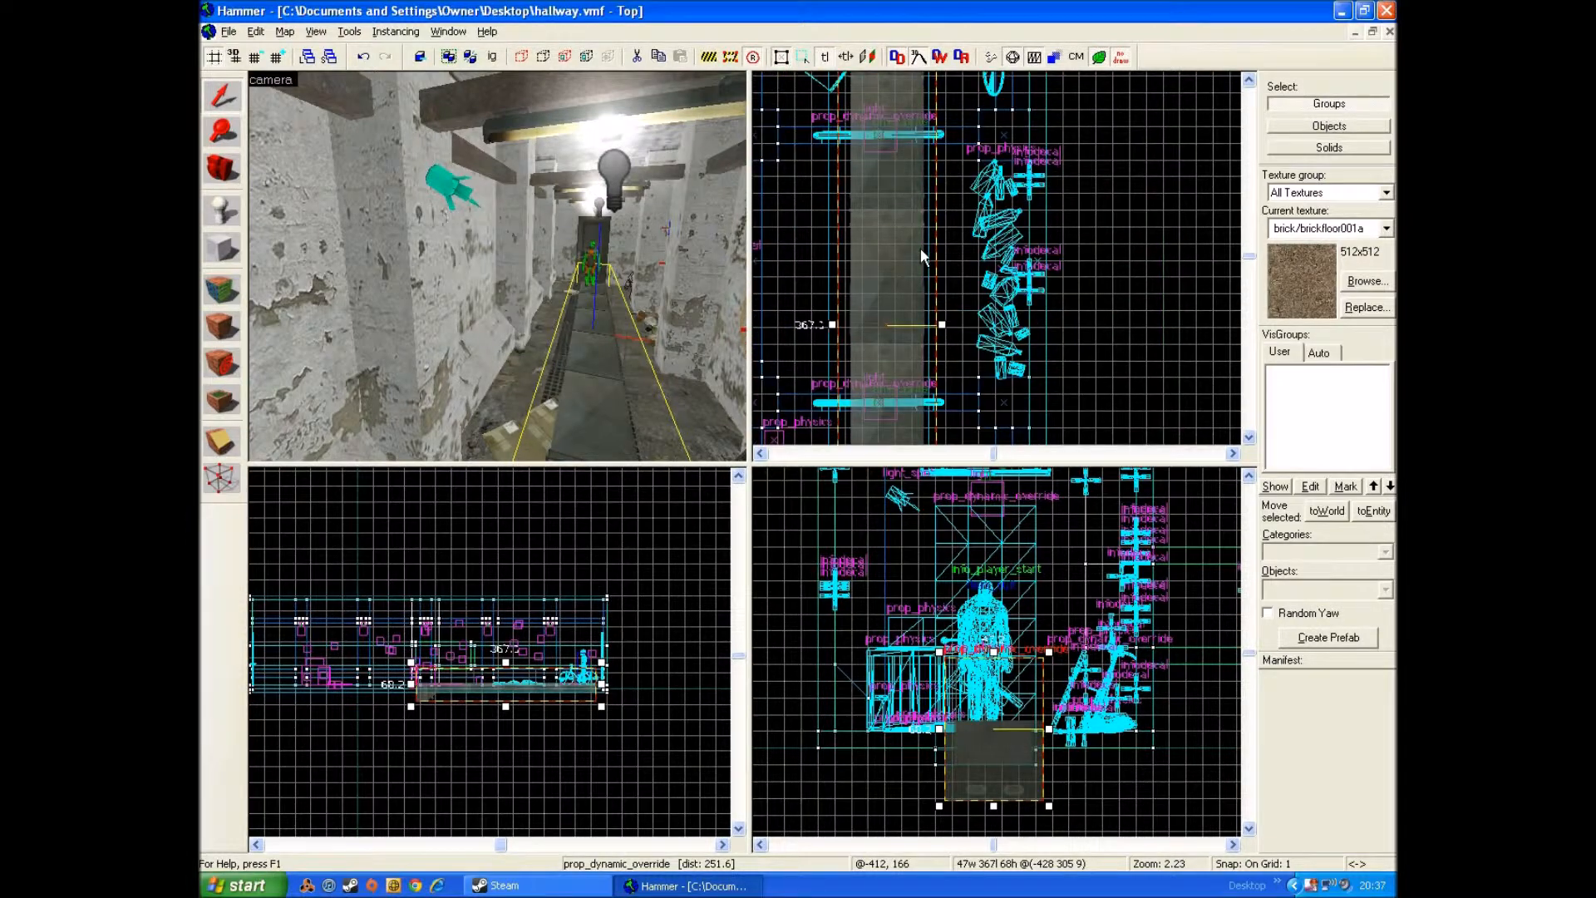
Step: Set the vent prop's angle to 180 and close its properties
key("alt+Return")
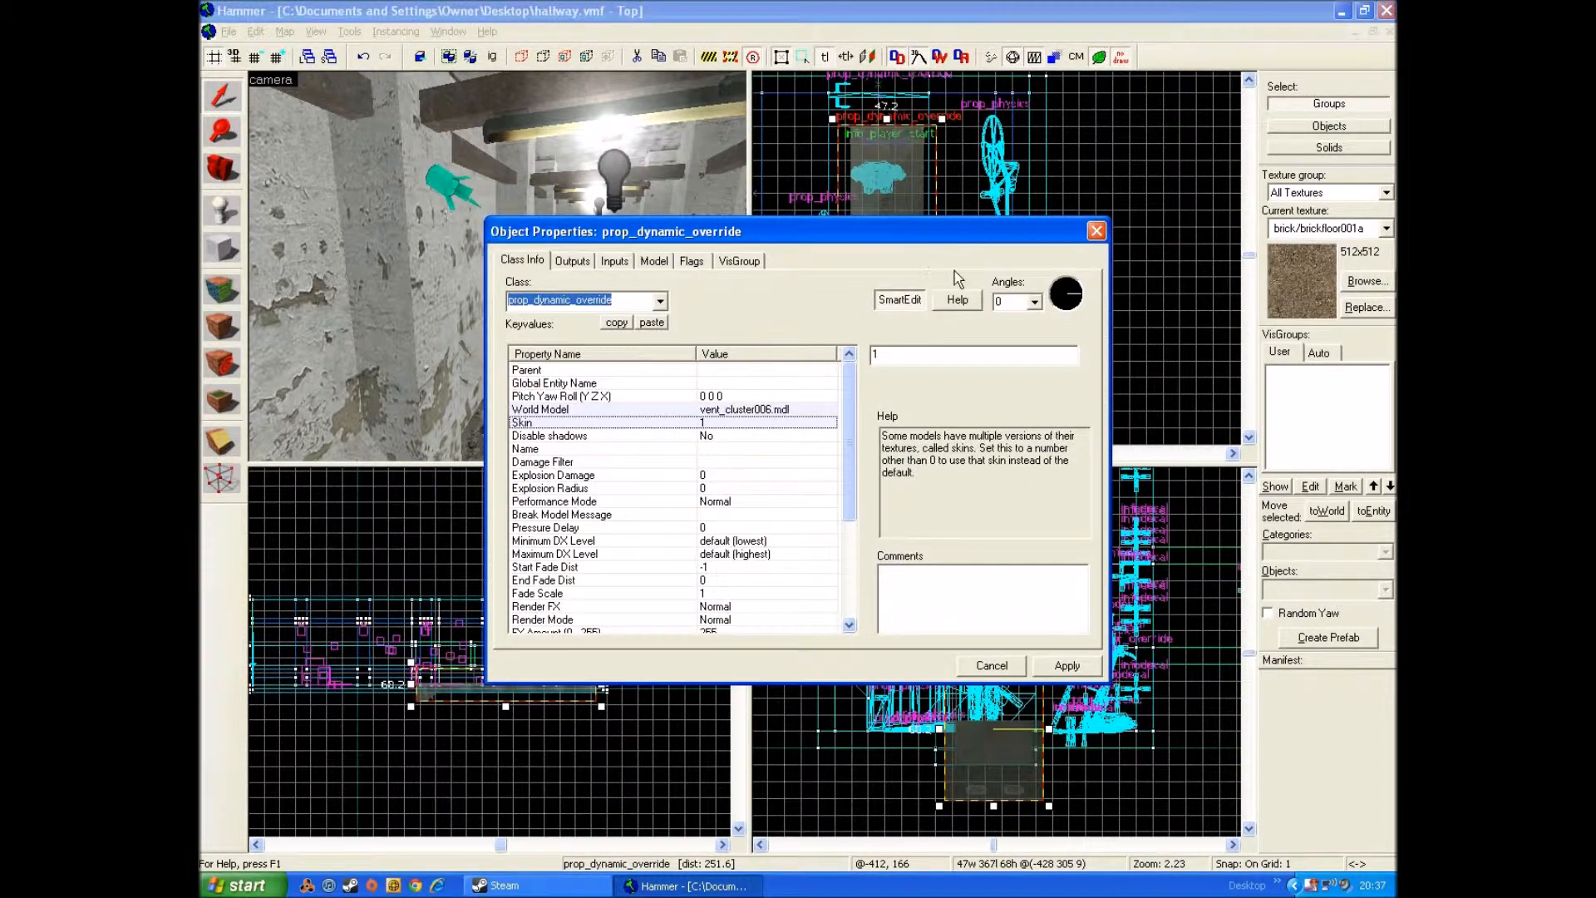
left_click(1018, 300)
key("BackSpace")
type("180")
key("Return")
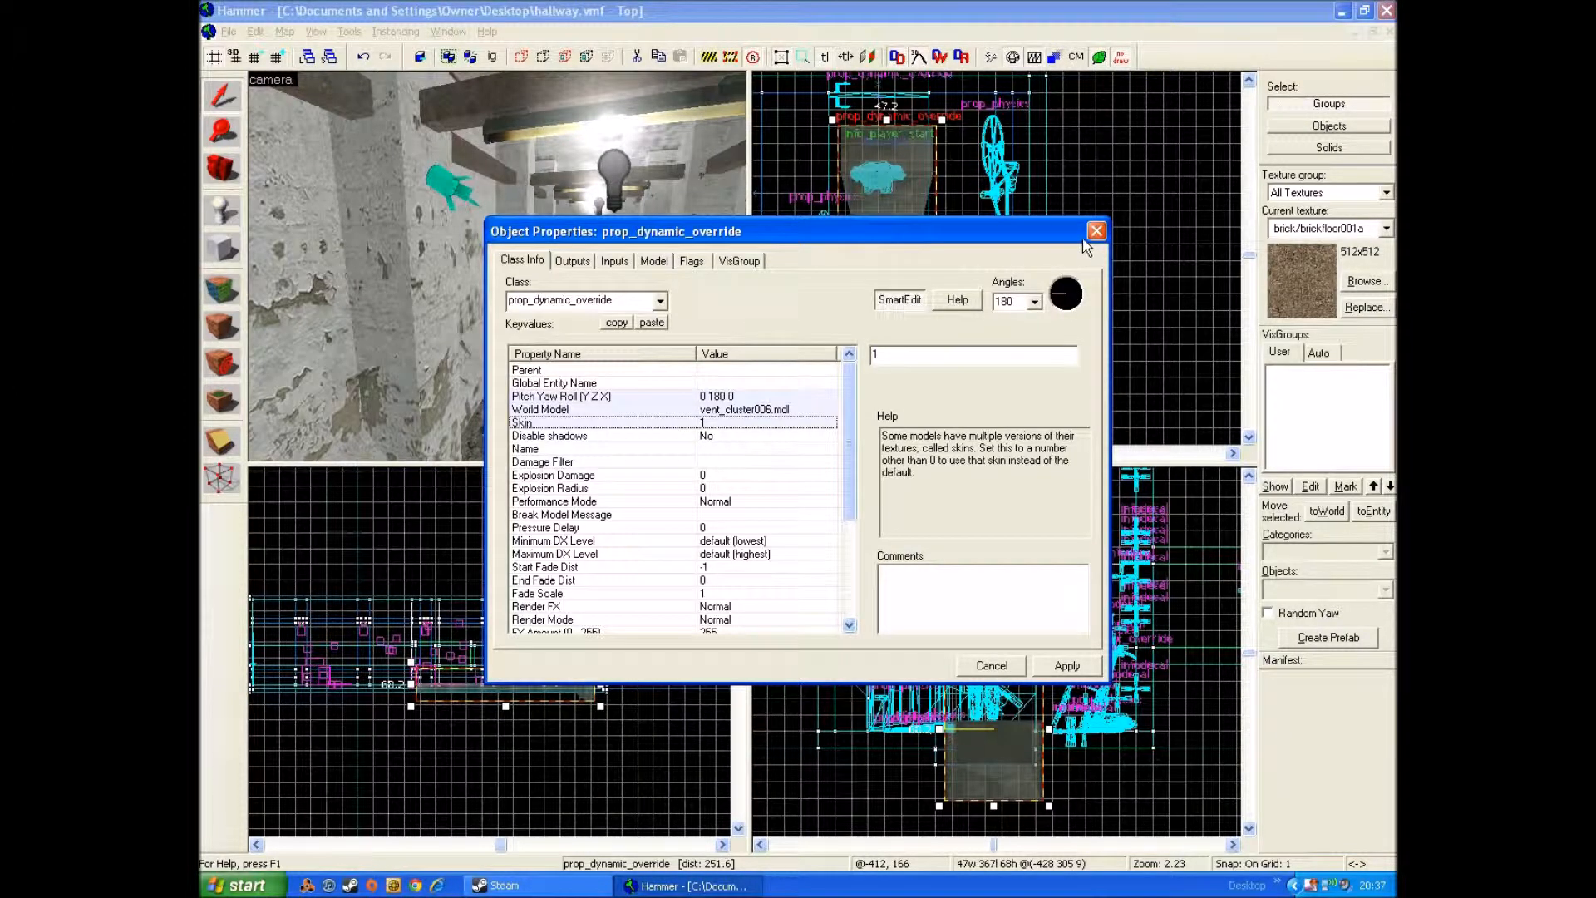
left_click(1096, 232)
Step: Align the rotated vent's end with the hallway's end wall in the top view
scroll(895, 162, "up", 1)
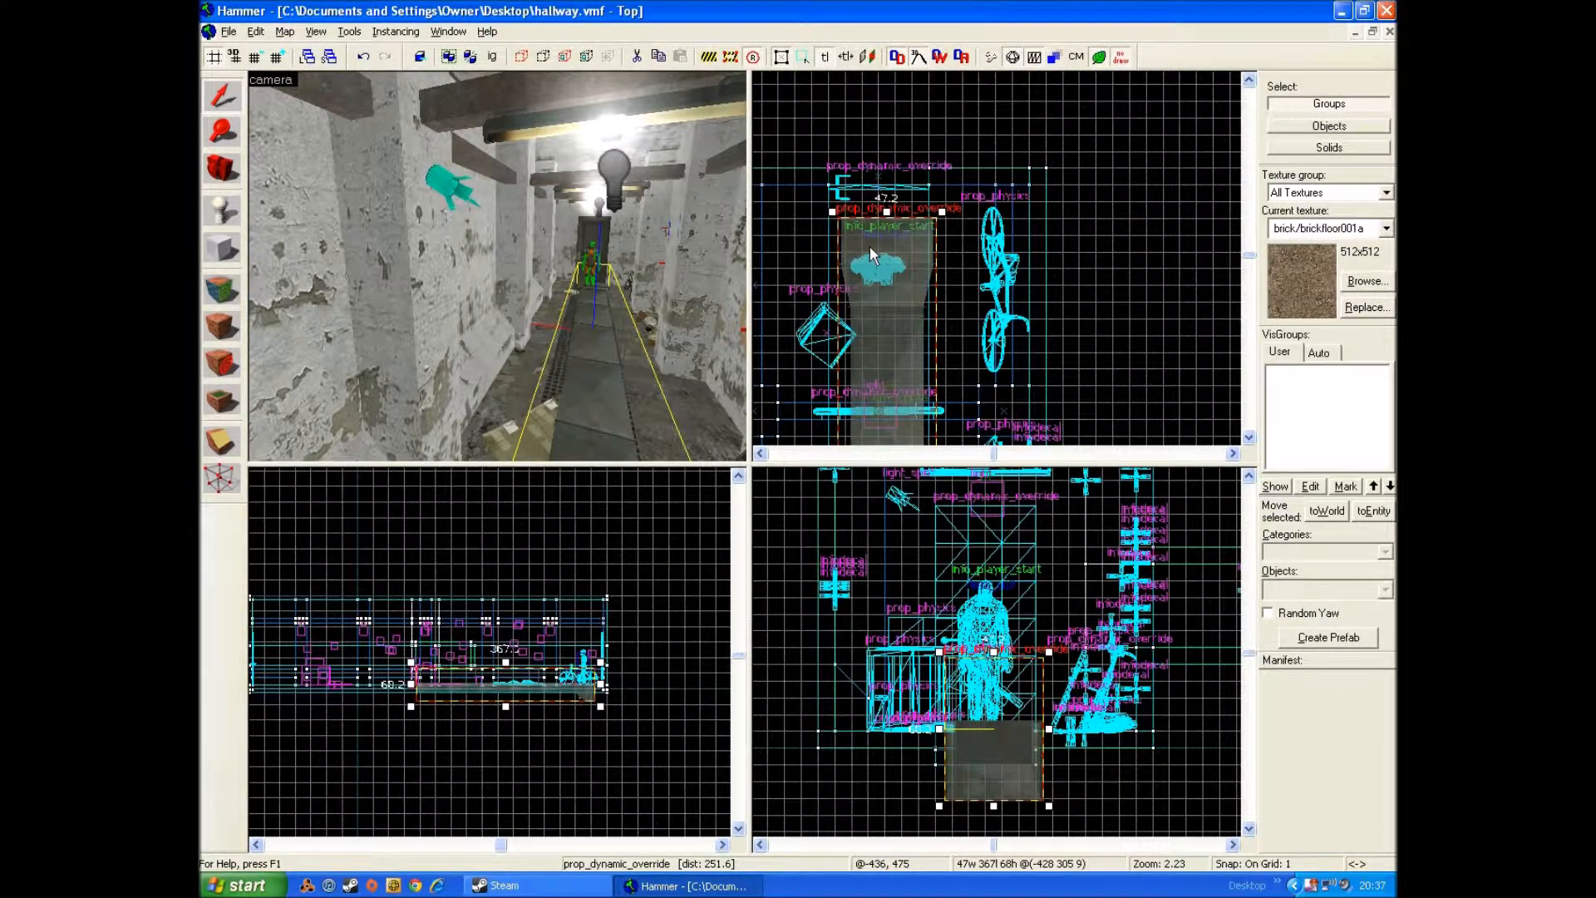
scroll(869, 221, "up", 2)
scroll(869, 221, "up", 4)
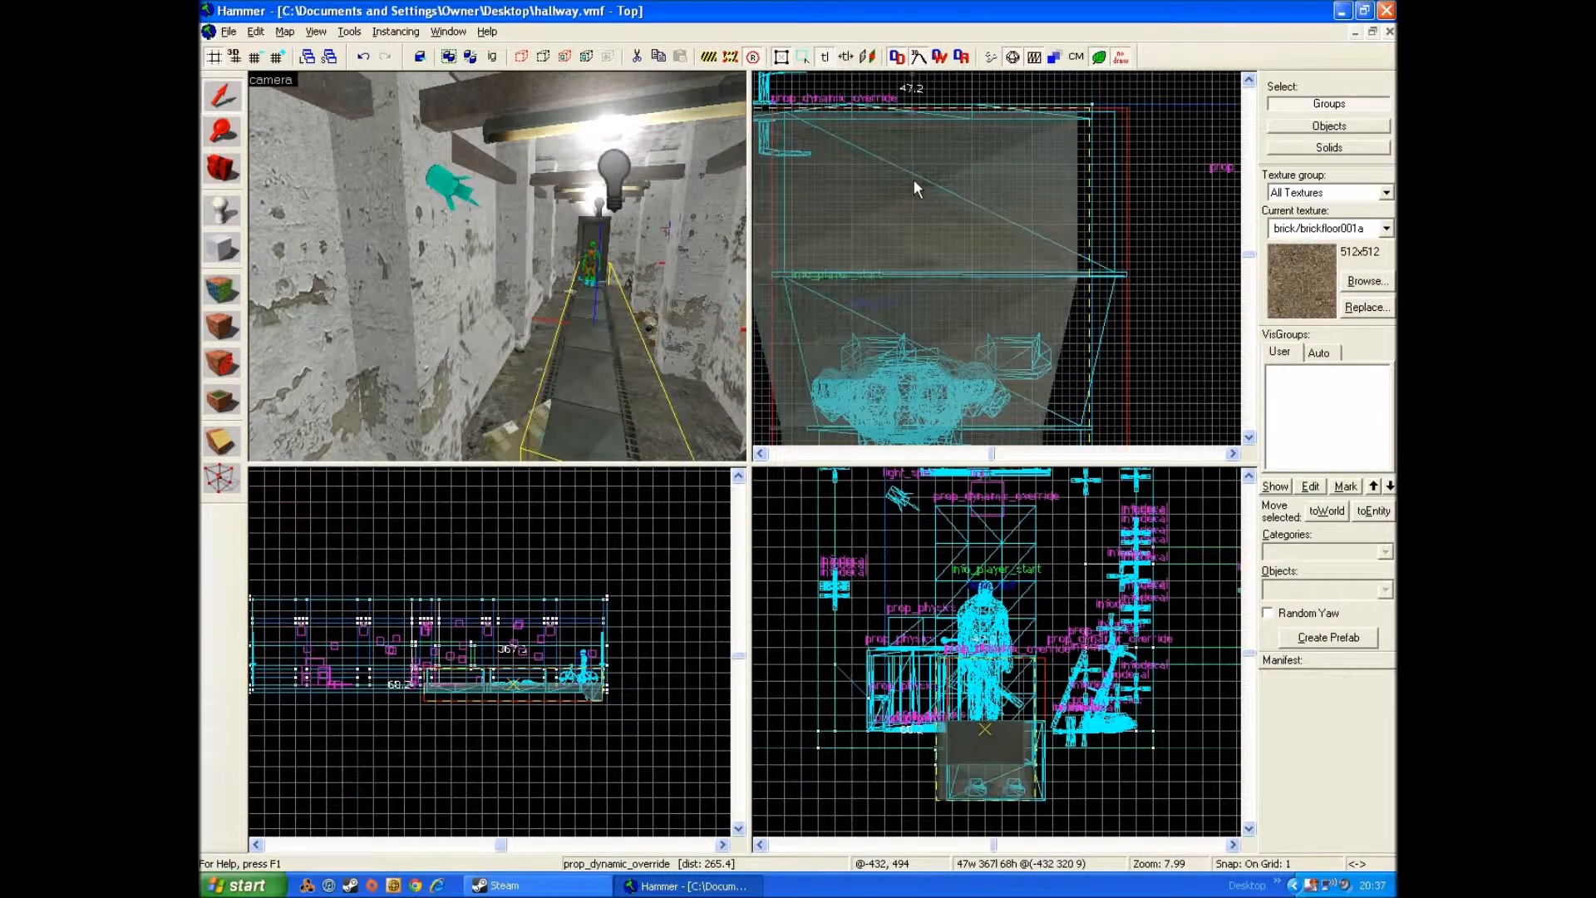
left_click(911, 177)
scroll(911, 287, "down", 3)
Step: Raise the vent to the hallway ceiling and adjust its height so it rests just above the beams
left_click_drag(987, 759, 987, 579)
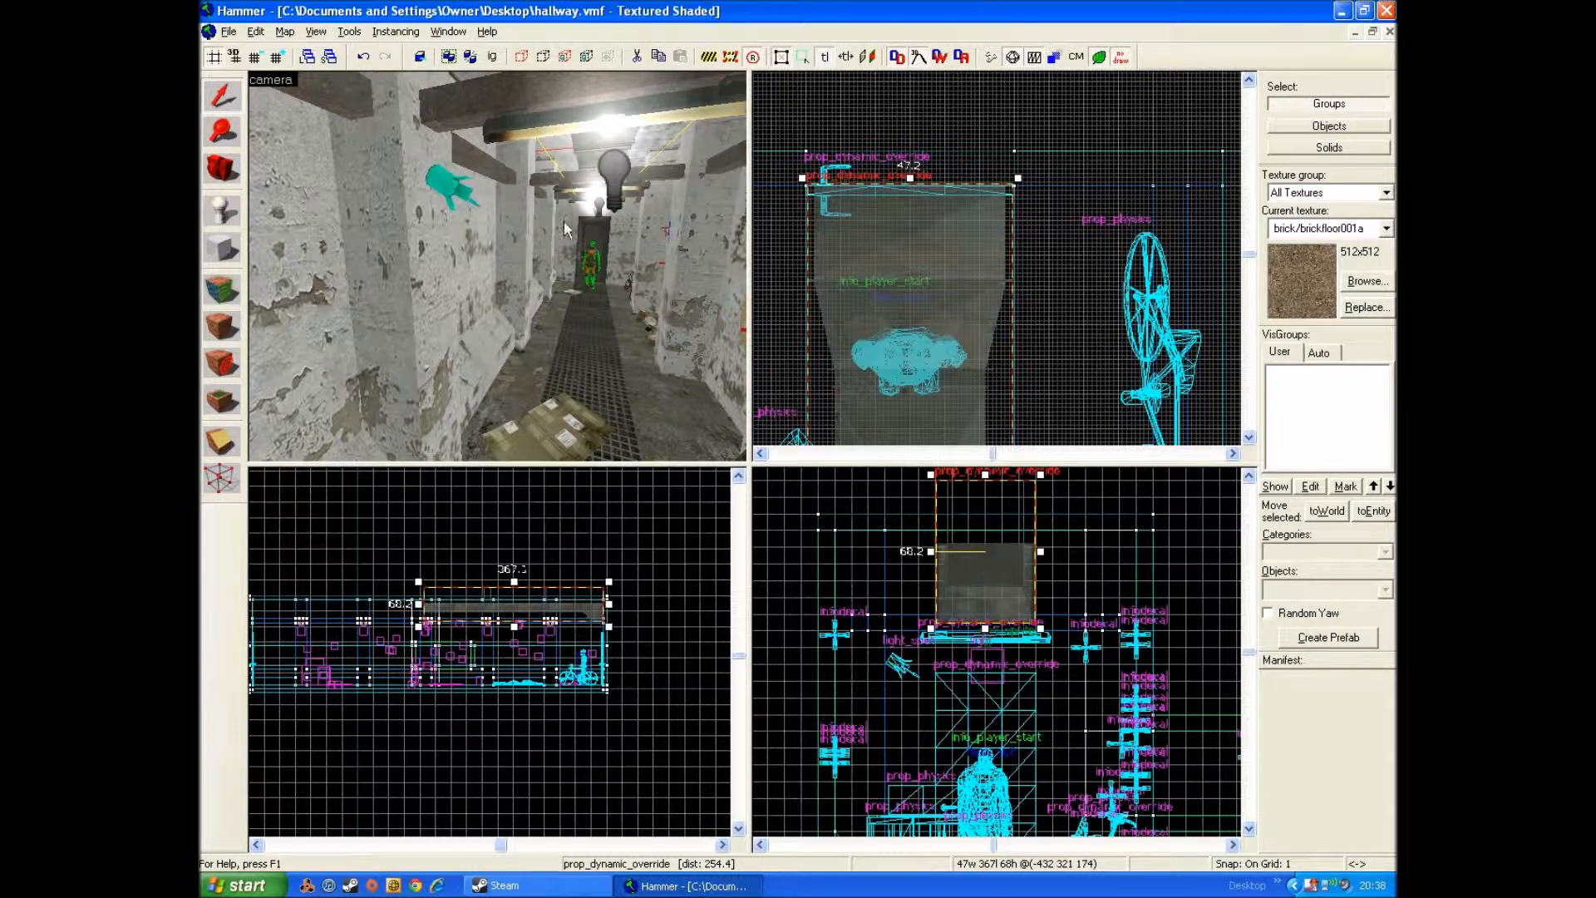
key("z")
key("w")
key("w")
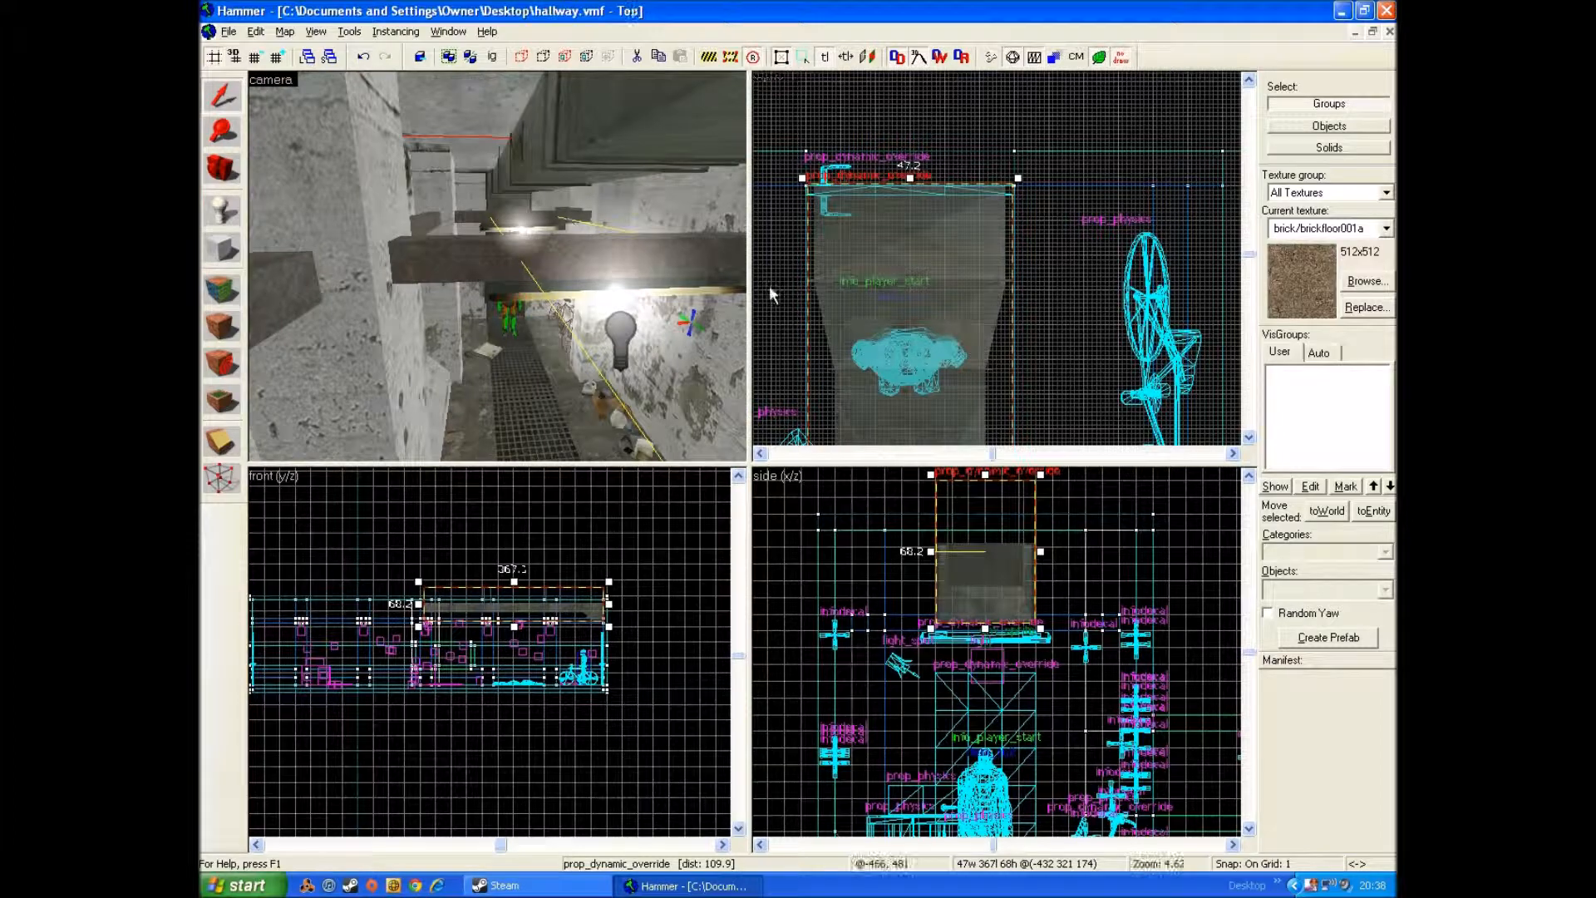
left_click_drag(991, 572, 992, 582)
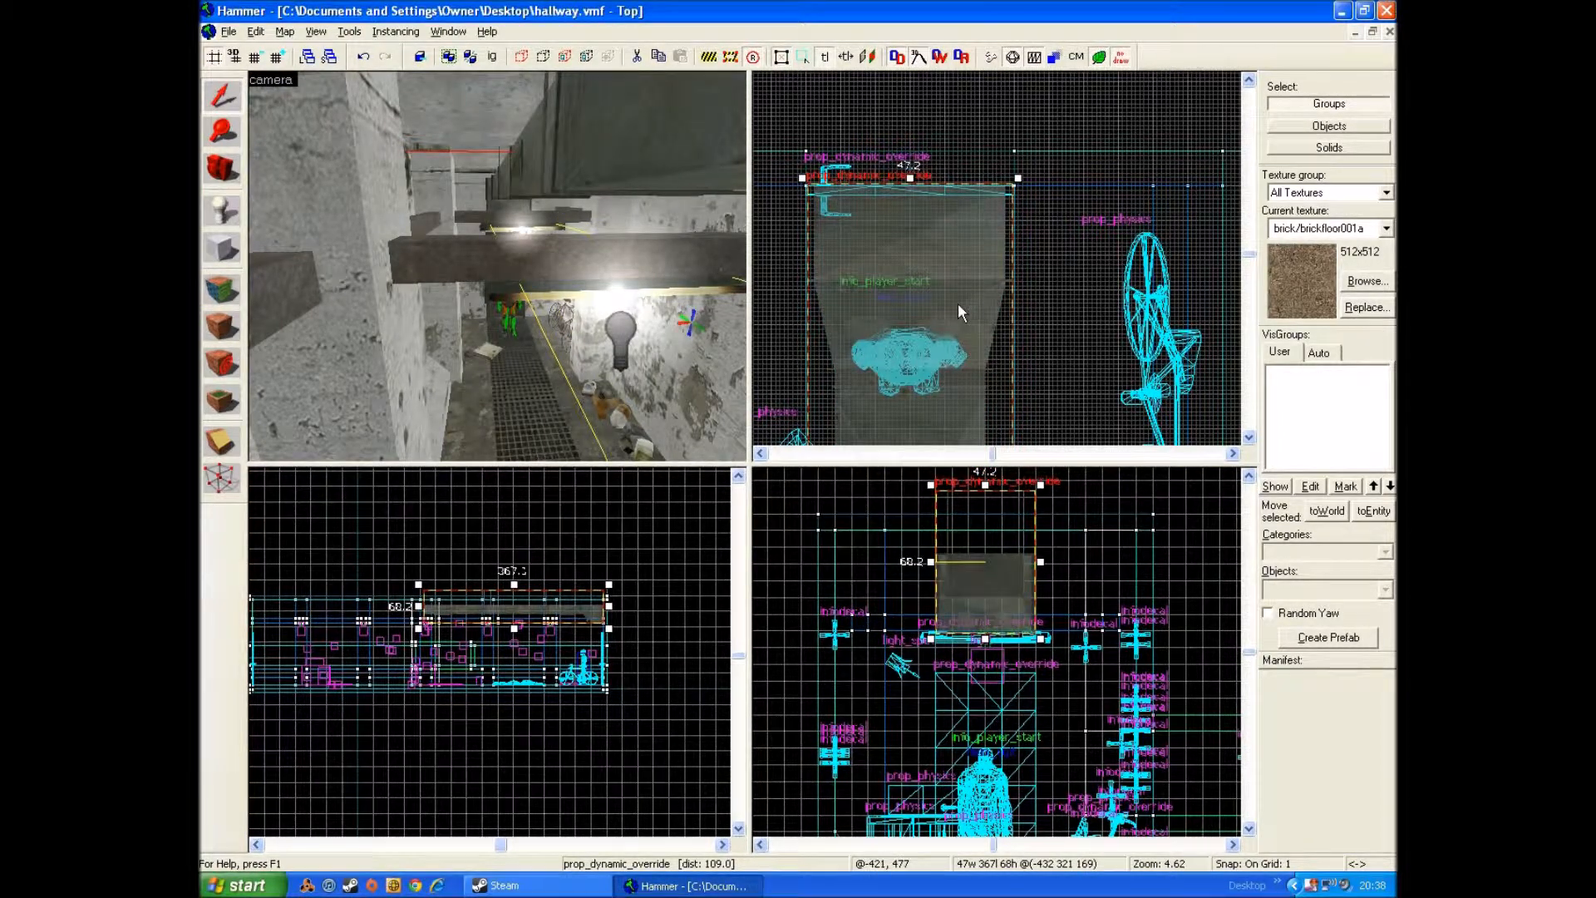
Step: Duplicate the ceiling vent into the other half of the hallway and set the copy's angle to 360
left_click_drag(925, 307, 974, 299)
scroll(940, 624, "down", 6)
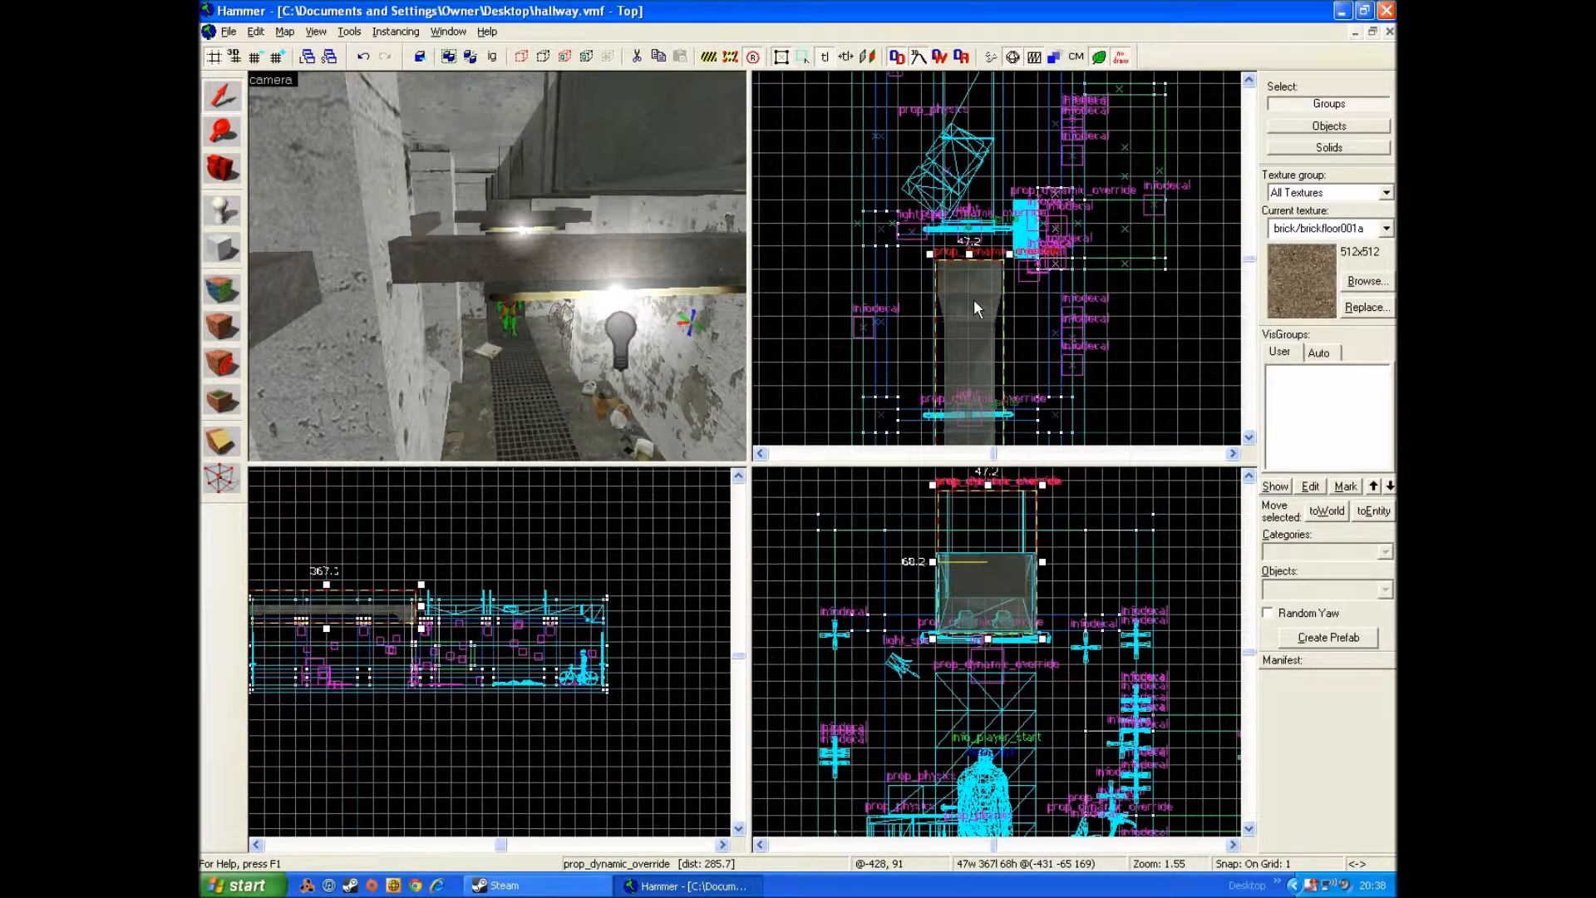
key("alt+Return")
left_click_drag(996, 300, 1016, 297)
key("BackSpace")
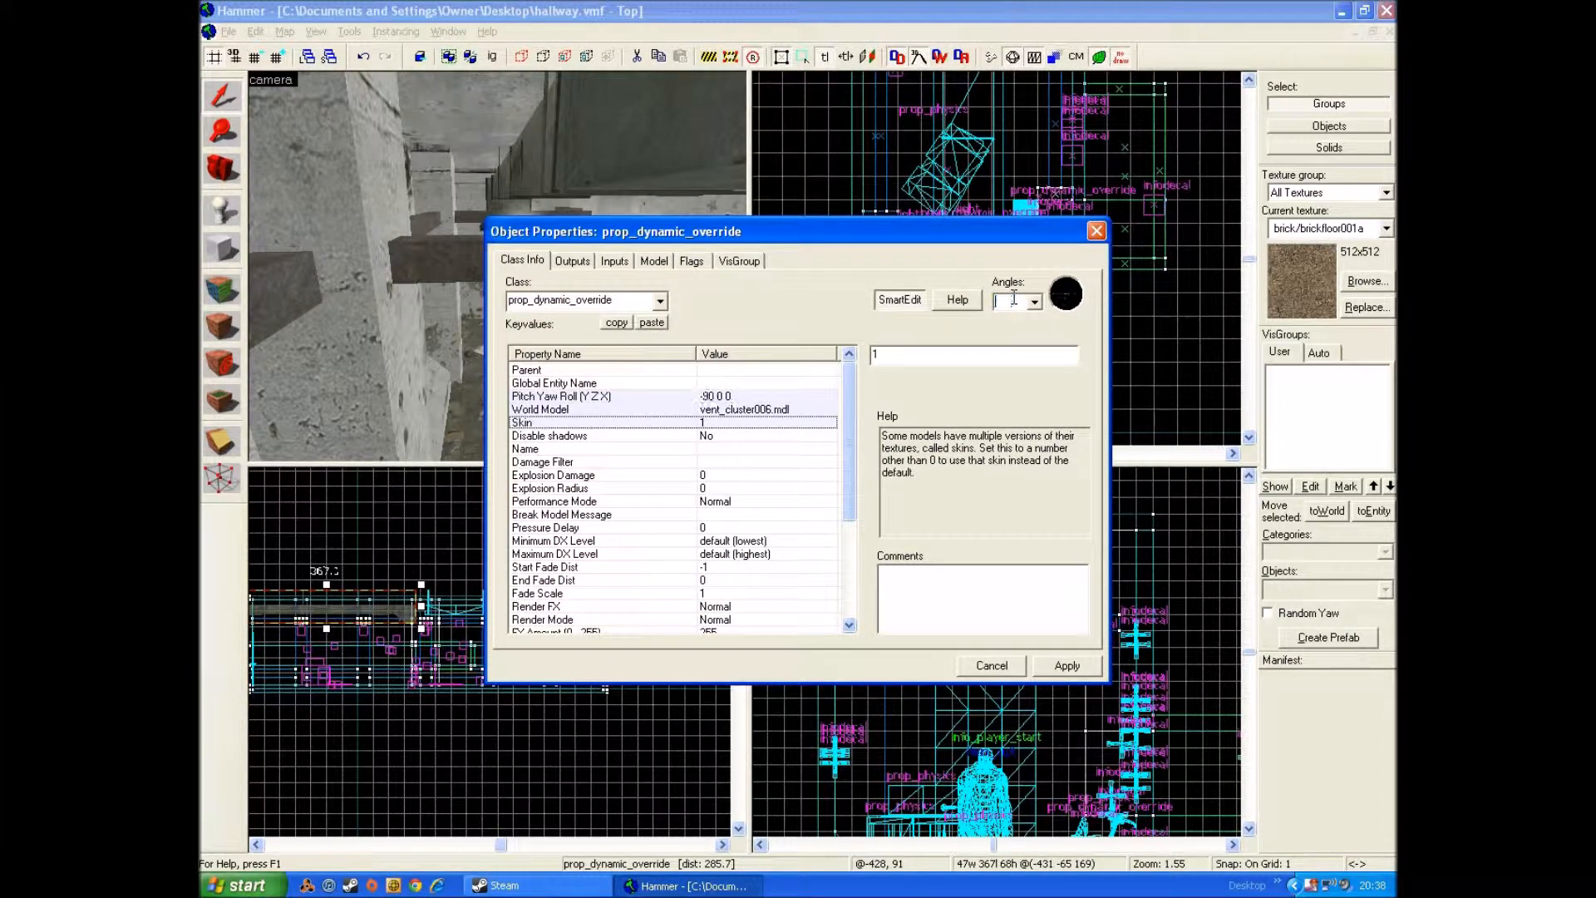
type("360")
left_click(1097, 230)
Step: Move the second ceiling vent in the top view so its end meets the first vent at the middle beam
scroll(997, 262, "up", 6)
scroll(970, 206, "up", 4)
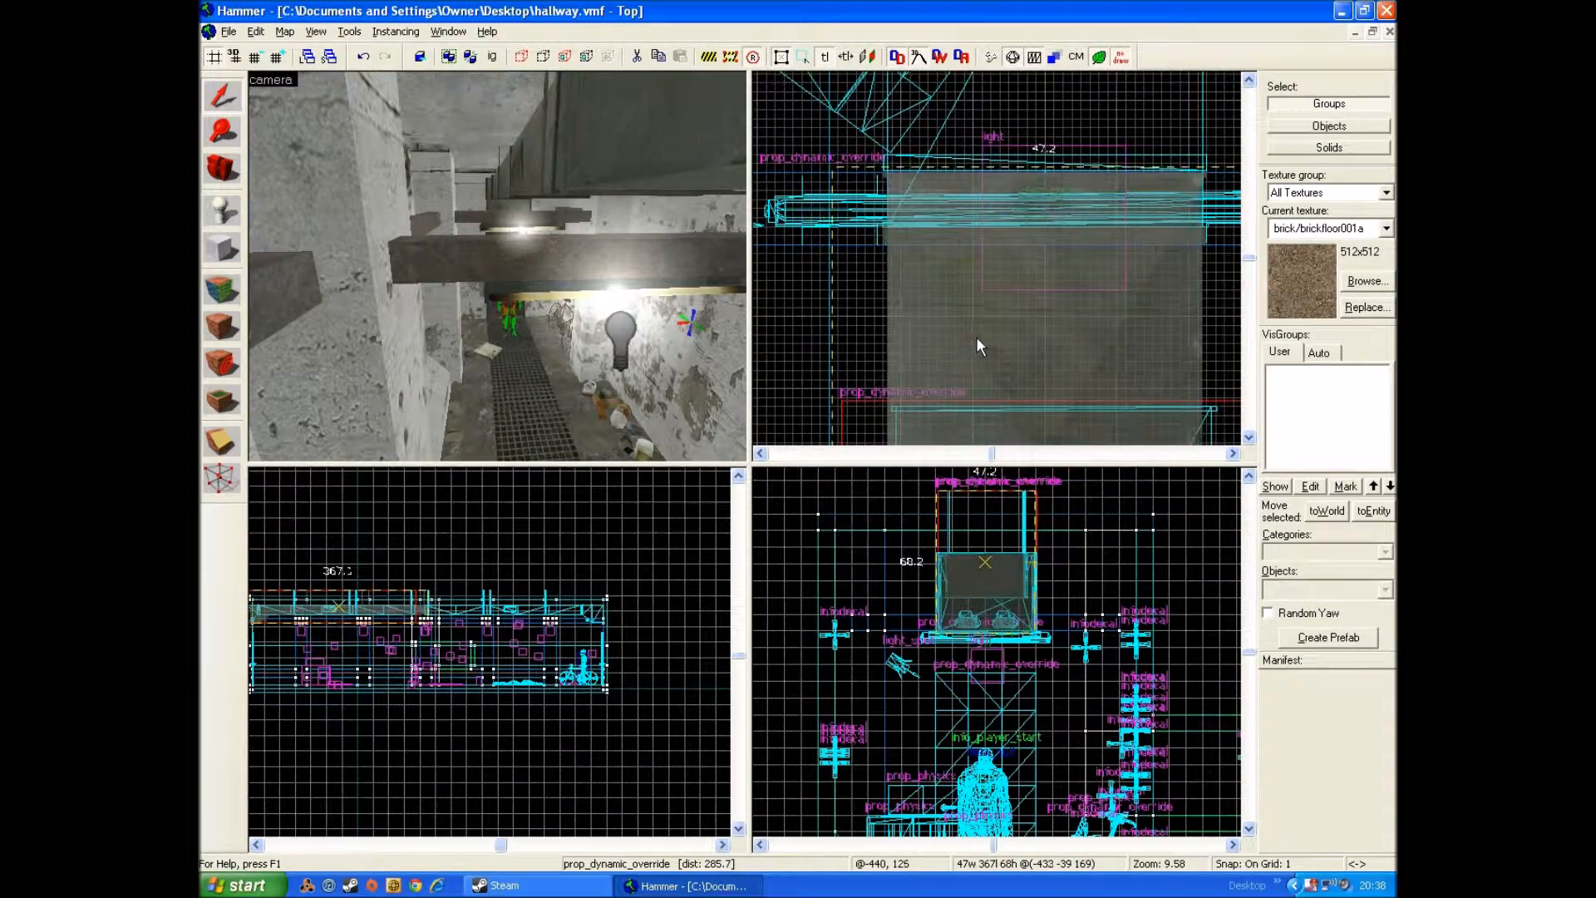
left_click(979, 336)
scroll(980, 333, "down", 8)
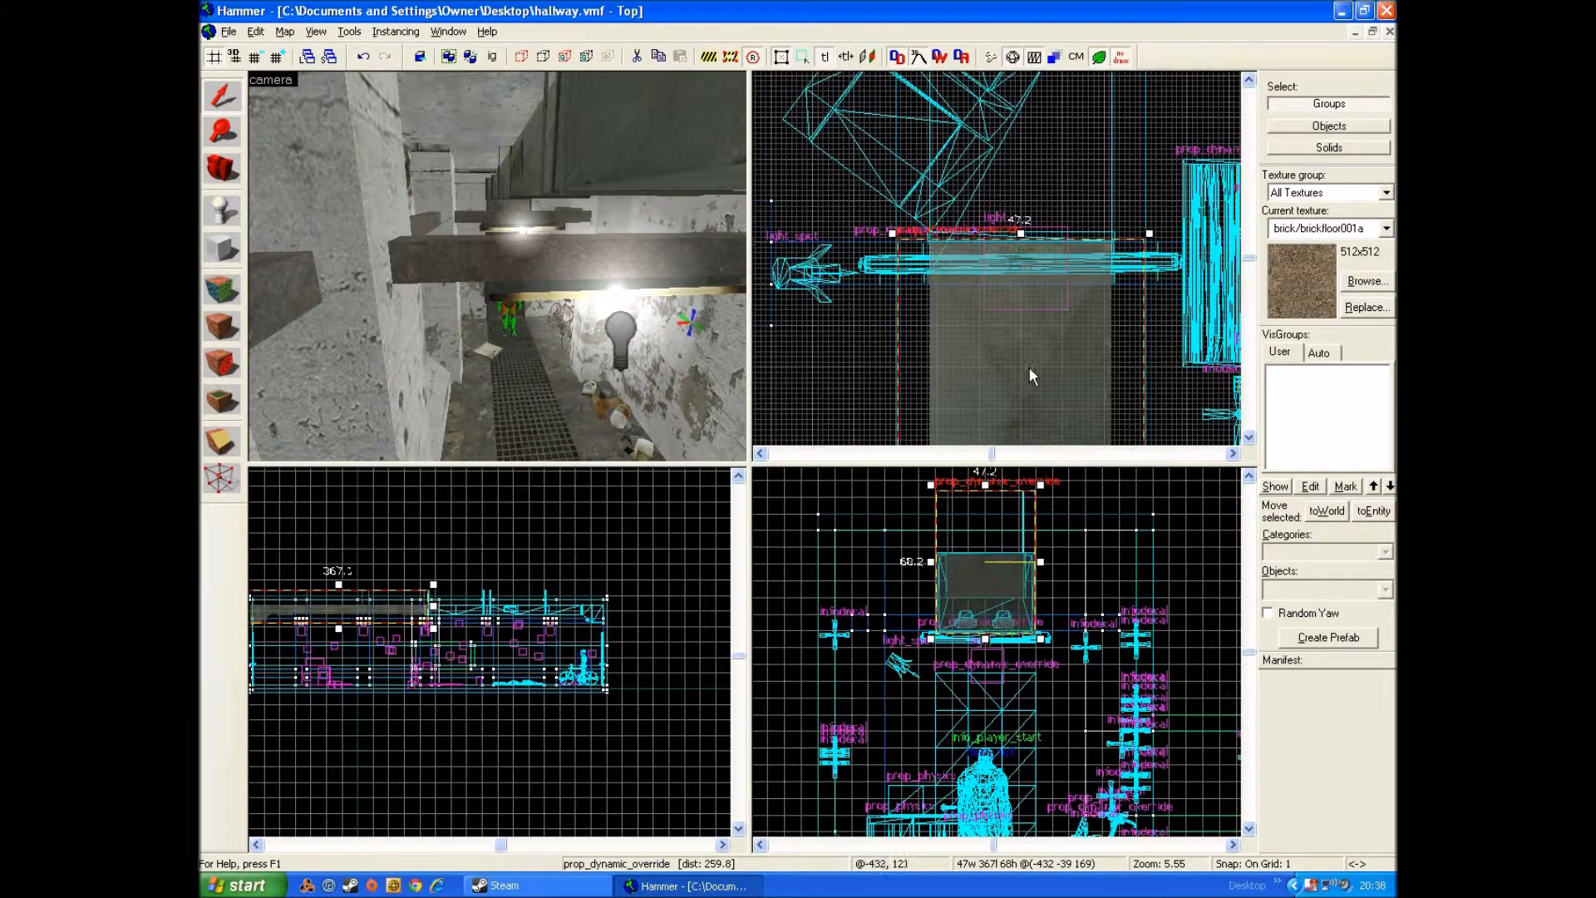
scroll(1030, 348, "down", 3)
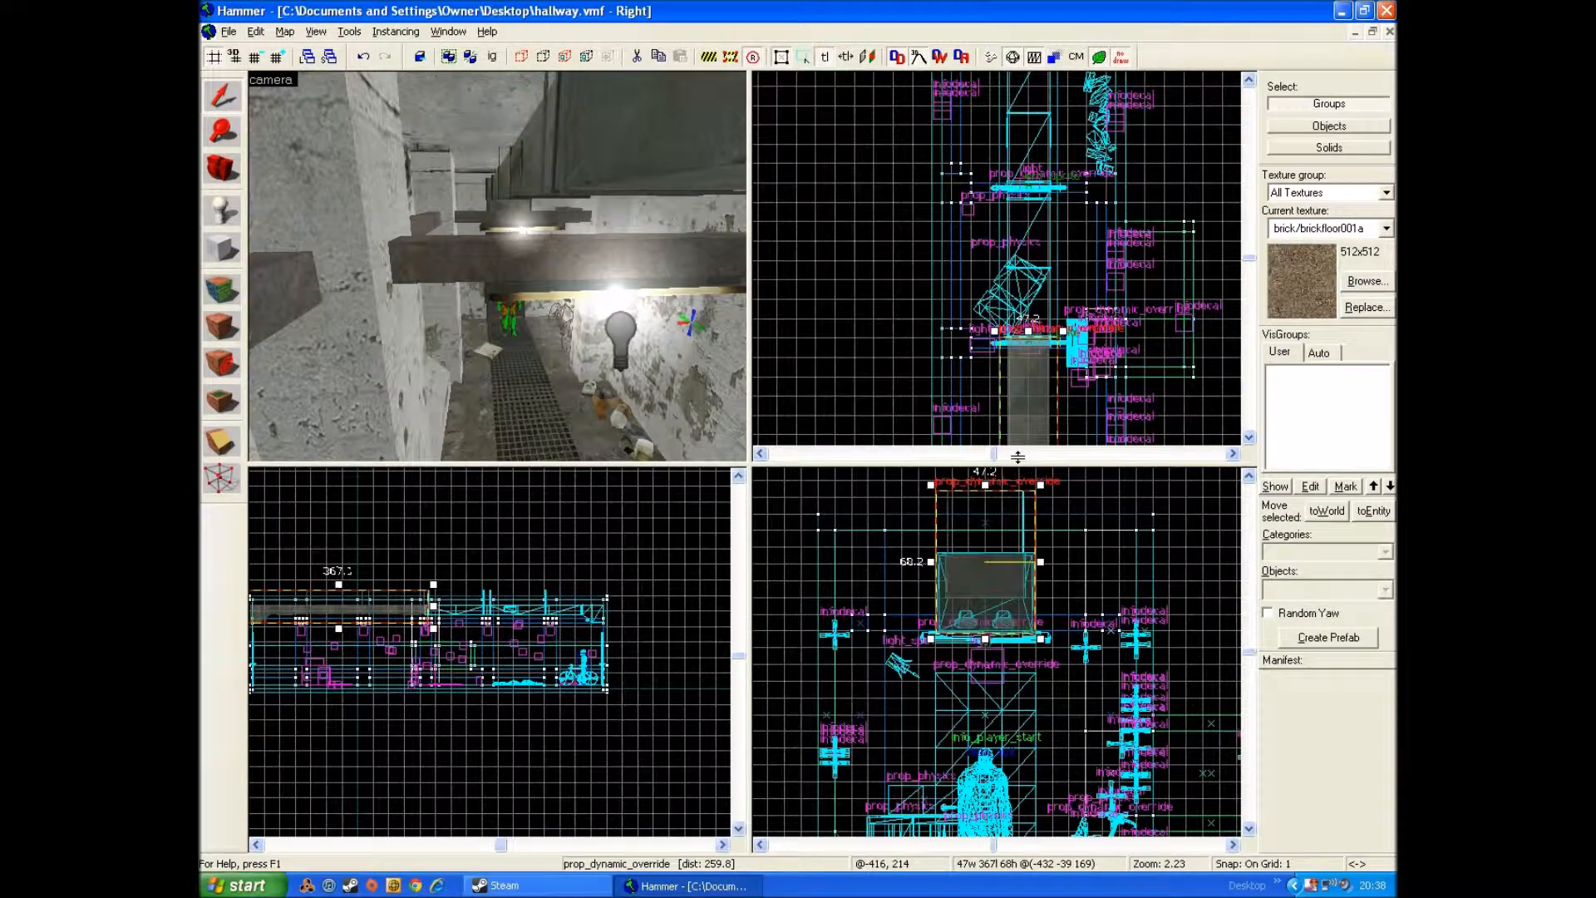
left_click(1159, 418)
Step: Duplicate the other ceiling vent beside itself and change the copy's world model to vent_medium_grill001.mdl
left_click(612, 142)
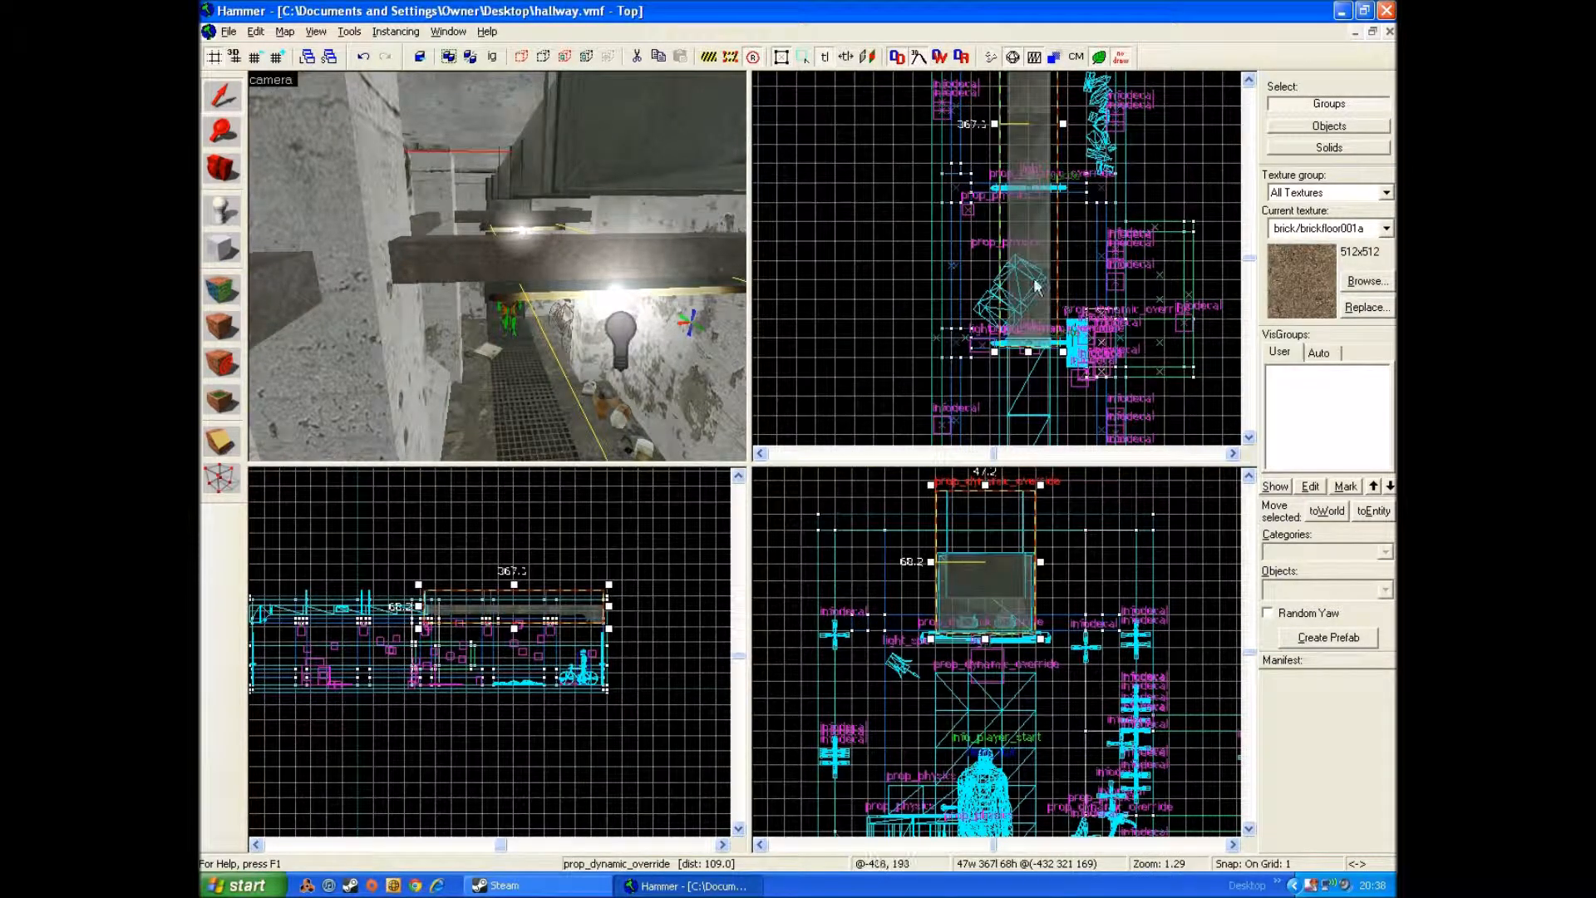
left_click_drag(1026, 265, 969, 266)
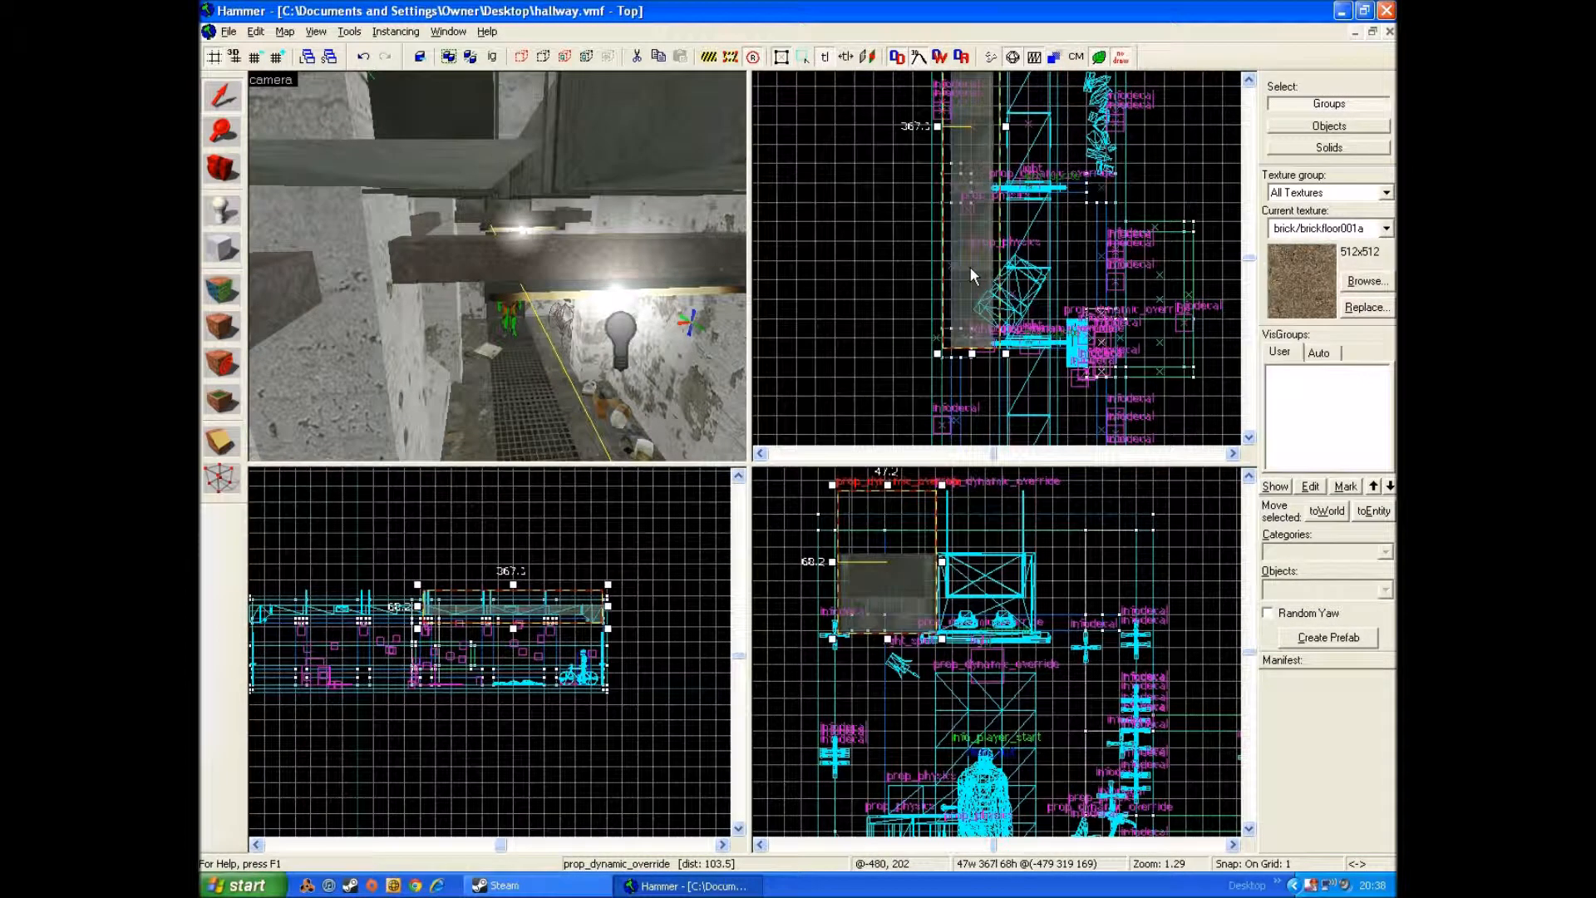
double_click(969, 266)
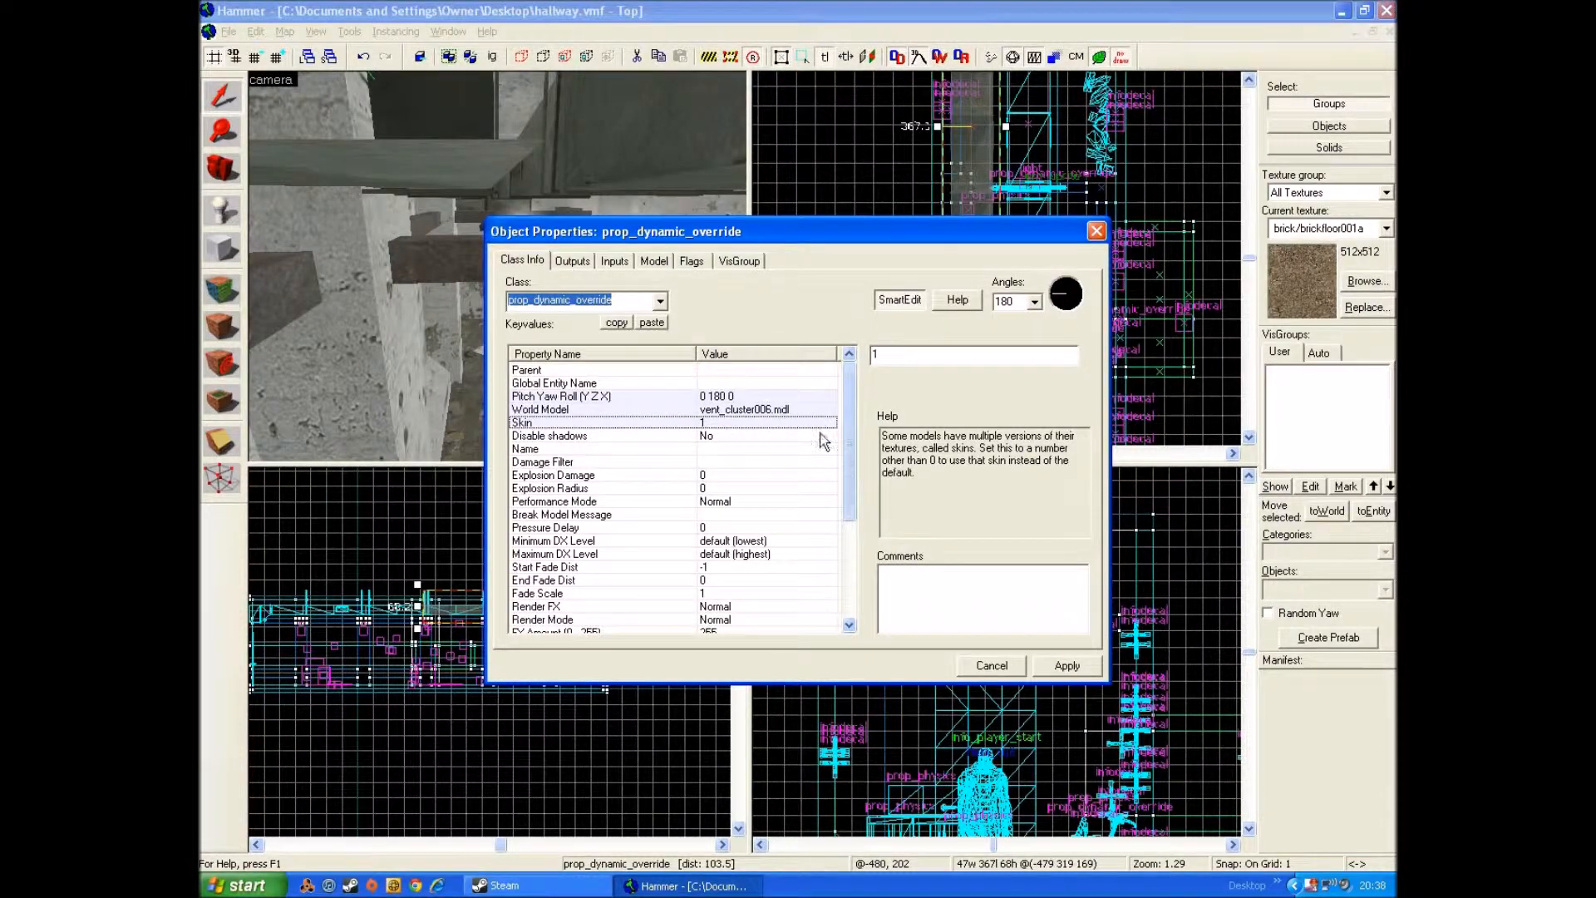
double_click(790, 410)
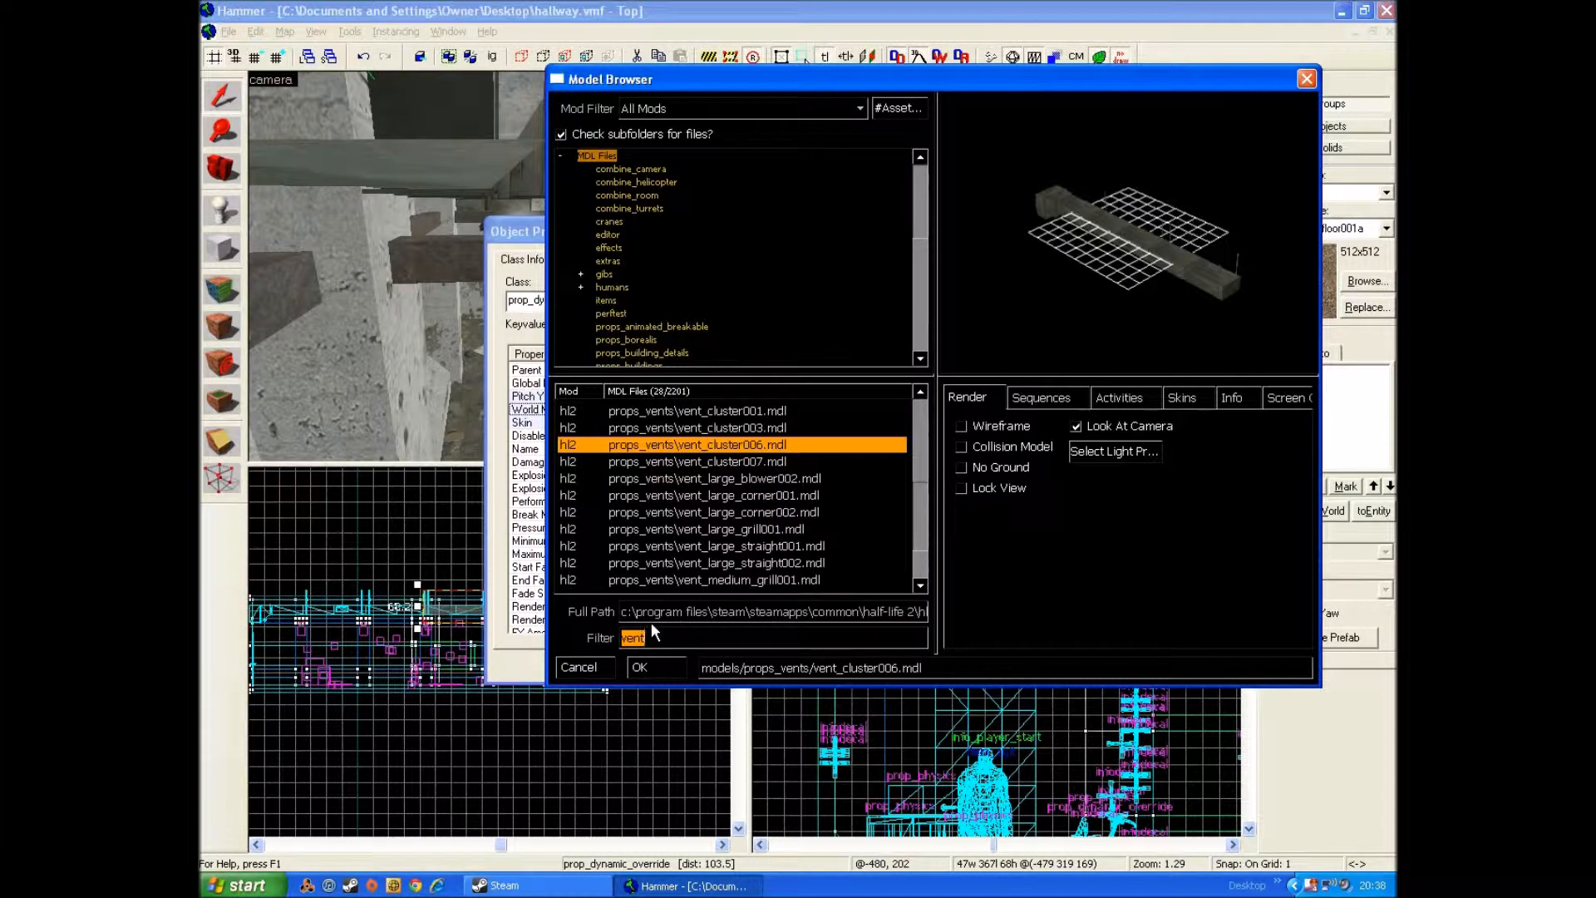
key("BackSpace")
type("vent")
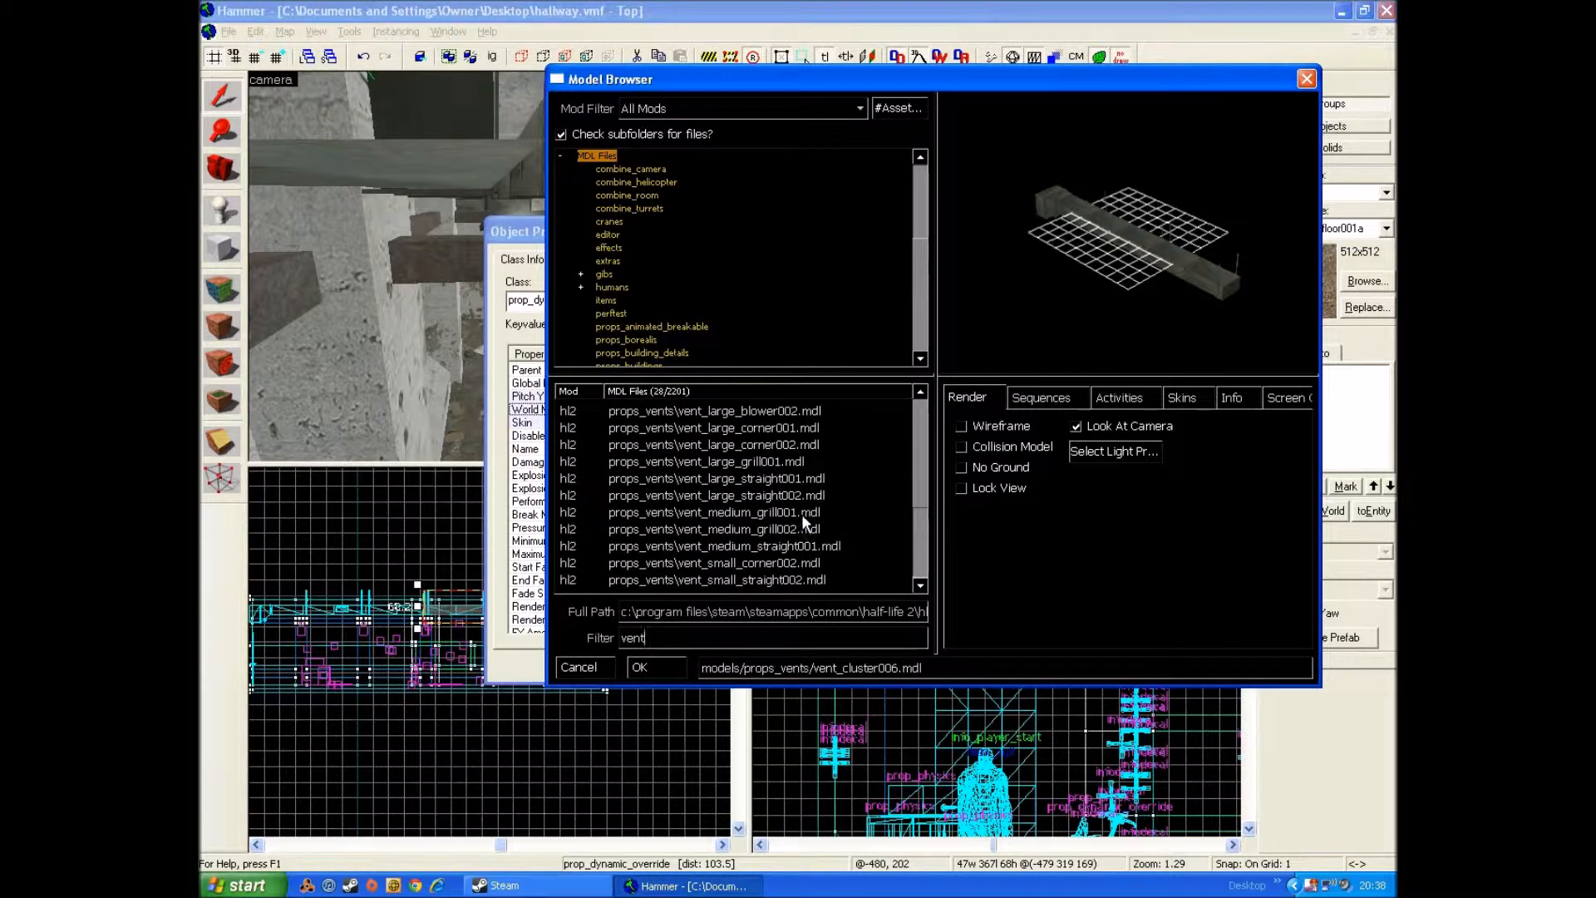
left_click(801, 513)
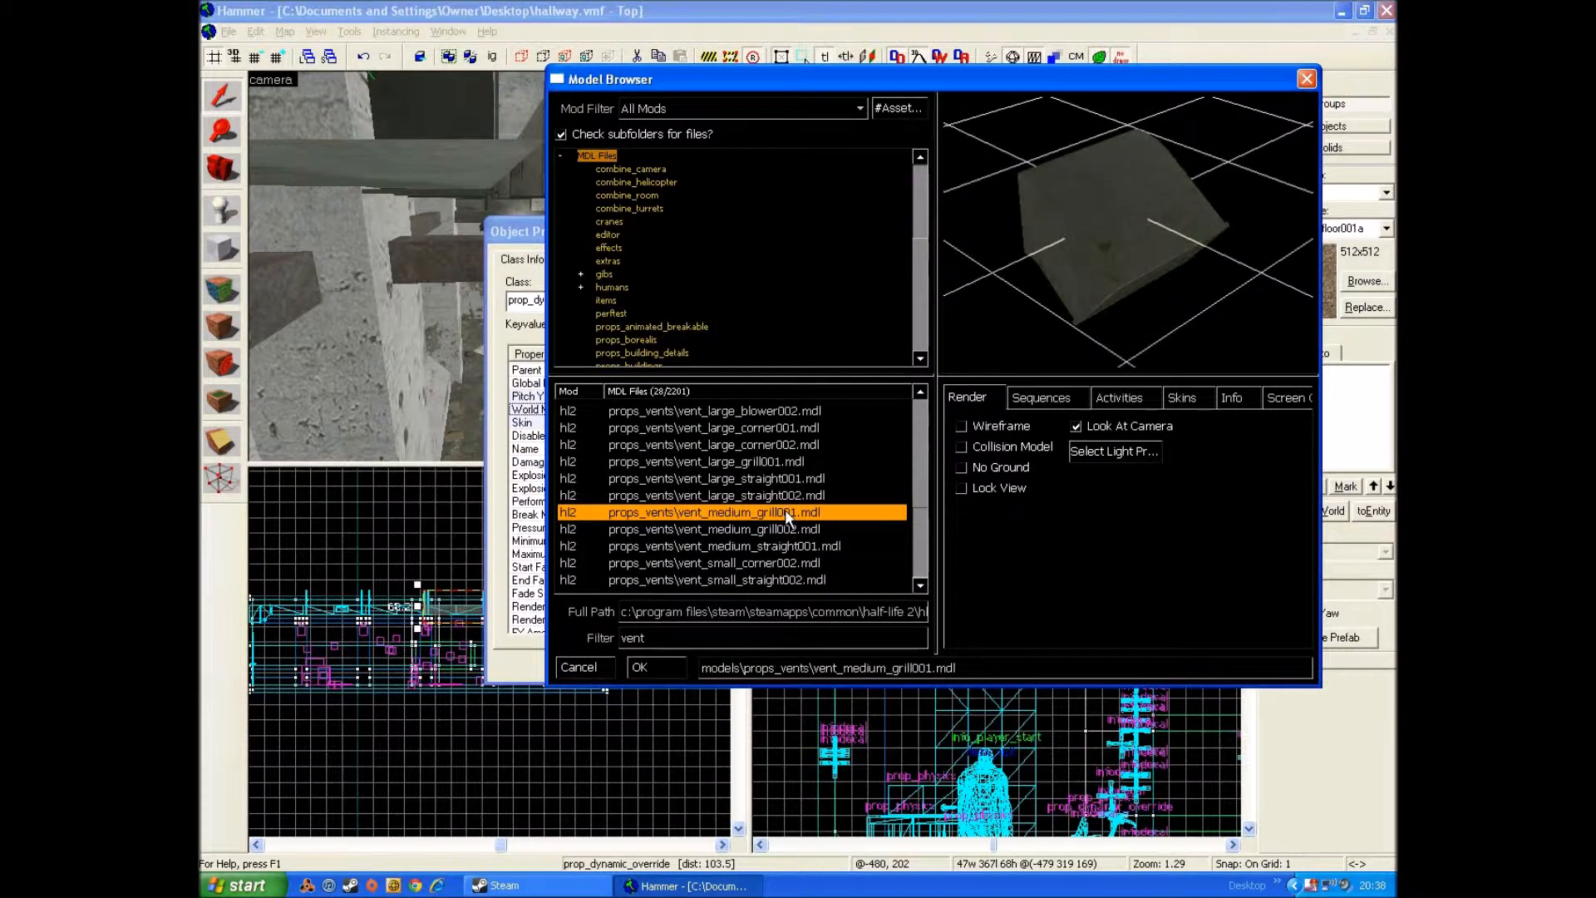
double_click(787, 514)
left_click(1049, 666)
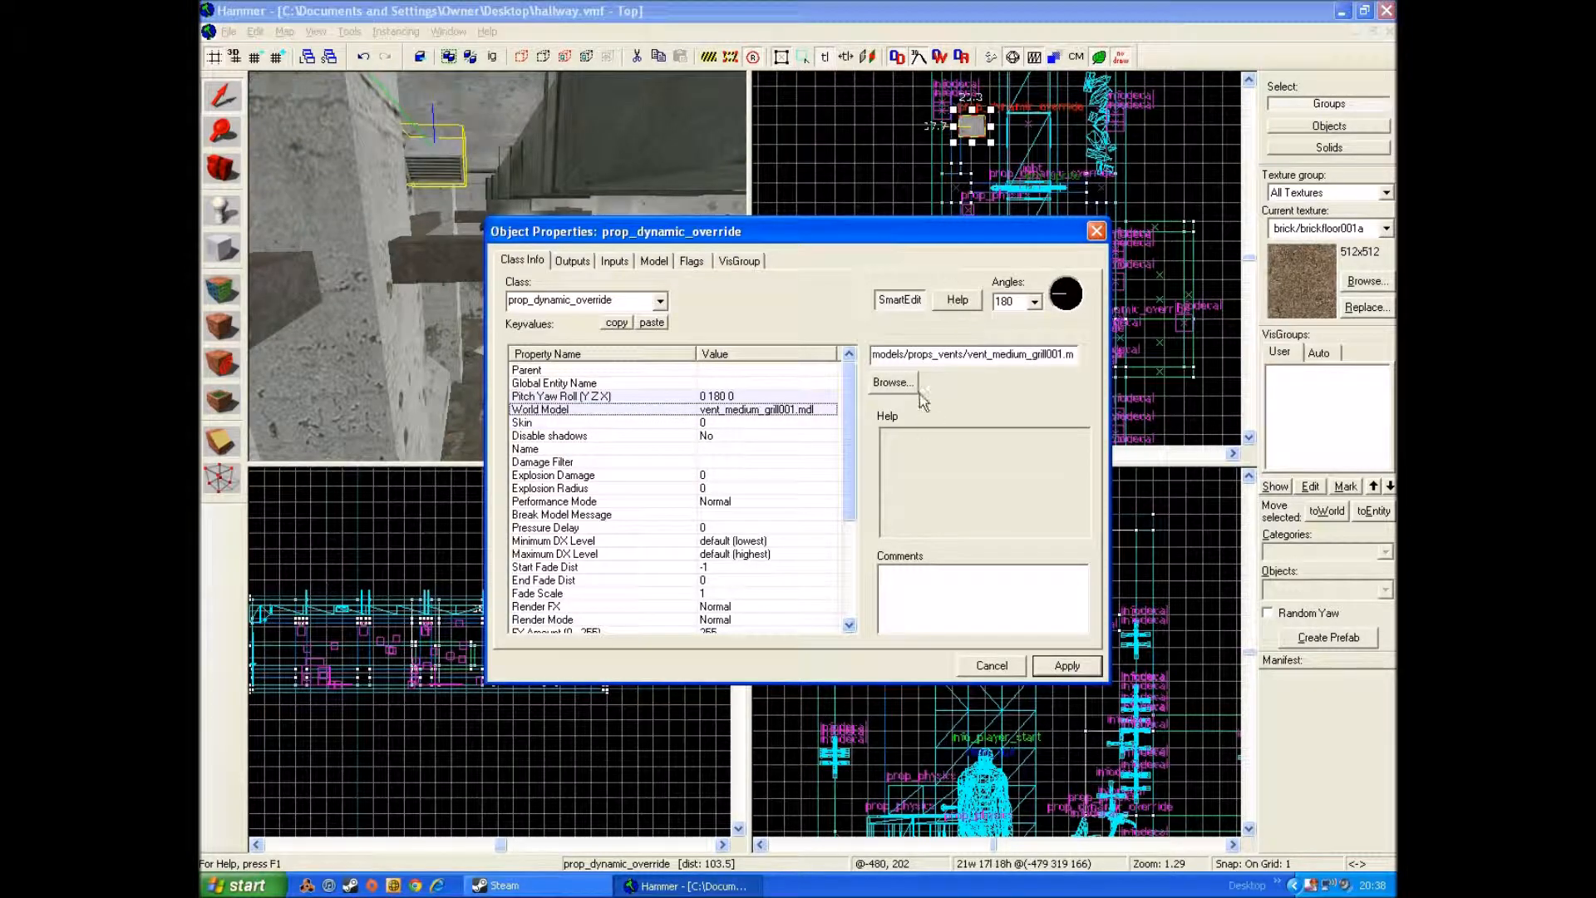
Step: Set the grill prop's skin to 1, apply it, and close its properties
left_click(682, 424)
key("BackSpace")
left_click(1049, 666)
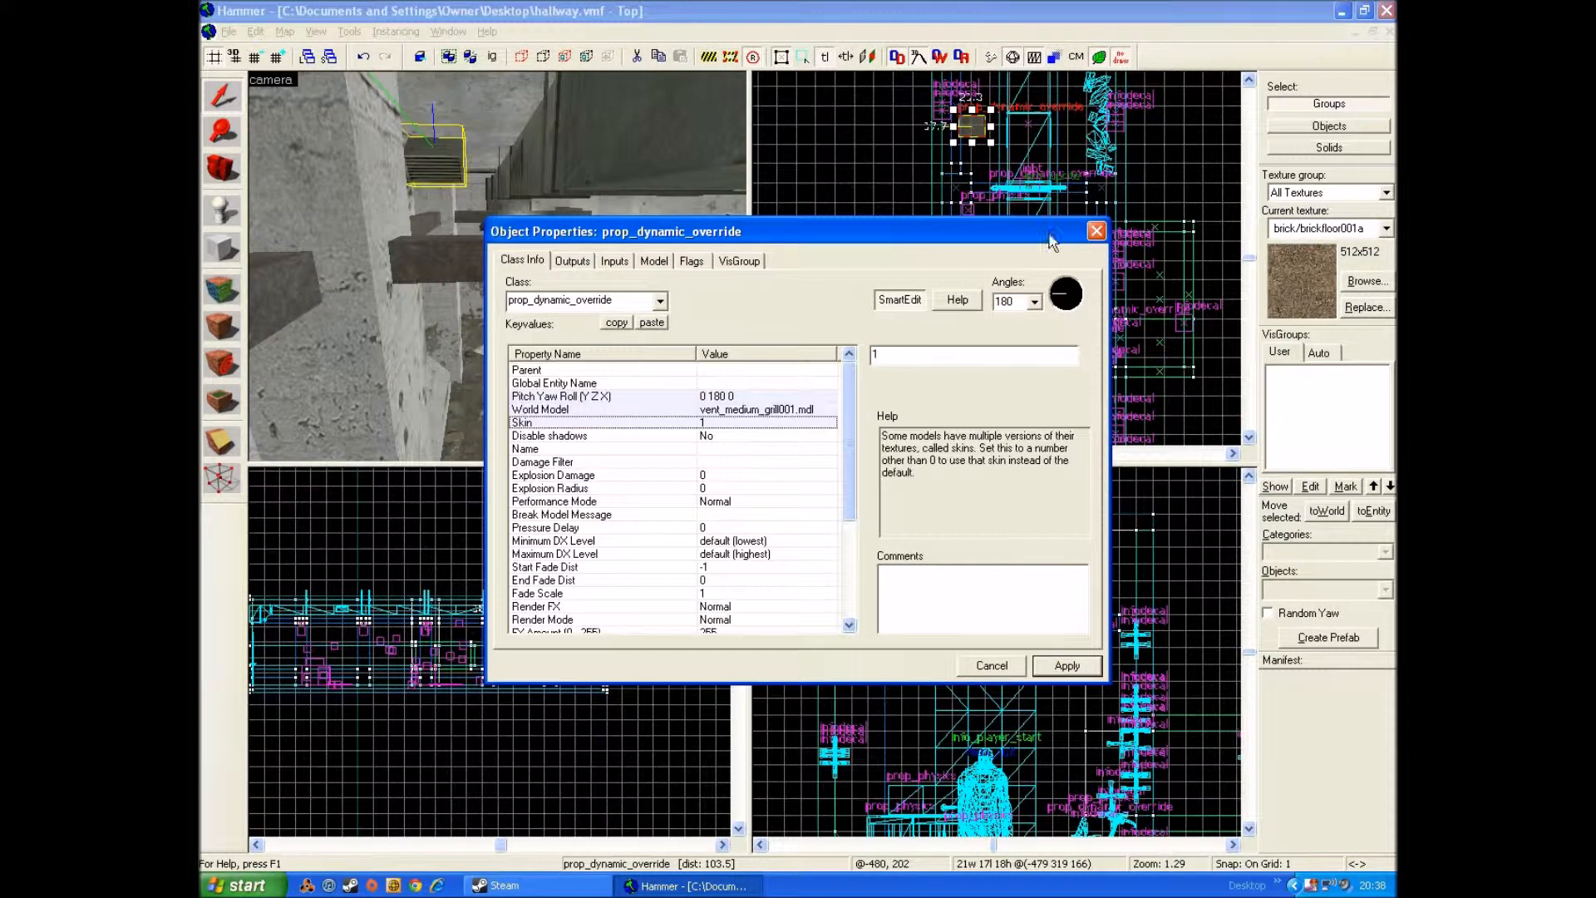
left_click(1091, 232)
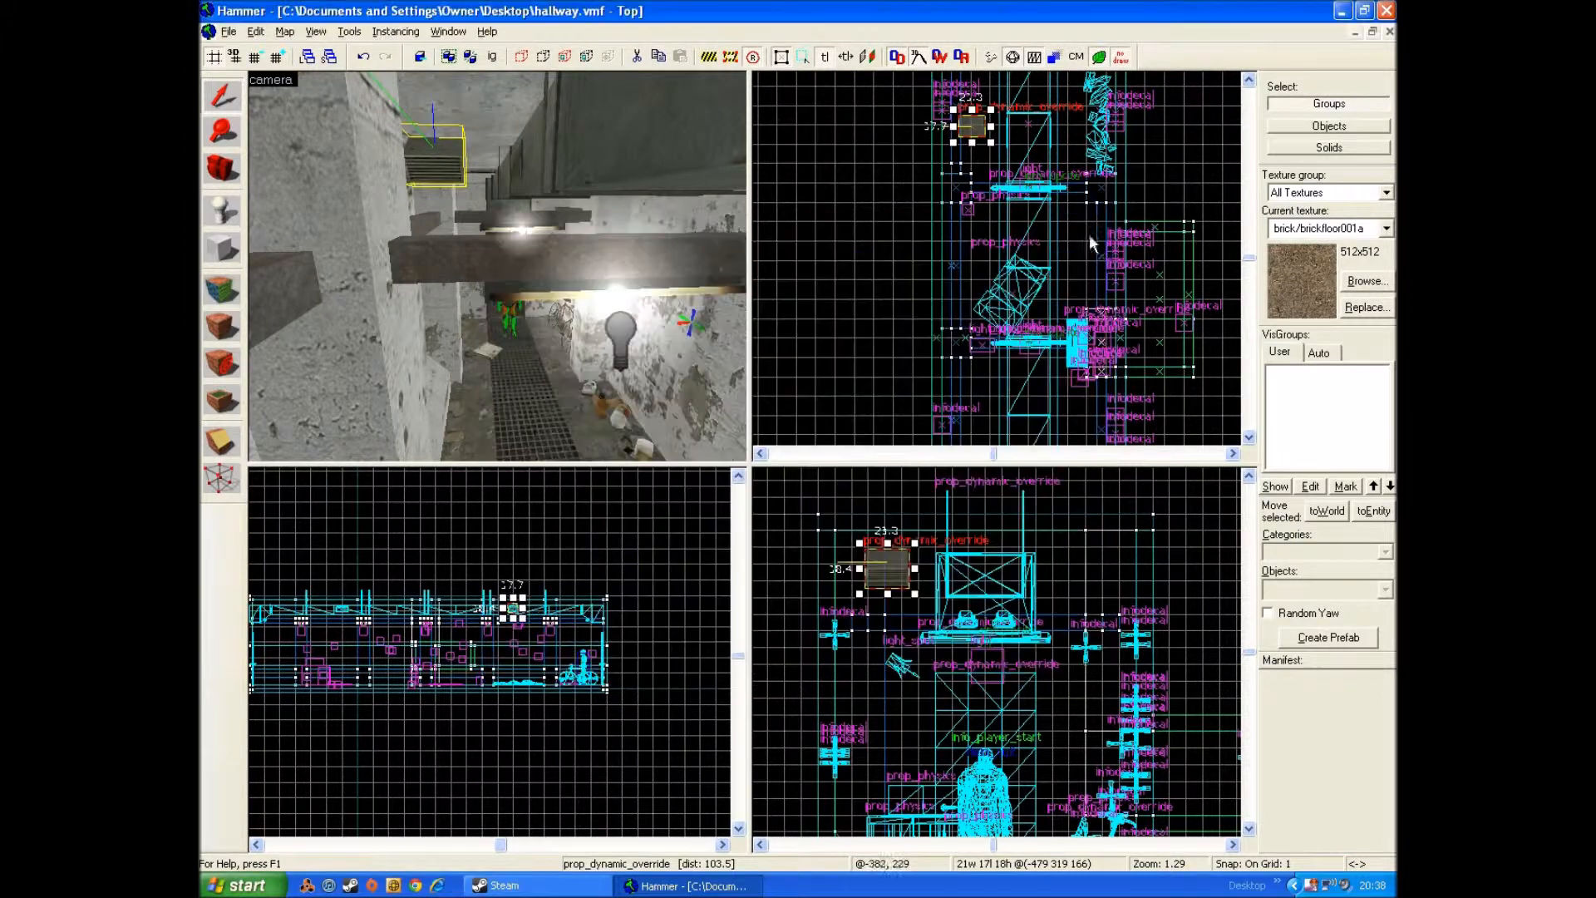
Step: Set the grill prop's angle to 90 and close its properties
double_click(962, 126)
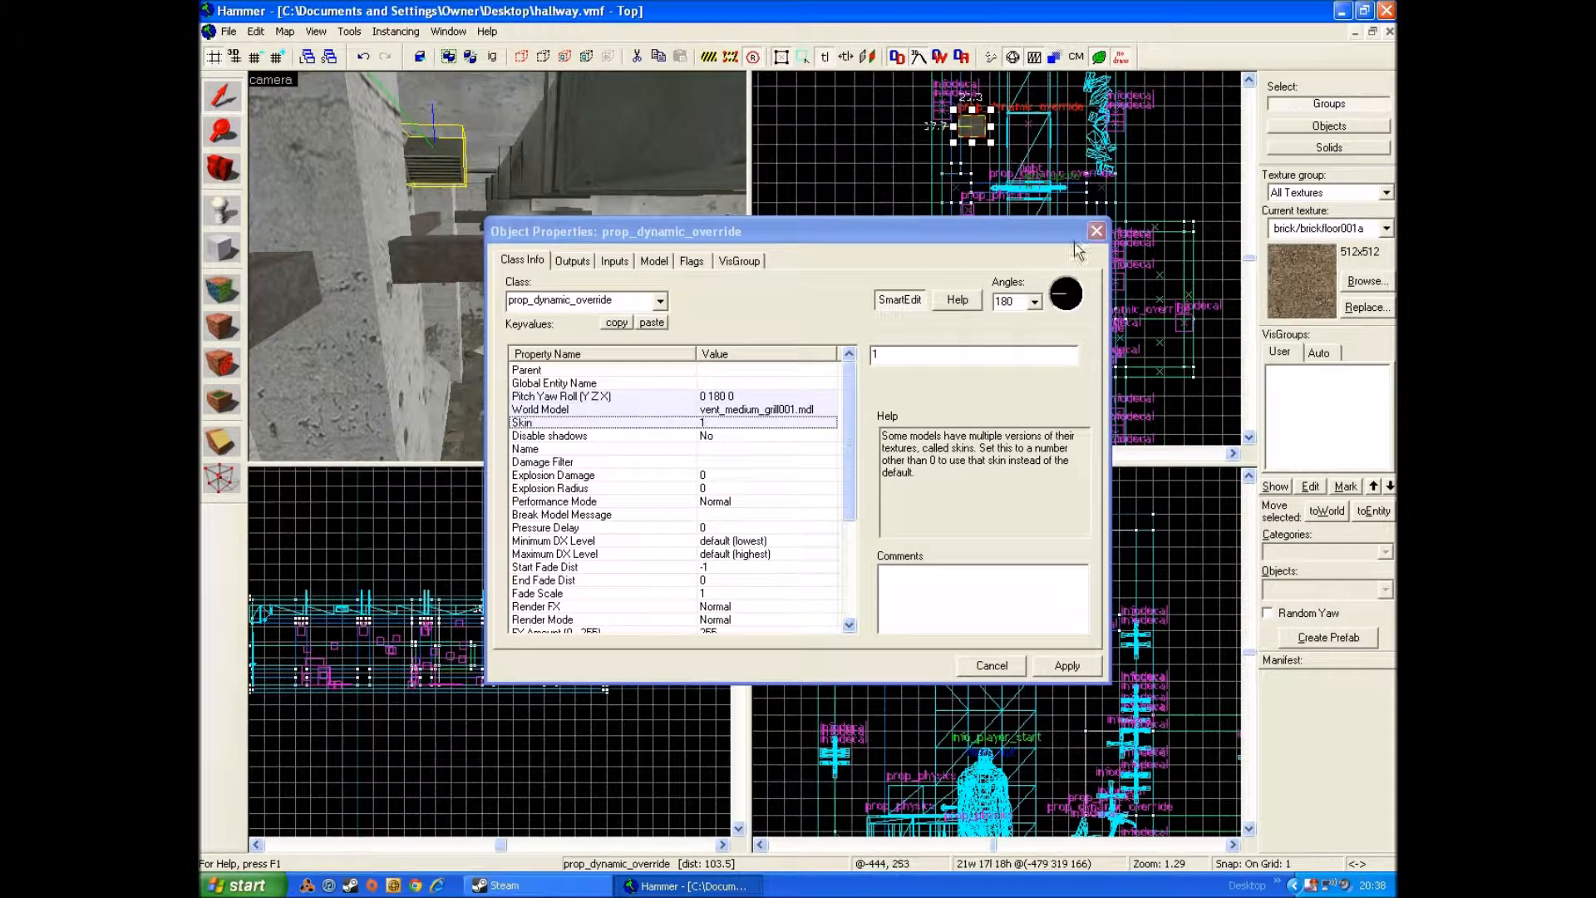
left_click(1022, 301)
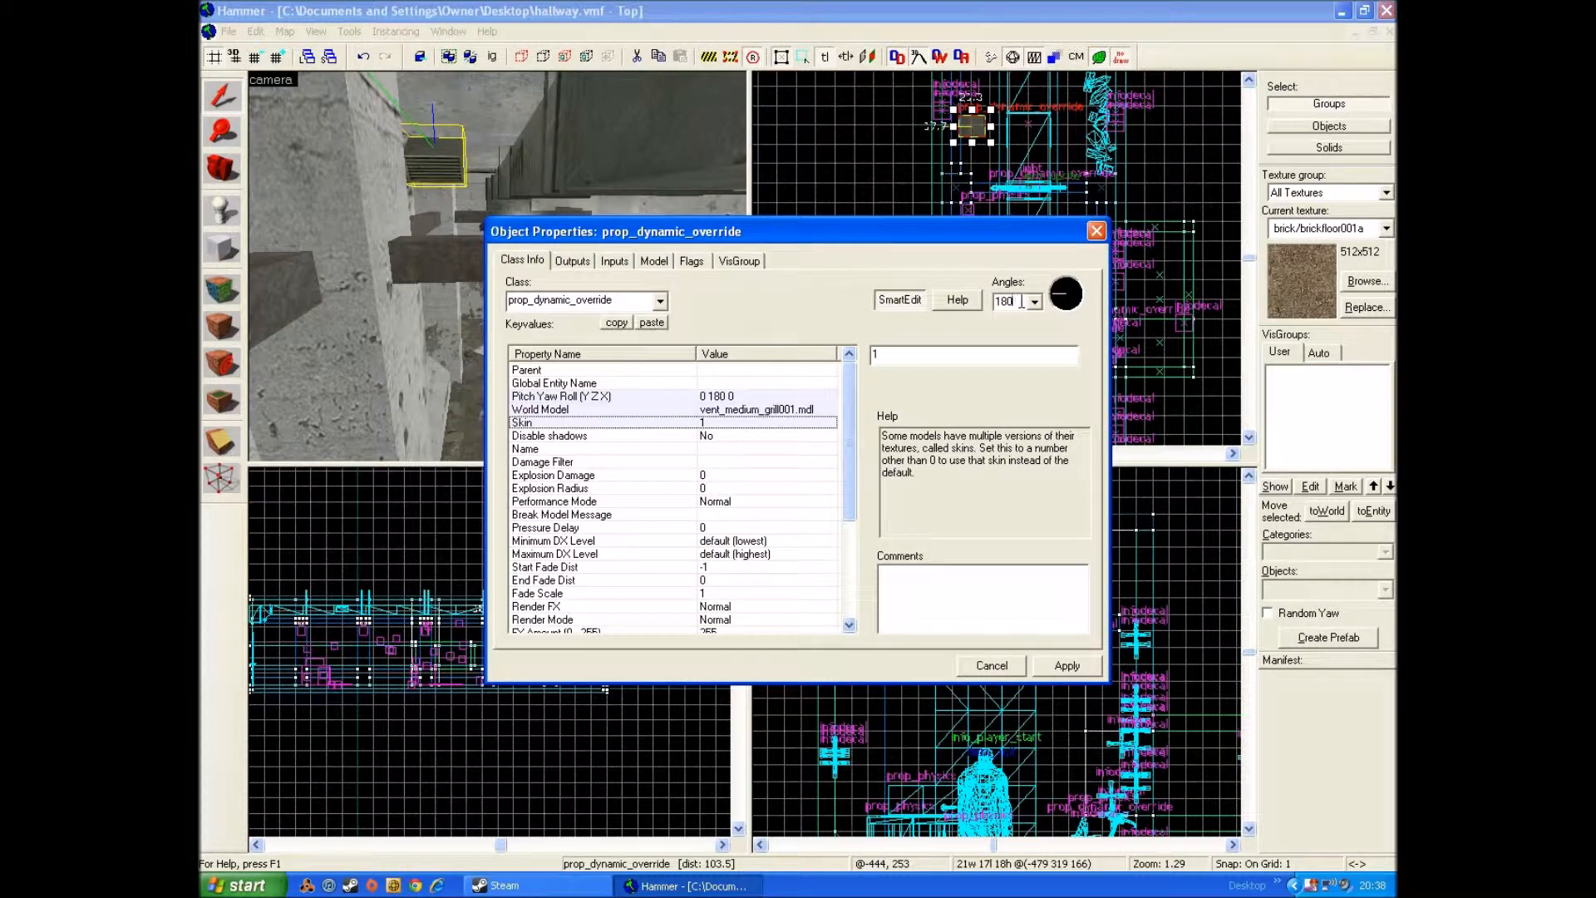
key("BackSpace")
key("BackSpace")
type("90")
key("Return")
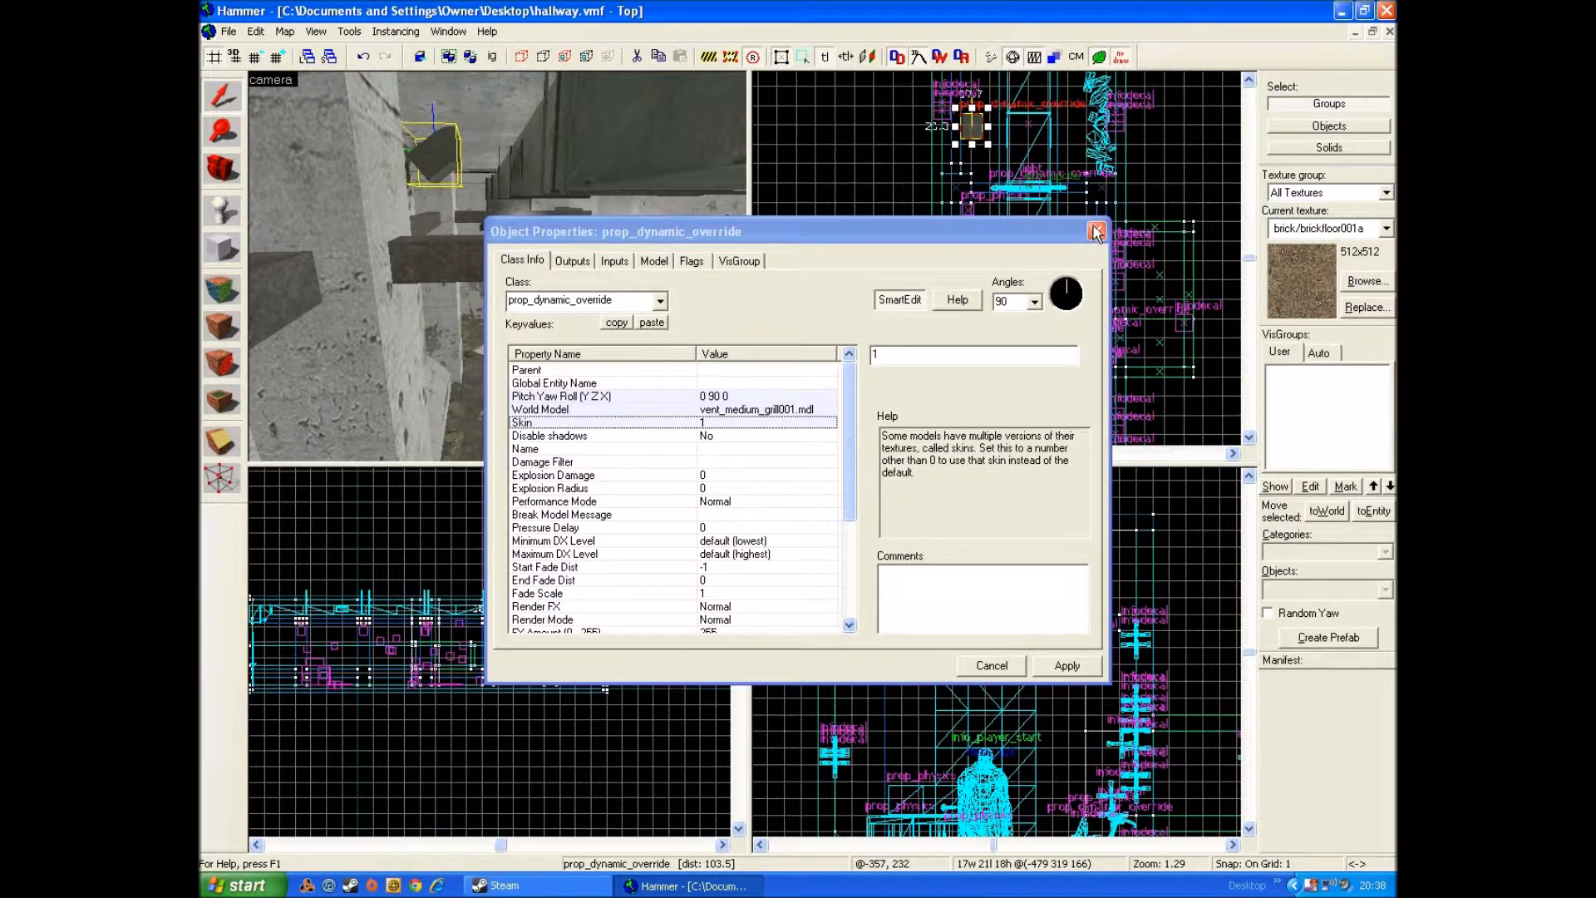
left_click(1095, 233)
Step: Move the grill along the hallway and fit it against the side of the ceiling duct at the duct's height
scroll(1002, 151, "up", 3)
left_click_drag(986, 132, 994, 274)
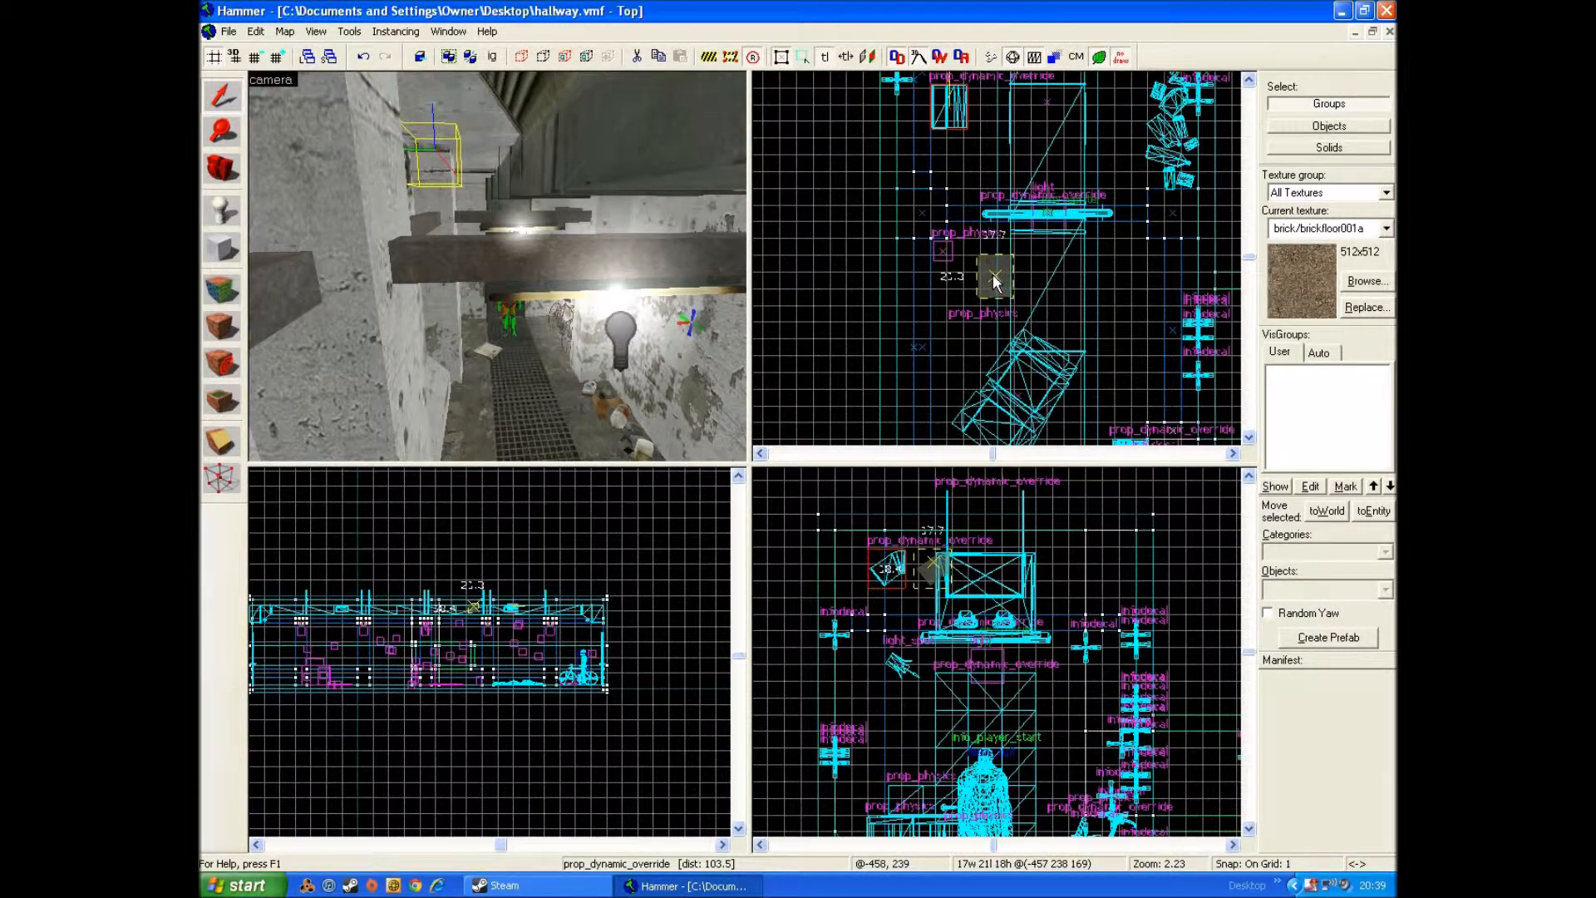
scroll(956, 569, "up", 6)
left_click_drag(956, 568, 950, 587)
scroll(995, 283, "up", 6)
scroll(1025, 266, "up", 3)
left_click_drag(1018, 259, 1025, 292)
scroll(1025, 293, "down", 3)
key("s")
key("a")
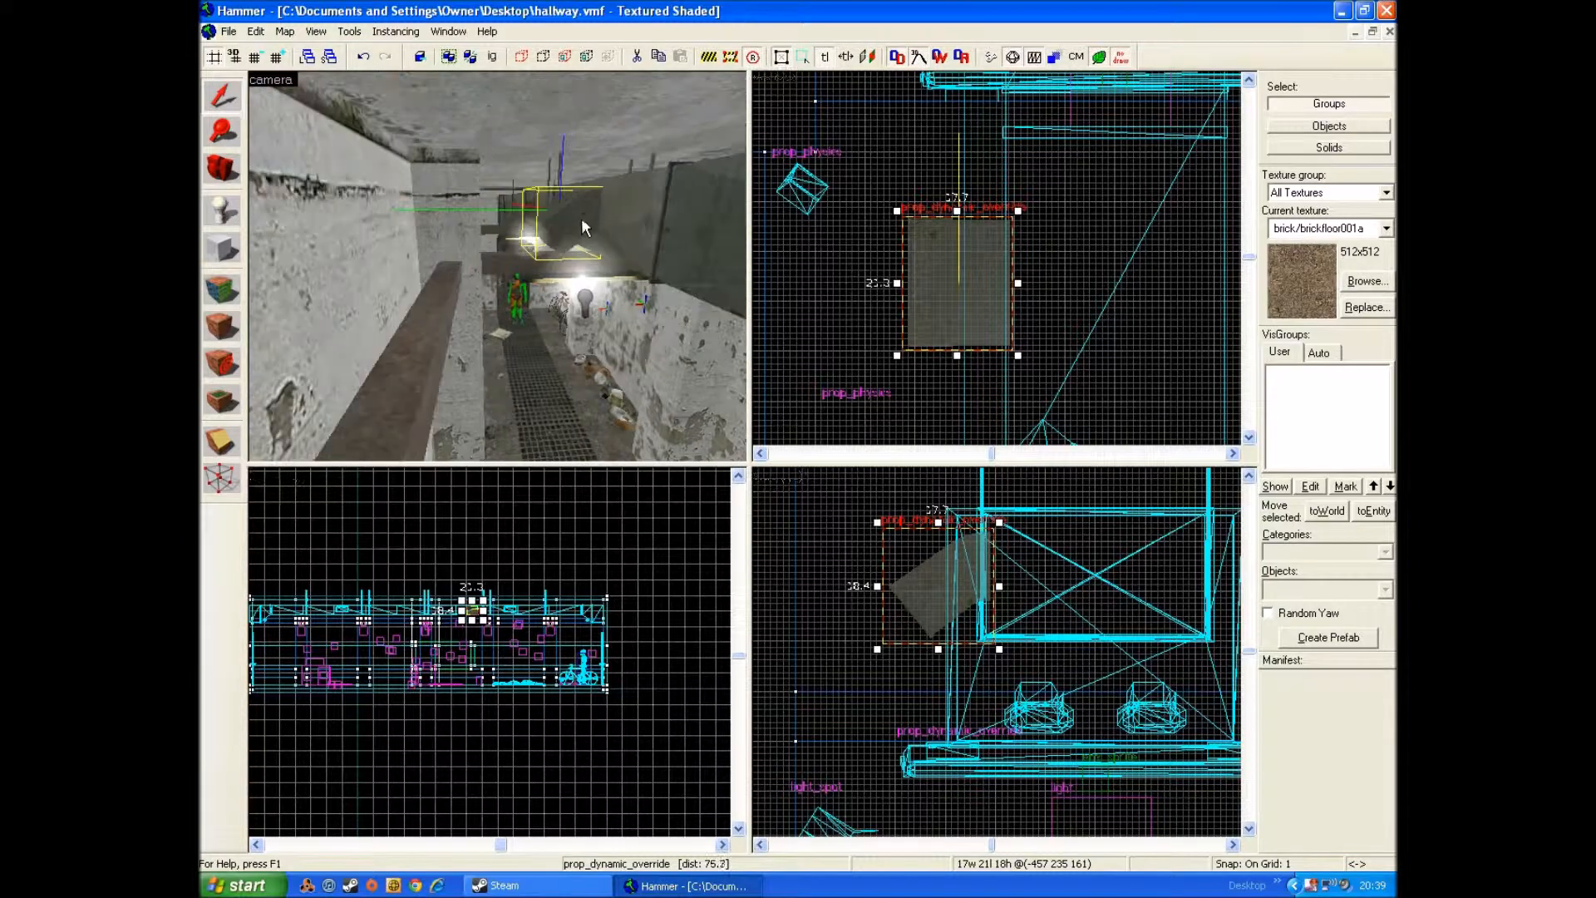
Step: Duplicate the grill onto the opposite side of the duct in the other half of the hallway
scroll(989, 287, "down", 1)
left_click_drag(954, 287, 960, 412)
scroll(987, 7, "down", 6)
scroll(976, 11, "down", 1)
scroll(1006, 399, "up", 4)
scroll(1002, 411, "up", 2)
scroll(980, 412, "down", 4)
scroll(1117, 894, "down", 5)
scroll(1016, 333, "up", 6)
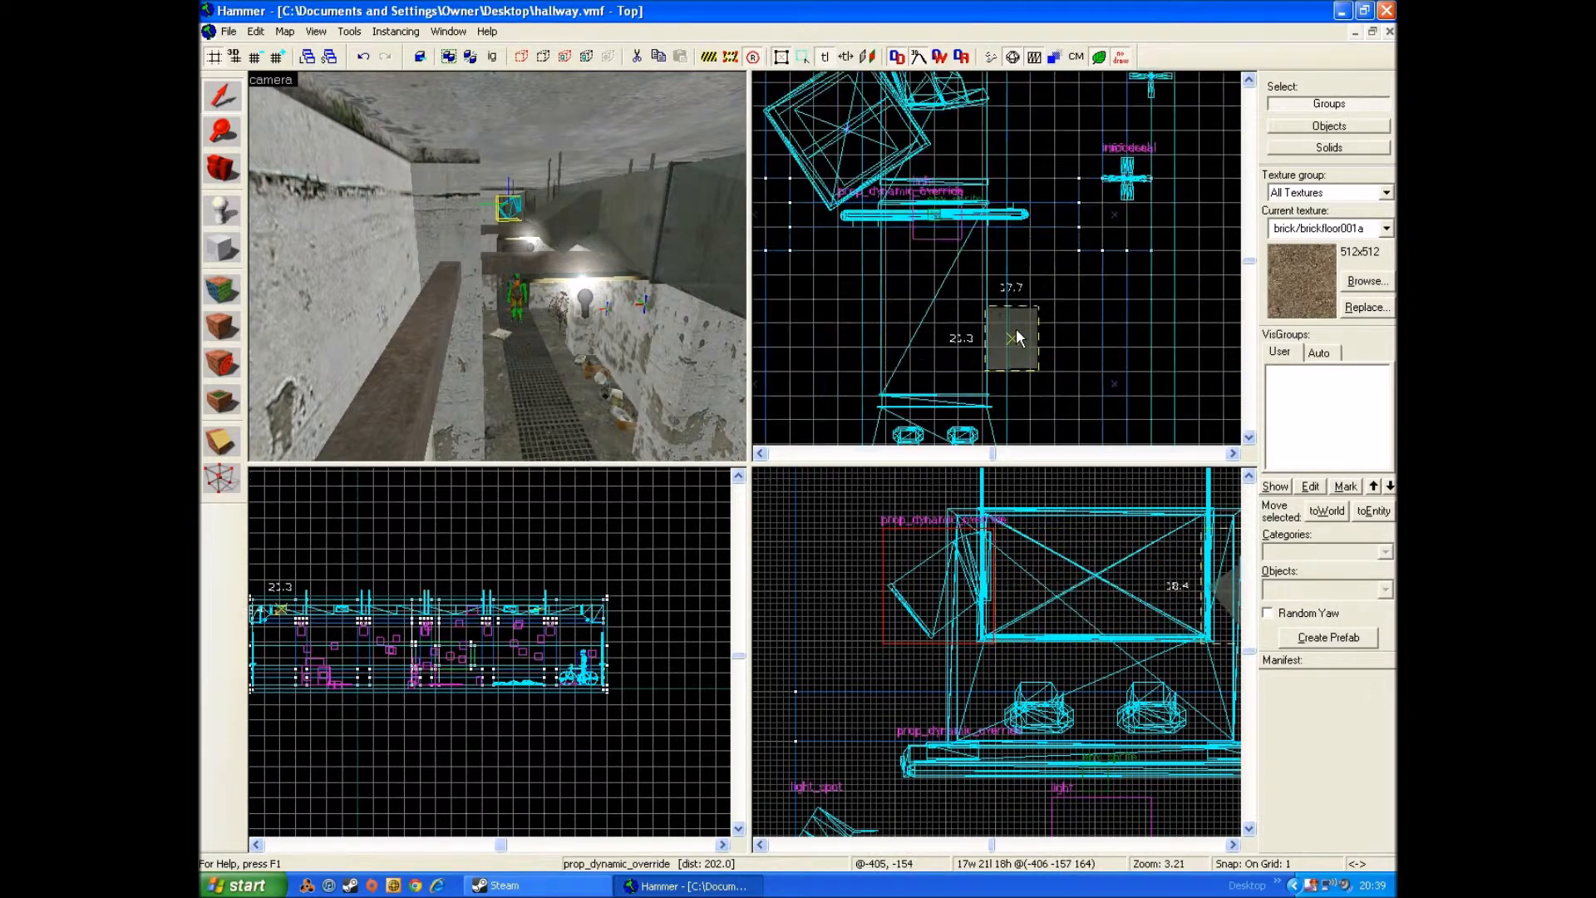
scroll(1016, 328, "up", 3)
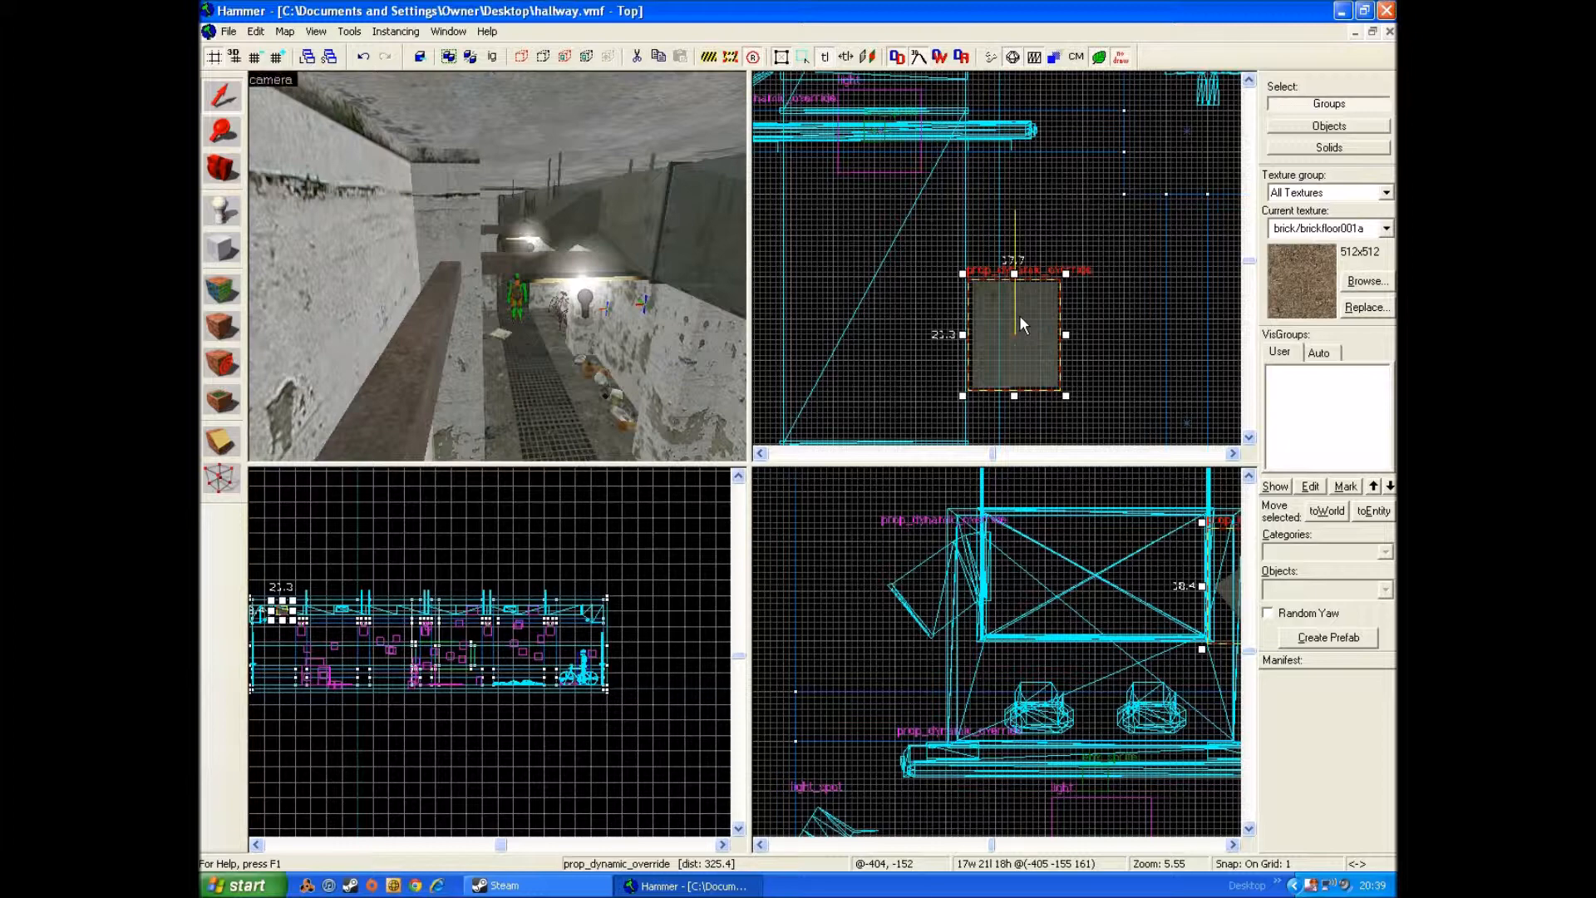
Step: Rotate the copied grill about 180 degrees in the top view so it faces away from the duct
left_click(1019, 316)
scroll(990, 291, "up", 3)
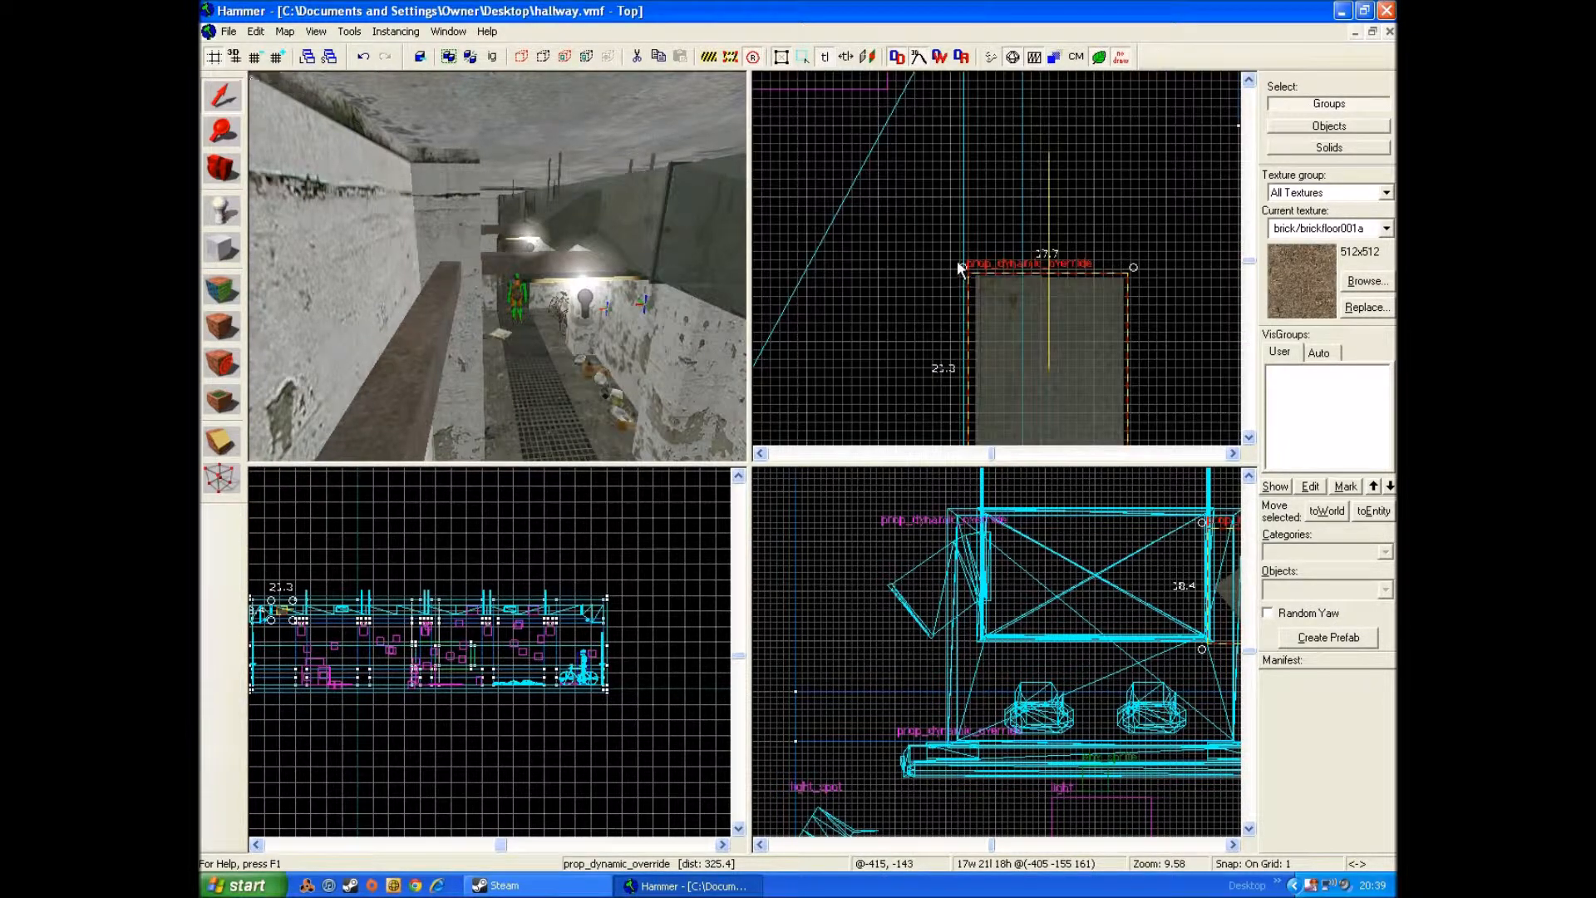
left_click_drag(961, 264, 1195, 400)
scroll(1175, 435, "up", 4)
scroll(1196, 405, "down", 5)
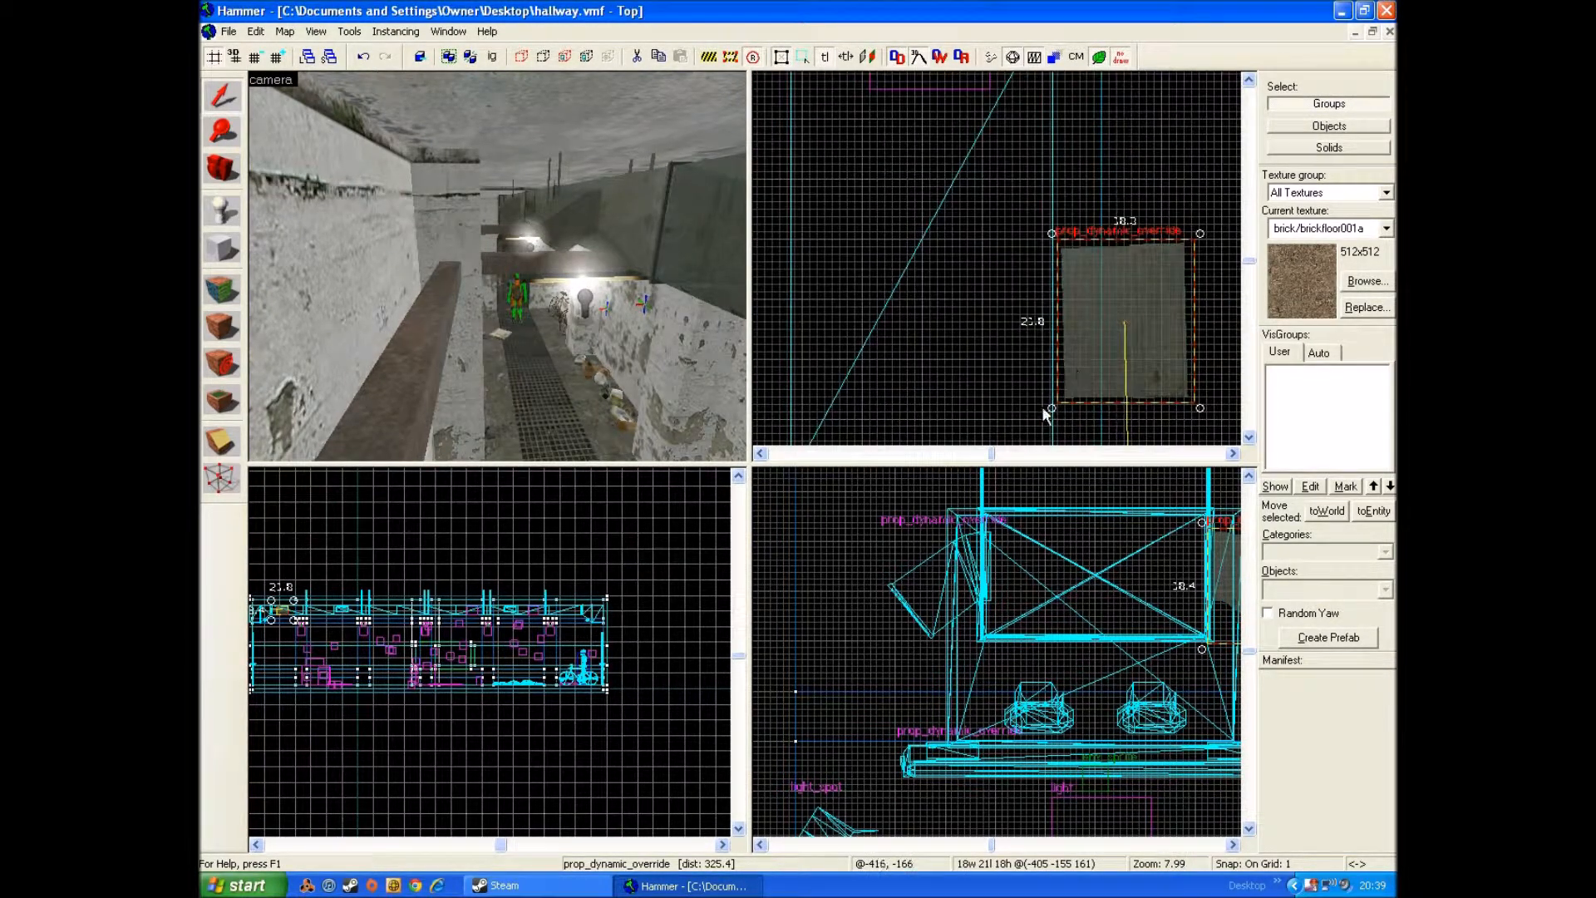
Step: Straighten the copied grill's rotation, shift it against the duct's side, and deselect it
left_click(1052, 407)
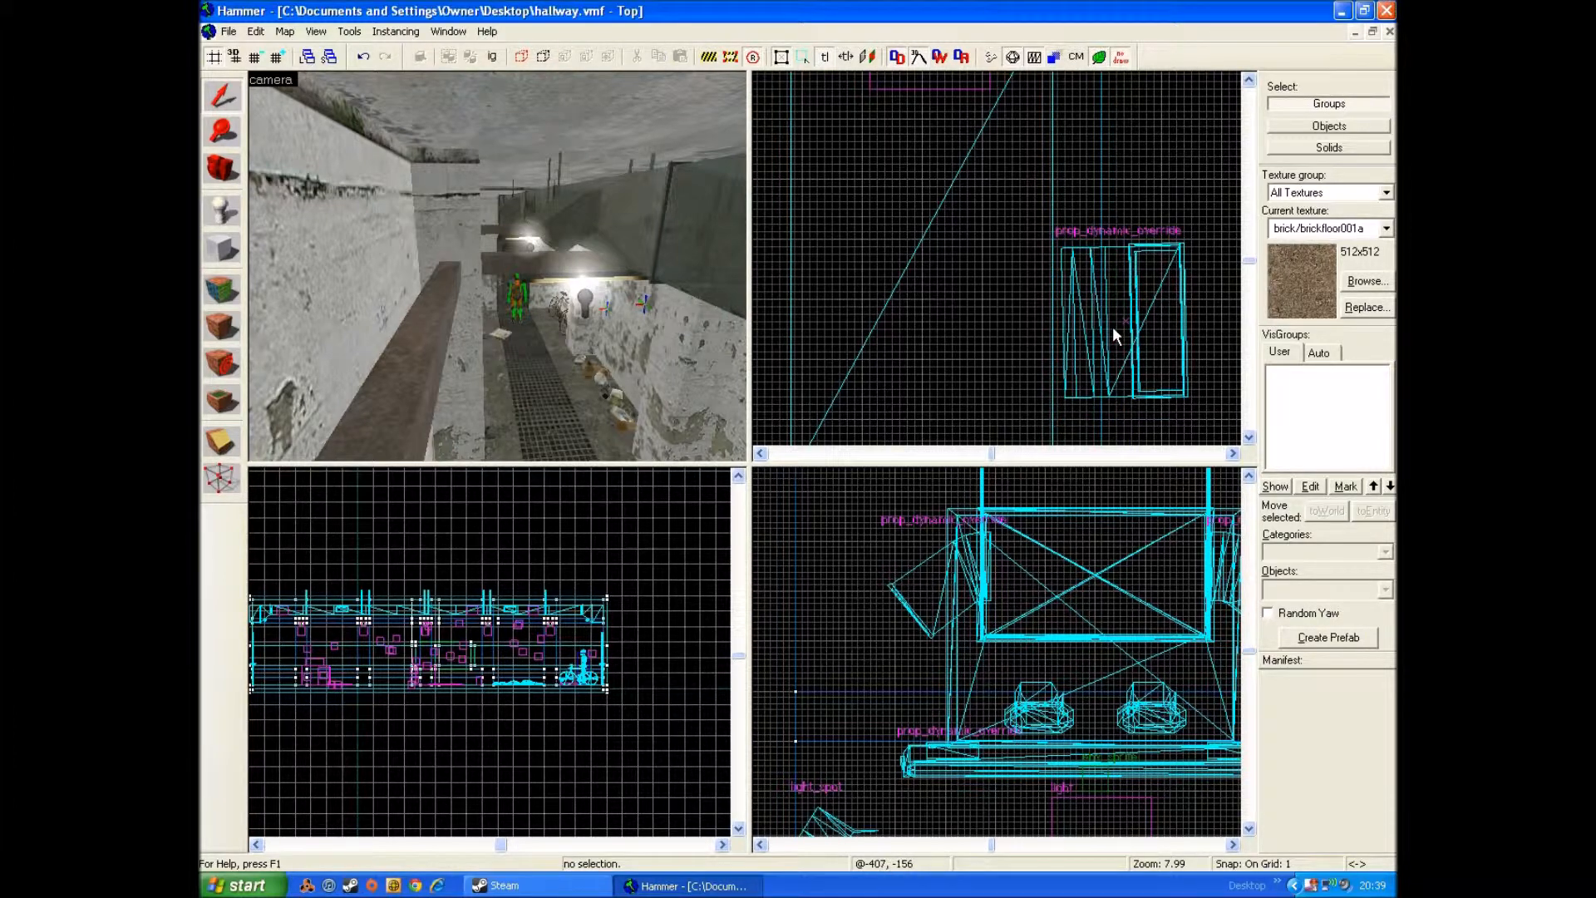
left_click(1129, 327)
left_click(1061, 395)
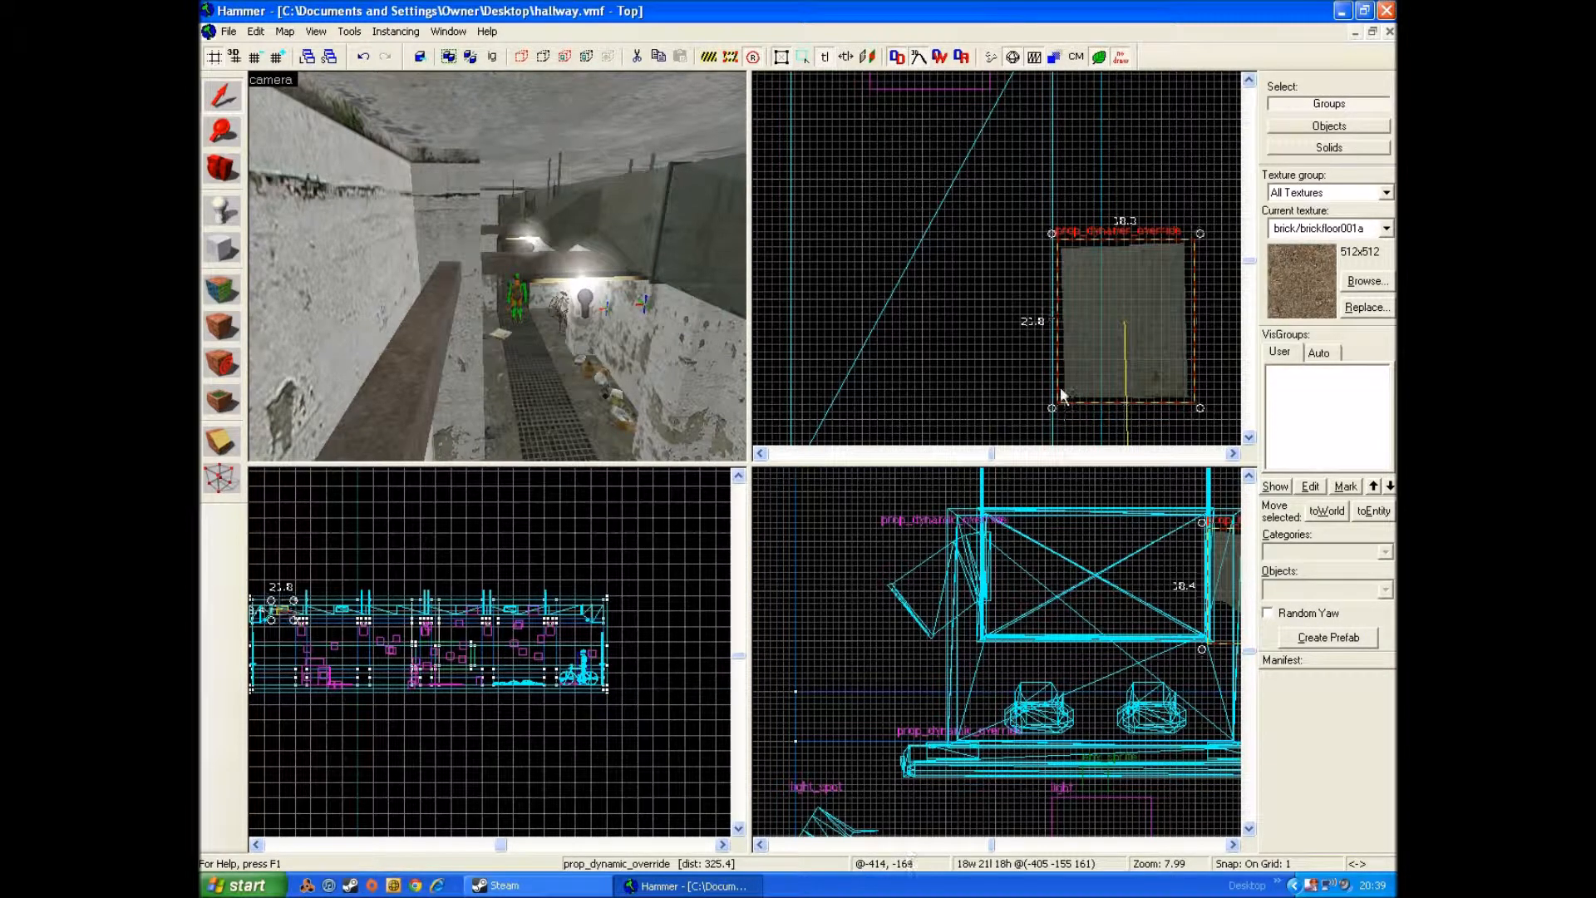
left_click_drag(1051, 407, 1051, 406)
left_click_drag(1102, 305, 1096, 309)
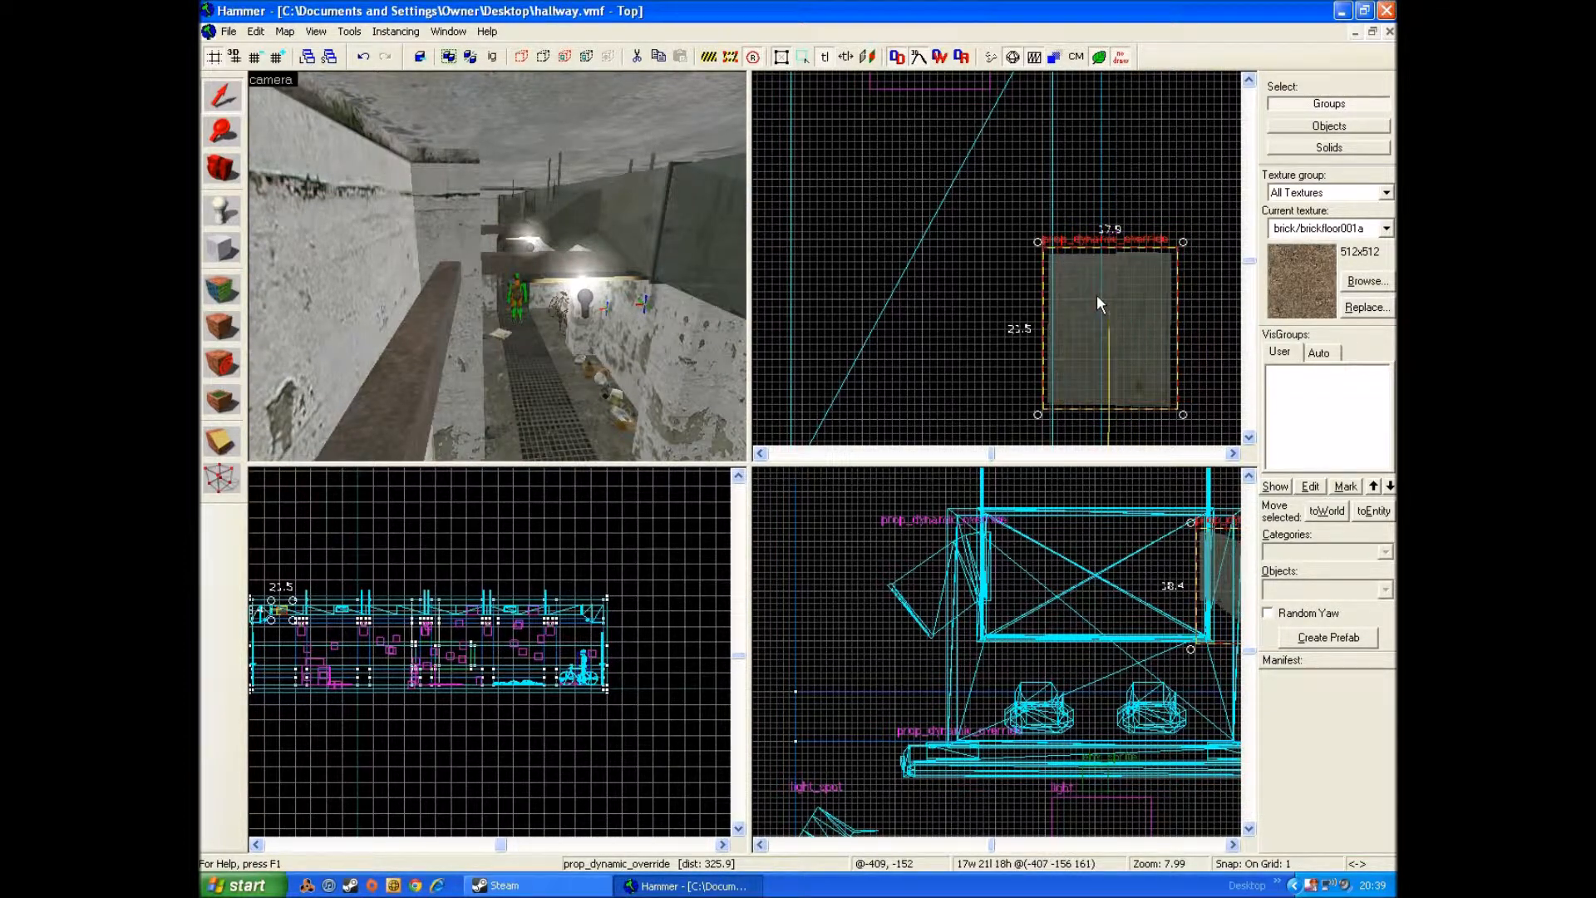
left_click(1096, 176)
Step: Examine the ceiling ducts and the attached grill from several angles in the 3D view
key("z")
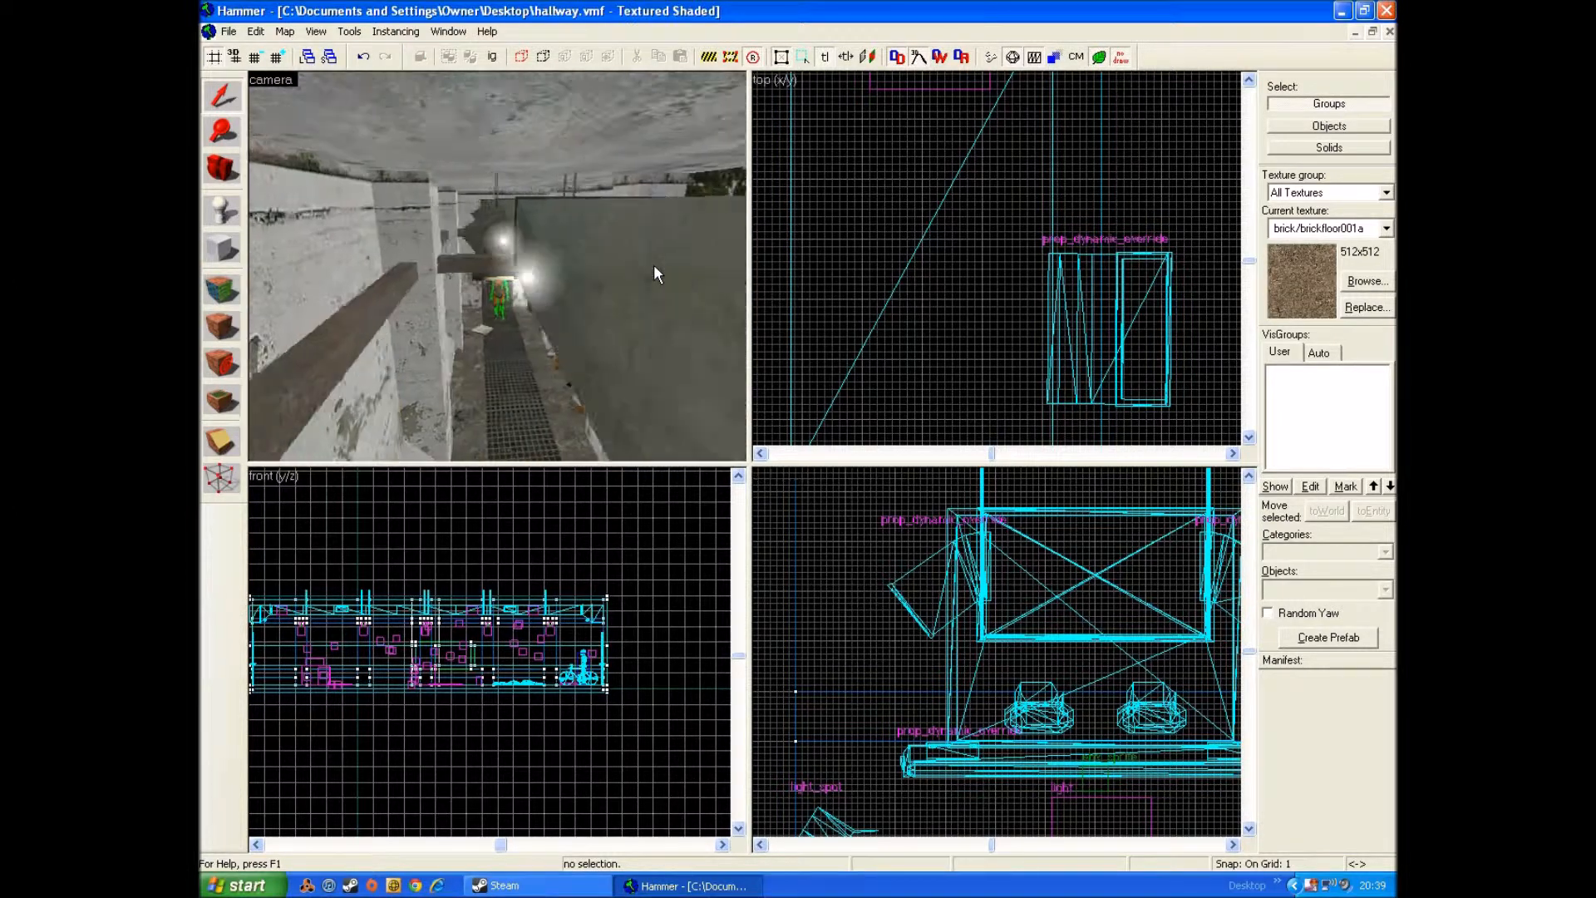
key("d")
key("w")
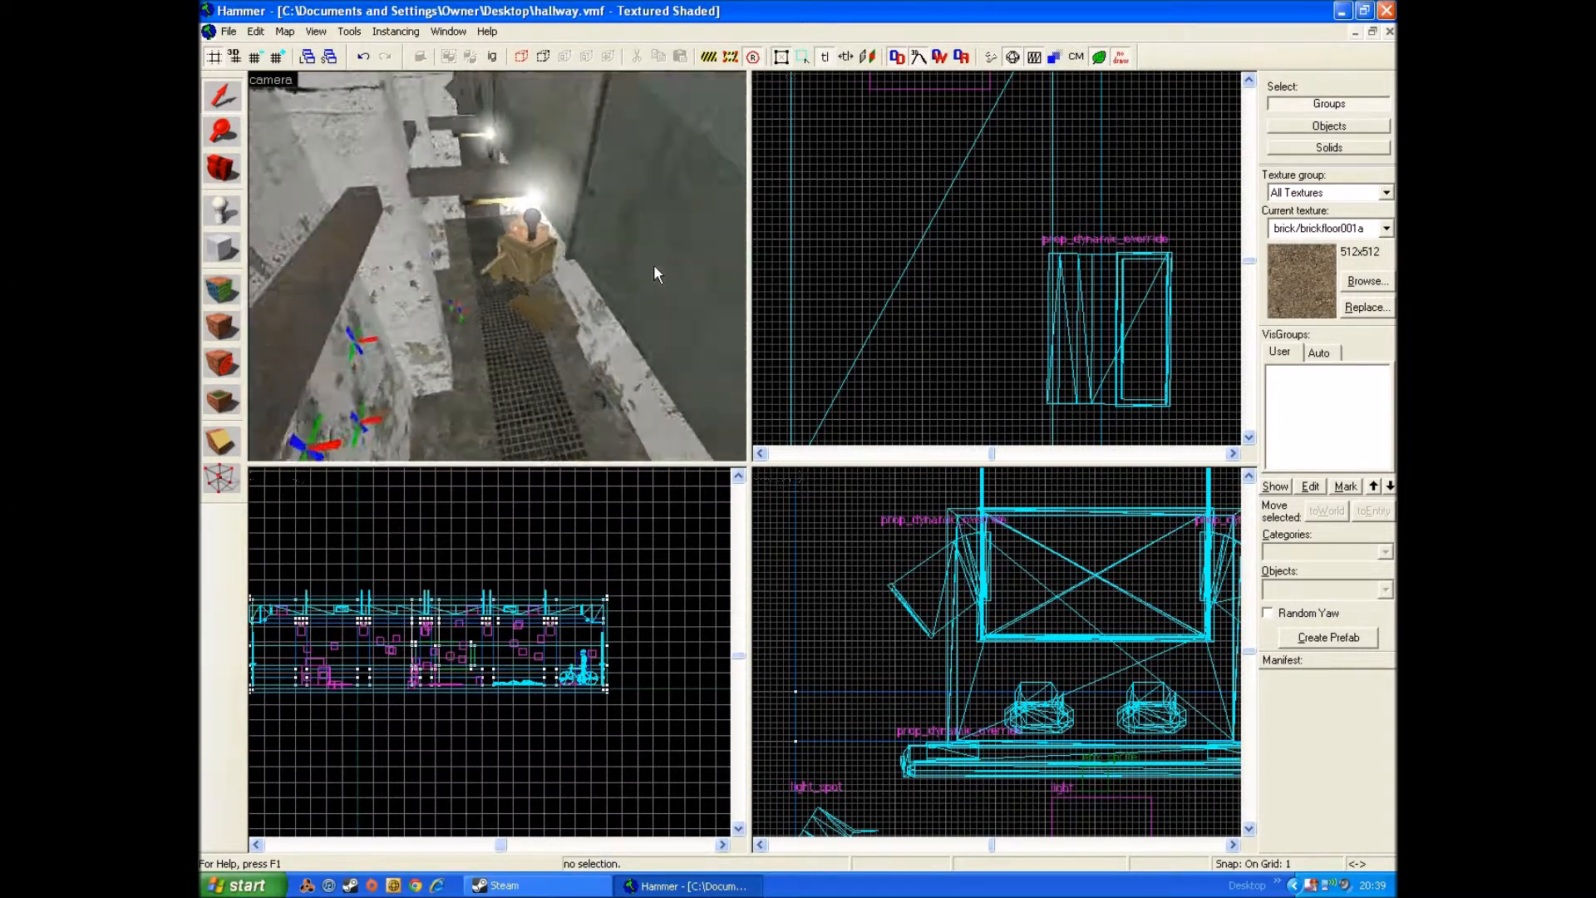
key("s")
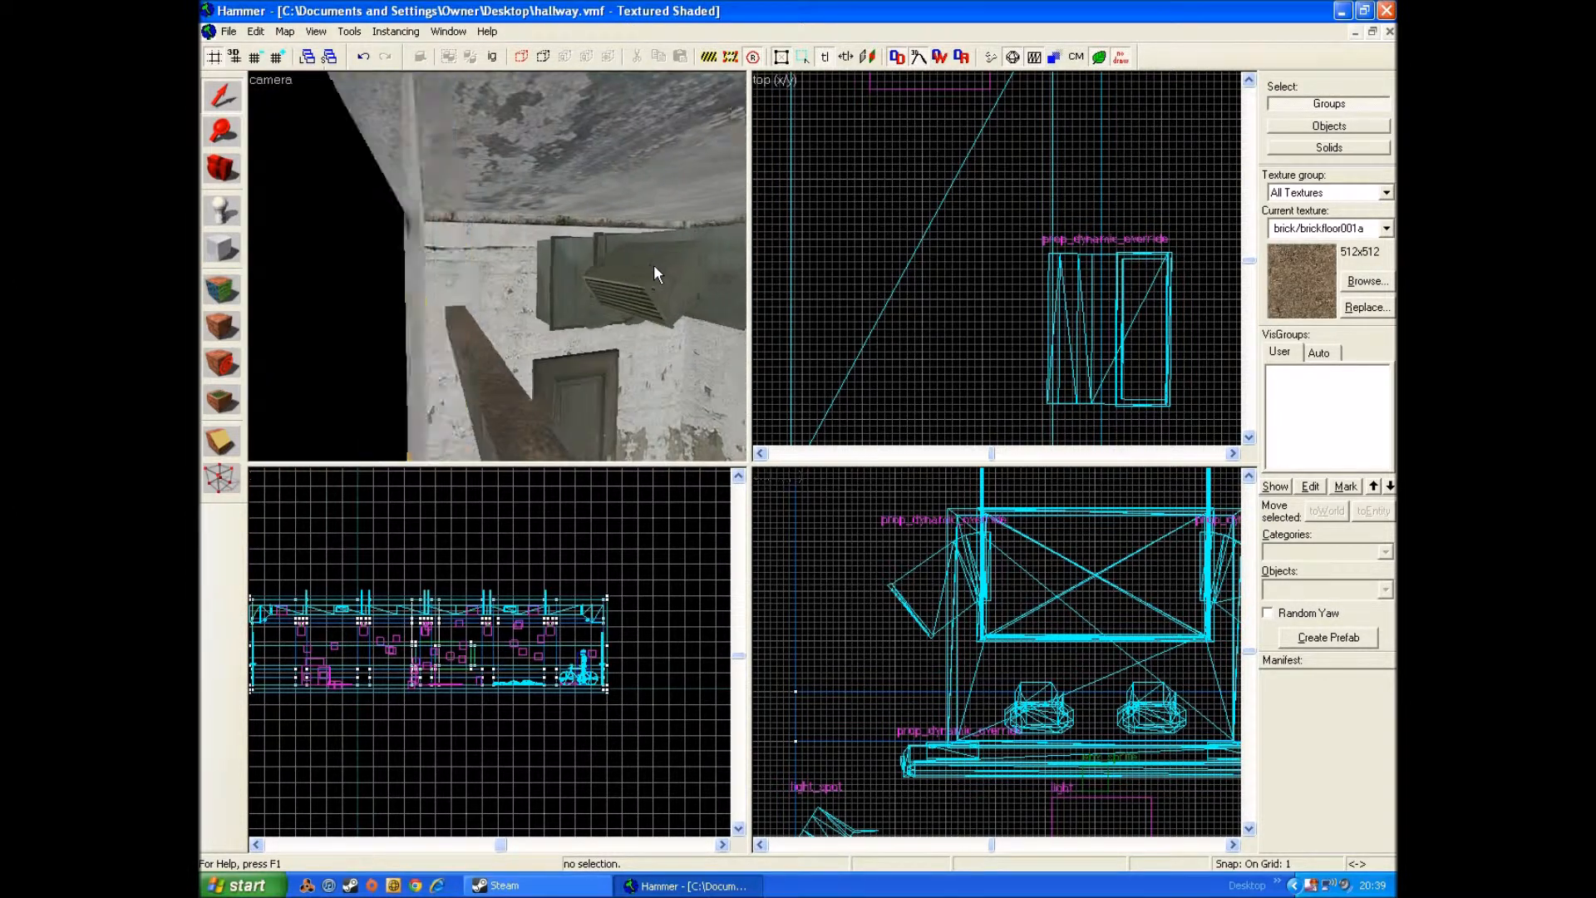
key("w")
key("w")
key("z")
Step: Filter the textures by "decals", pick decals/bills04a as the current texture, and activate the decal tool
left_click(229, 301)
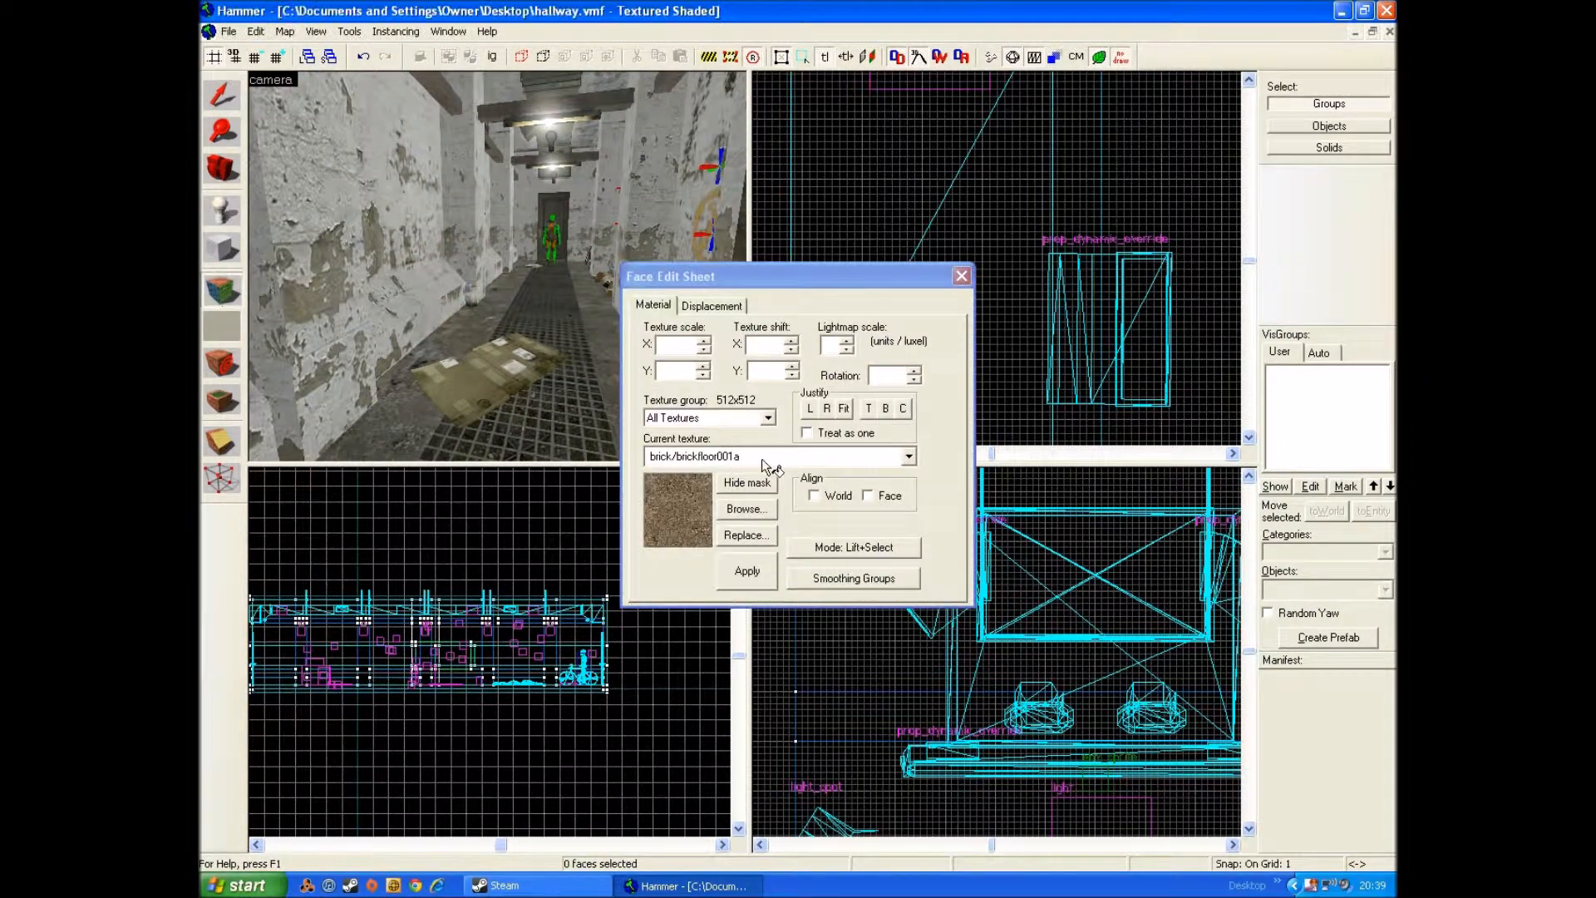
left_click_drag(788, 278, 935, 253)
left_click(892, 486)
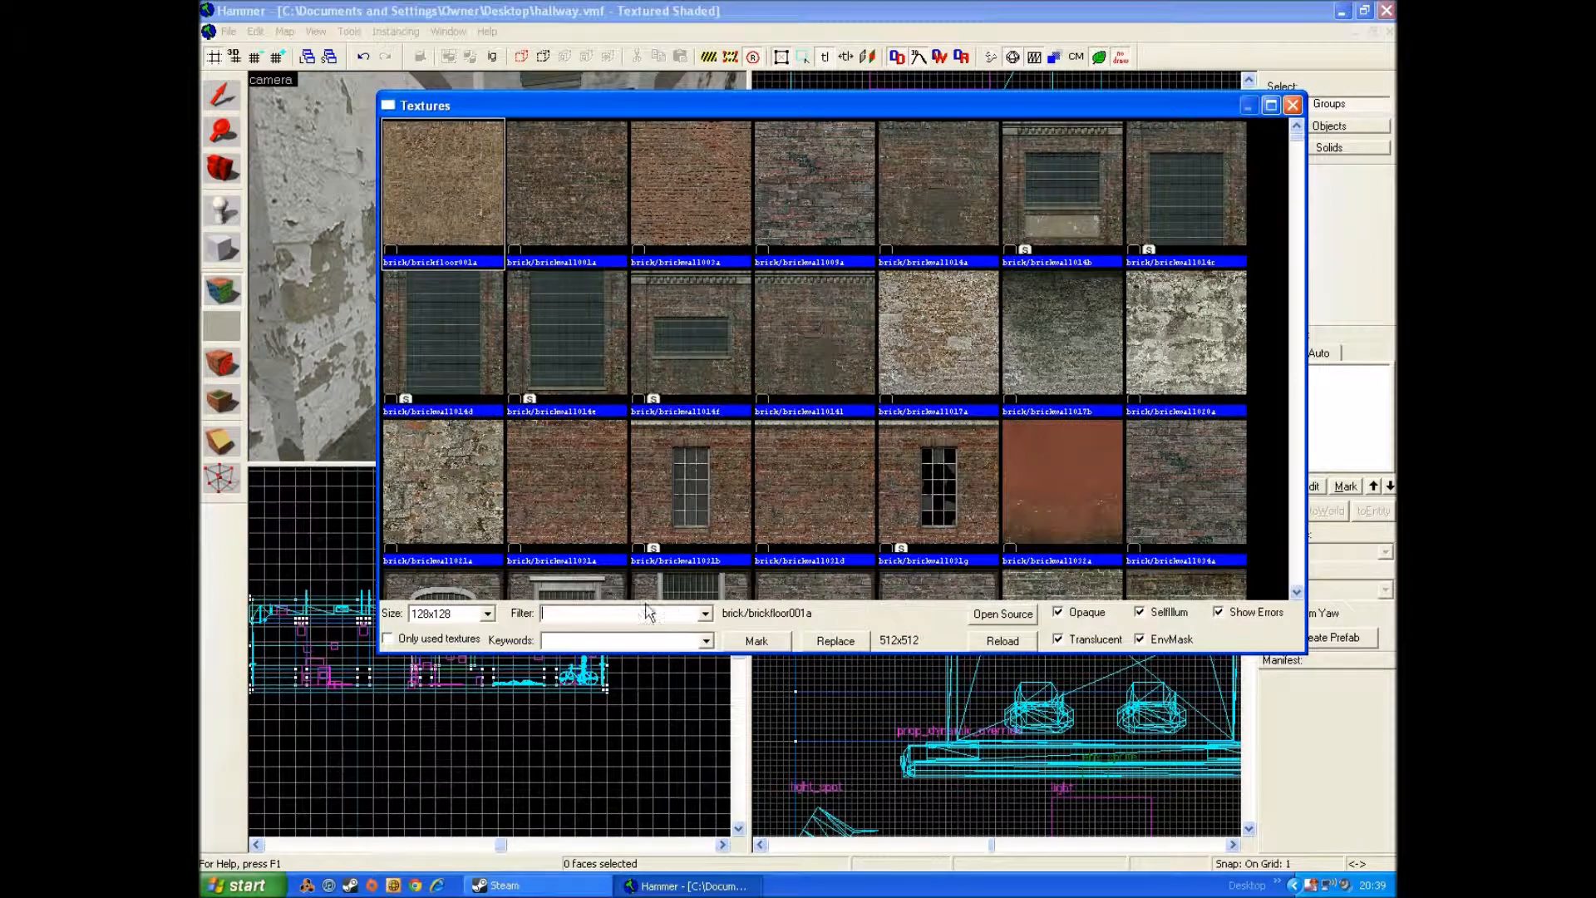
type("decals")
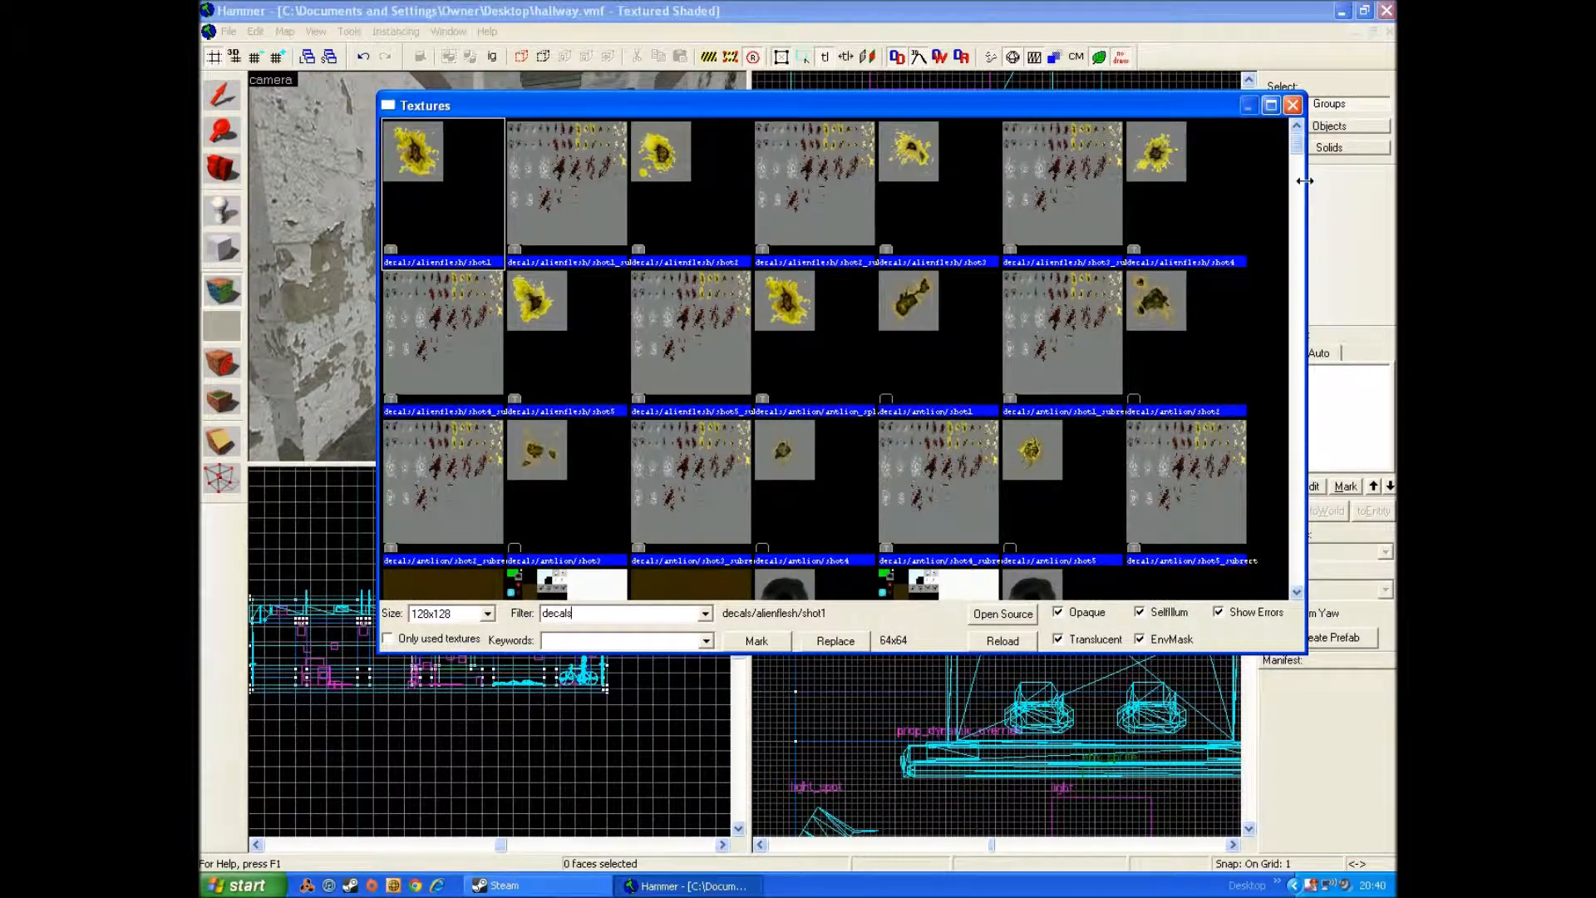
left_click_drag(1302, 158, 1284, 197)
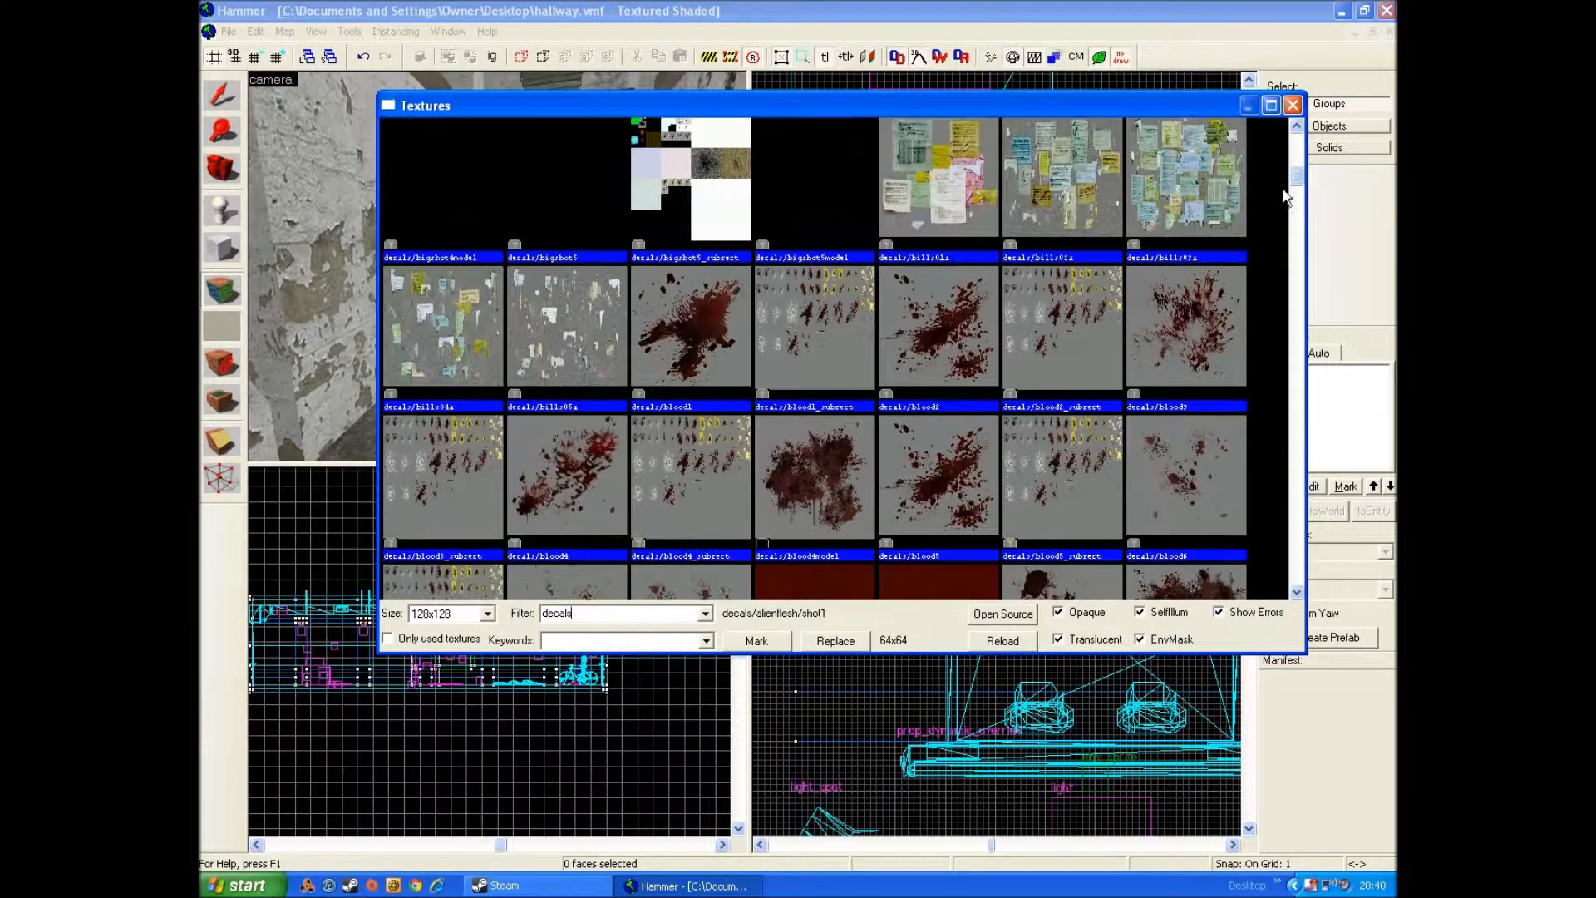
double_click(477, 336)
left_click(221, 363)
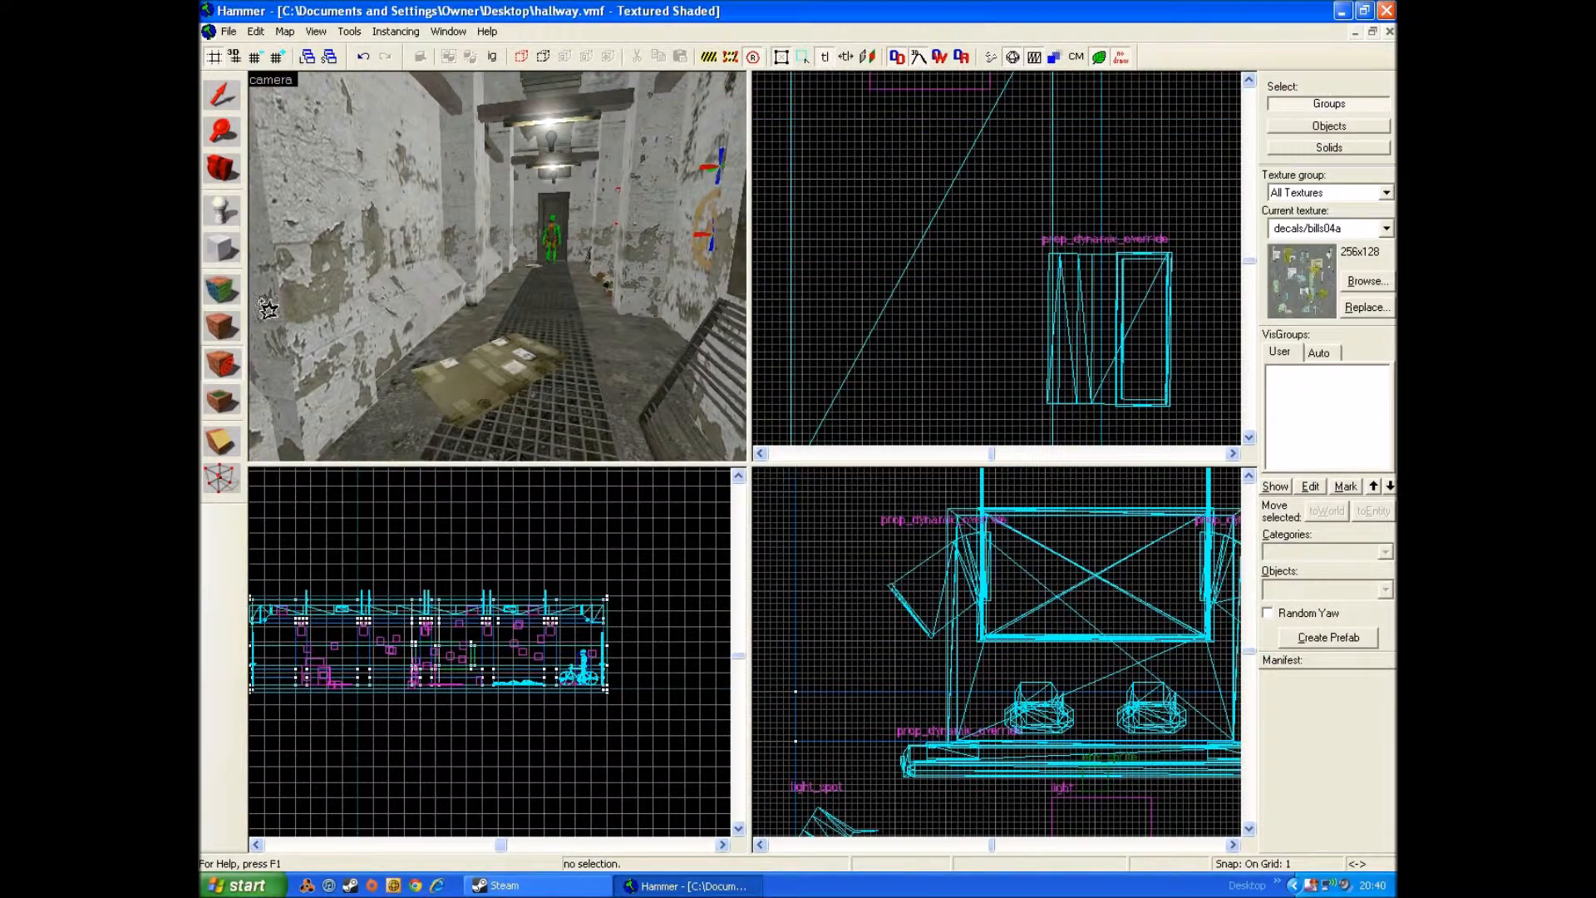
Step: Try to place the decals/bills04a decal on the hallway's side wall
key("z")
key("w")
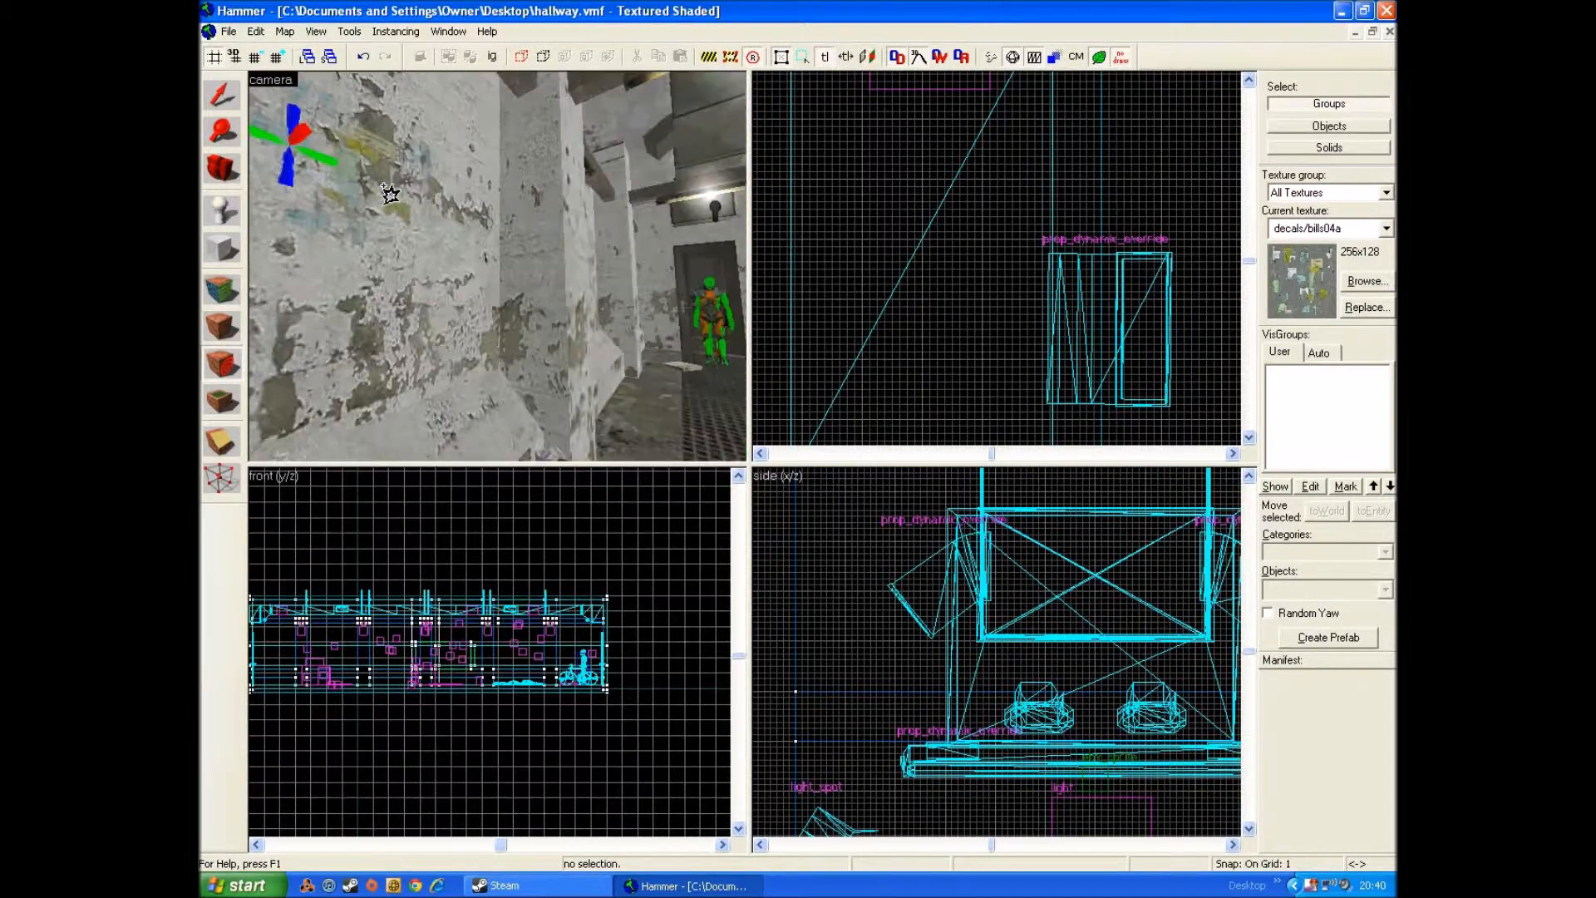
key("s")
key("ctrl+z")
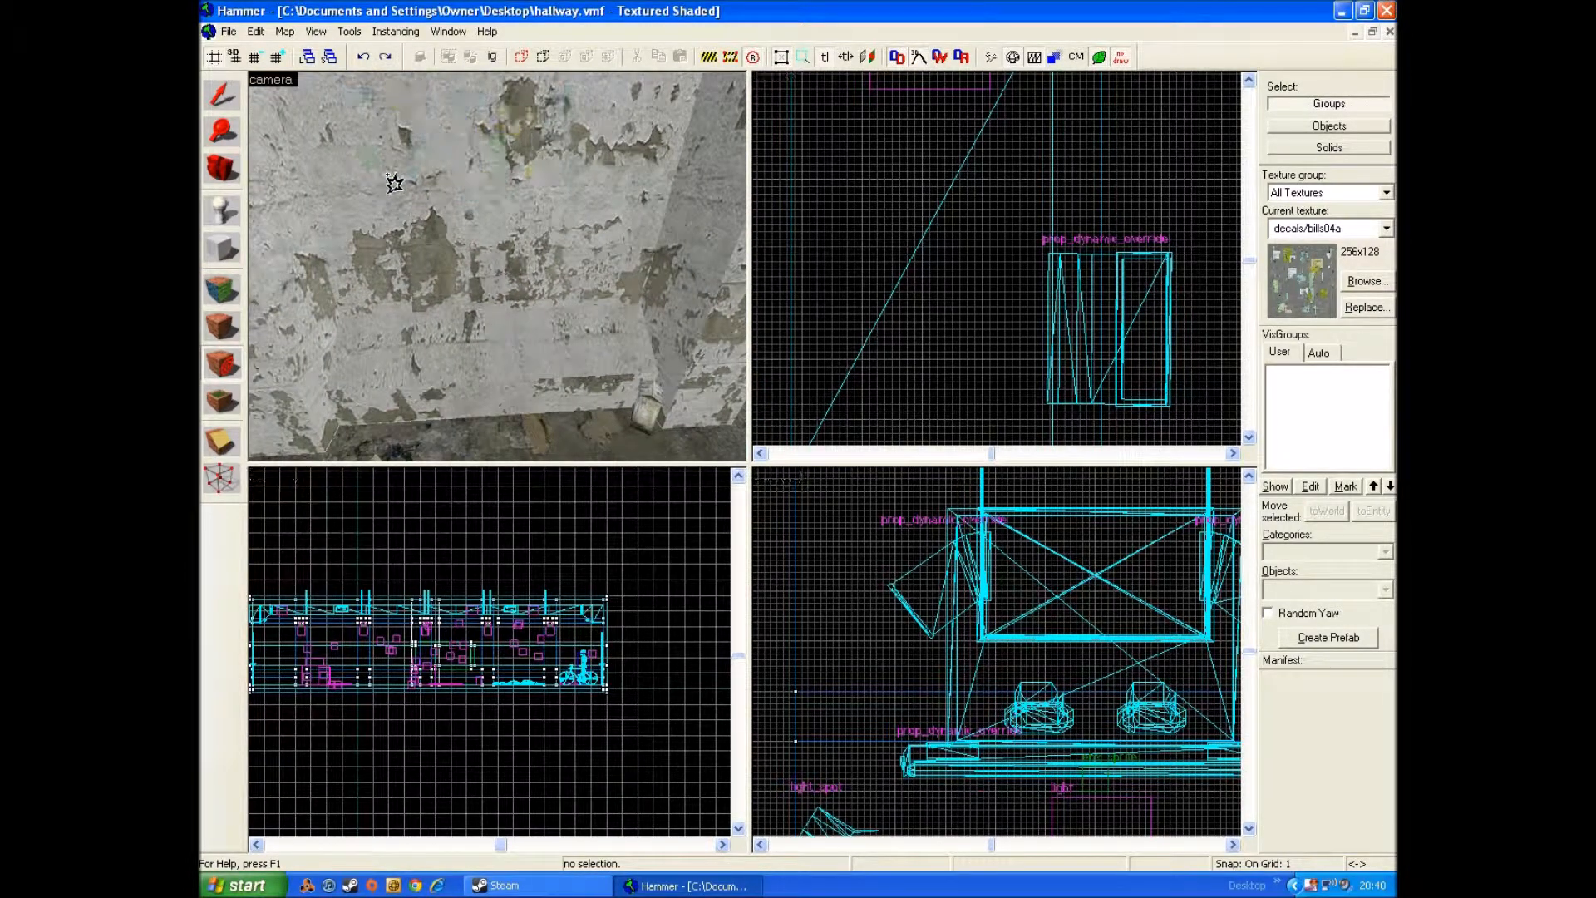
Step: Place the decals/bills04a decal on the wall above the bicycle, undoing a misplaced attempt along the way
key("z")
key("w")
key("w")
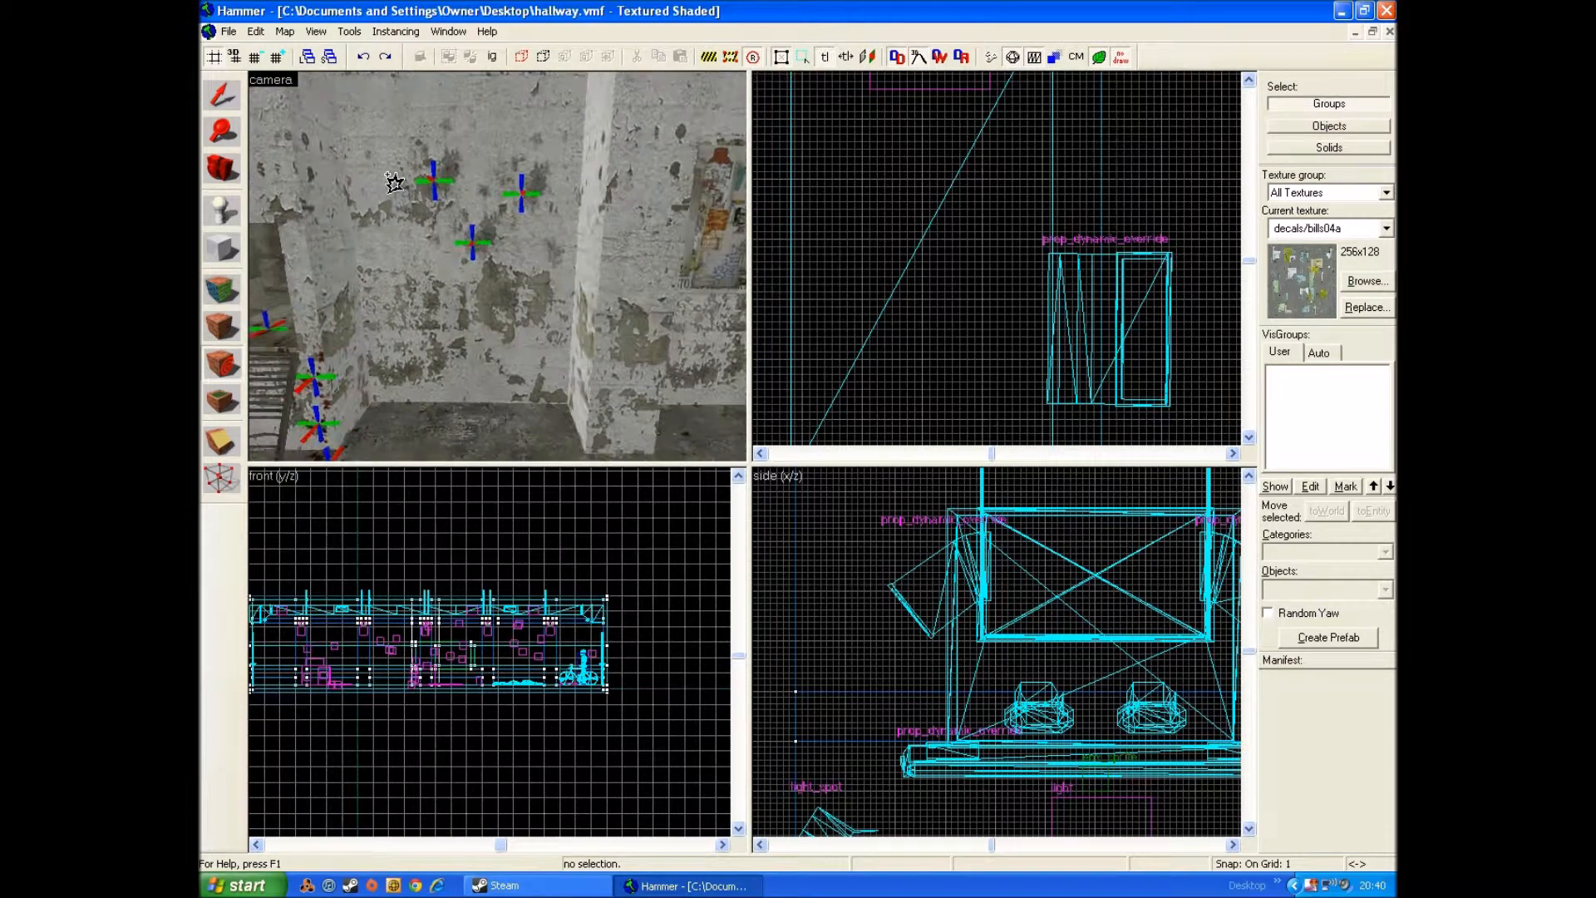
key("s")
left_click(456, 219)
key("a")
left_click(420, 190)
key("d")
key("ctrl+z")
left_click(448, 205)
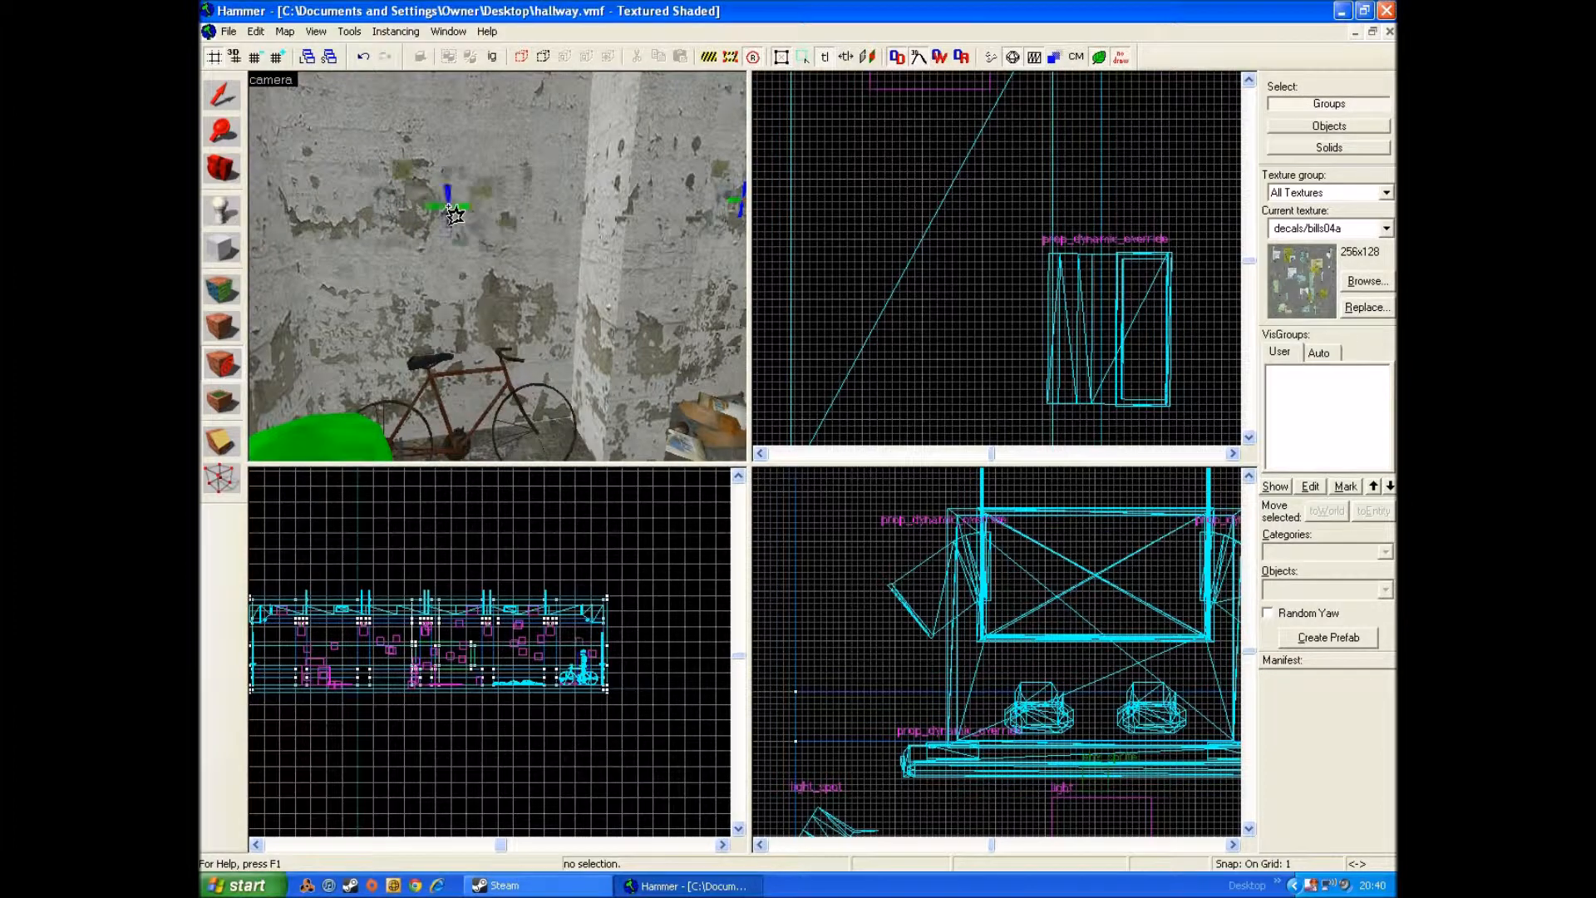
left_click(214, 103)
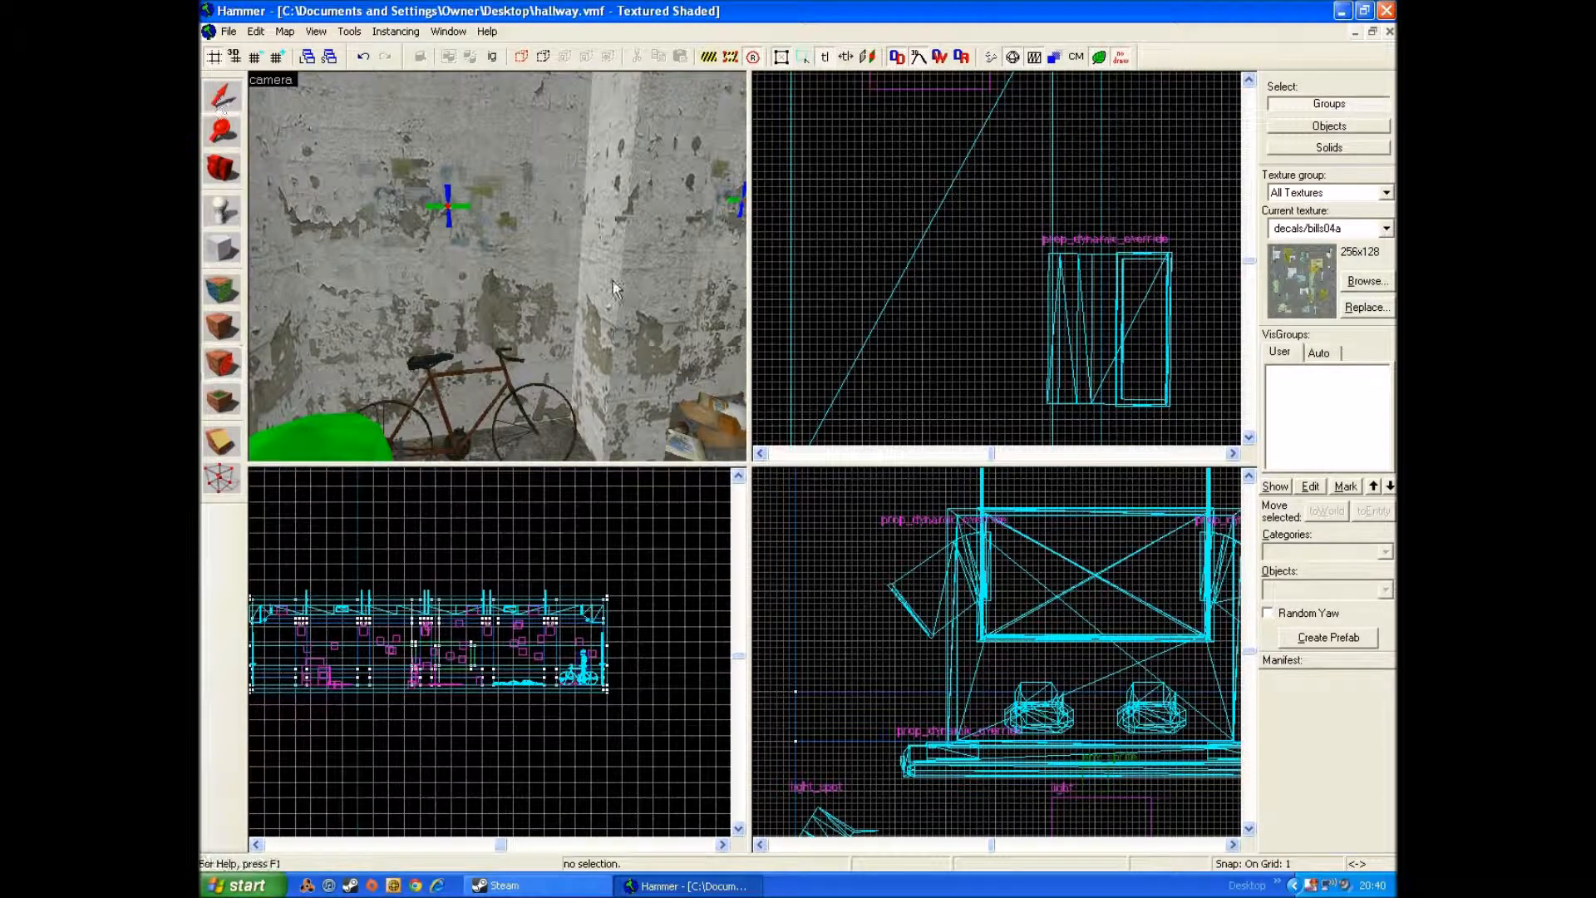
Step: Activate the block tool and pick tools/toolsnodraw as the current texture, filtering the textures by "nodraw"
left_click(224, 251)
scroll(1137, 287, "down", 3)
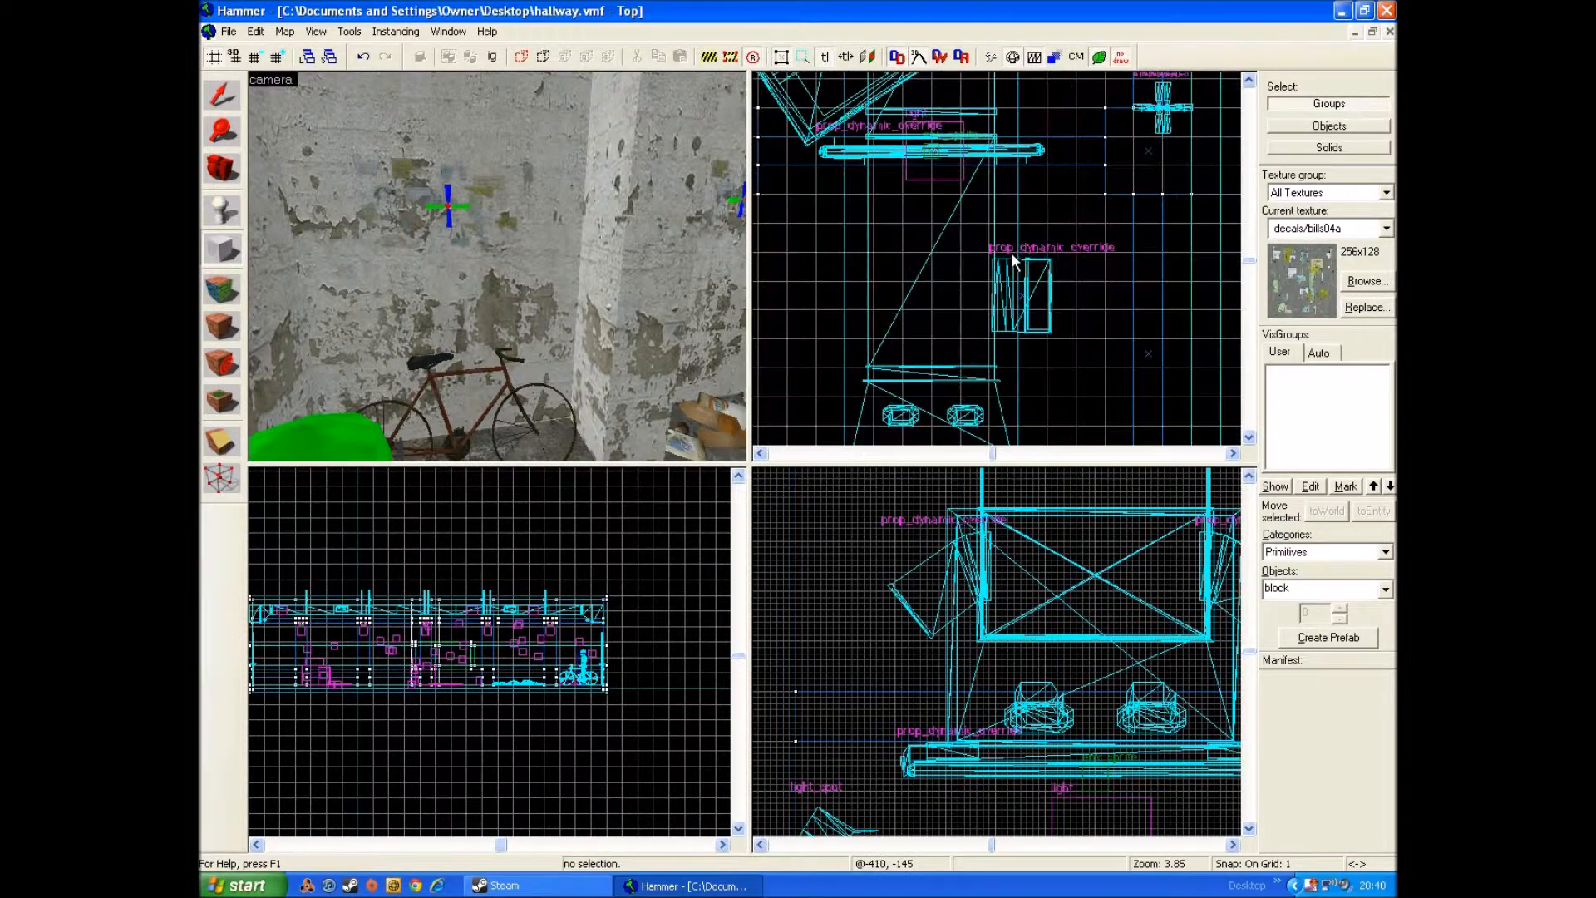
left_click(1364, 281)
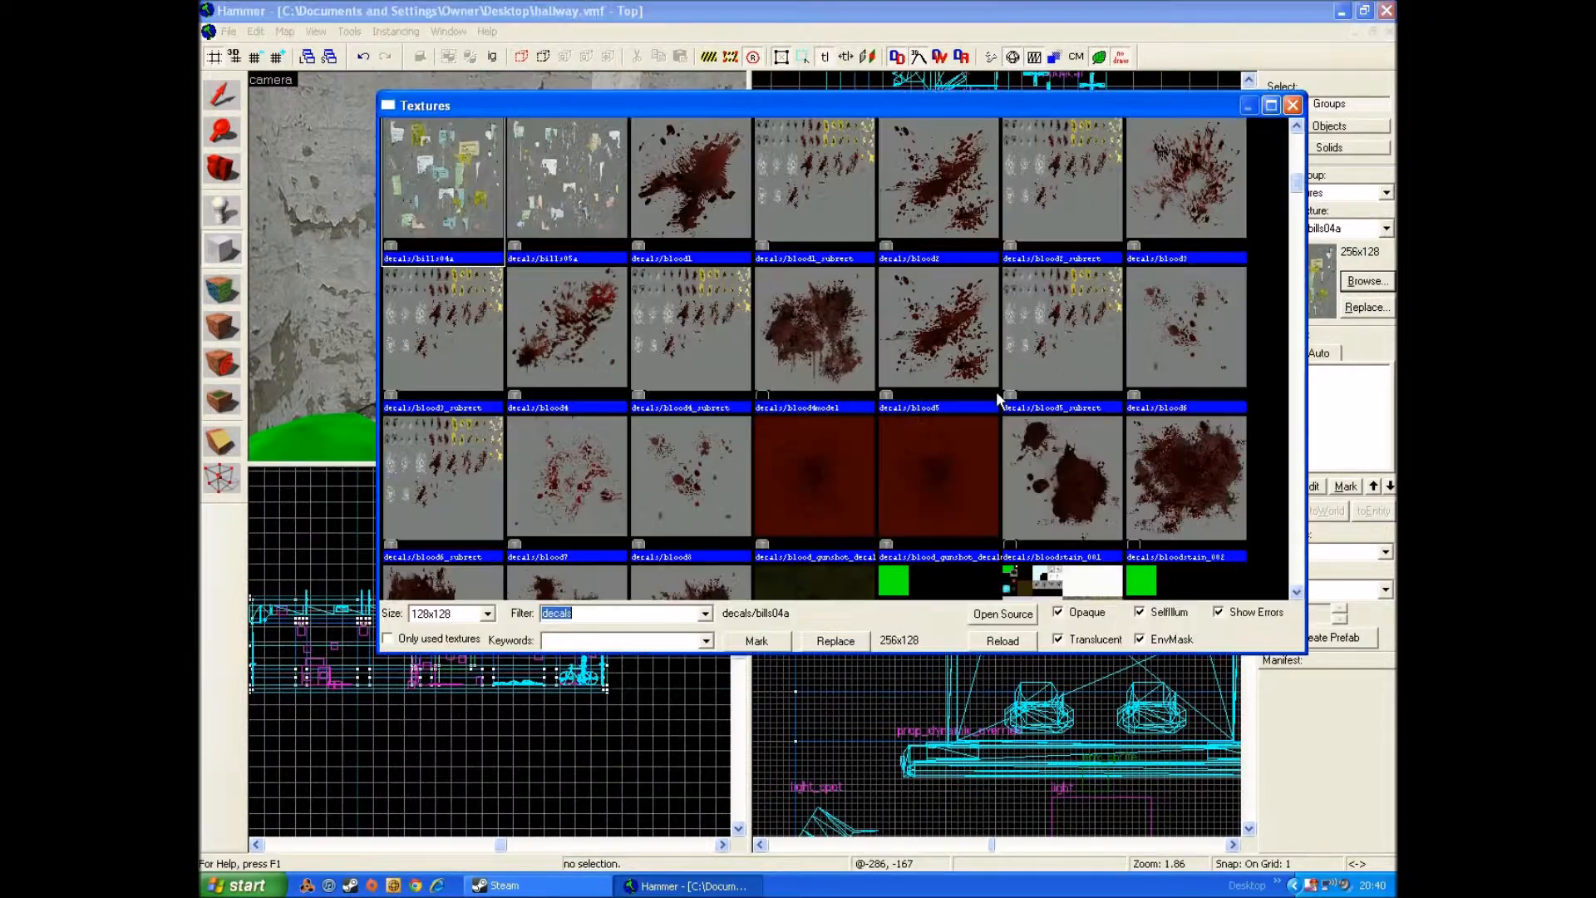
type("noda")
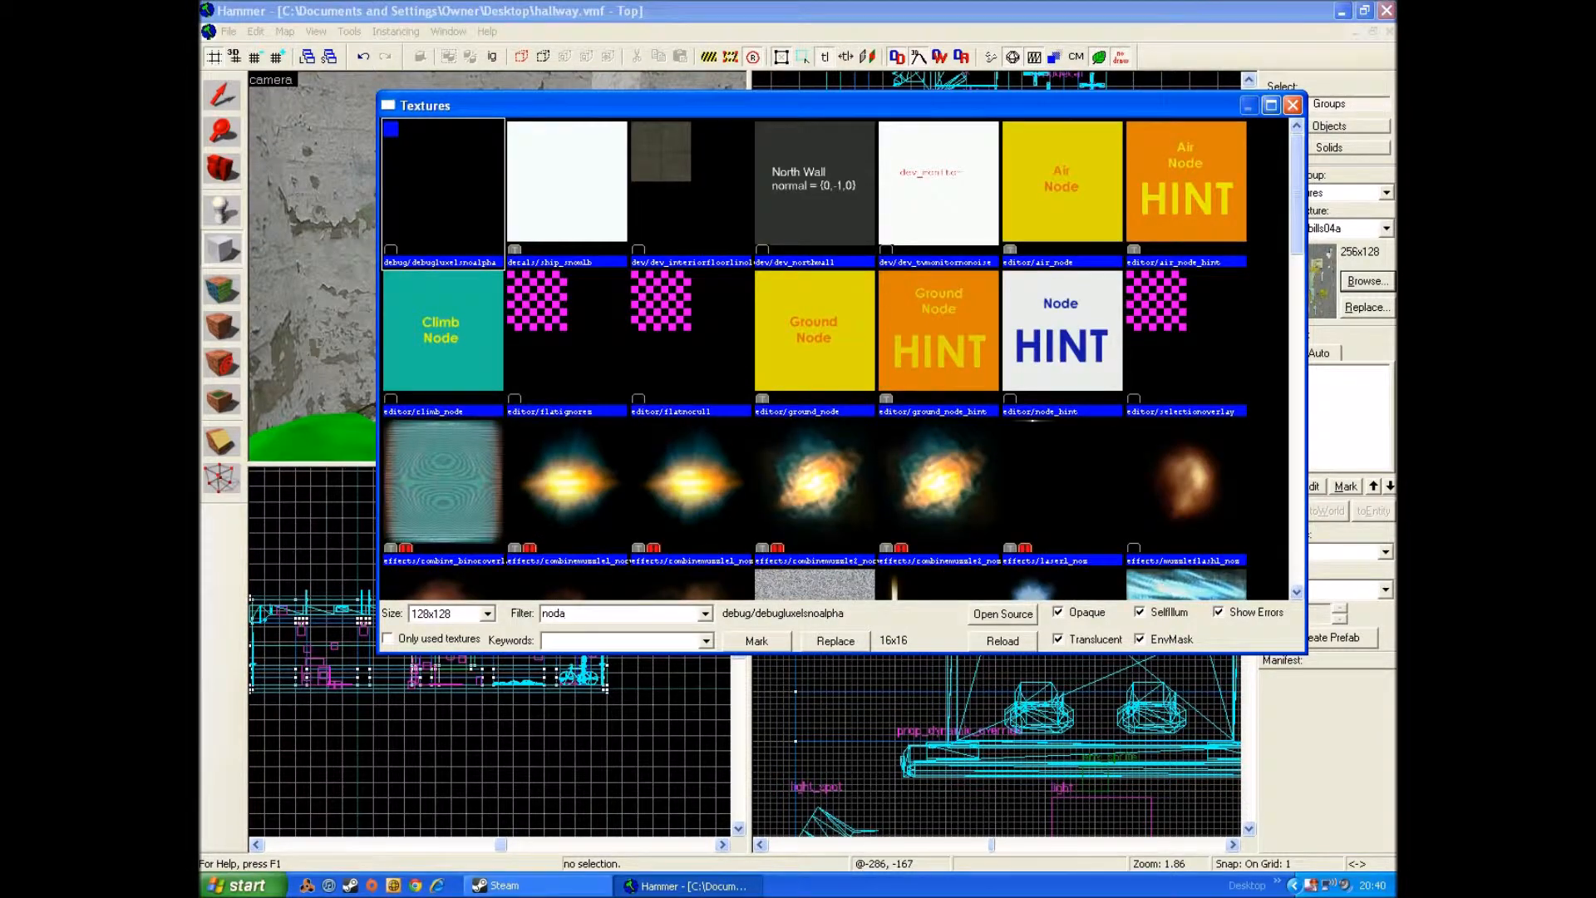
key("BackSpace")
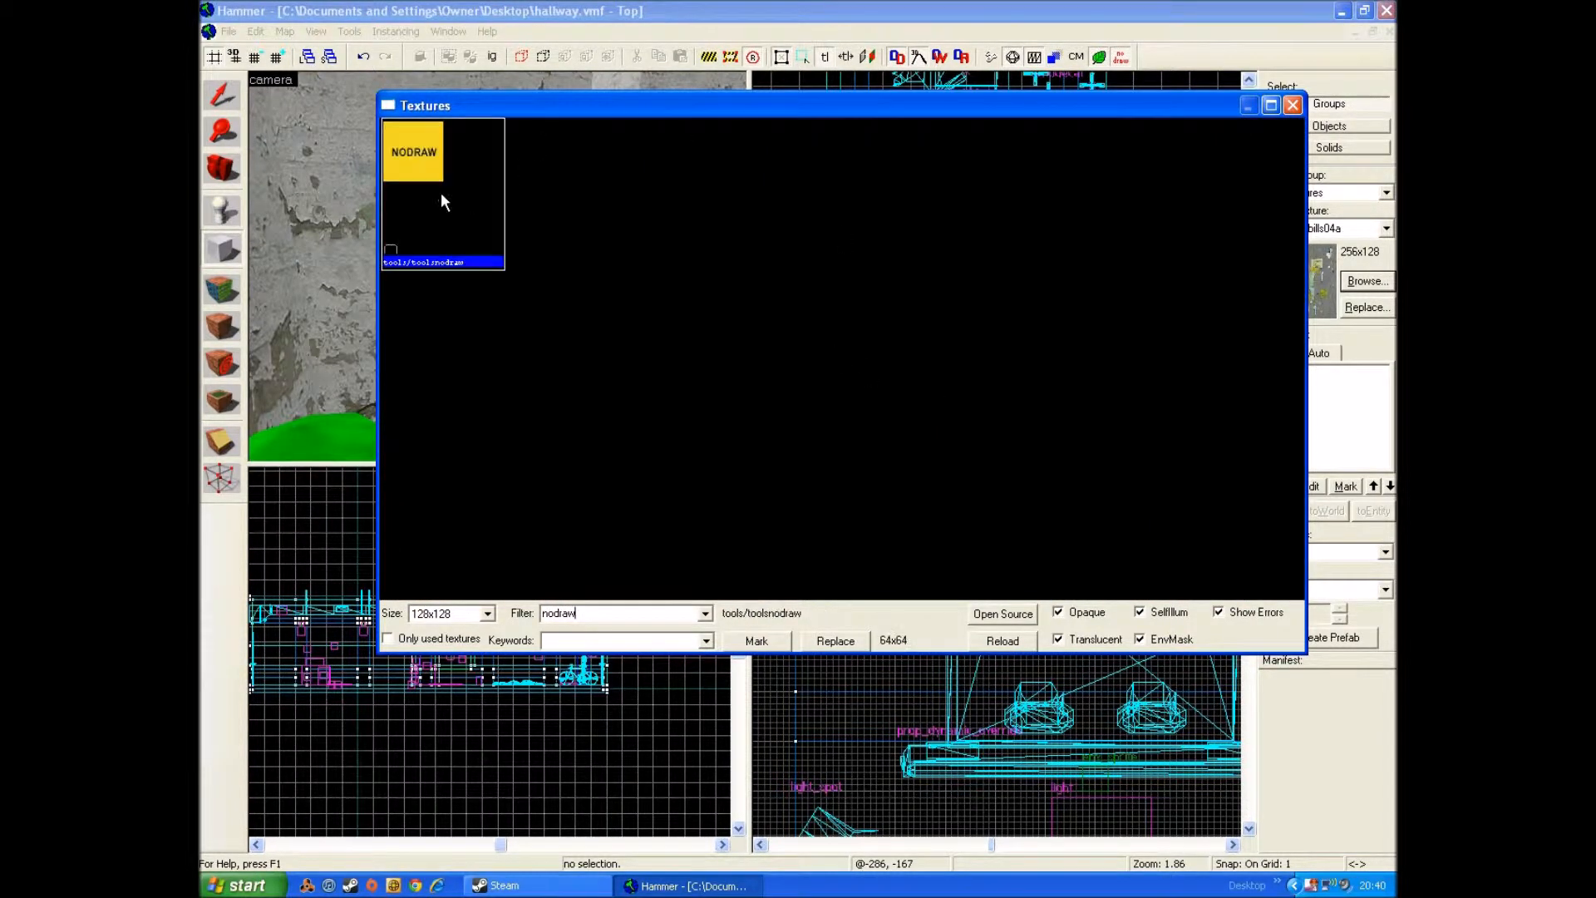
double_click(451, 166)
Step: Draw a thin block outline 1 unit wide, 8 long and about 18 high, and create the nodraw block from it
scroll(1144, 316, "up", 7)
scroll(1149, 315, "up", 2)
scroll(985, 211, "up", 3)
left_click_drag(979, 213, 989, 342)
scroll(1131, 687, "down", 6)
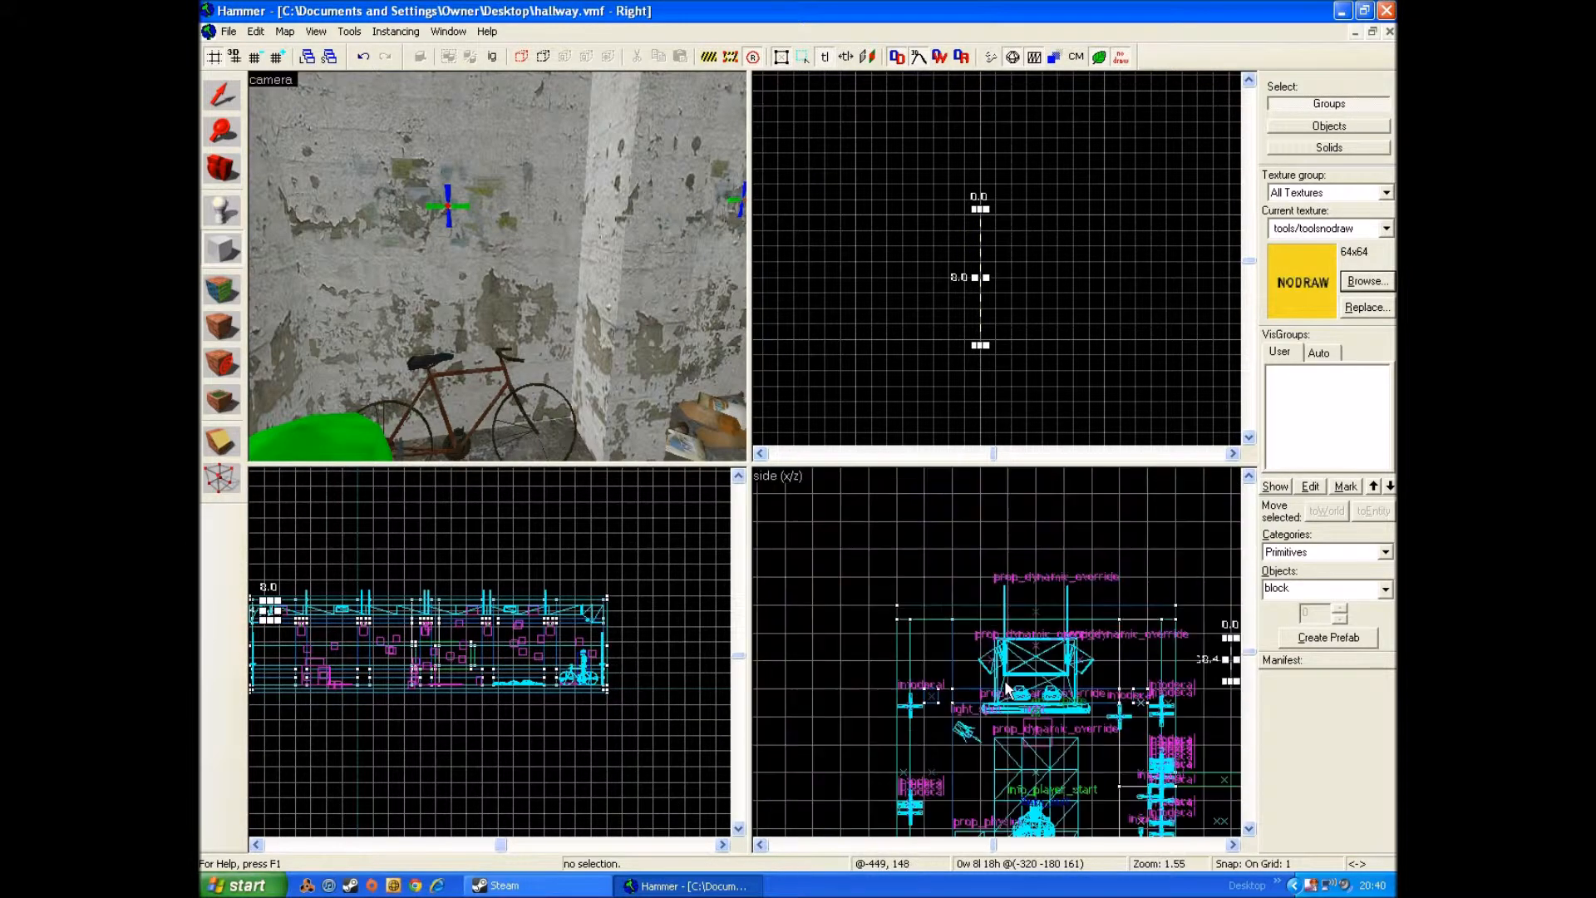
scroll(1054, 681, "up", 8)
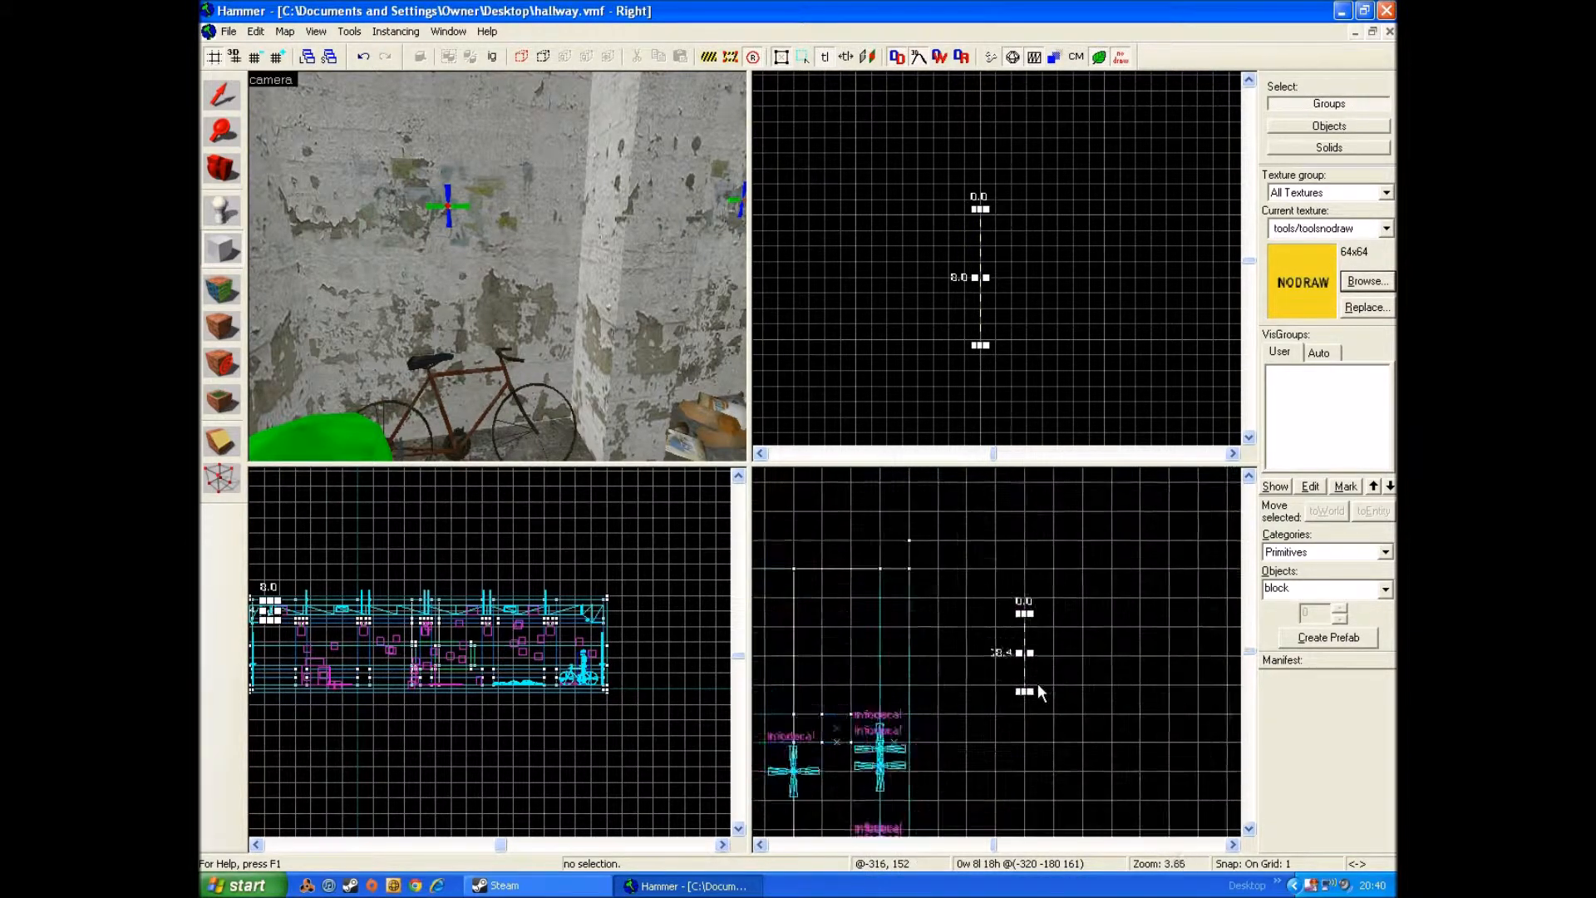
scroll(1010, 516, "down", 1)
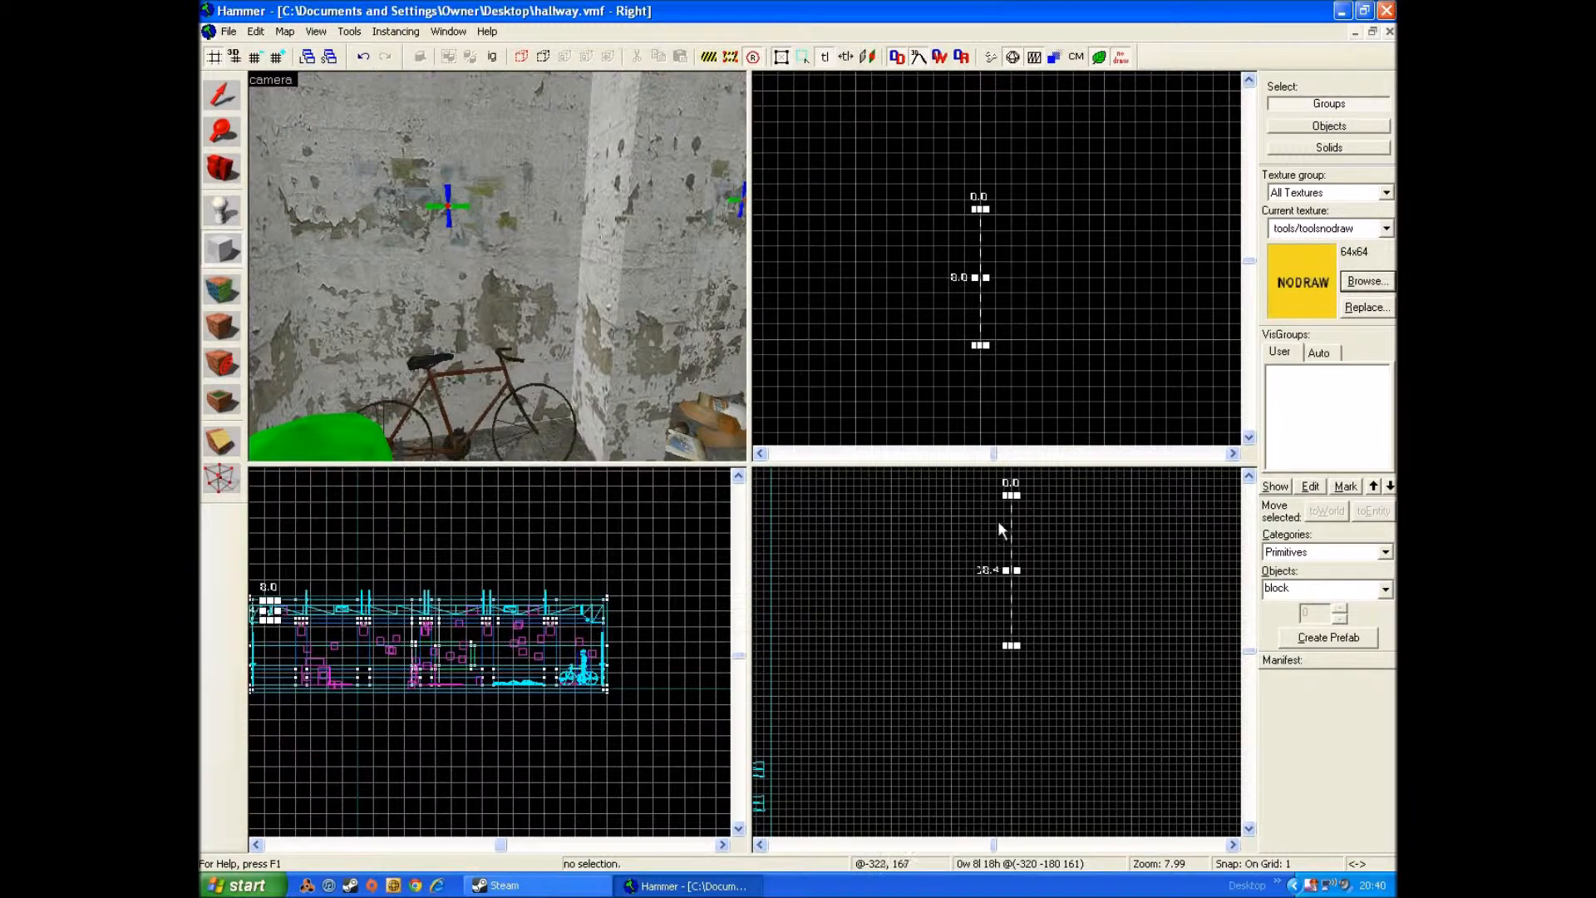
scroll(985, 582, "down", 2)
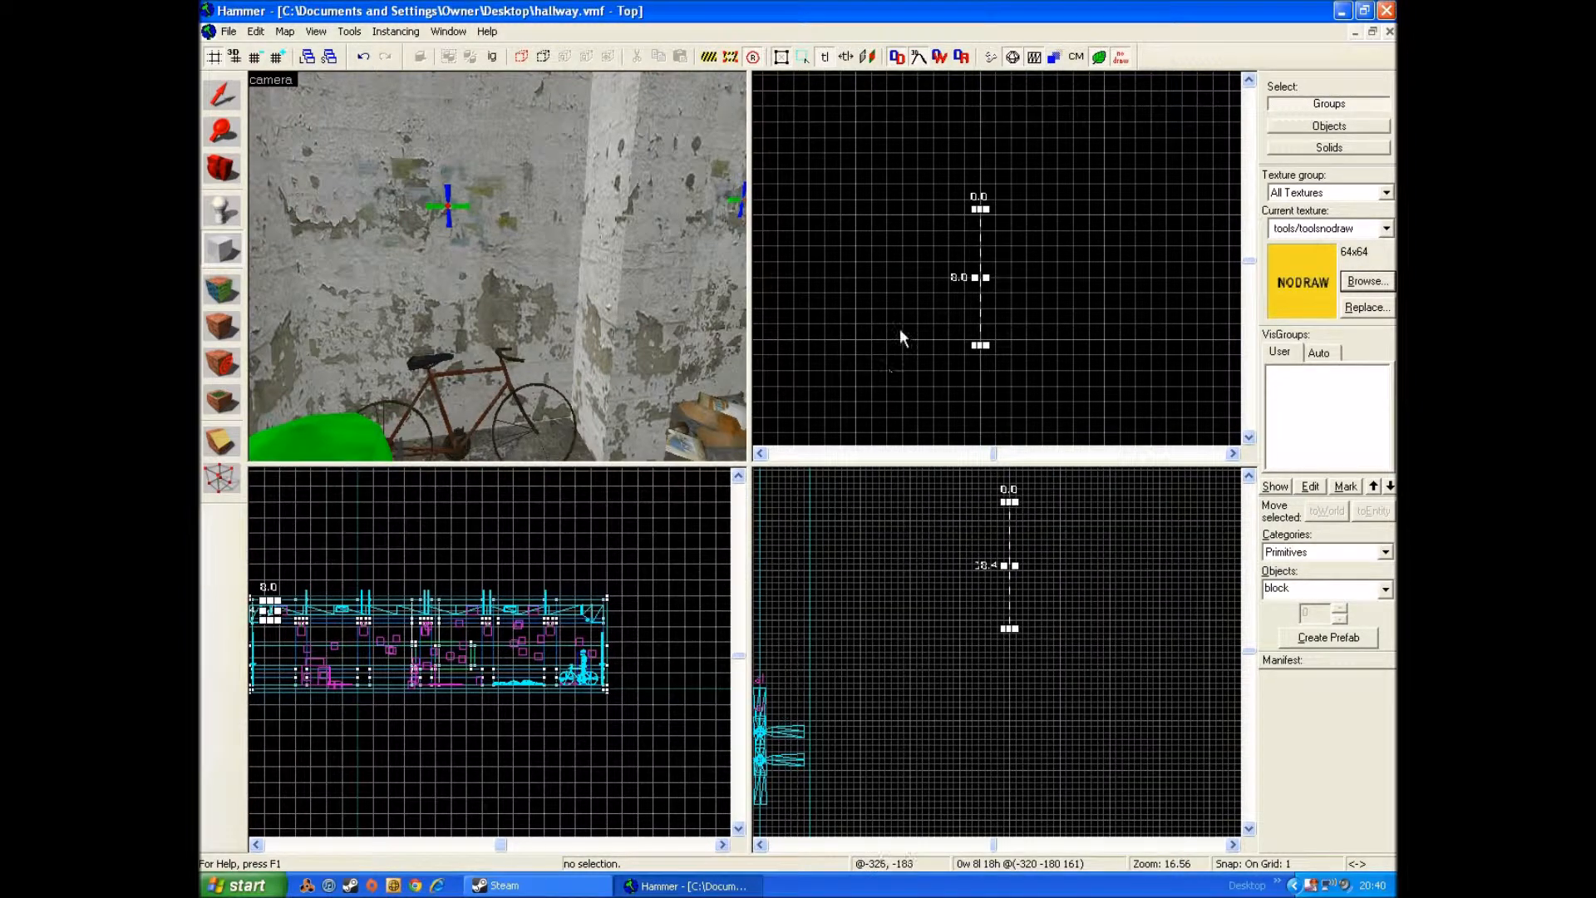
key("Return")
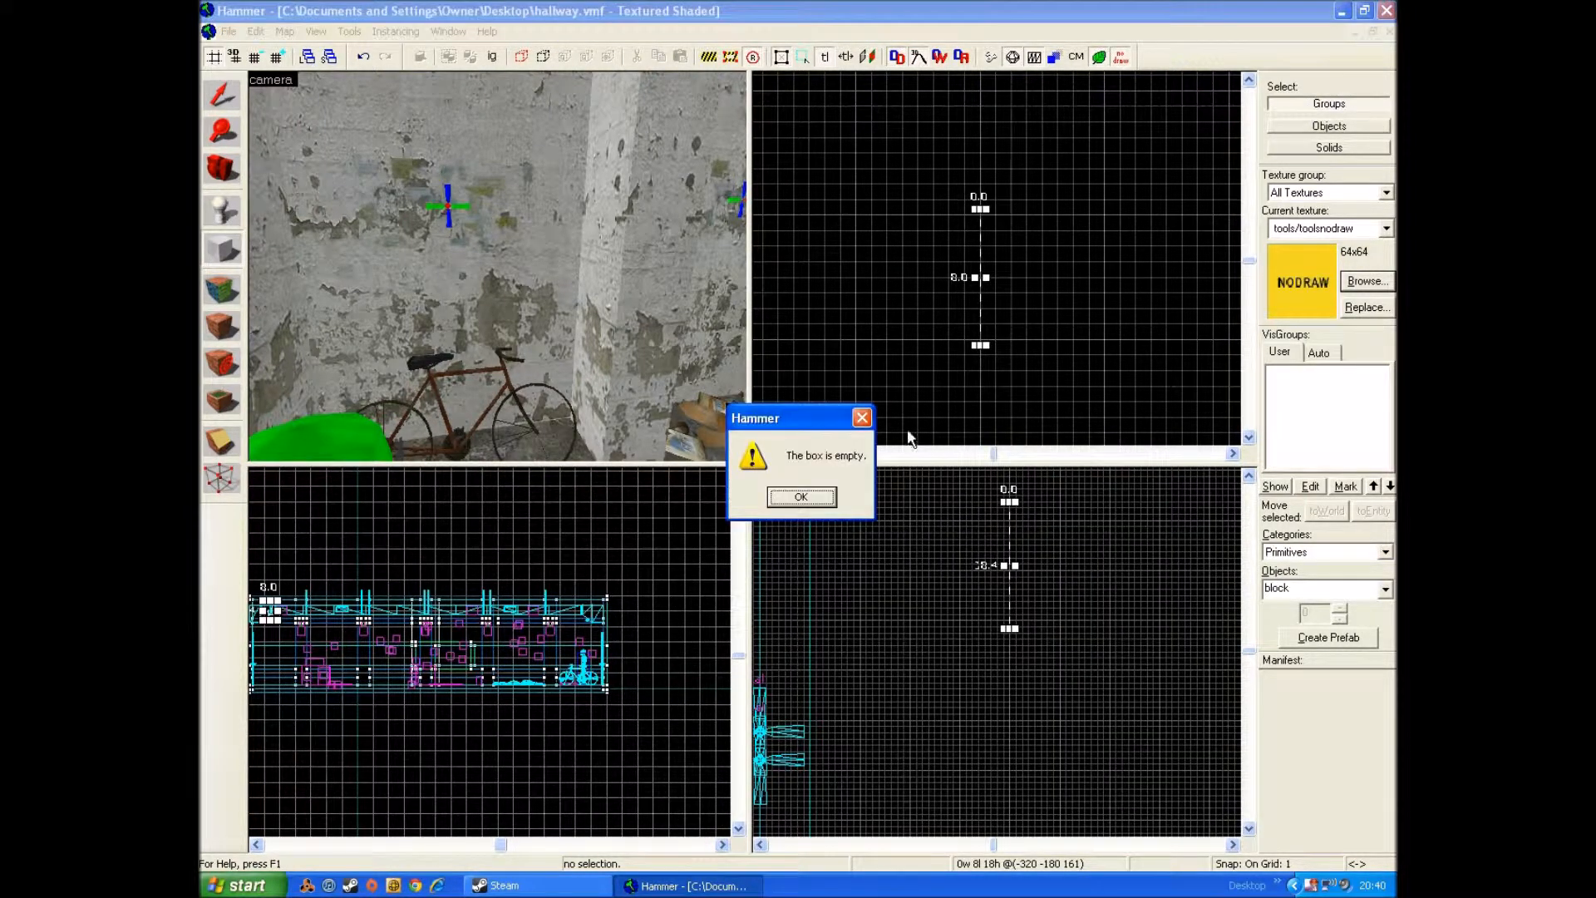
left_click(862, 419)
left_click_drag(970, 332, 989, 156)
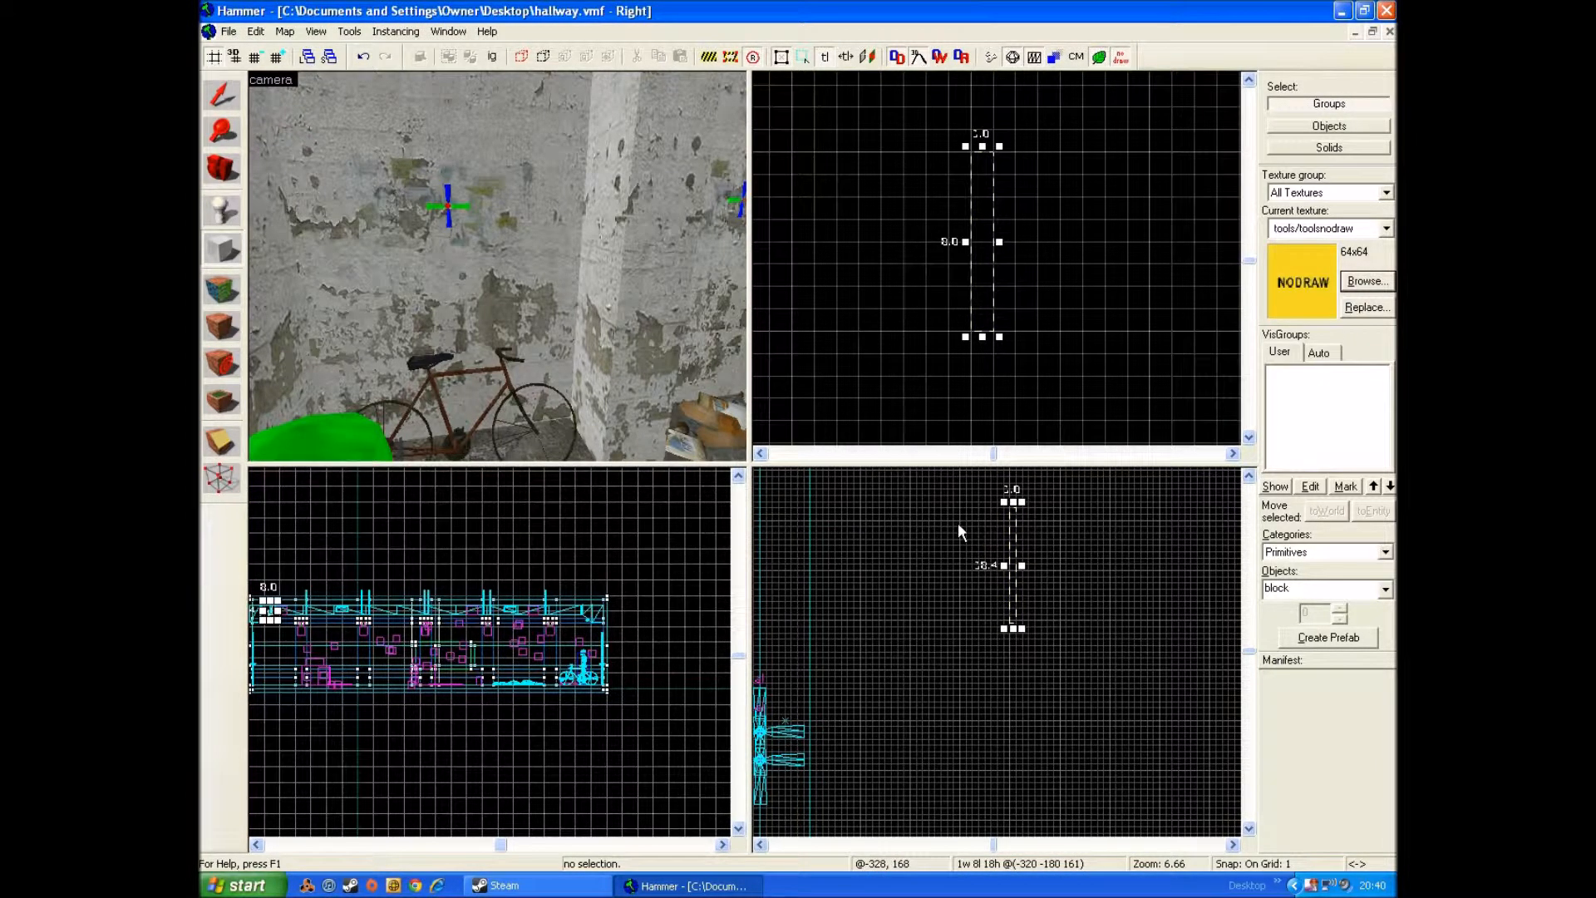
key("Return")
Step: Select the new nodraw block outside the hallway and move it inside, near the side wall at the bicycle end
scroll(441, 213, "up", 5)
key("z")
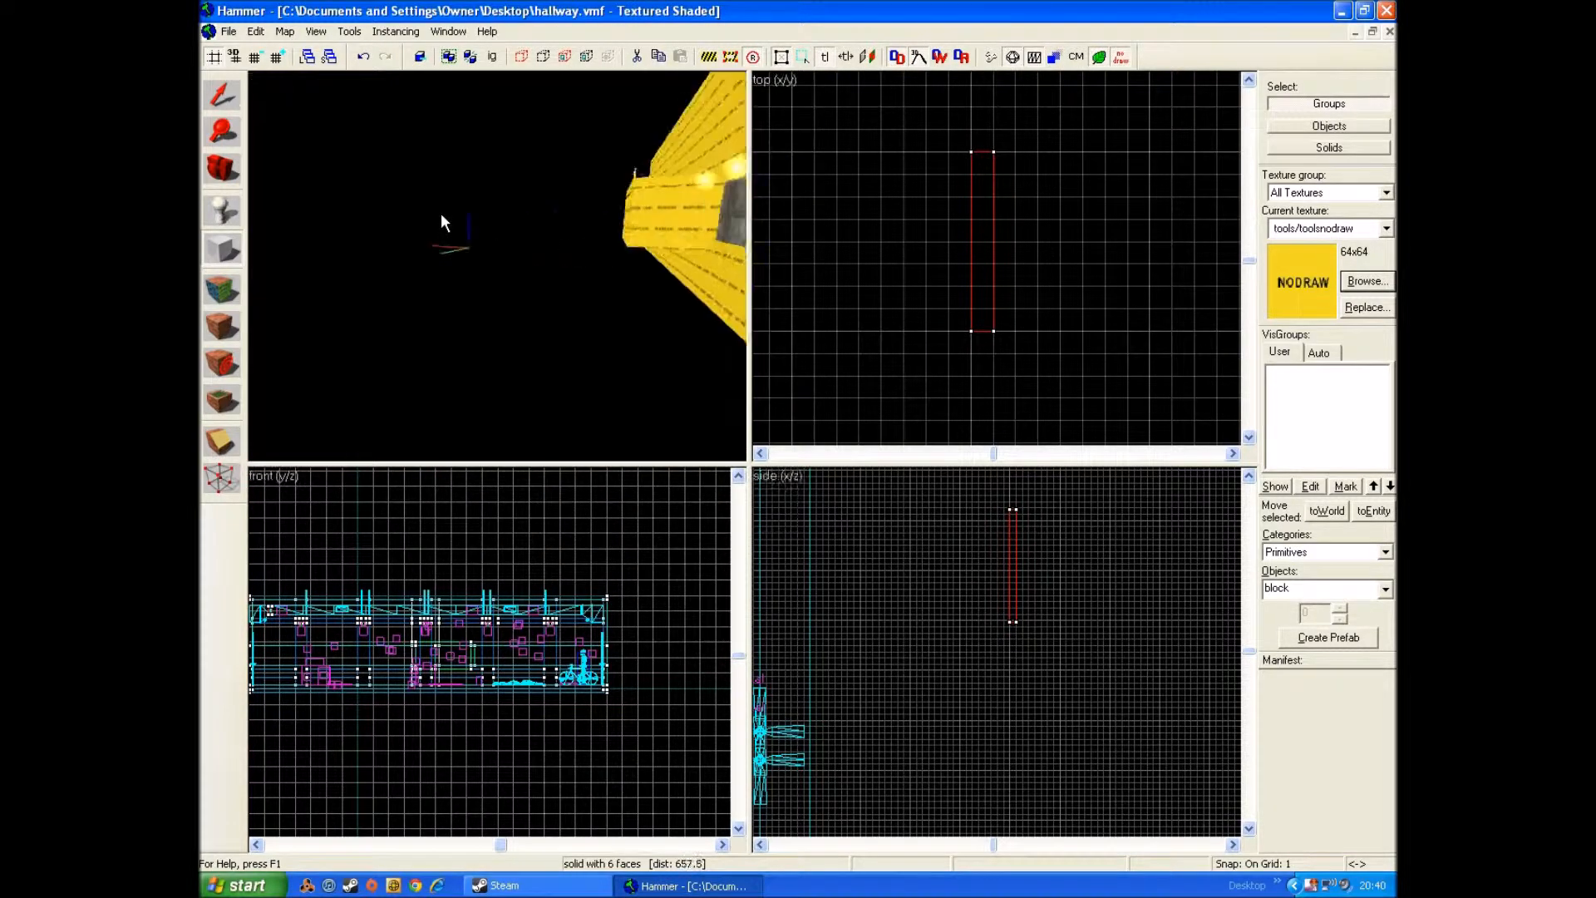
key("w")
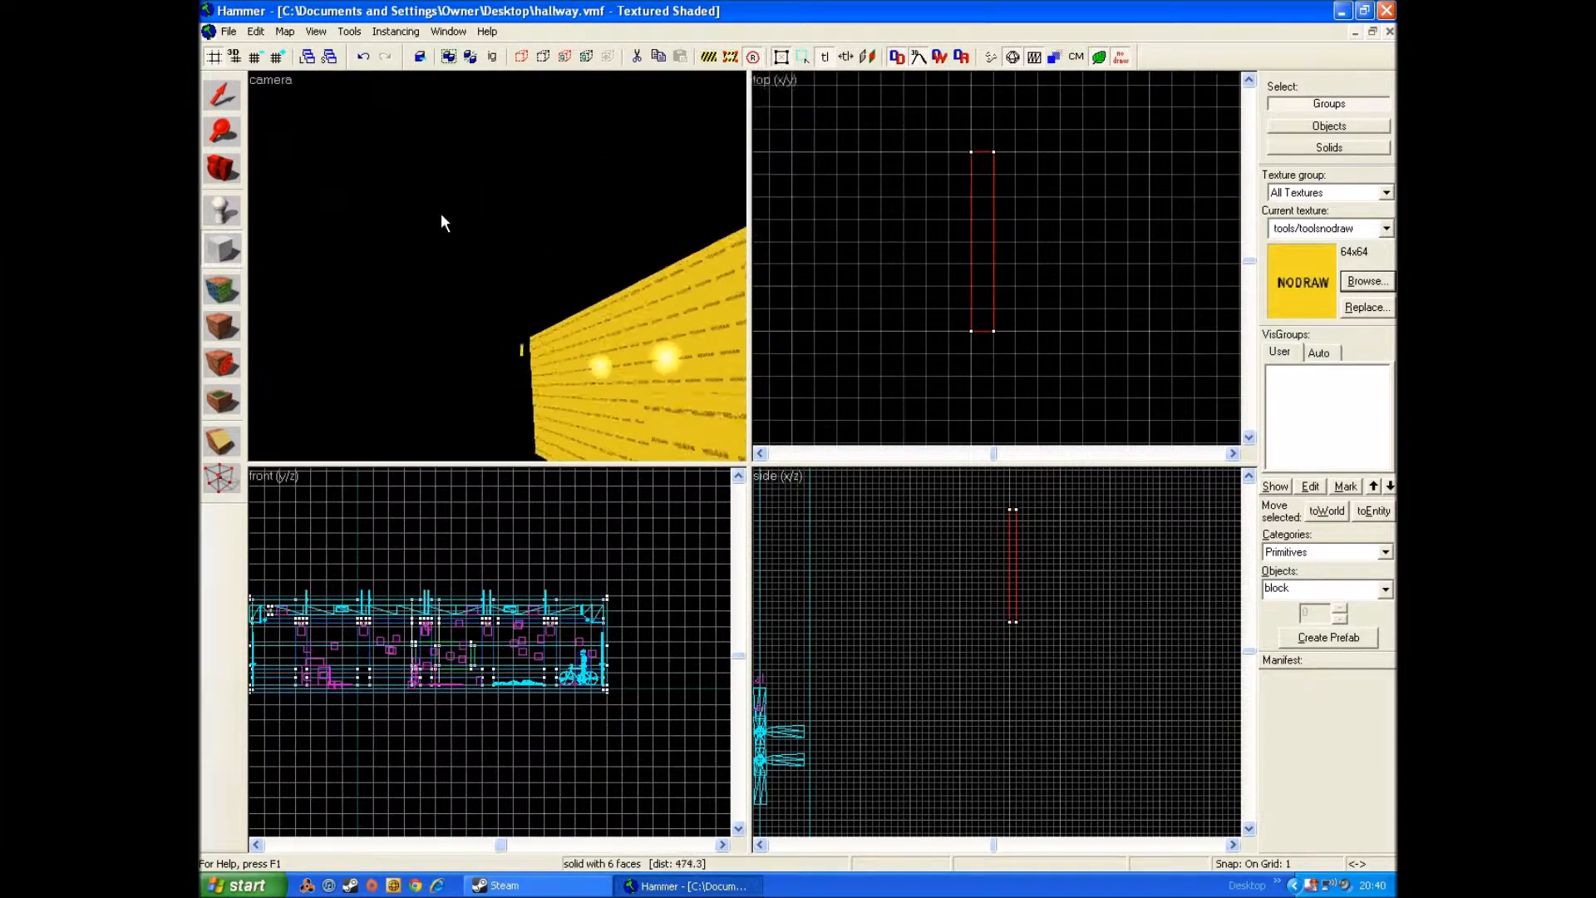
key("z")
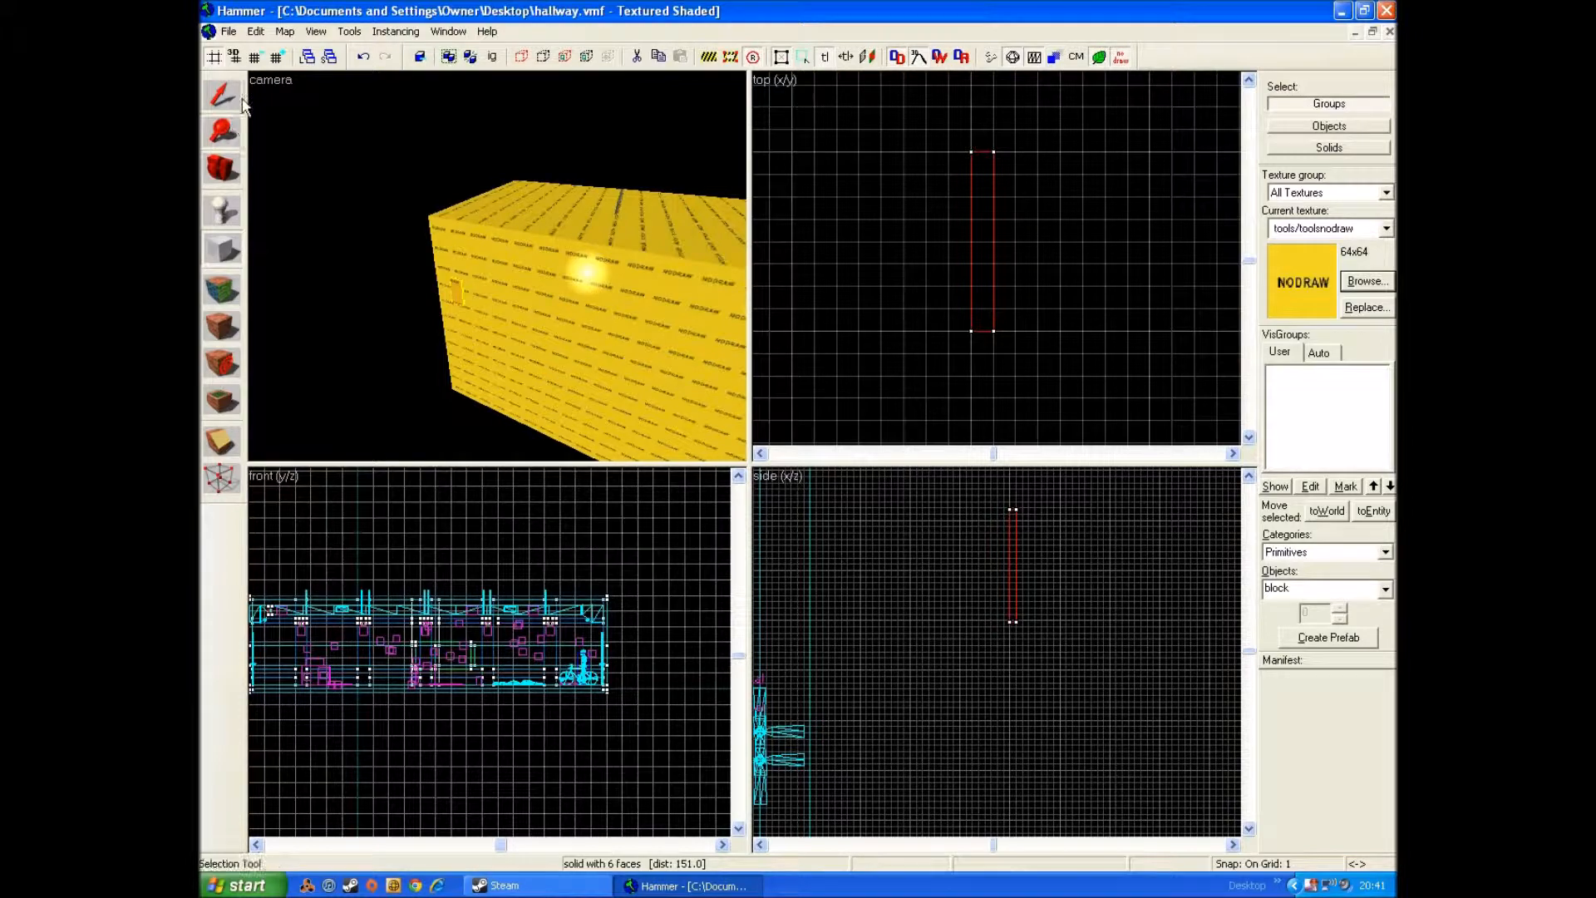
left_click(453, 297)
scroll(971, 257, "down", 5)
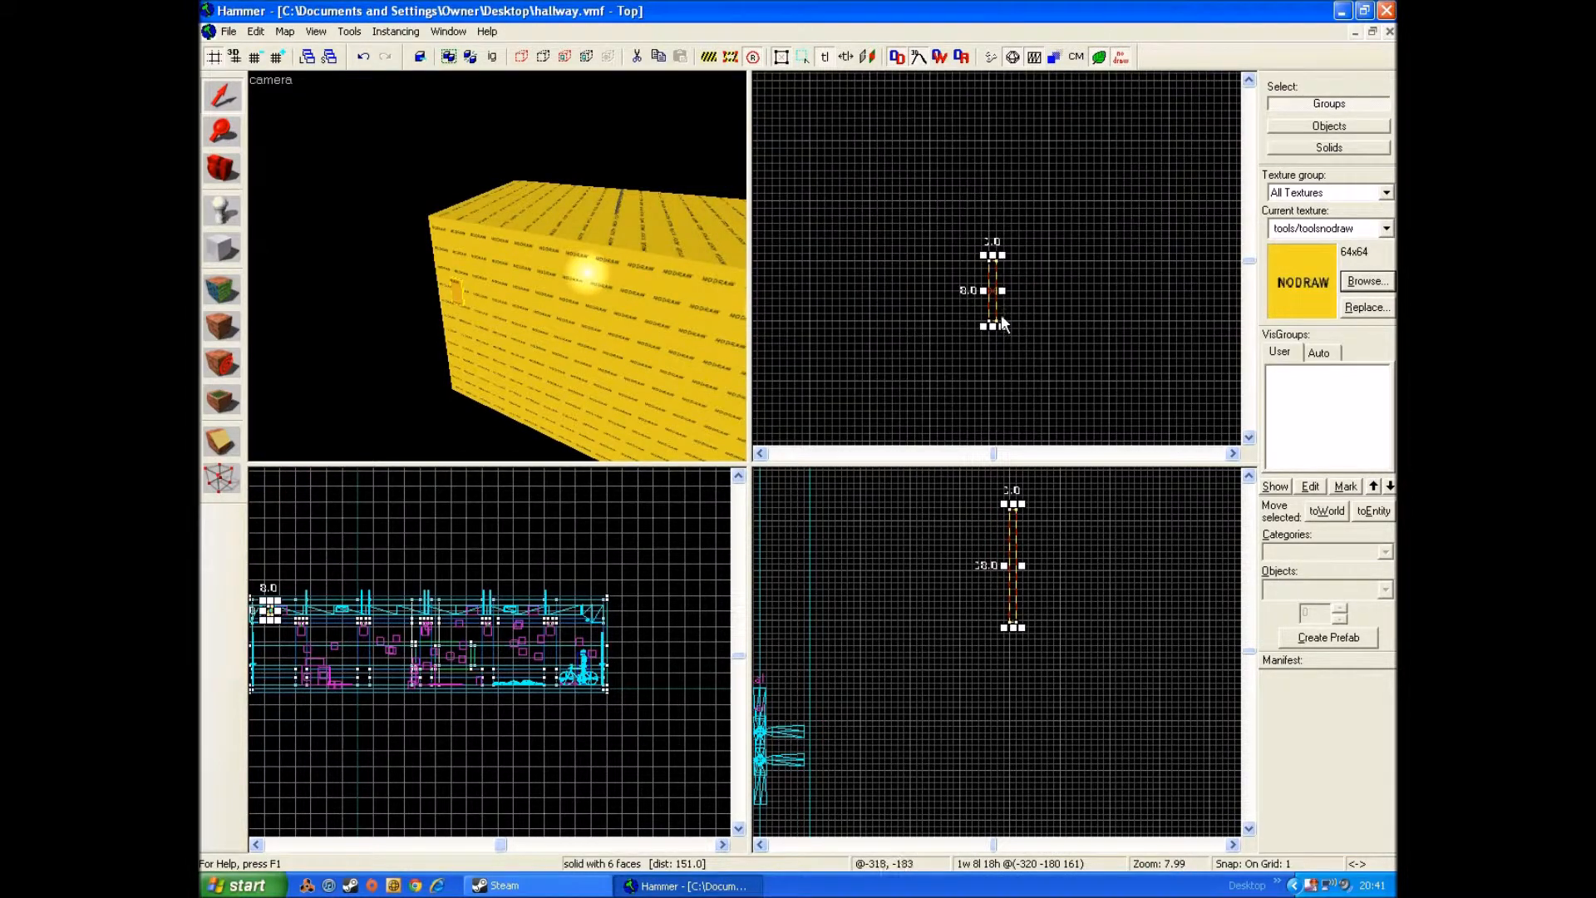
left_click_drag(995, 298, 864, 286)
Step: Enlarge the nodraw block to 22 units long and 25 units high
key("z")
key("w")
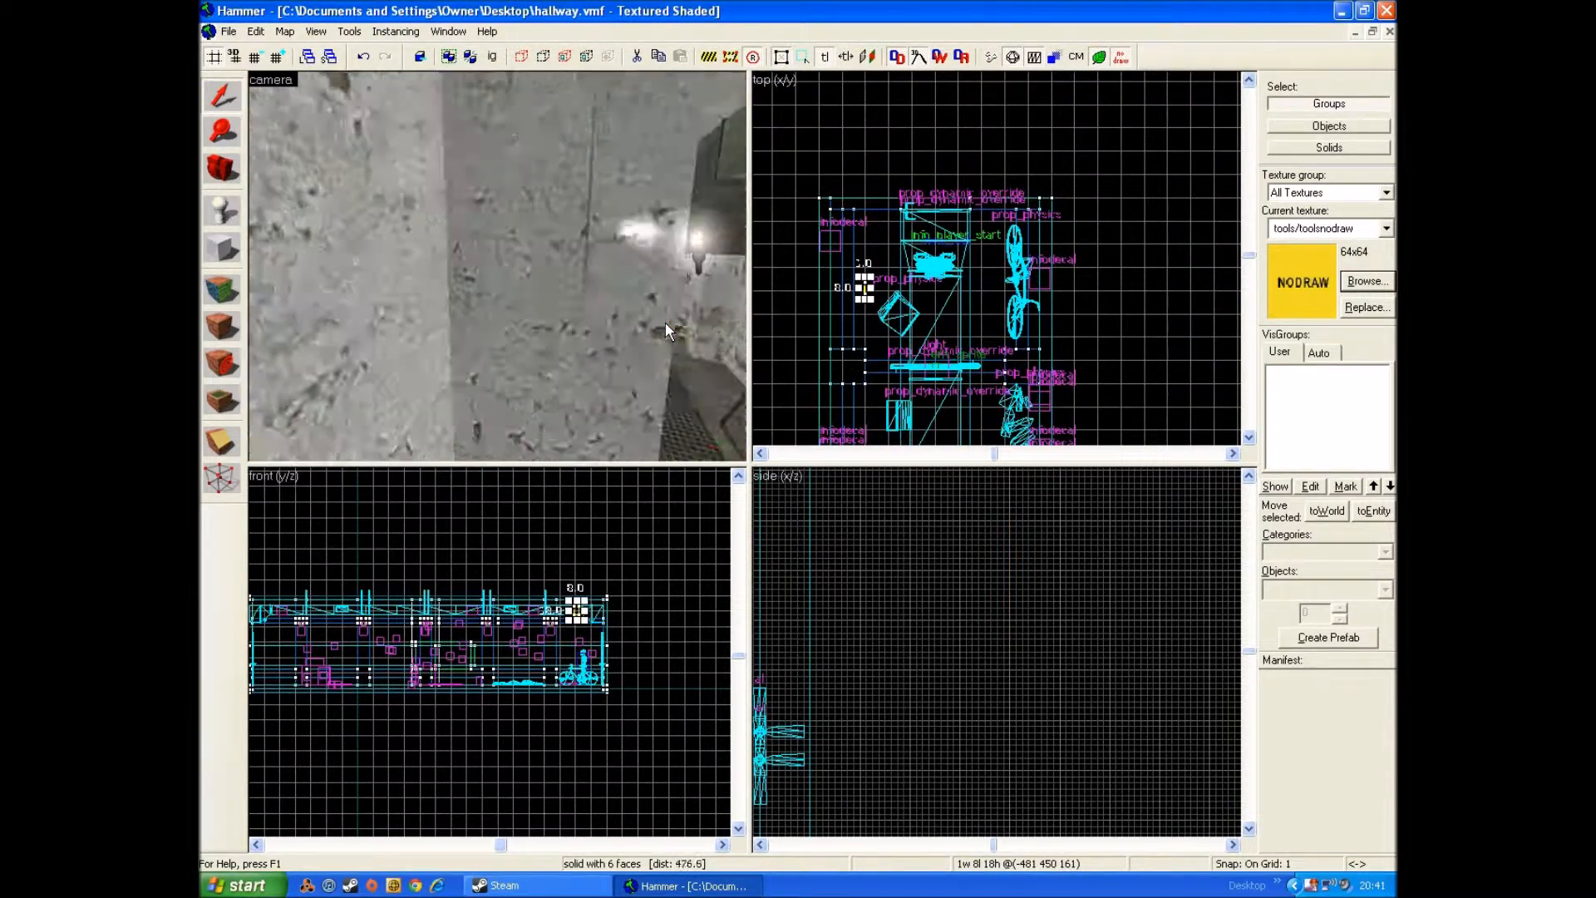
key("s")
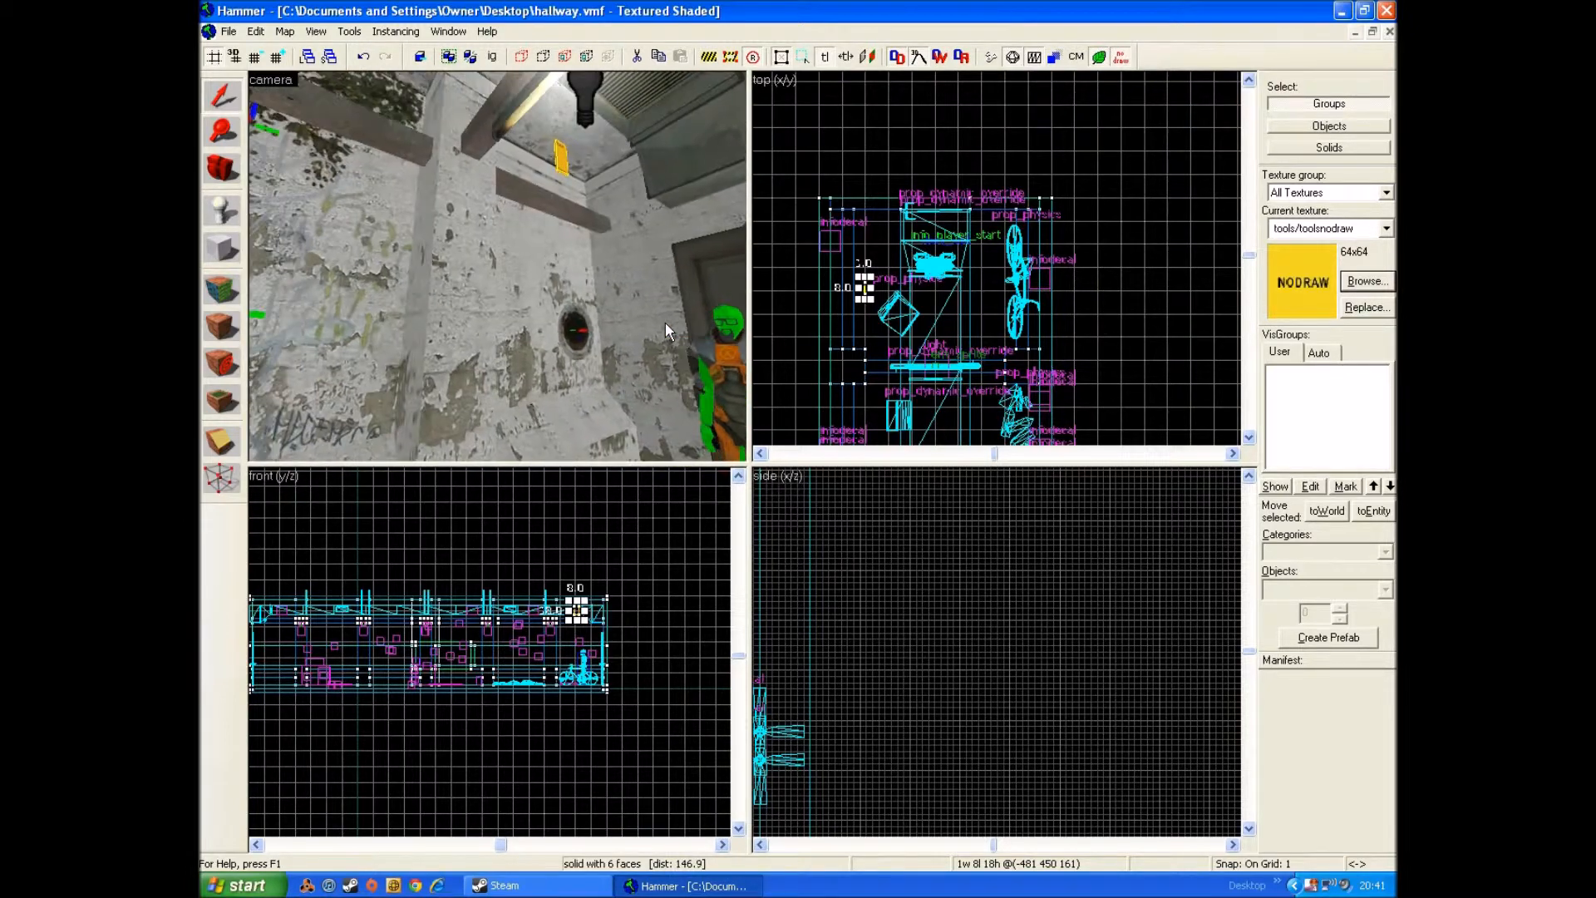
key("w")
key("w")
key("s")
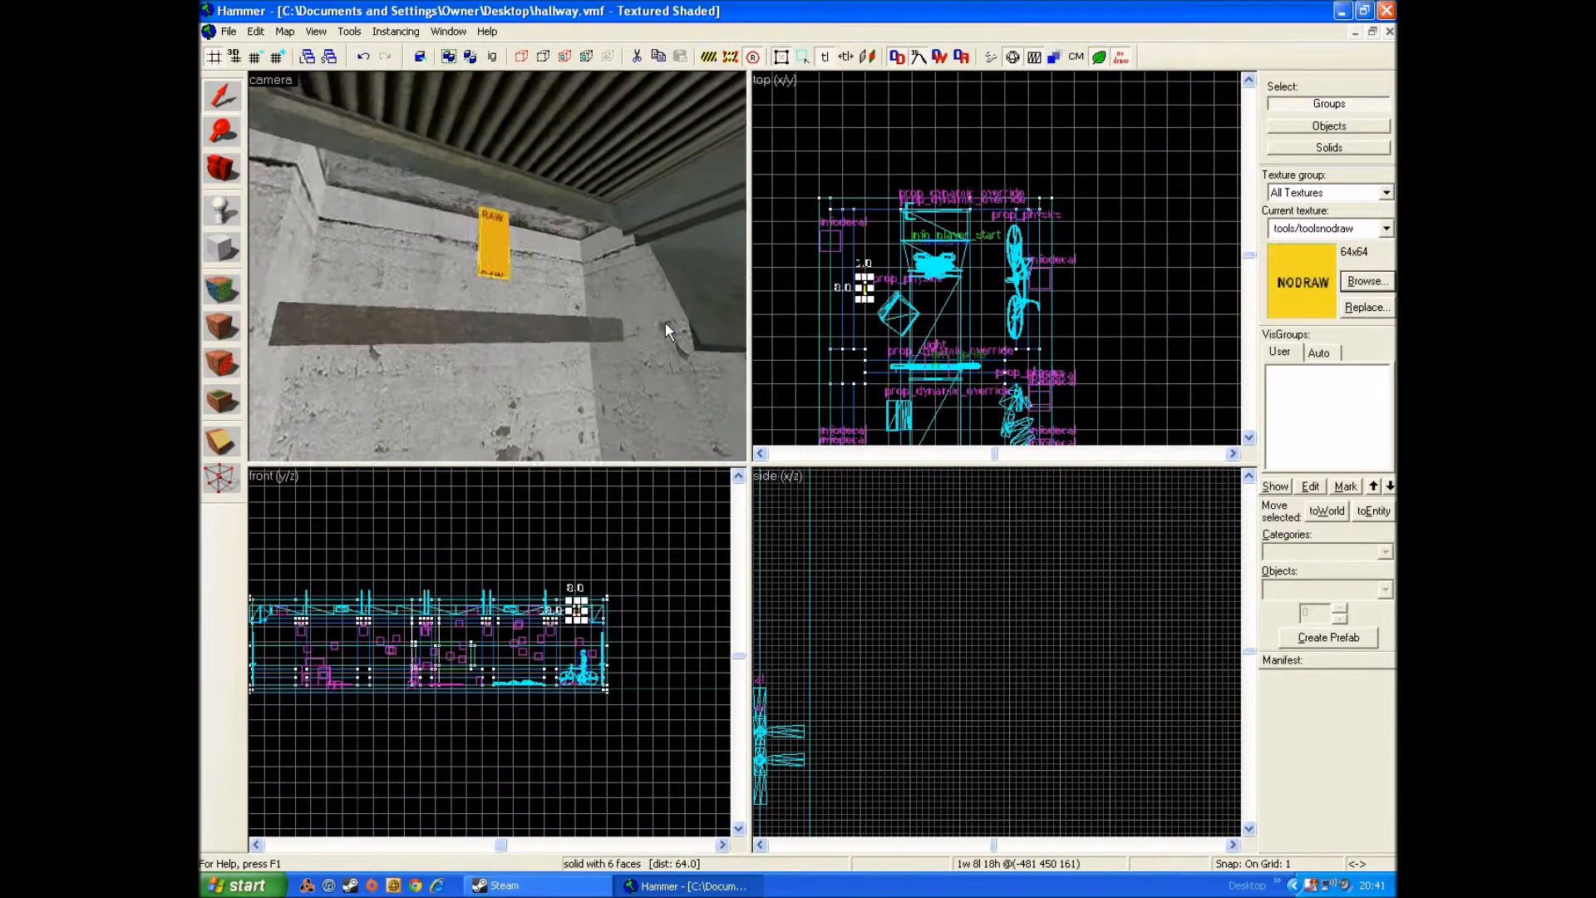
key("w")
key("z")
scroll(887, 296, "up", 3)
scroll(887, 303, "up", 2)
scroll(711, 680, "down", 2)
scroll(571, 642, "up", 4)
scroll(656, 626, "up", 5)
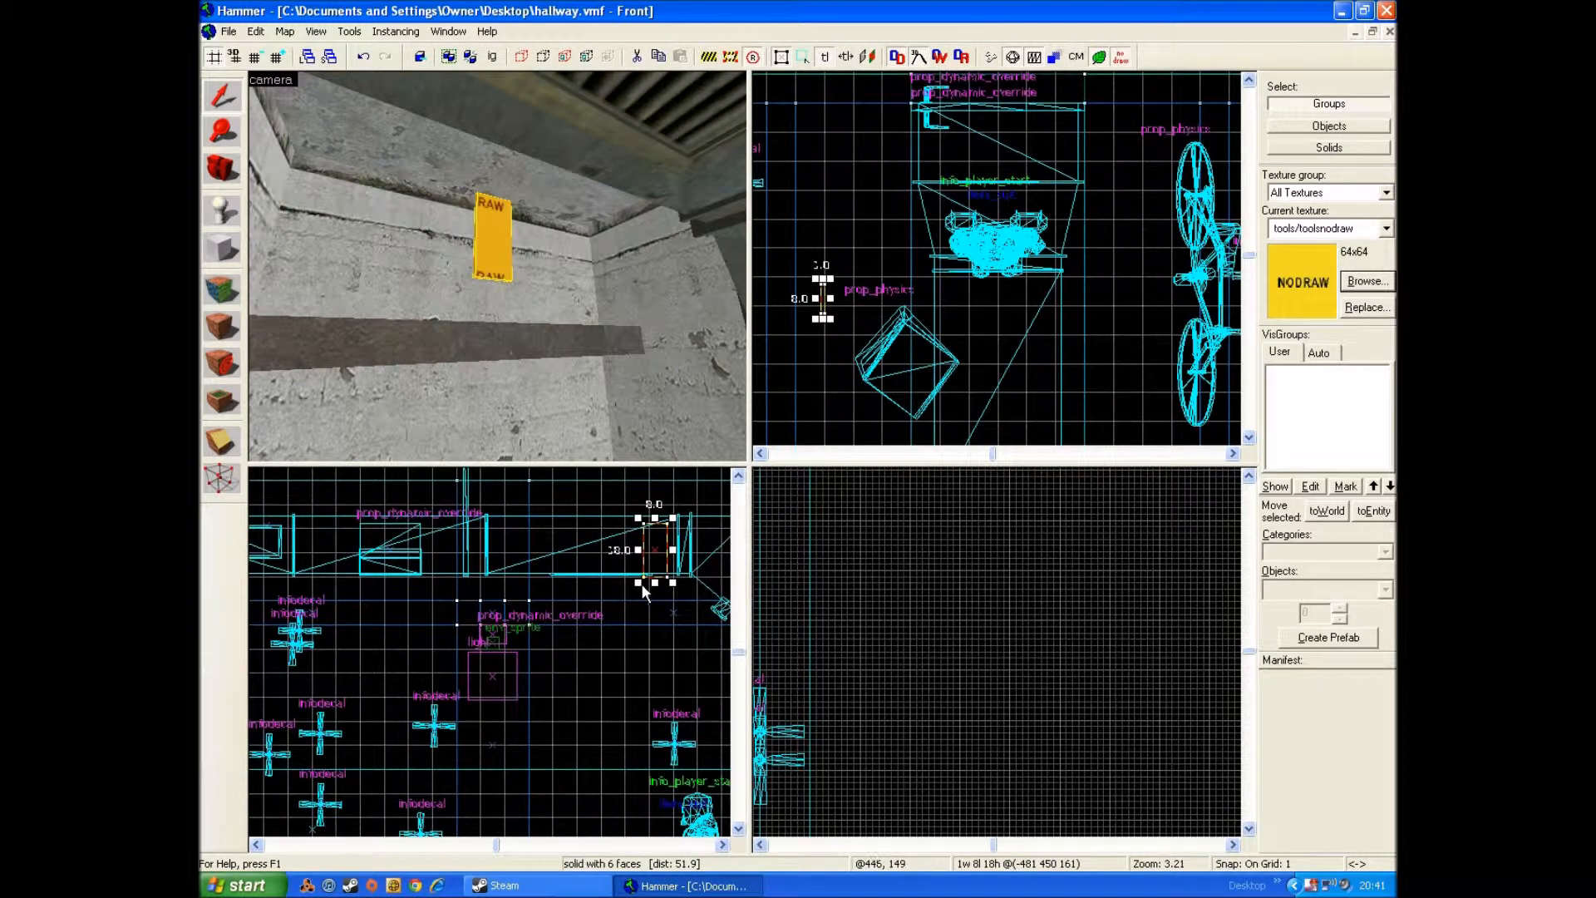
left_click_drag(639, 580, 597, 605)
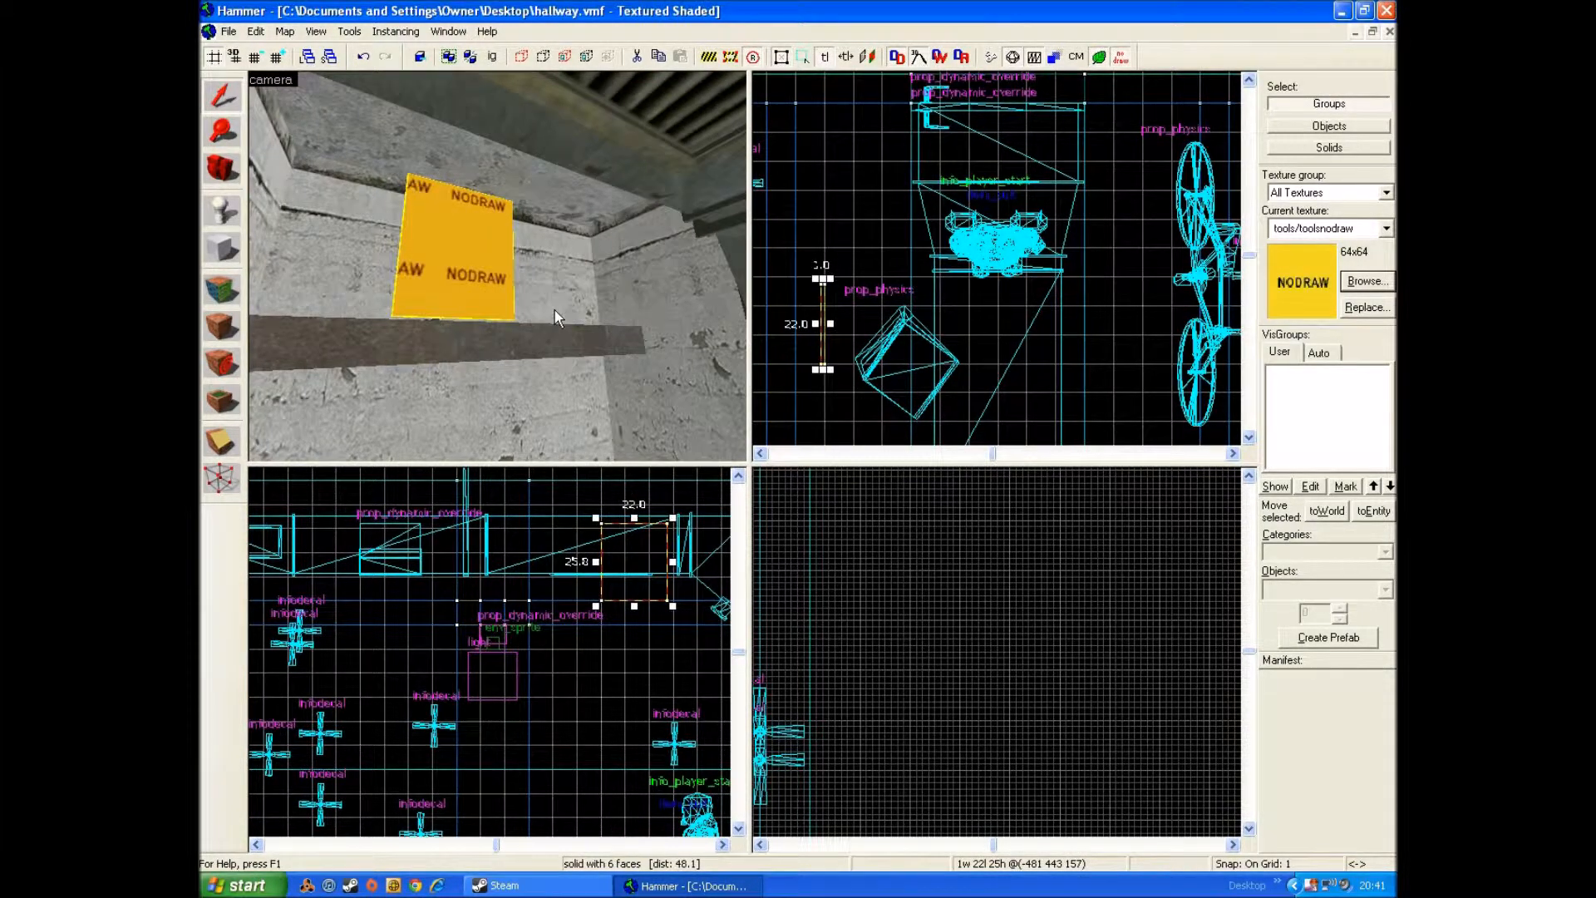
Step: Move the nodraw block closer to the side wall and lower it beneath the horizontal beam
key("z")
key("w")
scroll(820, 322, "up", 3)
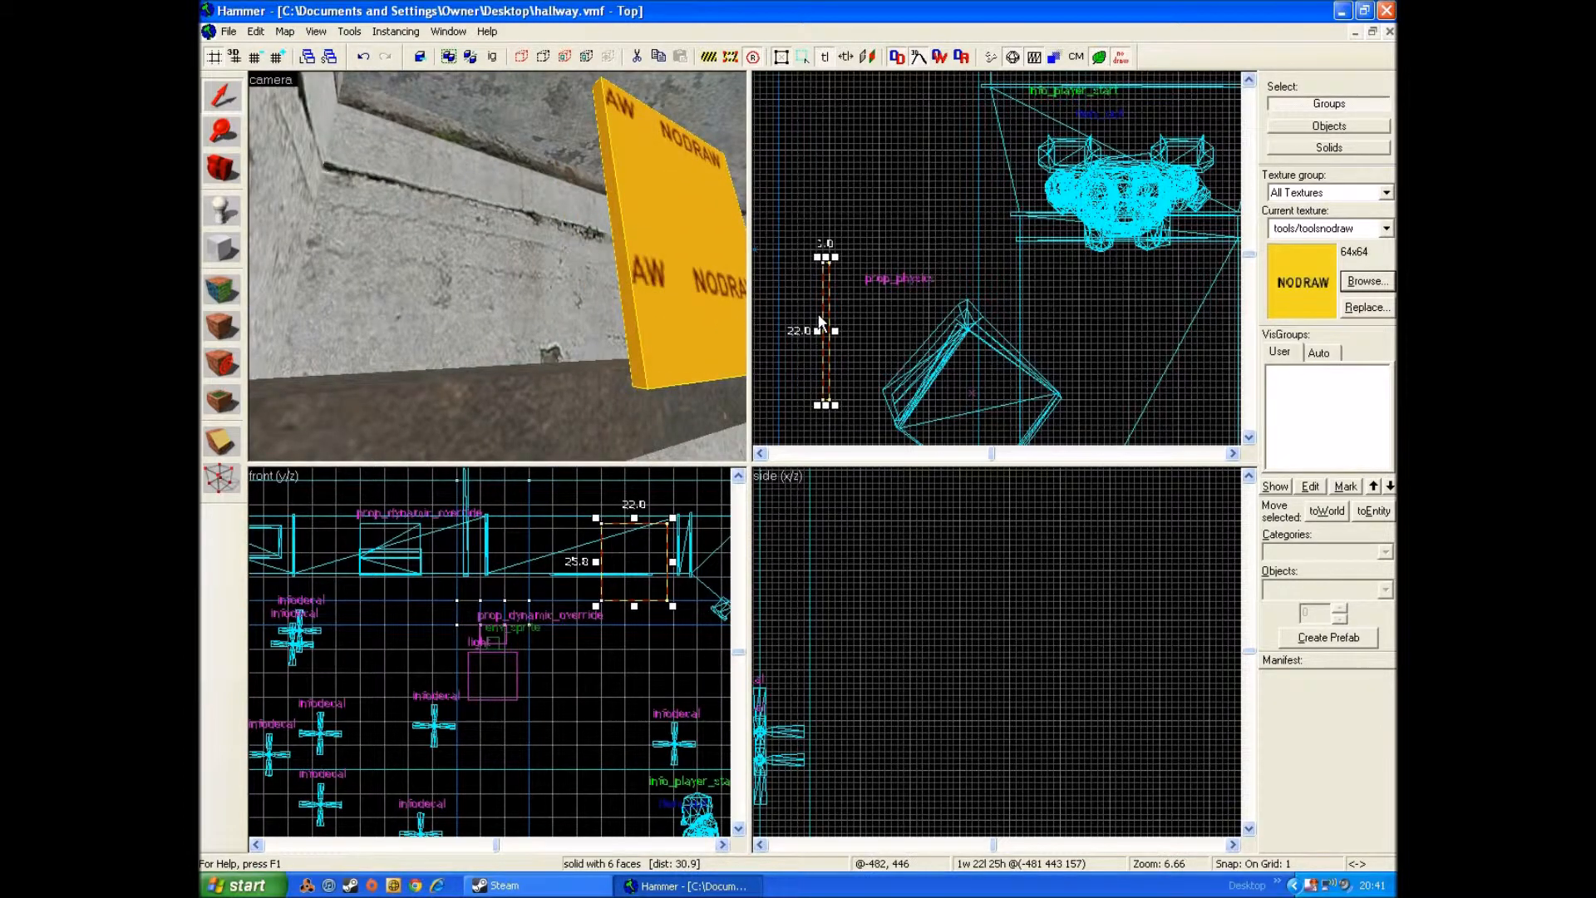
scroll(823, 320, "down", 4)
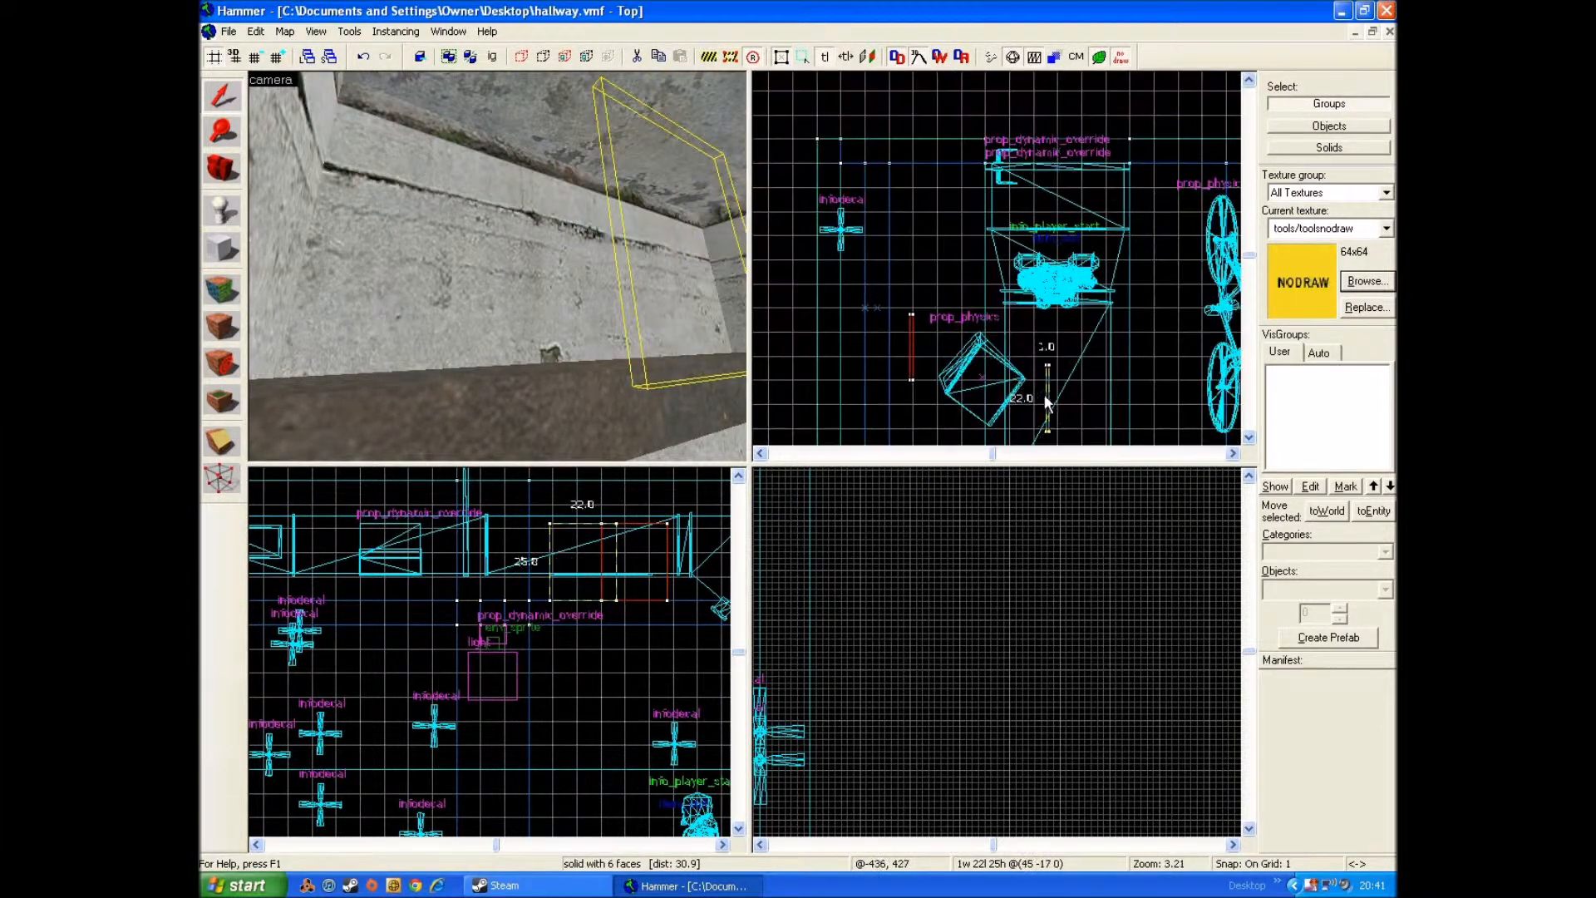
scroll(692, 547, "down", 2)
left_click_drag(689, 545, 635, 547)
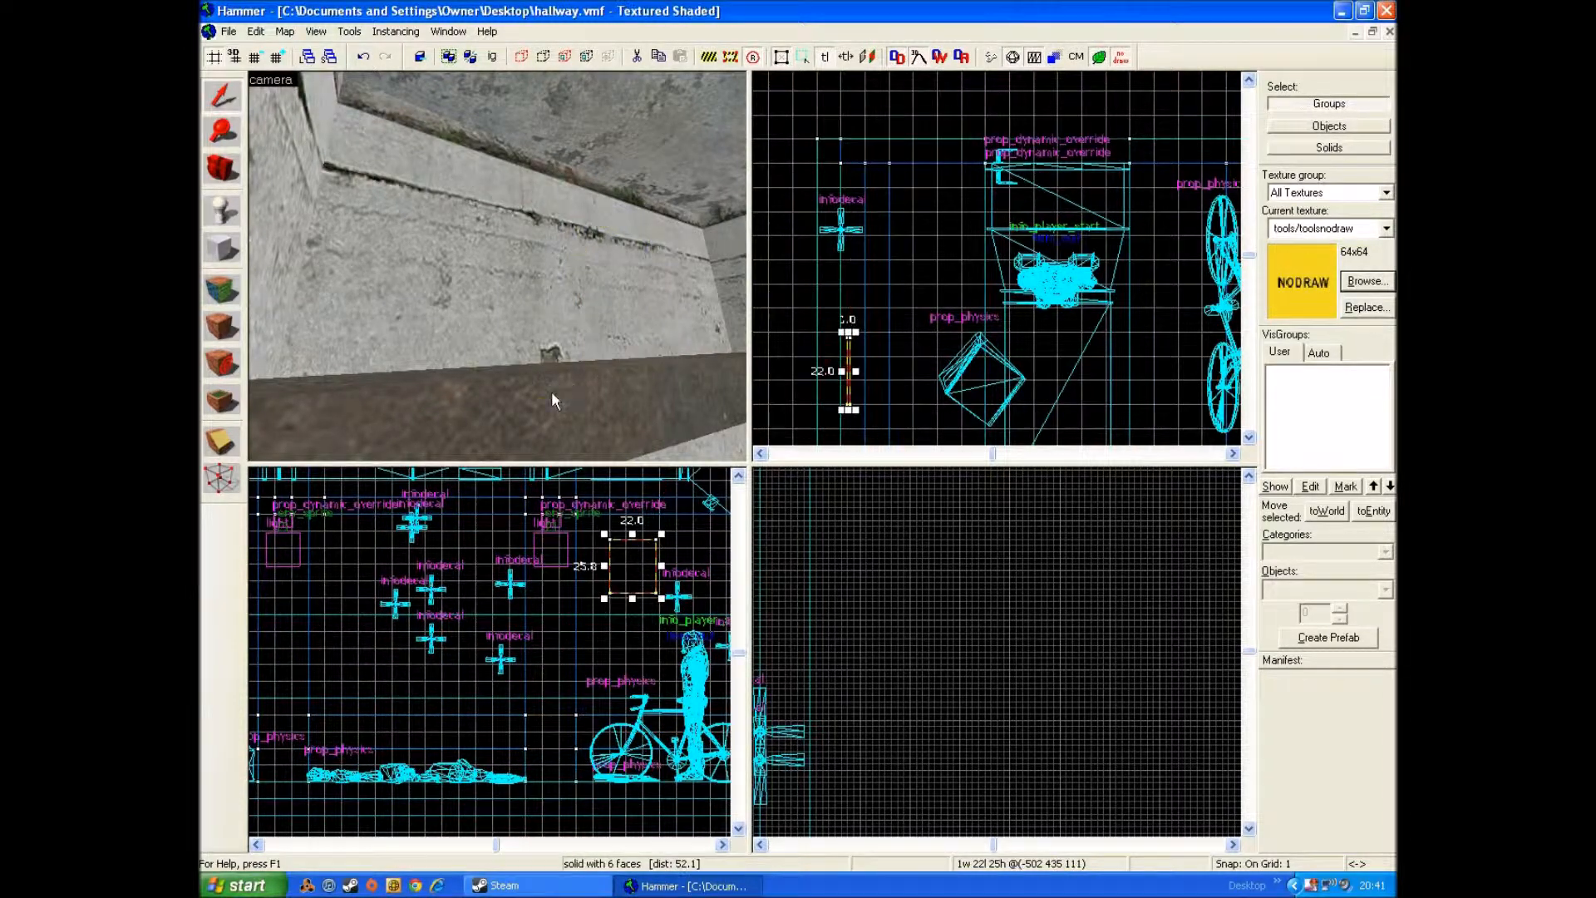
Step: Resize the nodraw block on the side wall to 24 units long and 28 units high
key("z")
key("s")
key("w")
key("s")
key("z")
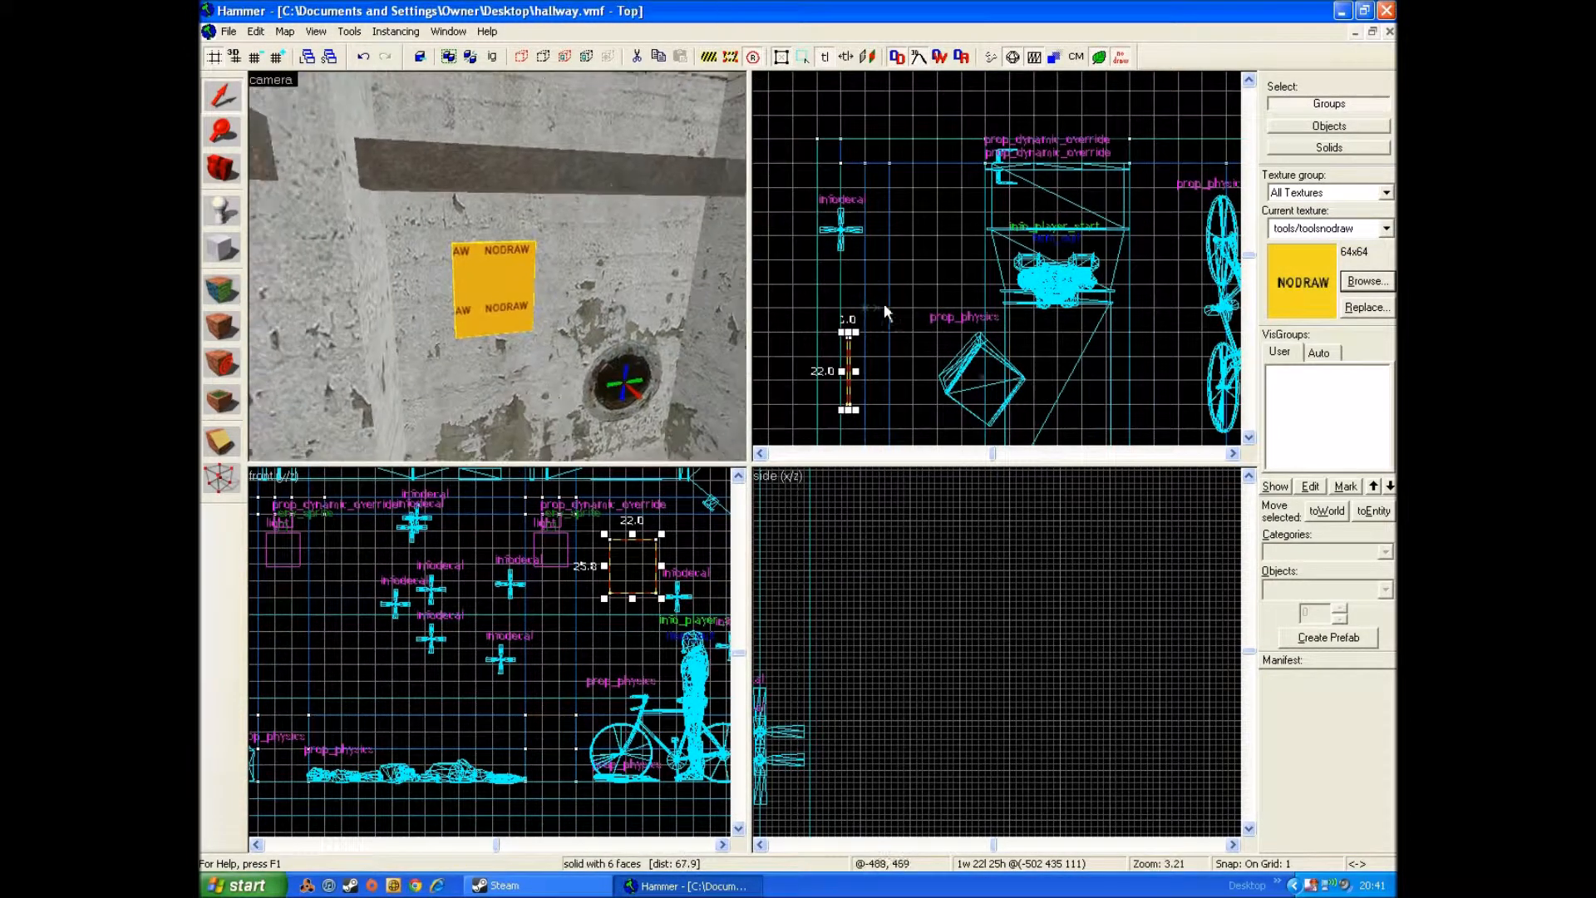
scroll(646, 599, "up", 4)
left_click_drag(659, 596, 666, 601)
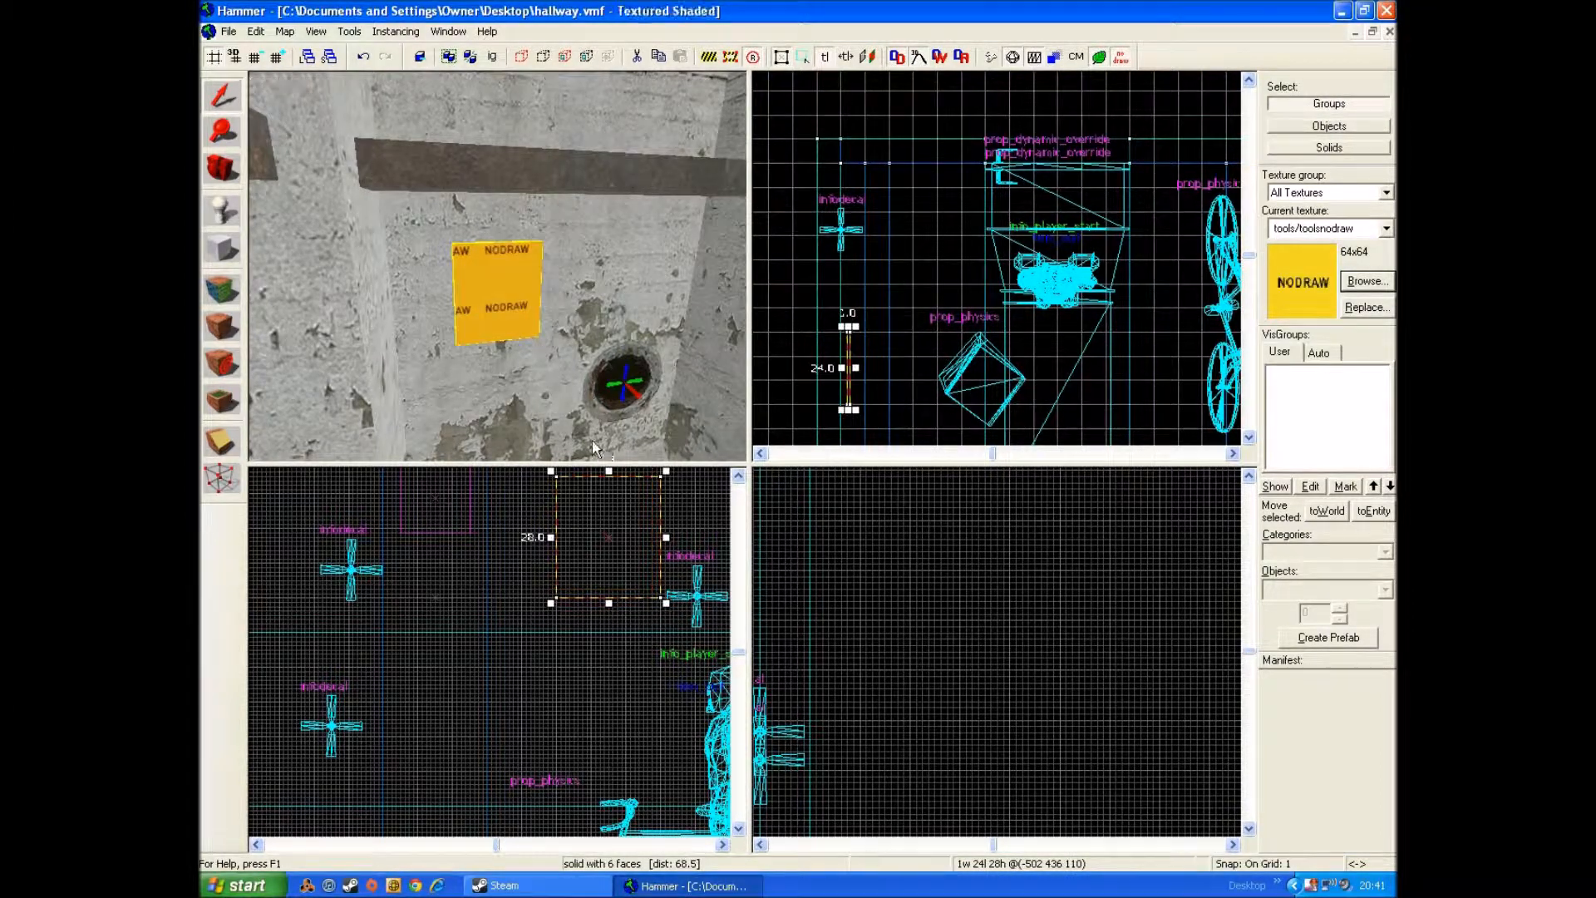
Step: Shift the nodraw block up against the side wall and check its fit from several angles
left_click_drag(848, 370, 842, 371)
scroll(517, 281, "up", 3)
key("Left")
key("Left")
key("Left")
key("Left")
key("Left")
key("Left")
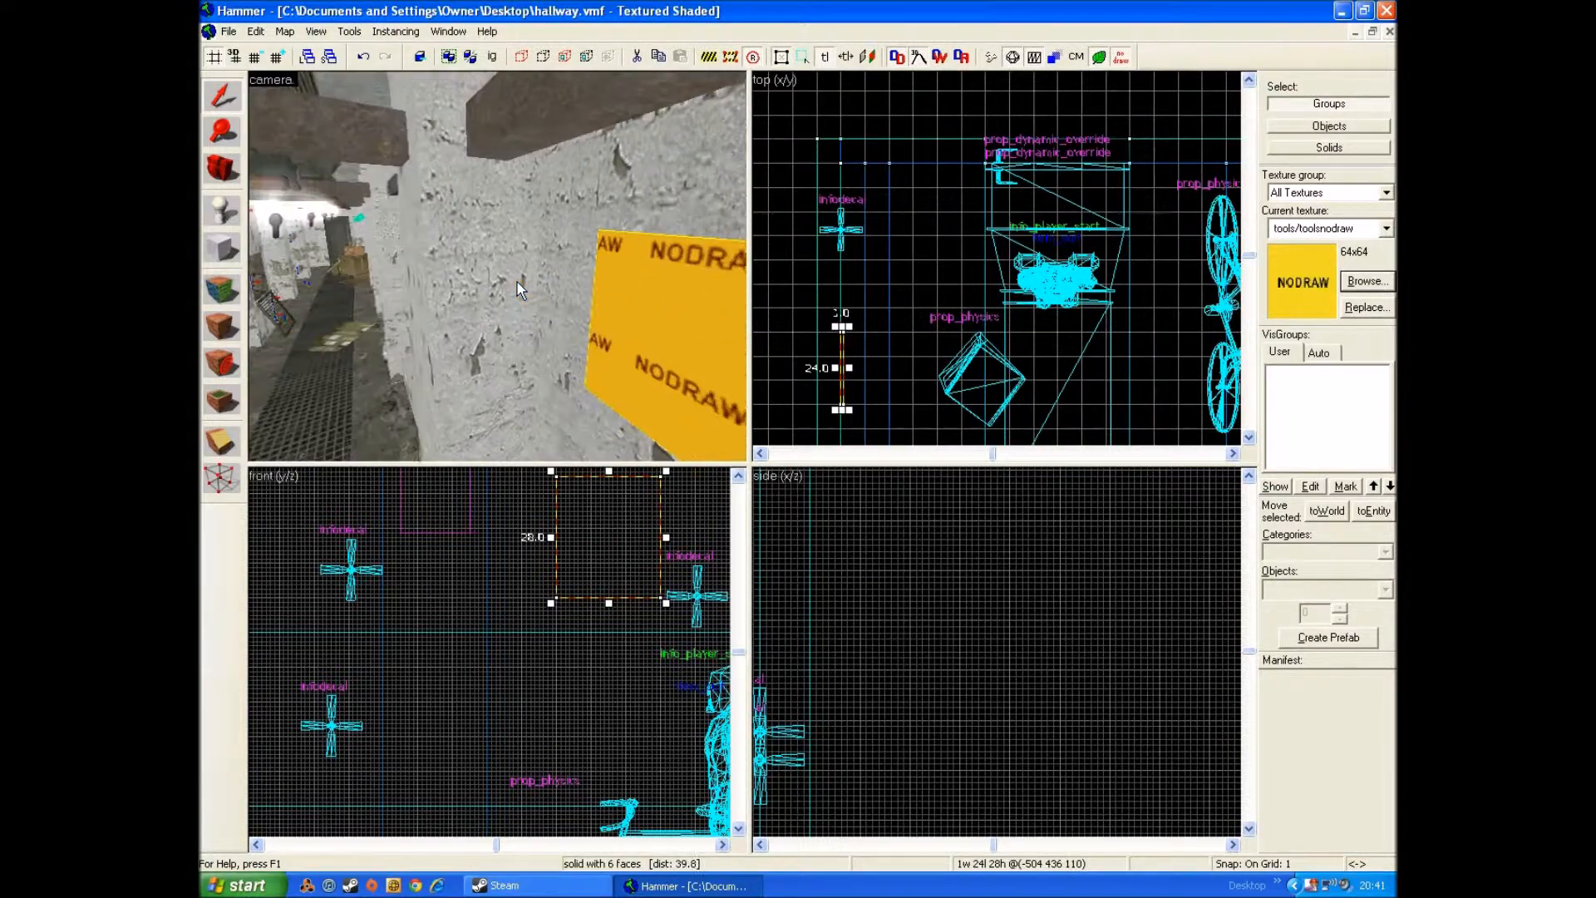
key("a")
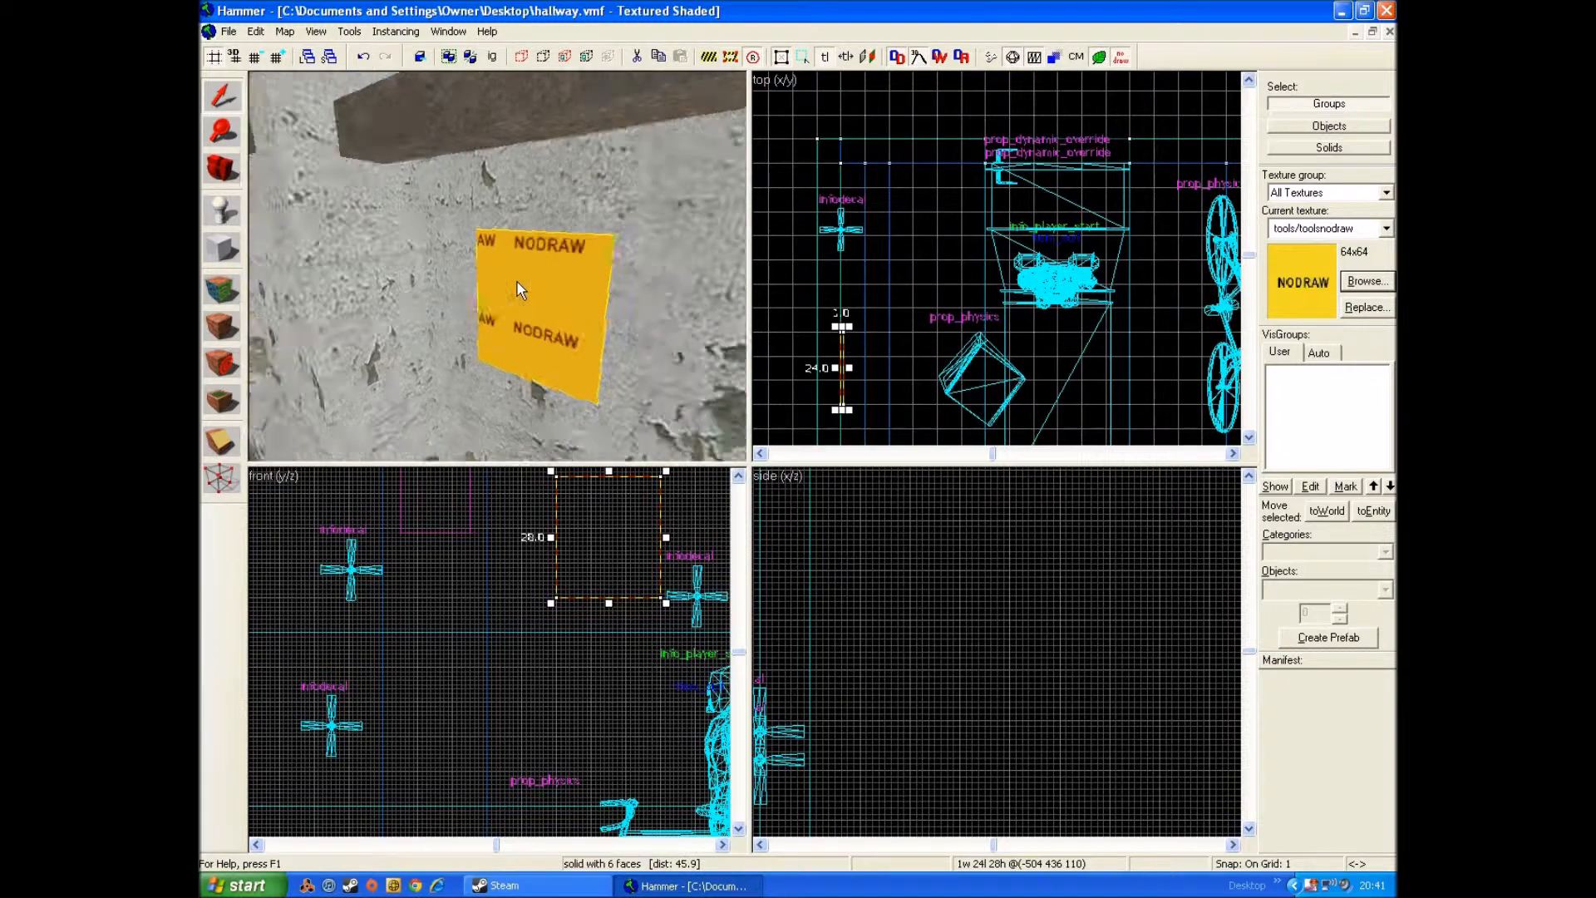
key("s")
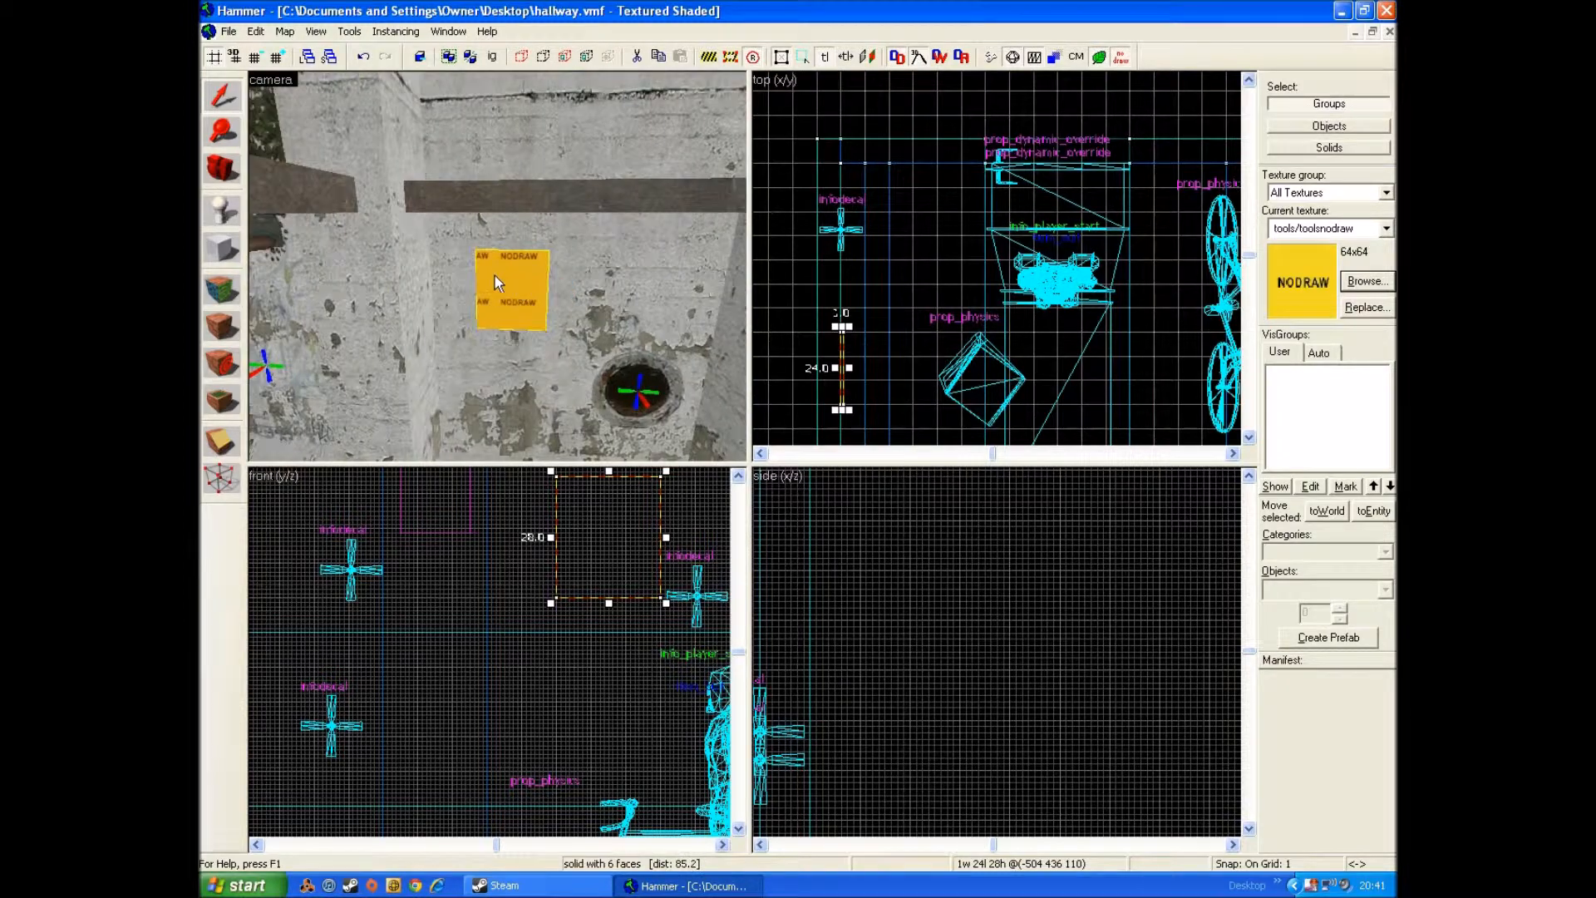
Step: Open face editing for the block and choose metal/metalvent014a_decal as the texture, filtering by "vent"
left_click(208, 284)
left_click(895, 490)
key("BackSpace")
type("vent")
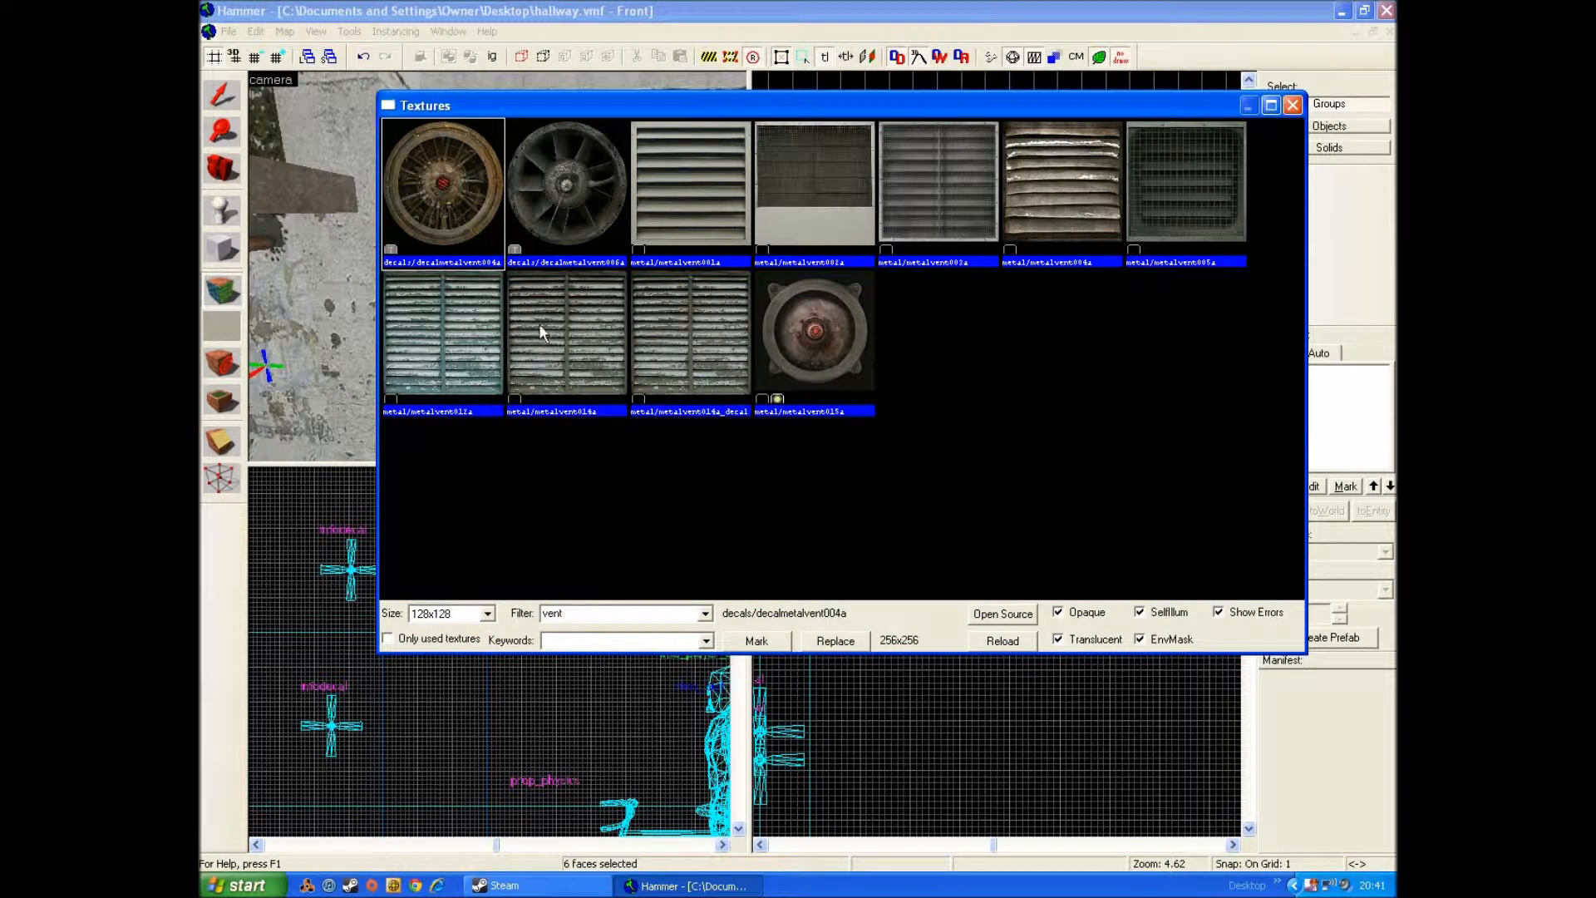
double_click(659, 331)
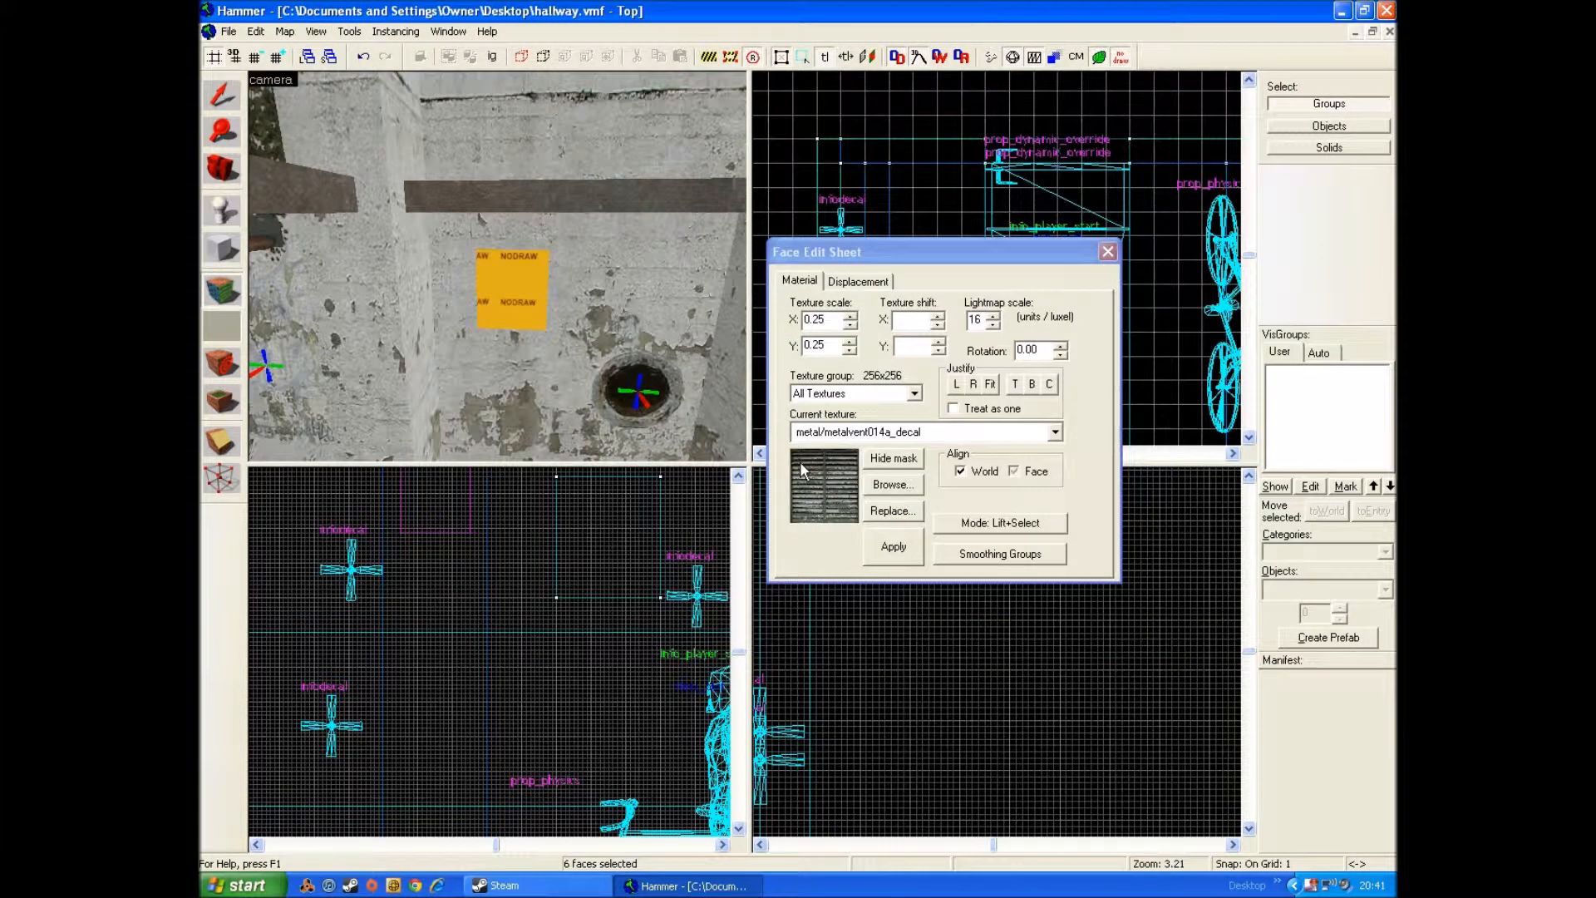
Step: Apply metal/metalvent014a_decal to the block's front face, centre the texture on it, and justify it to the bottom
right_click(509, 296)
scroll(532, 303, "up", 2)
left_click(530, 302)
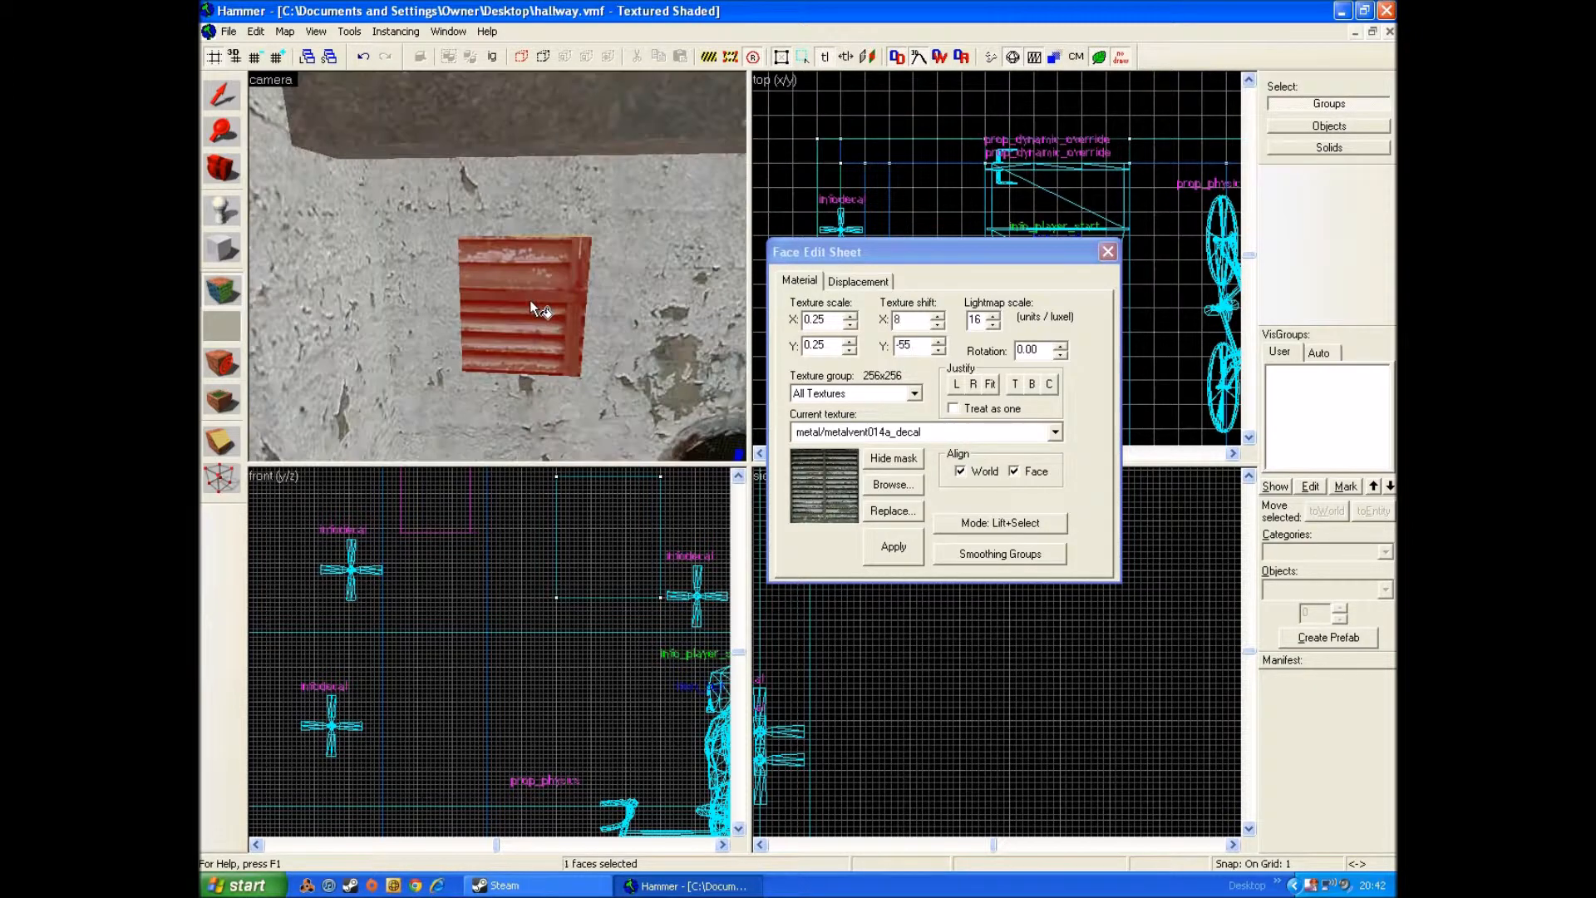
left_click(1049, 383)
scroll(667, 331, "up", 1)
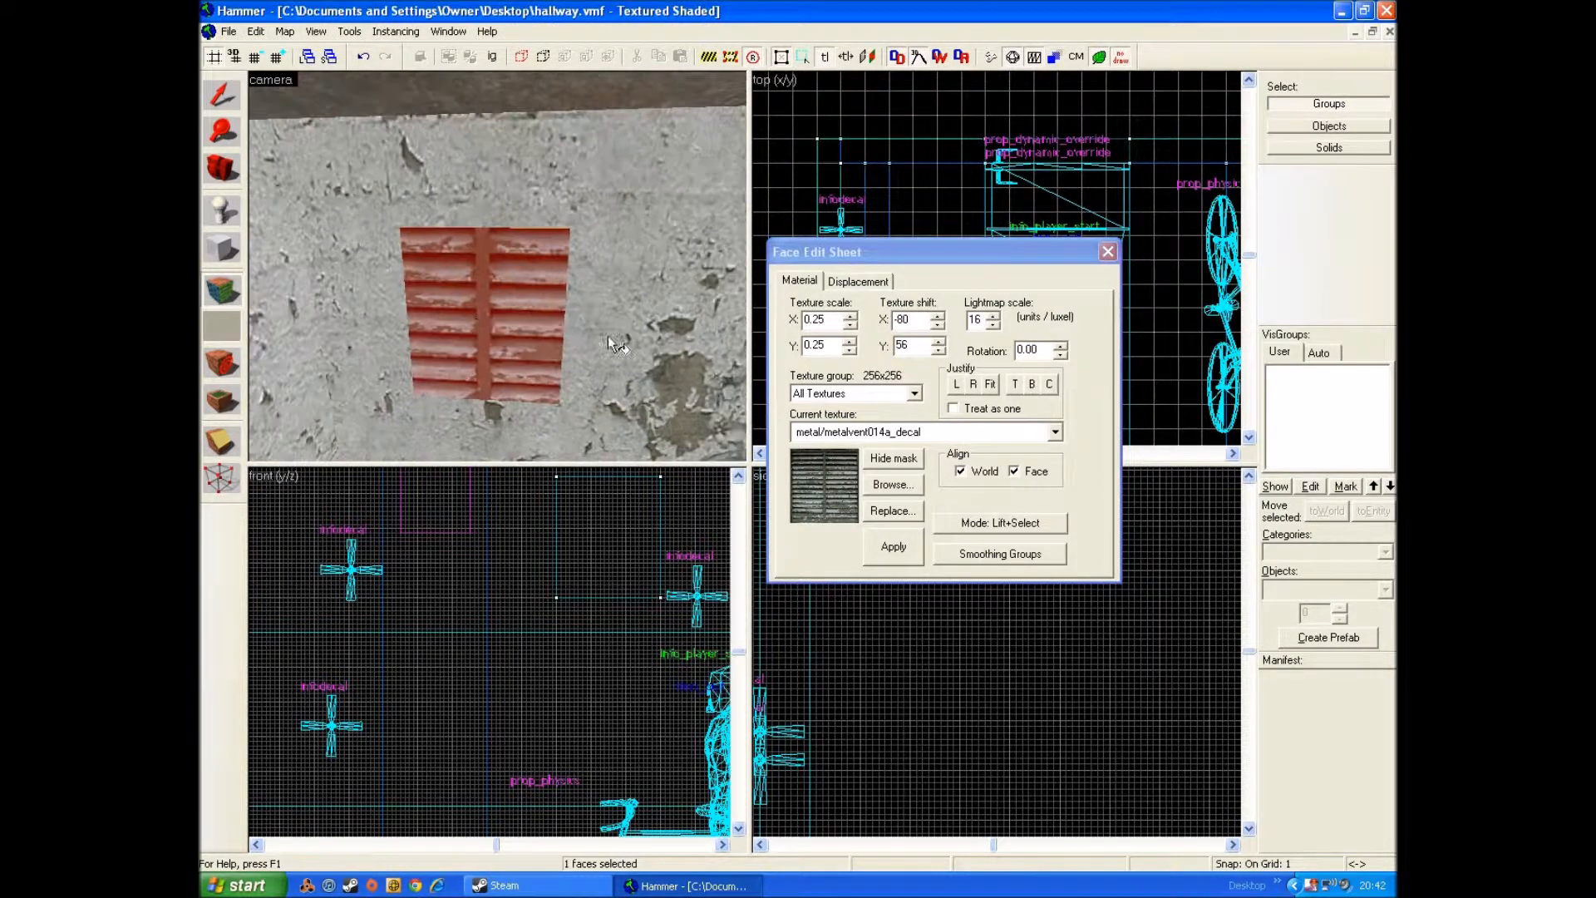
left_click(1031, 384)
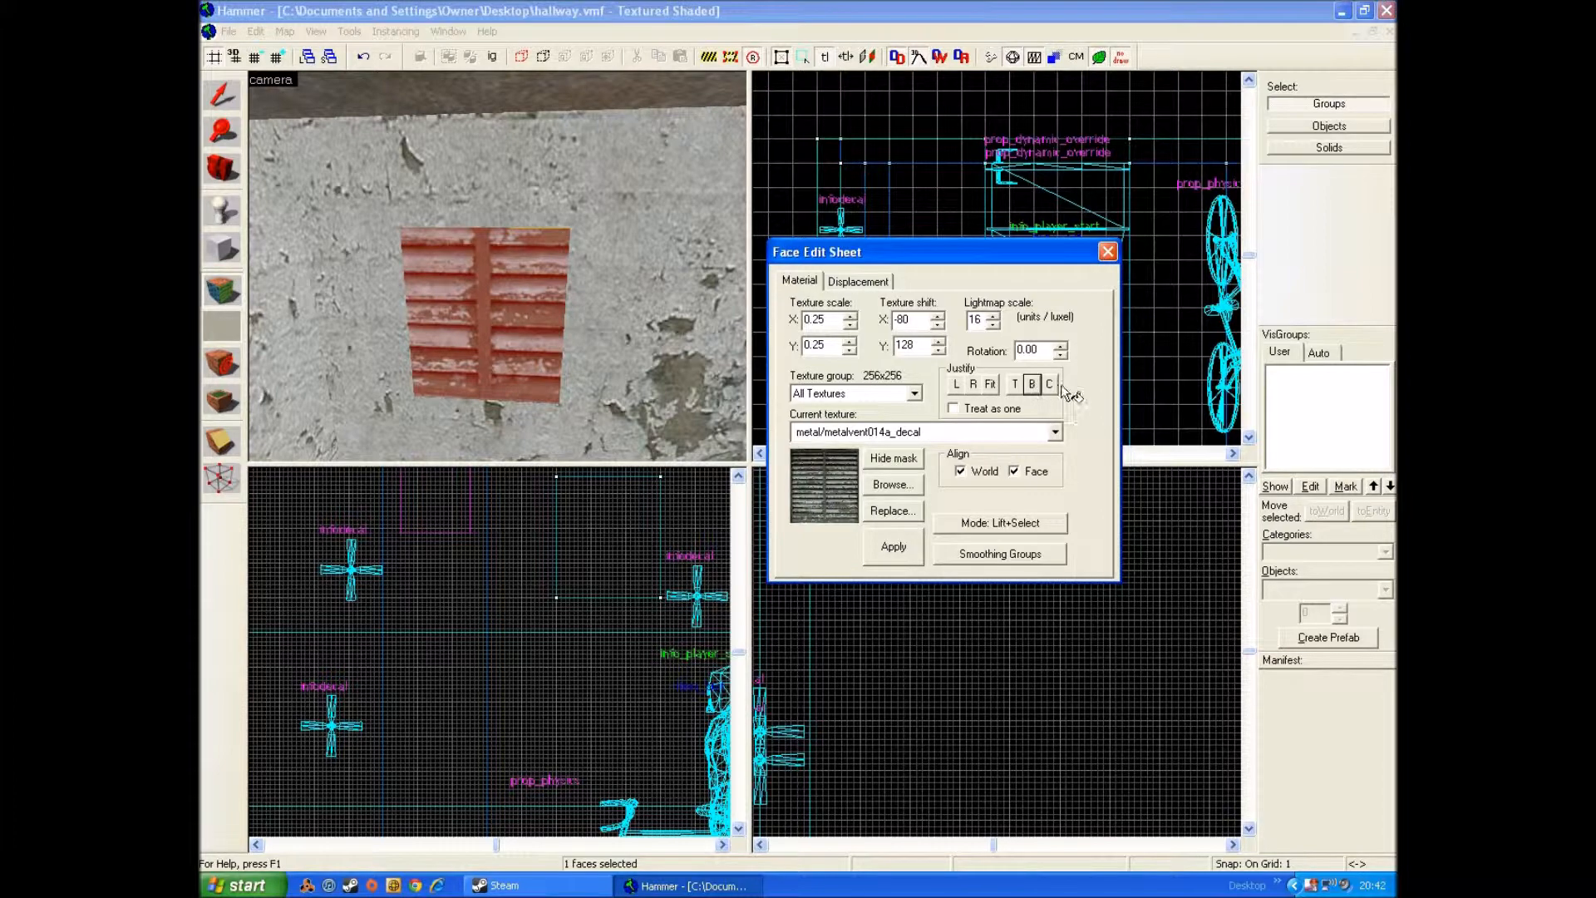
Step: Fit the vent texture to the block's front face and apply it to the block's two narrow side edges
left_click(991, 384)
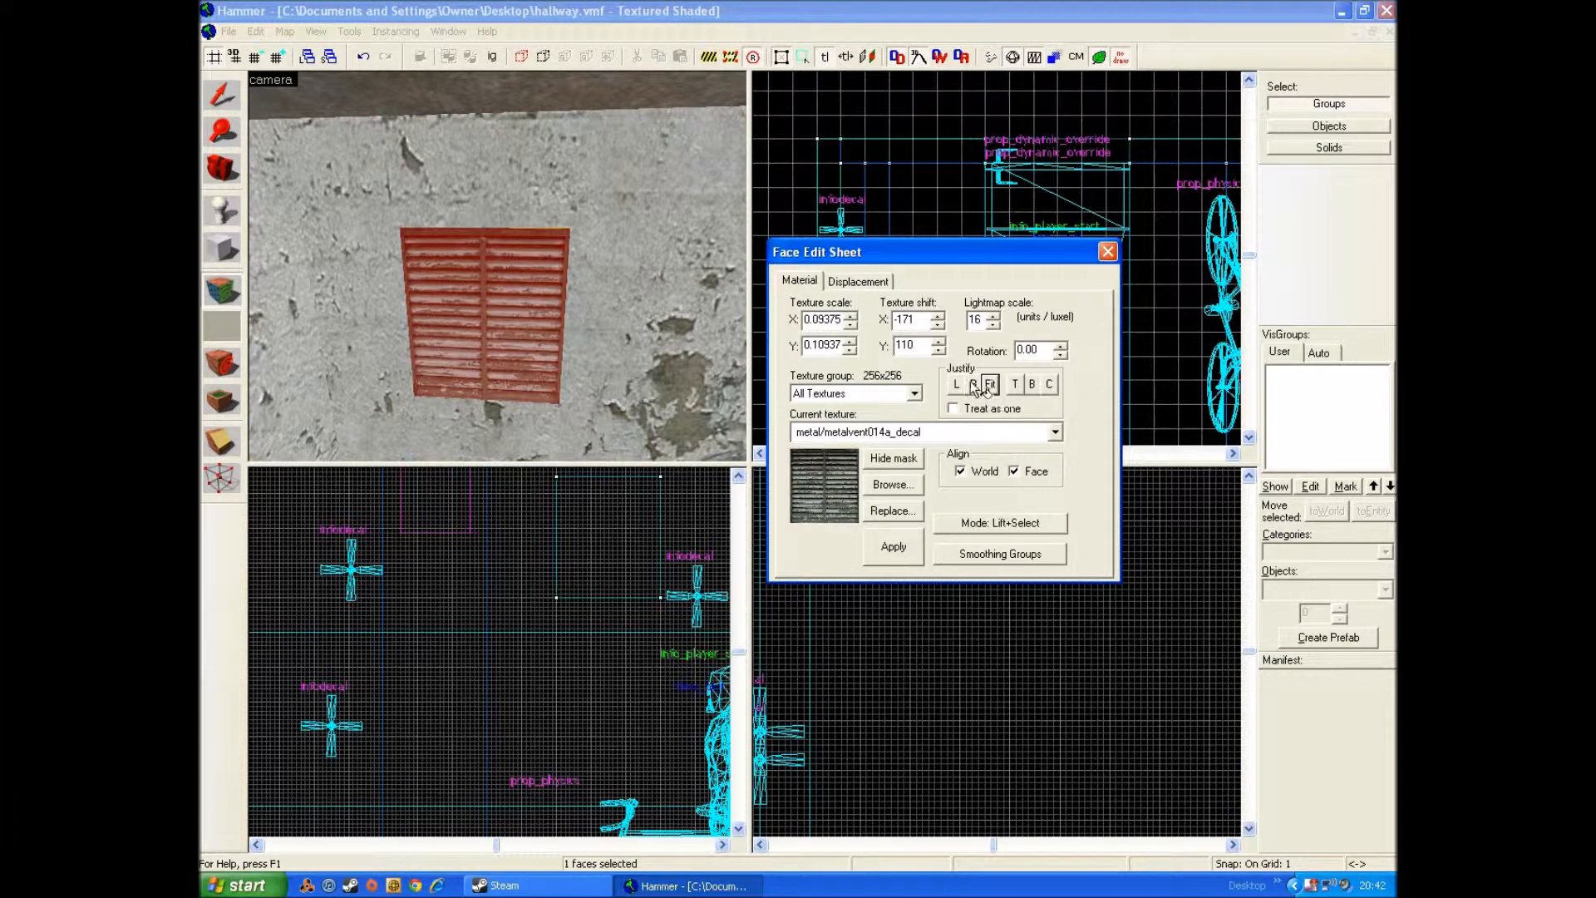
key("w")
key("s")
key("d")
key("w")
key("d")
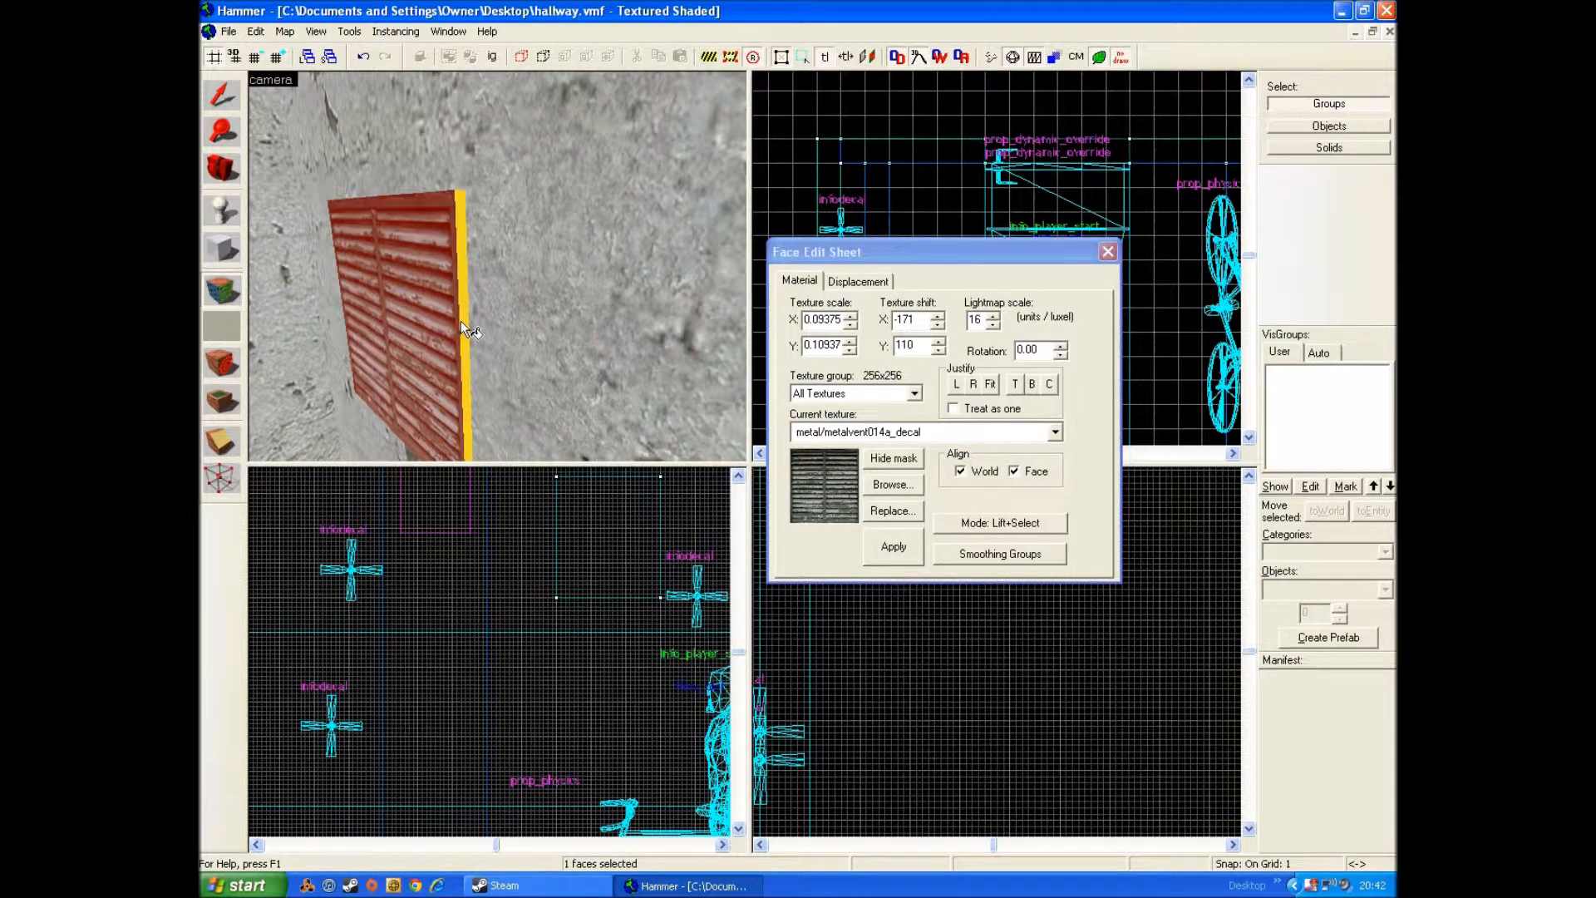
right_click(462, 324)
key("a")
key("Right")
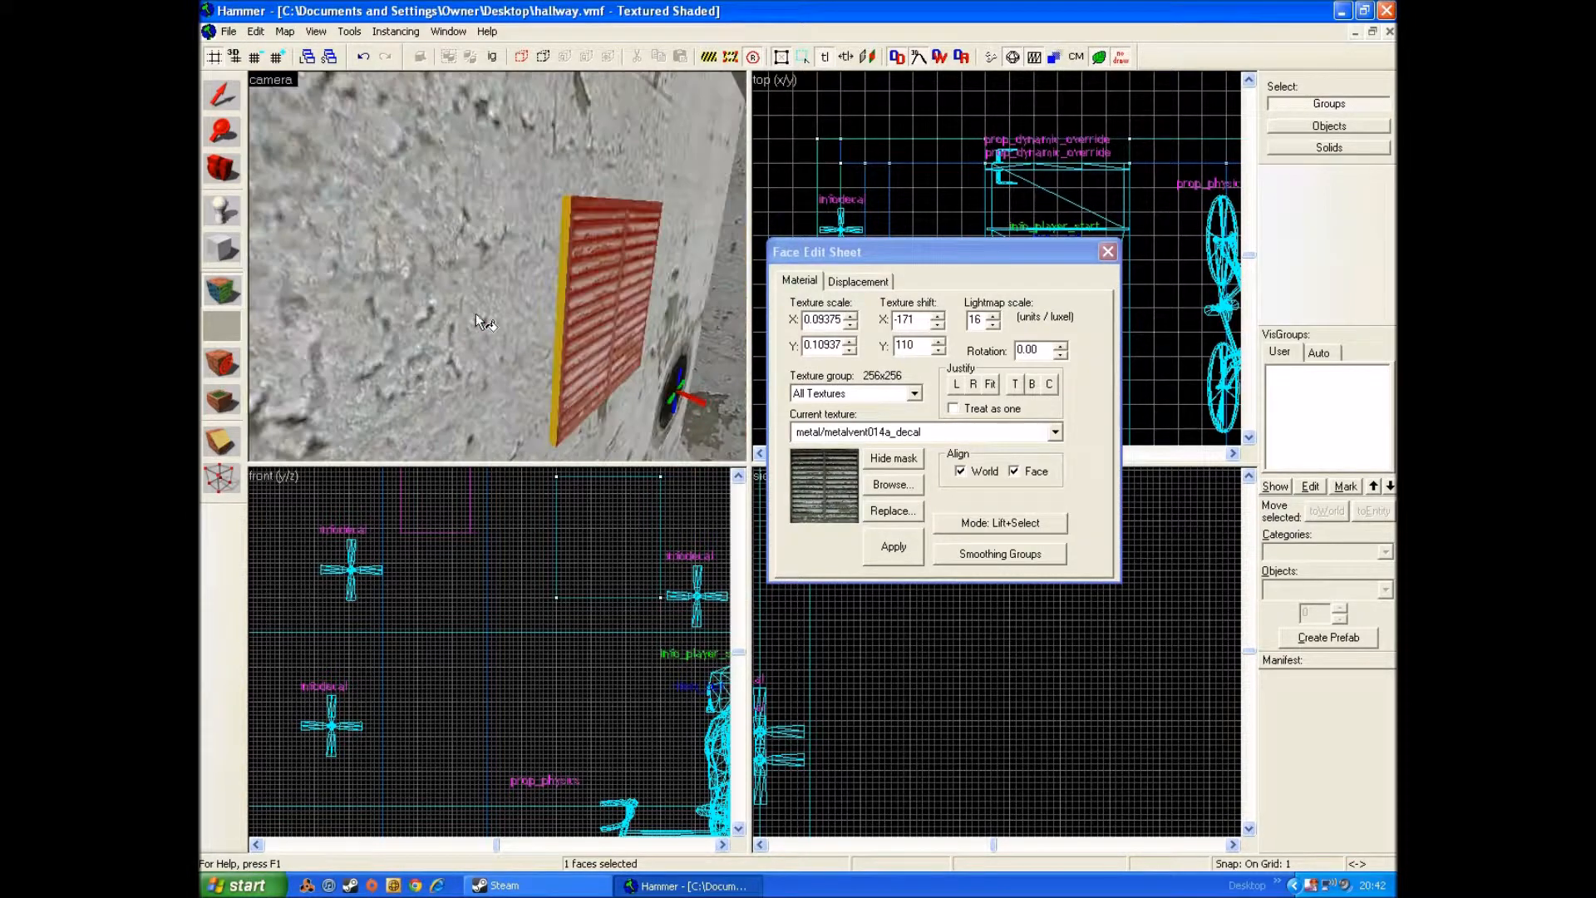
right_click(559, 298)
Step: Apply the vent texture to the block's upper edge and set its texture rotation to 90
key("d")
key("Down")
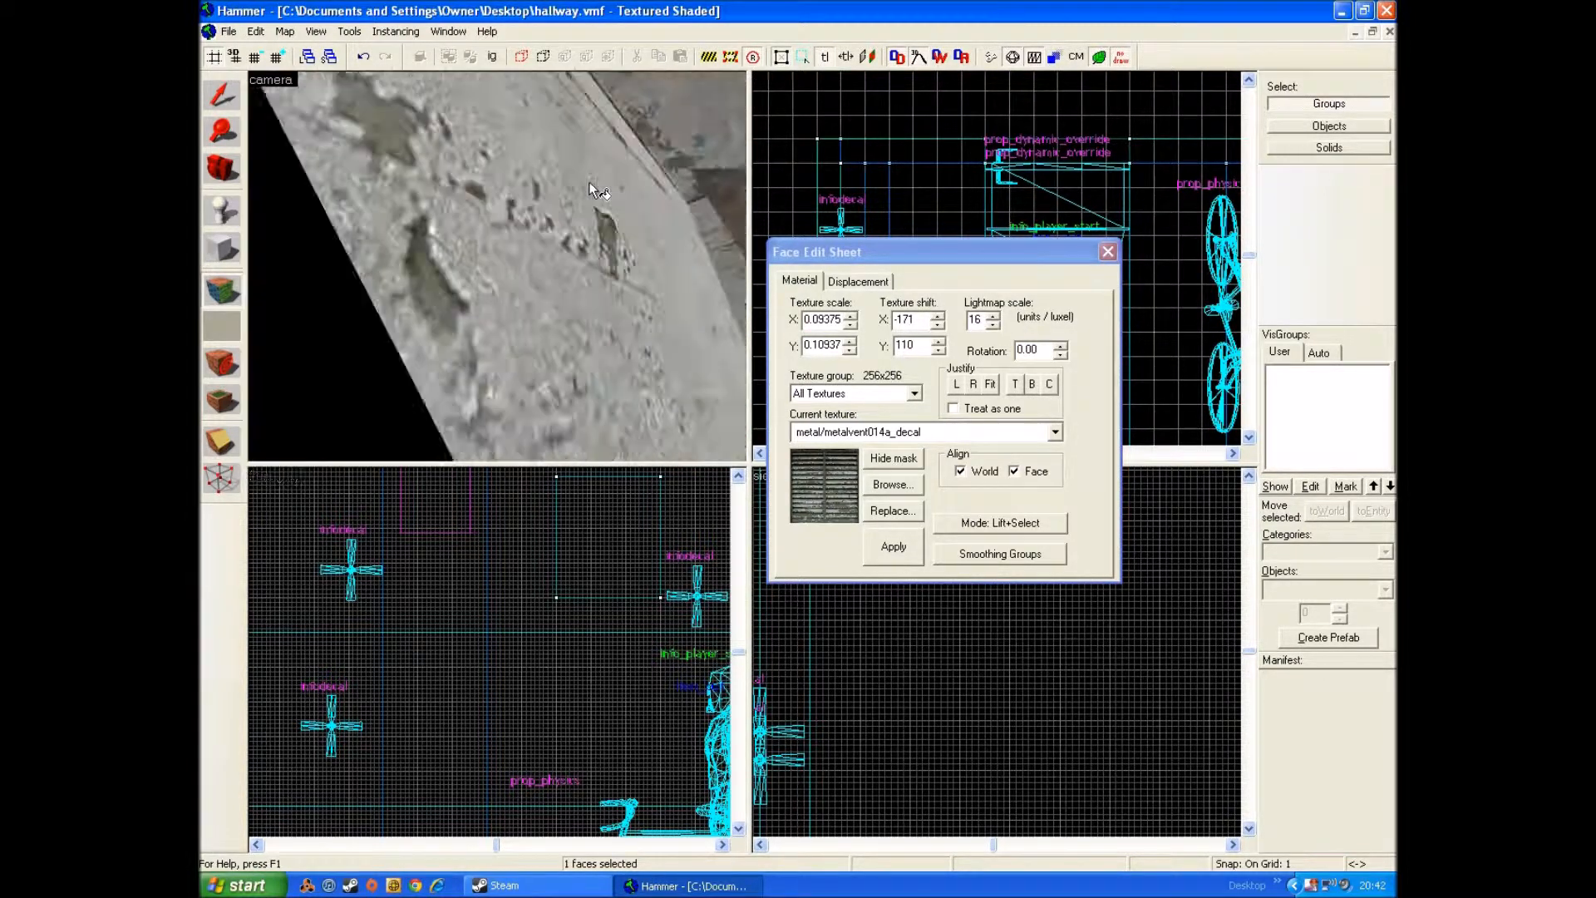
key("s")
right_click(559, 274)
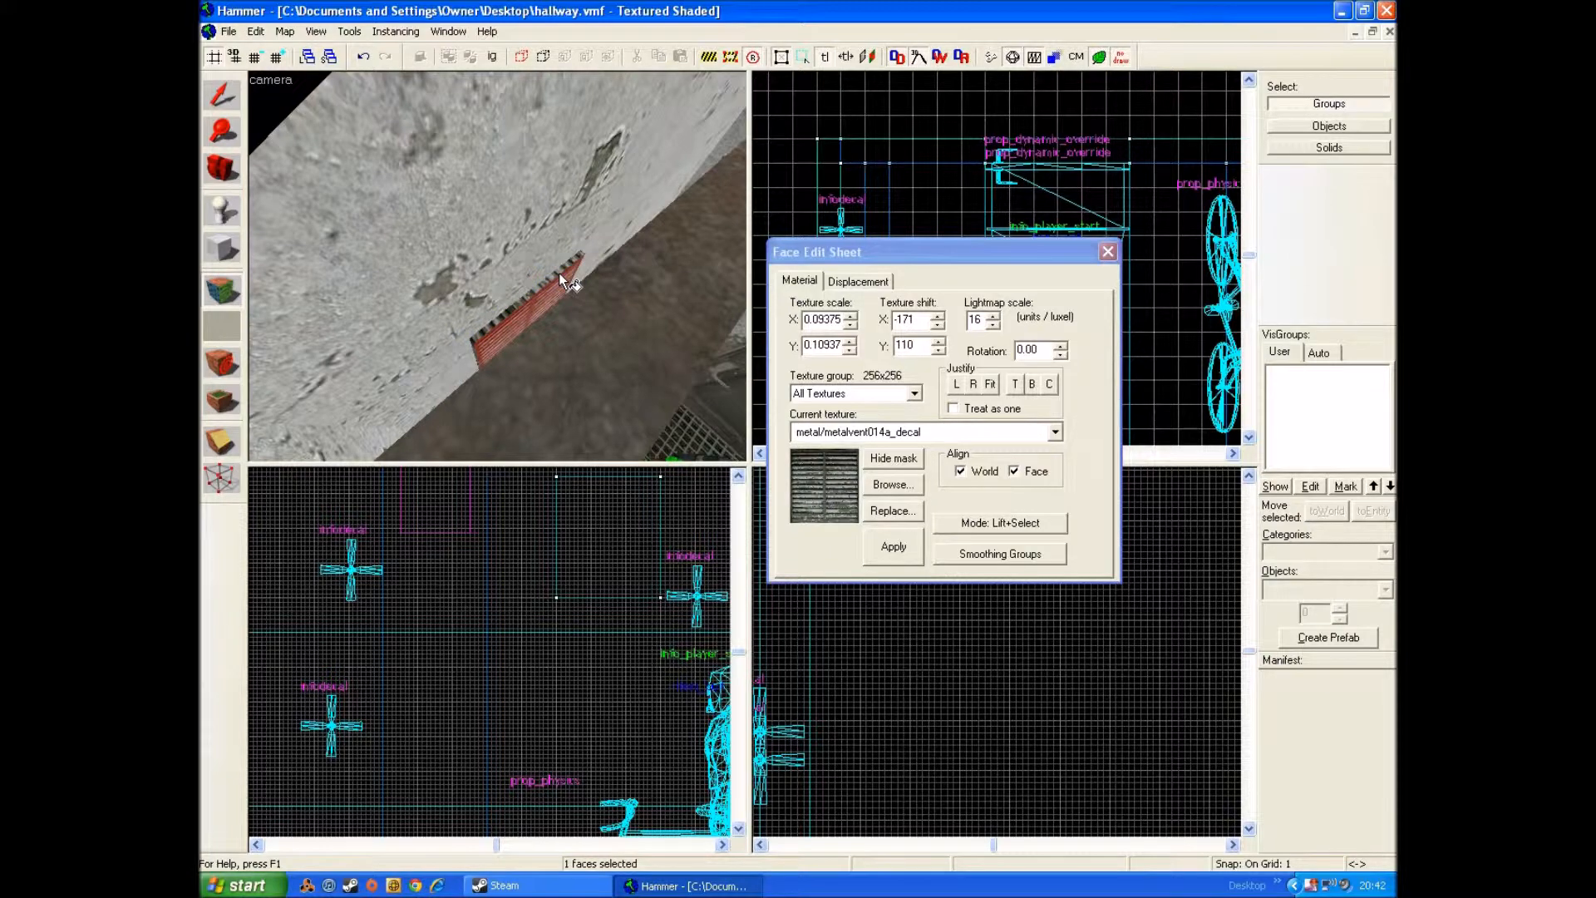
key("s")
key("Up")
key("w")
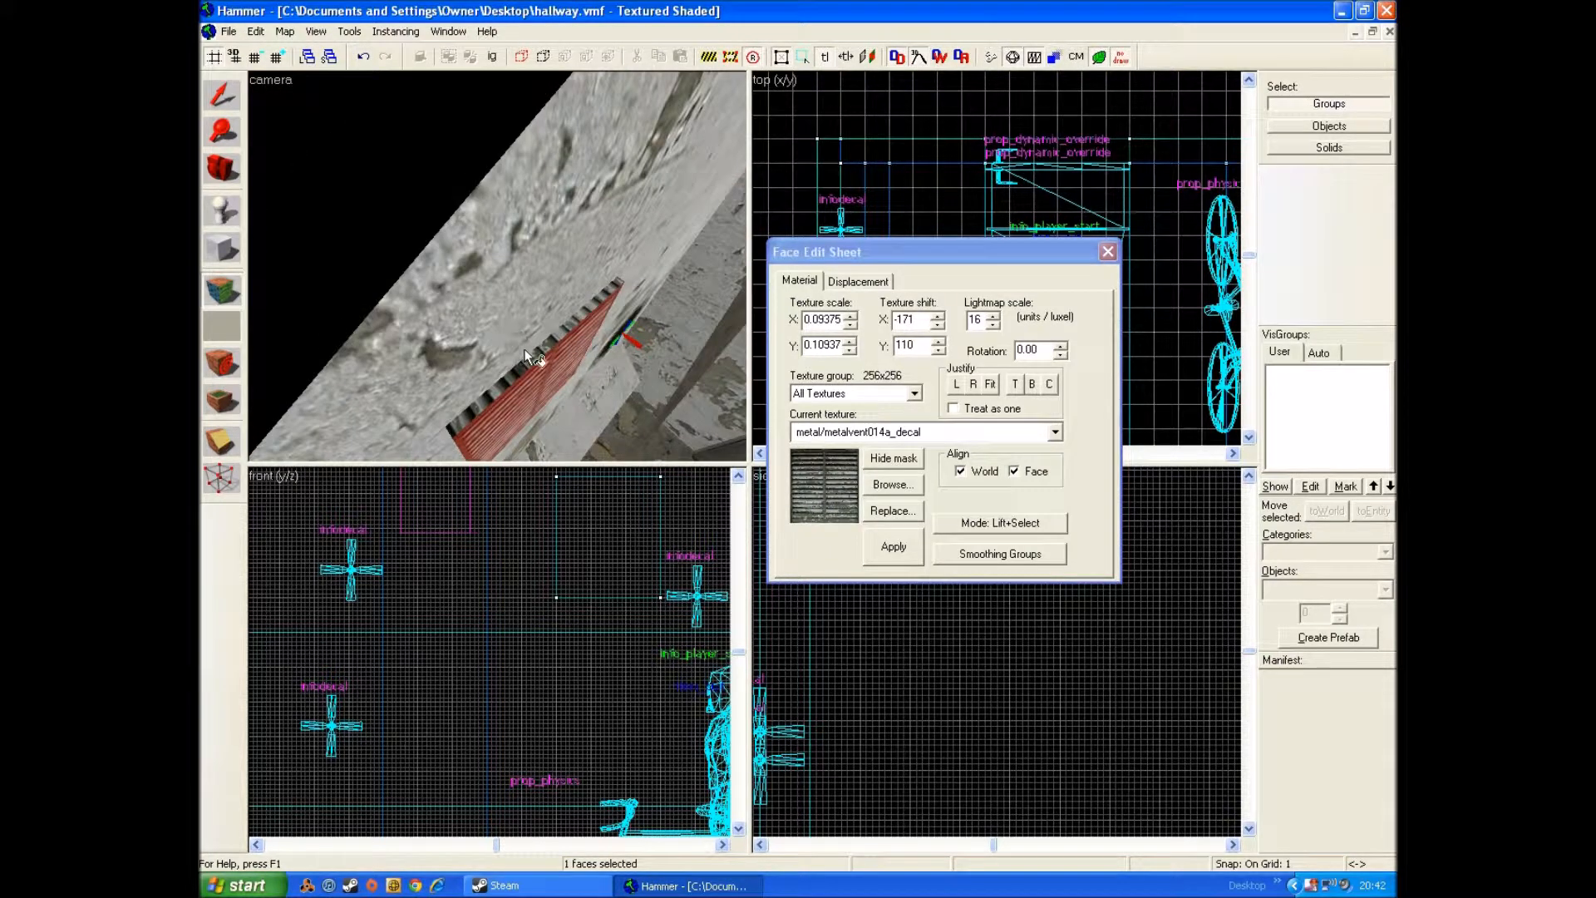
left_click(1041, 351)
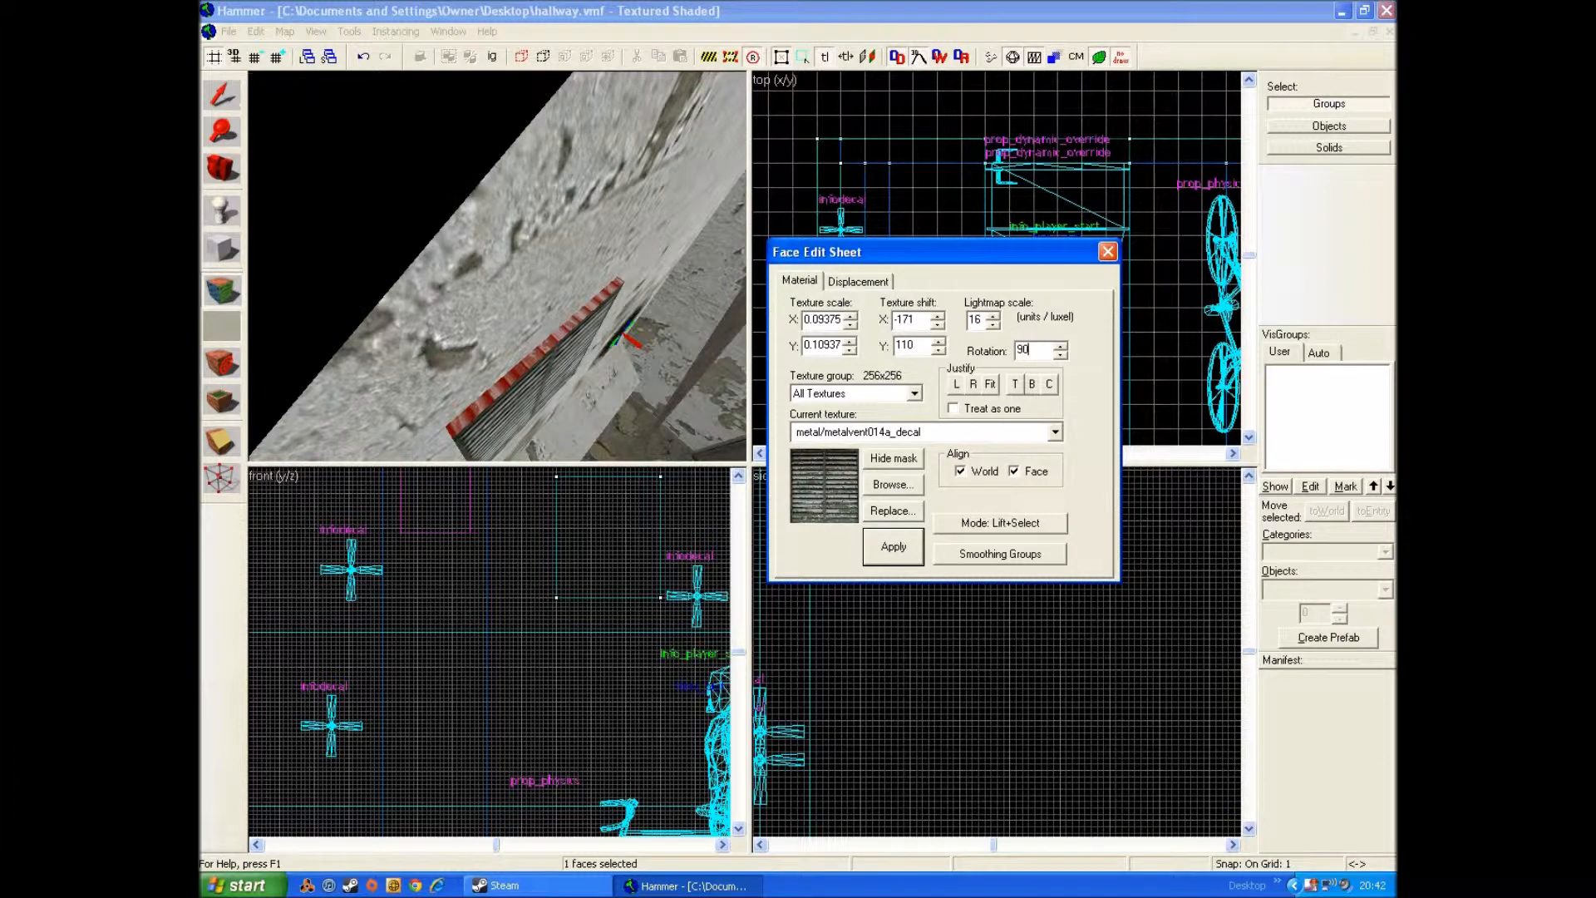
key("Return")
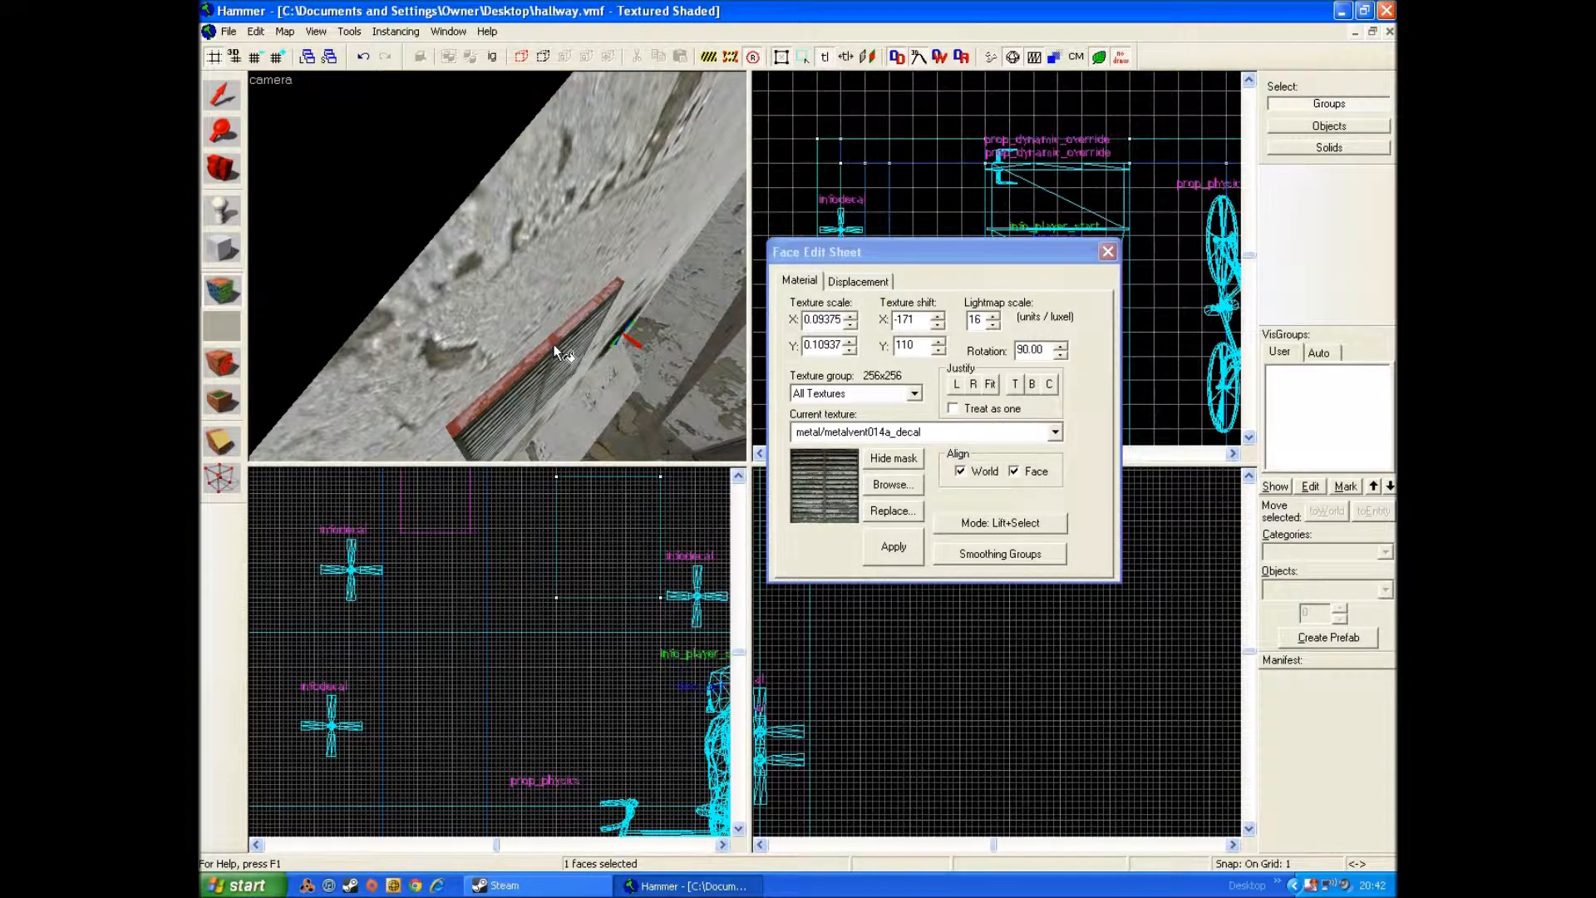
Step: Apply the vent texture to the block's remaining untextured lower edge
key("z")
key("s")
key("w")
key("s")
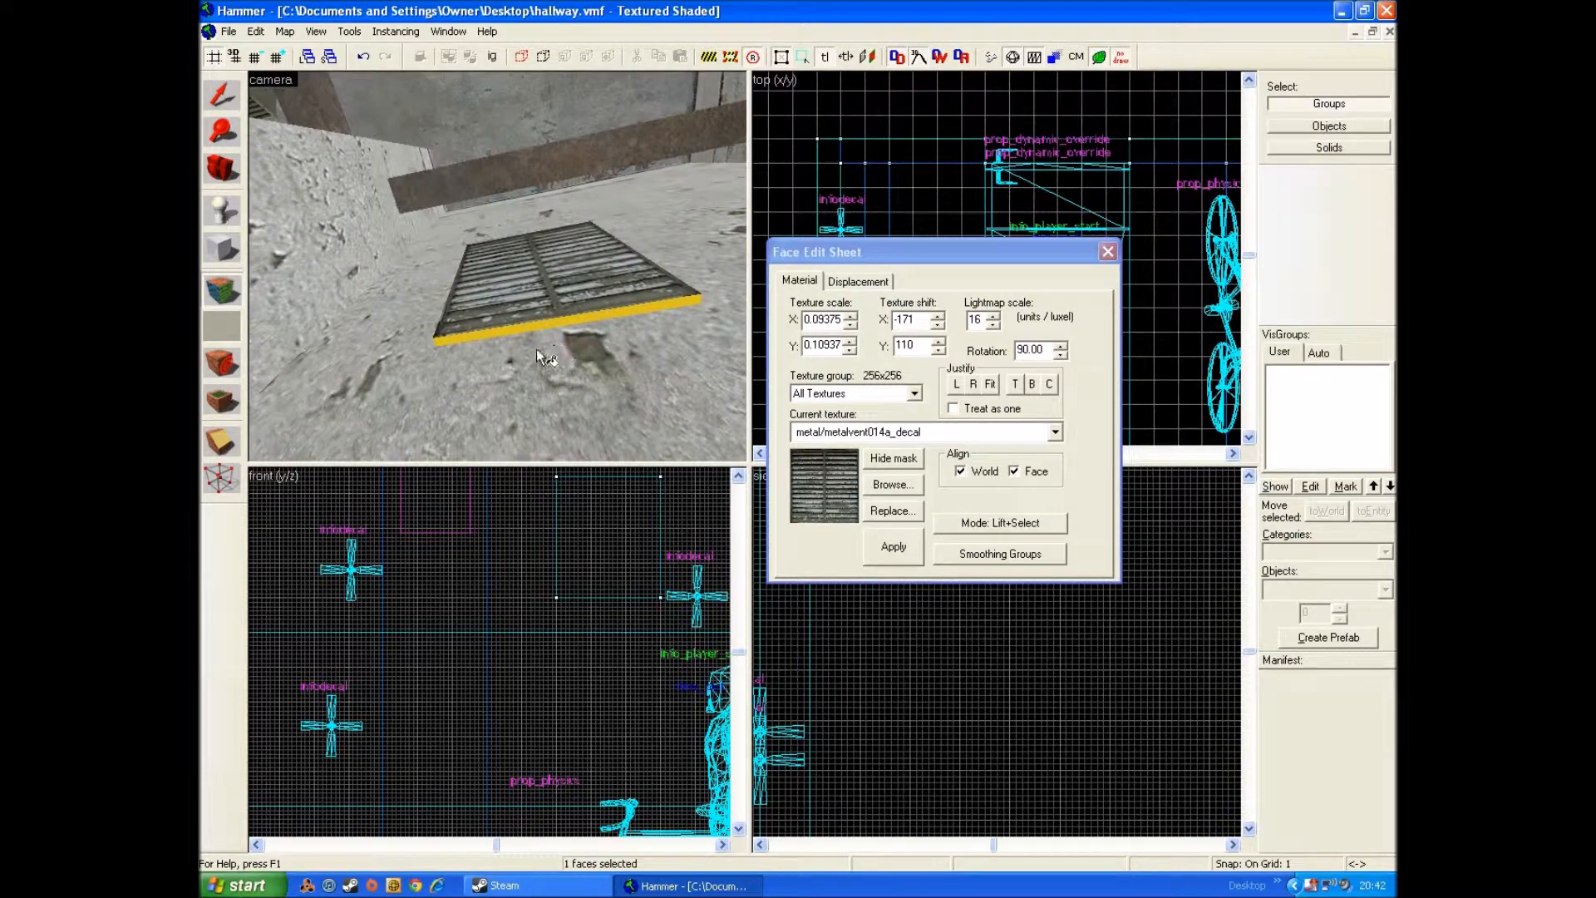
right_click(541, 329)
Step: Move the finished vent block along the side wall to the corner near the door at the hallway's end
left_click(222, 94)
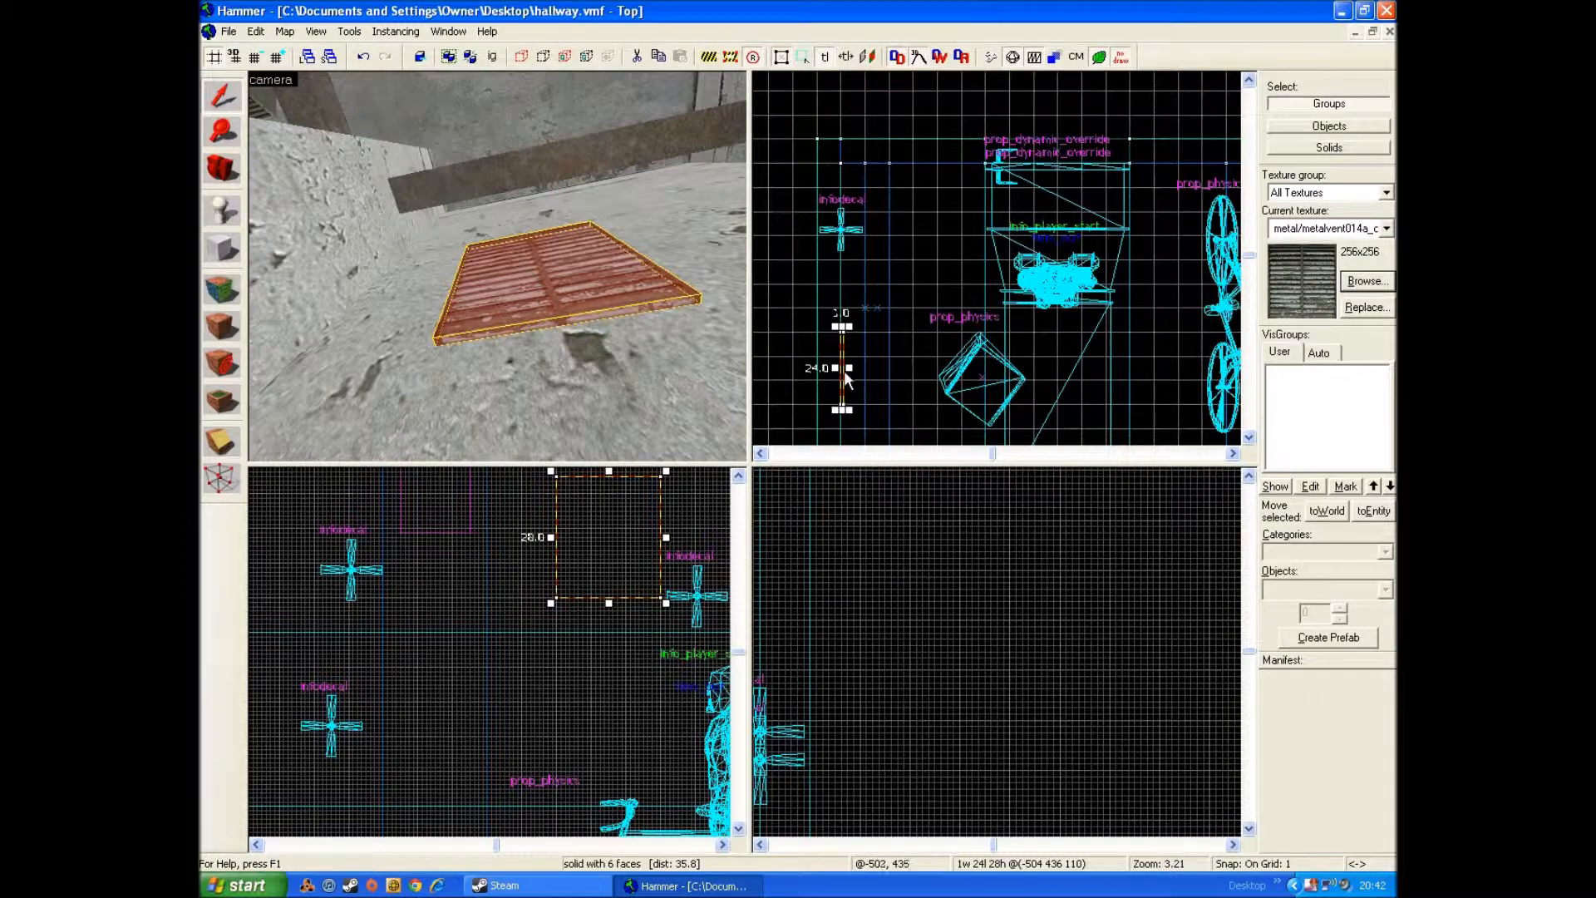
mouse_move(844, 371)
left_mouse_down()
mouse_move(821, 778)
mouse_move(881, 847)
mouse_move(910, 798)
mouse_move(939, 418)
mouse_move(991, 659)
mouse_move(977, 510)
mouse_move(944, 759)
mouse_move(1081, 206)
mouse_move(895, 368)
mouse_move(820, 362)
left_mouse_up()
scroll(834, 582, "down", 6)
scroll(895, 368, "up", 9)
key("z")
key("s")
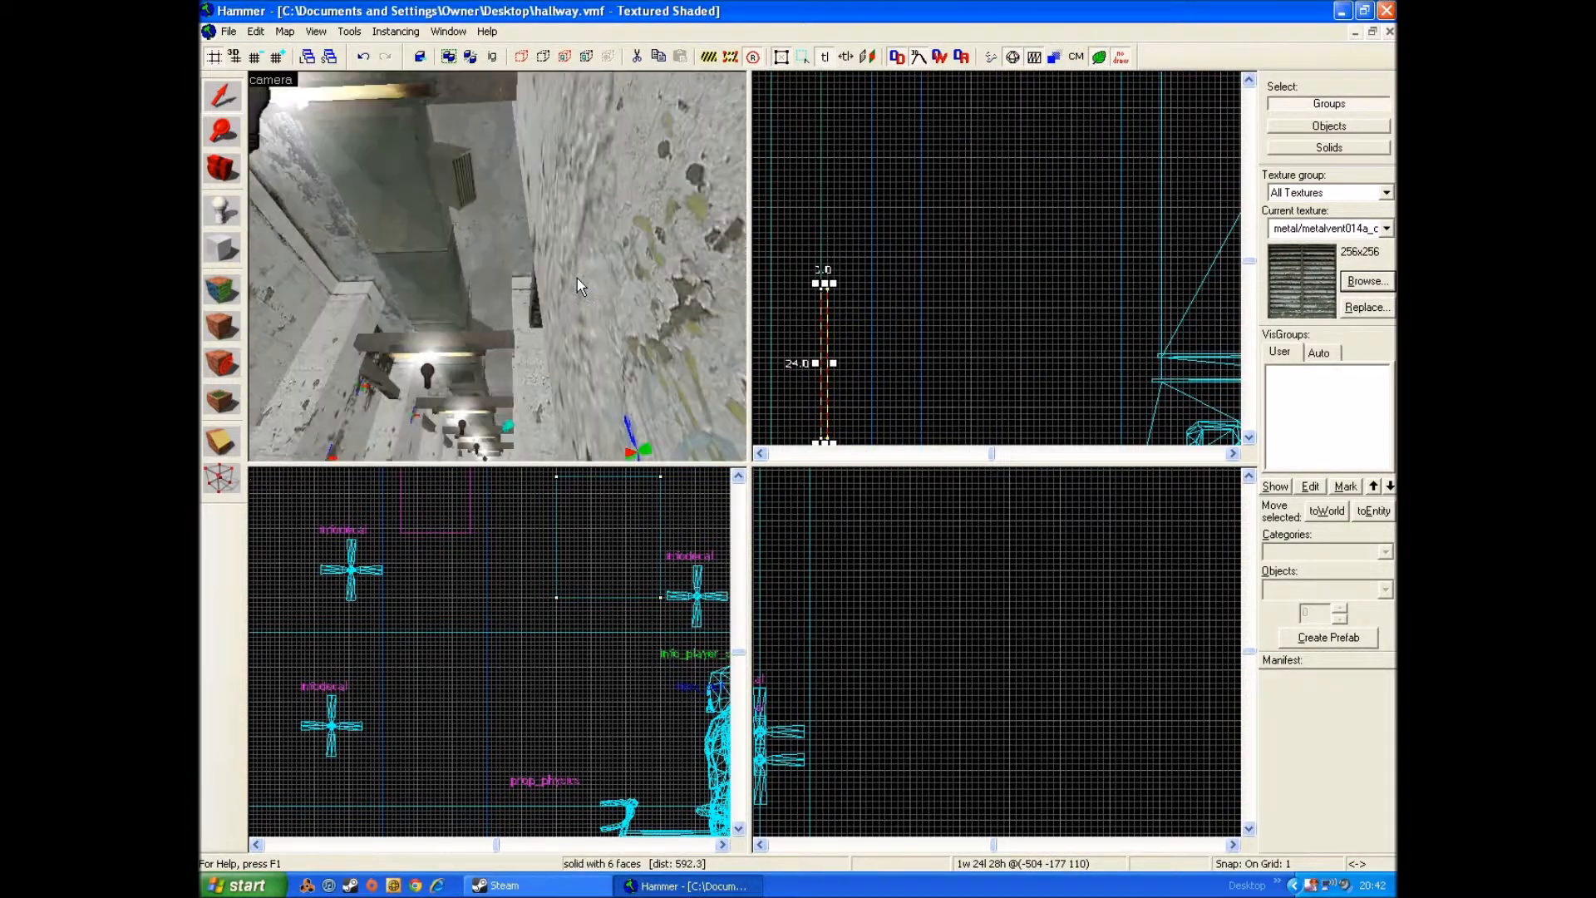
key("w")
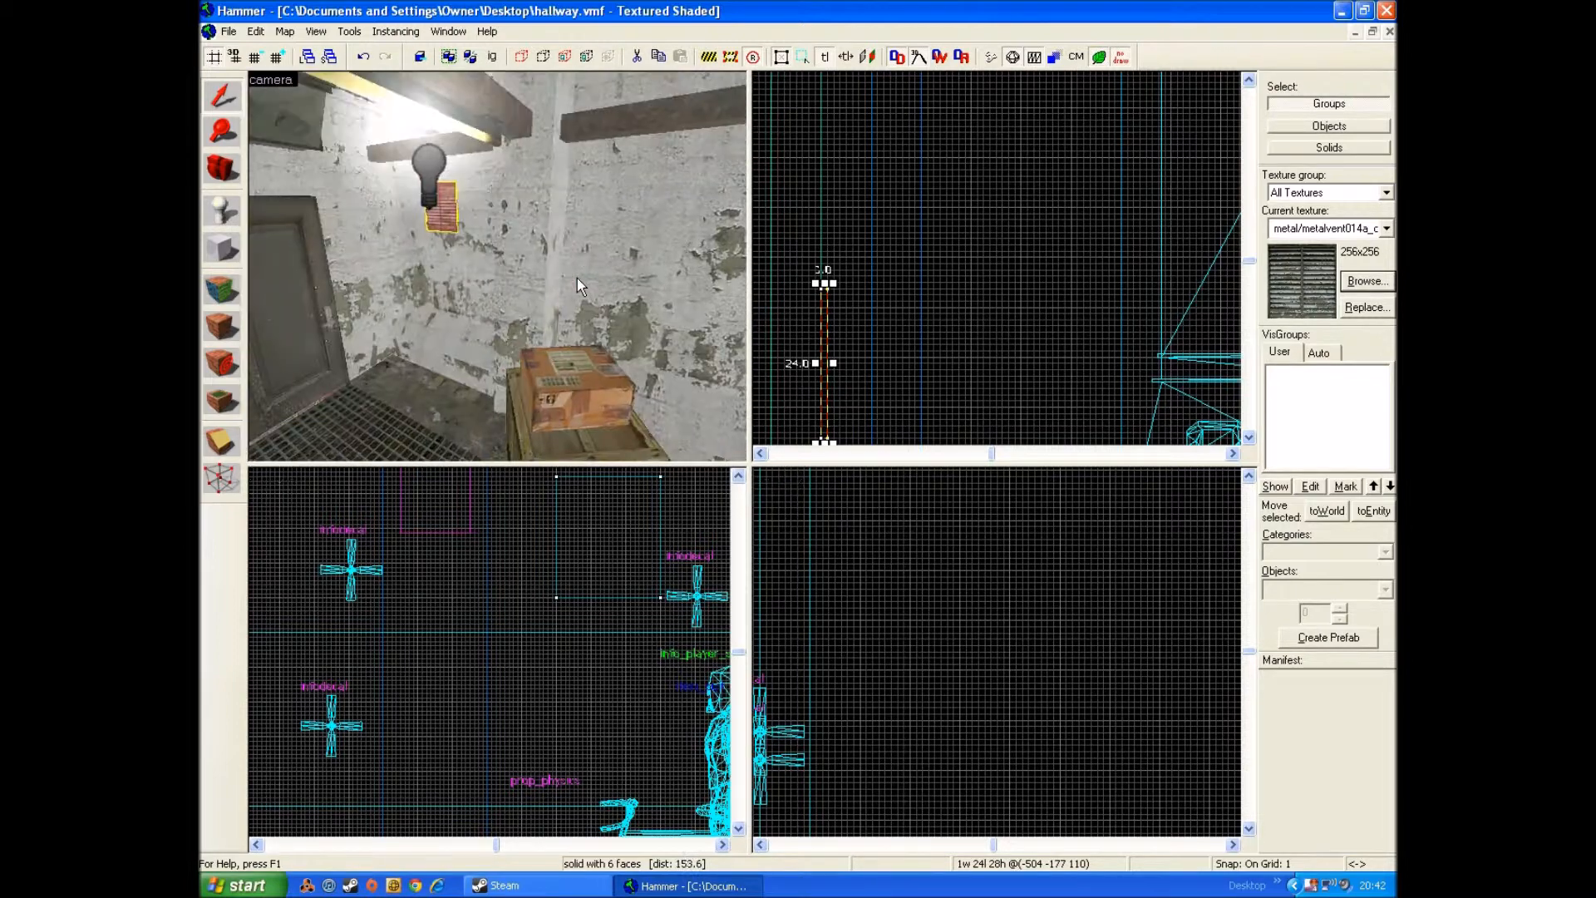
key("w")
key("z")
Step: Shift the vent block slightly along the wall and lower it to position -504 -164 98
scroll(854, 409, "down", 1)
scroll(808, 549, "down", 7)
scroll(773, 569, "down", 2)
key("Left")
key("Left")
key("Left")
key("Left")
key("Left")
key("Right")
key("Right")
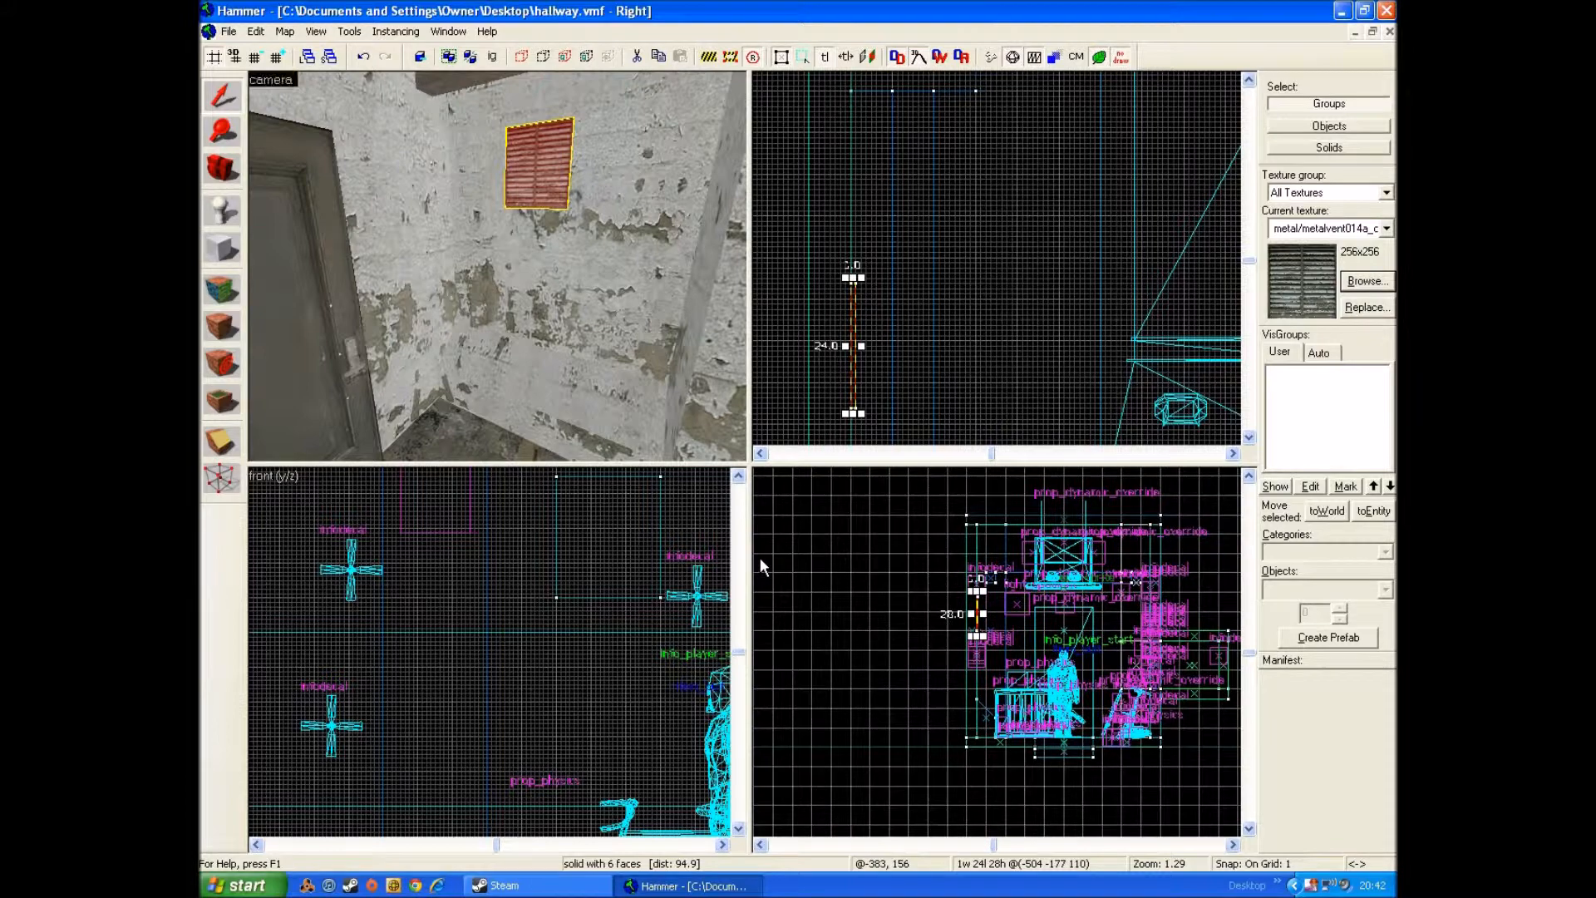
scroll(470, 616, "down", 9)
key("Left")
key("Left")
key("Left")
key("Left")
key("Left")
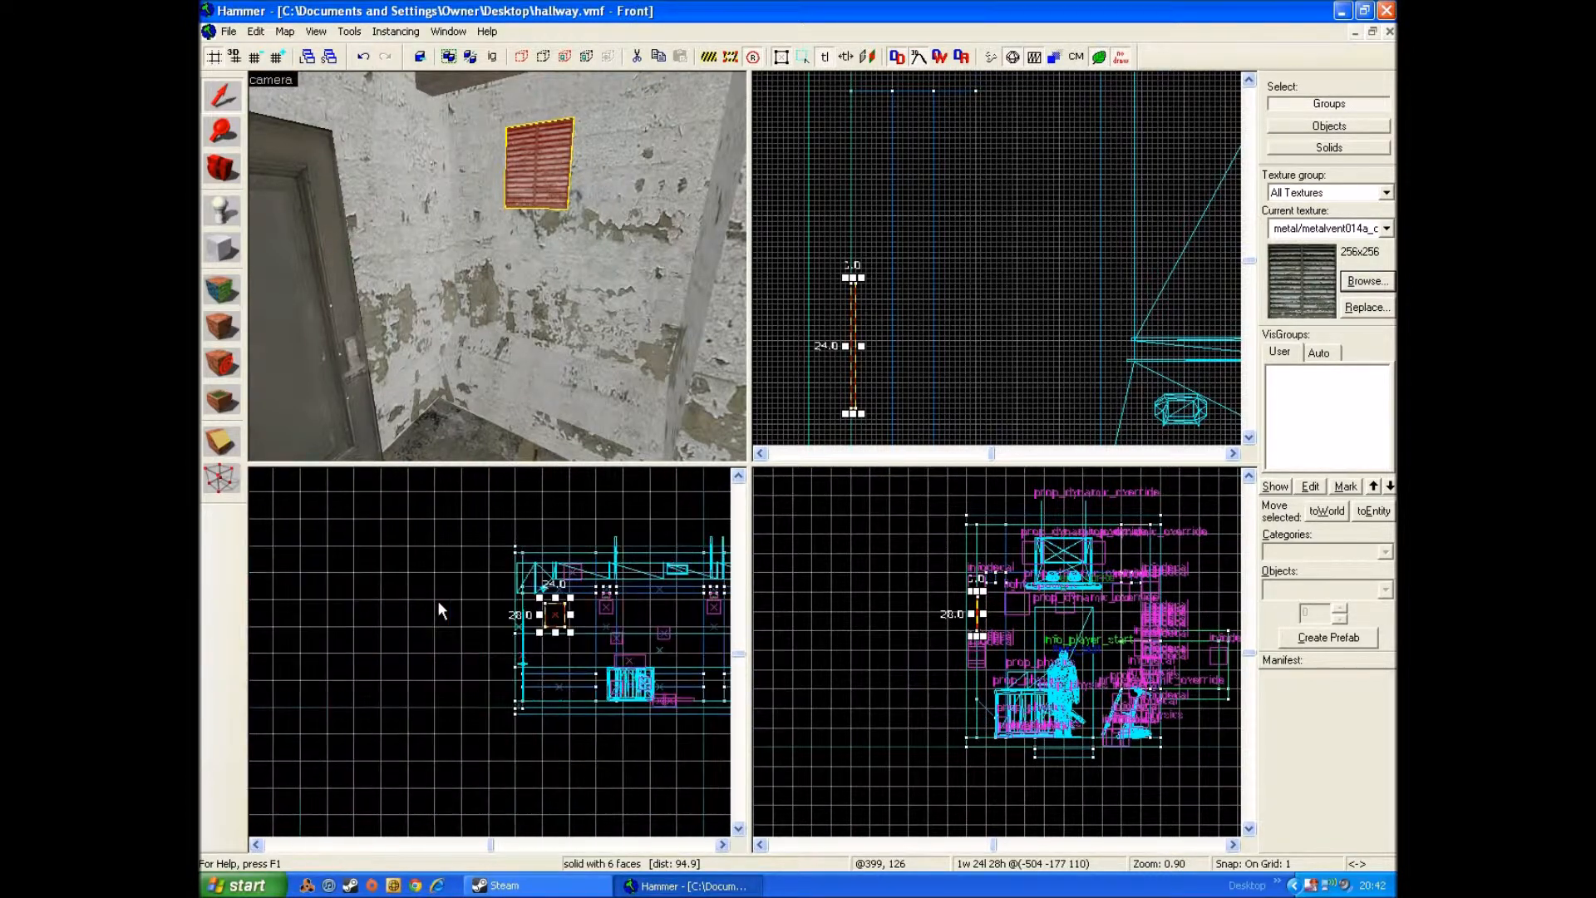
scroll(585, 623, "up", 7)
left_click_drag(487, 597, 526, 633)
scroll(540, 337, "down", 1)
Step: Choose decals/decalgraffiti001c as the current texture, filtering the texture list by "decals"
key("Right")
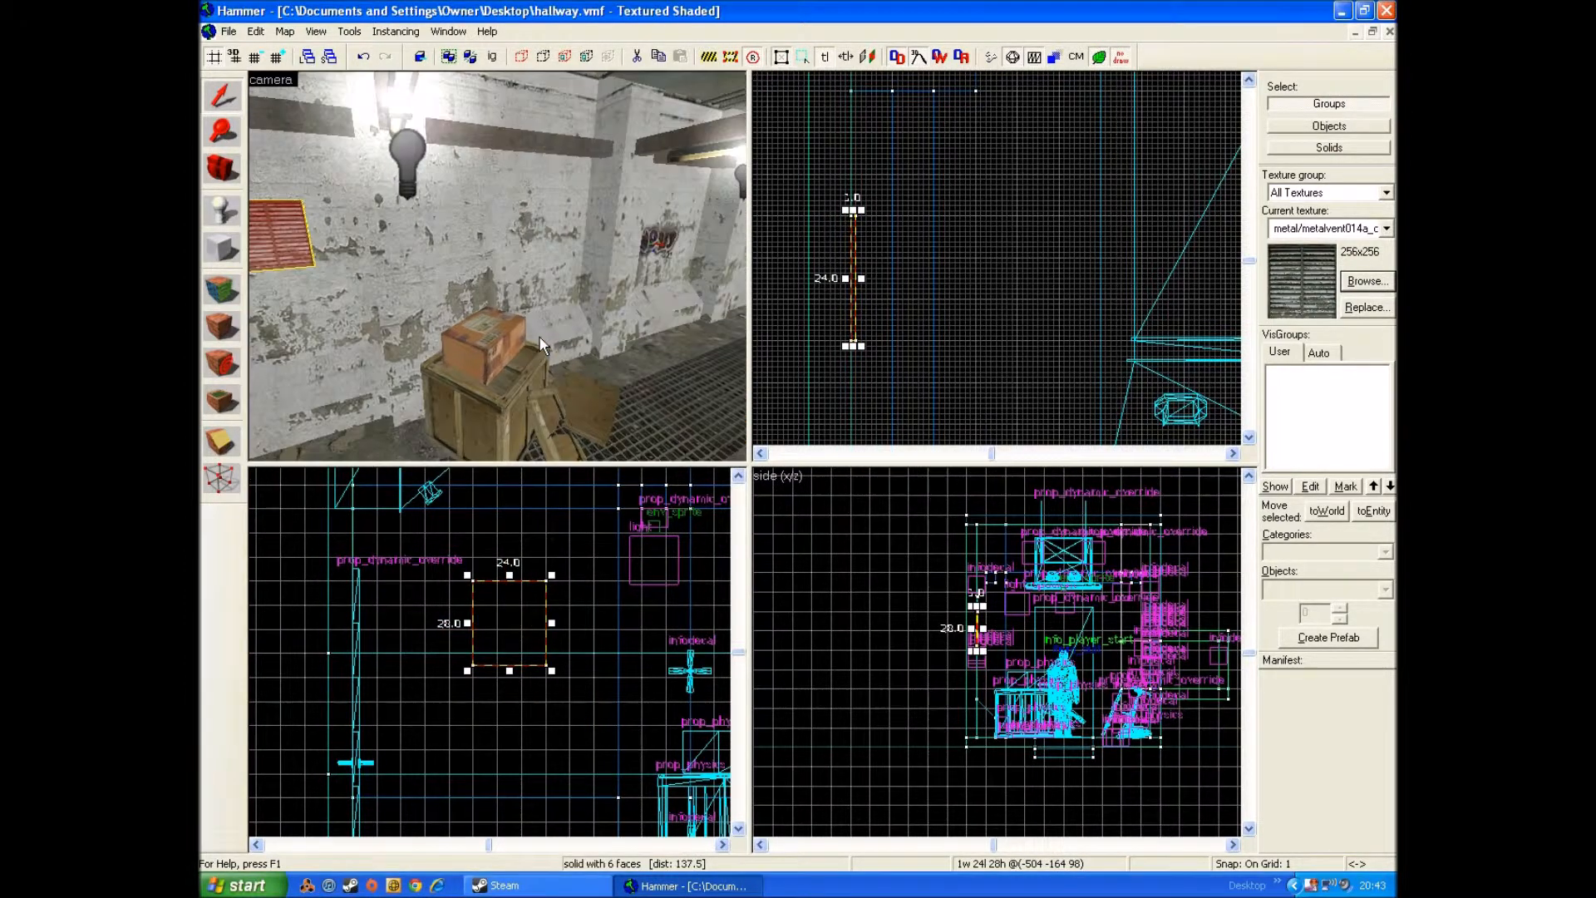
key("Right")
key("w")
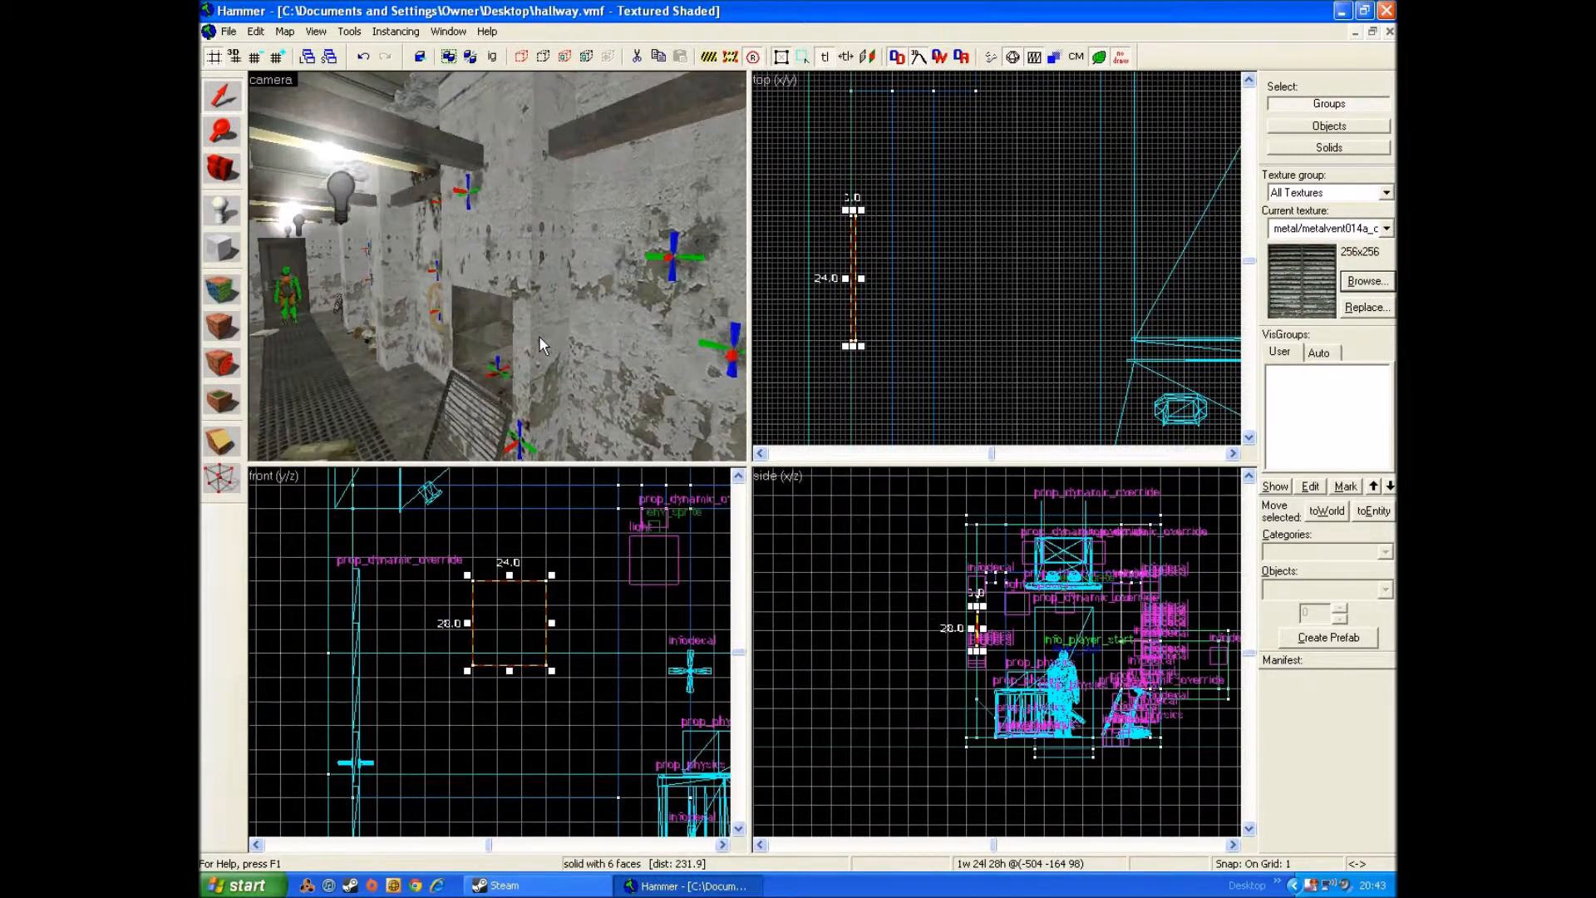
left_click(221, 325)
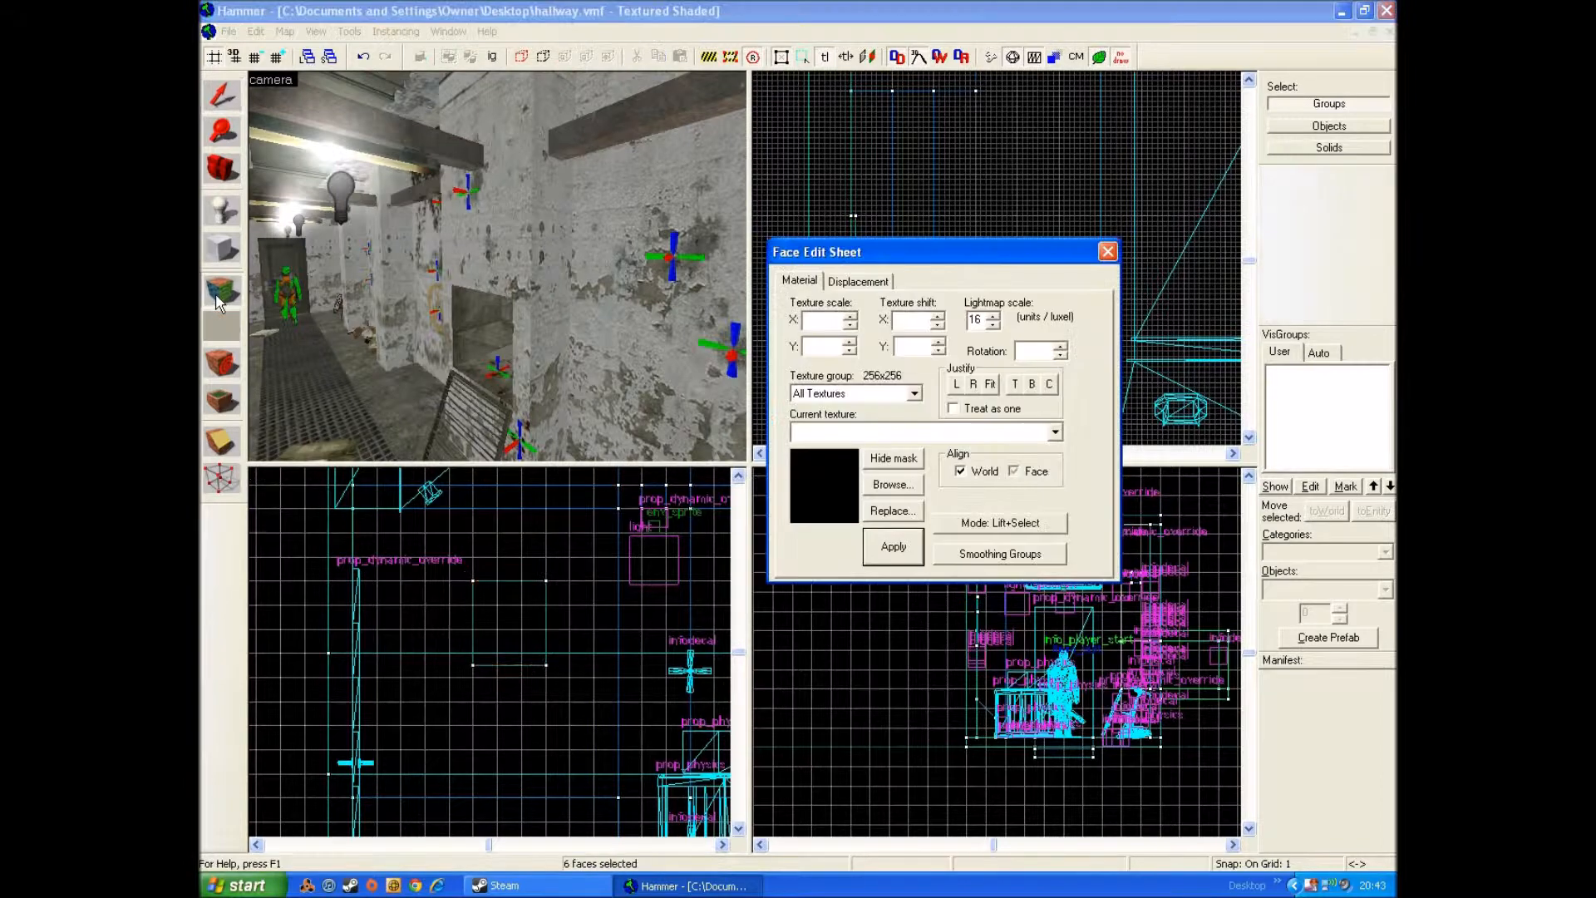
left_click(889, 485)
type("decals")
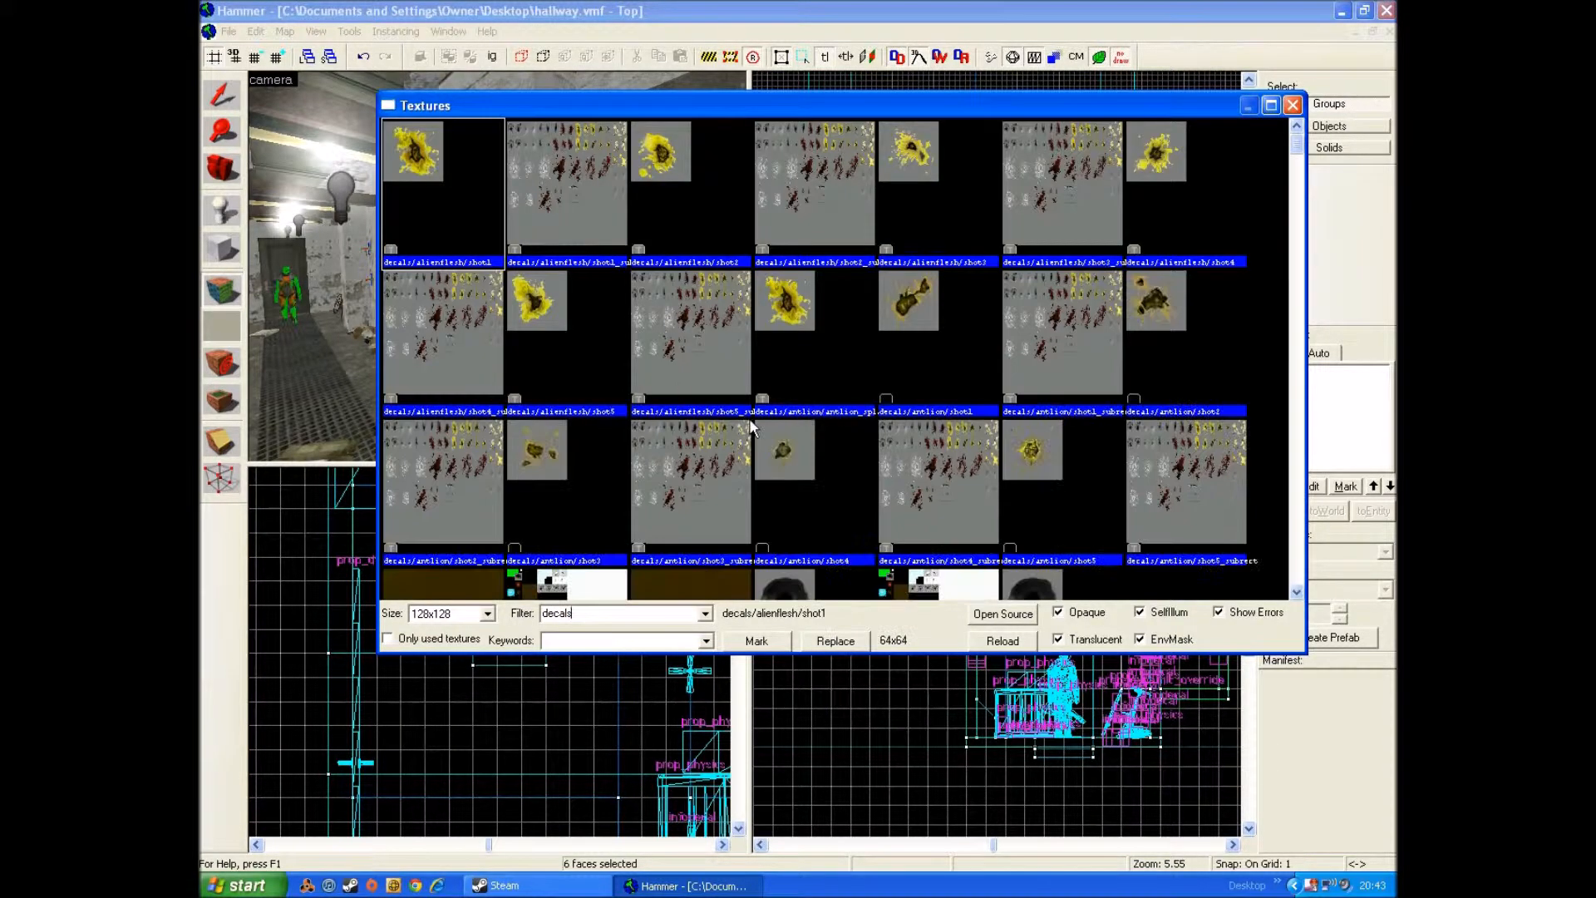
left_click_drag(1299, 148, 1297, 285)
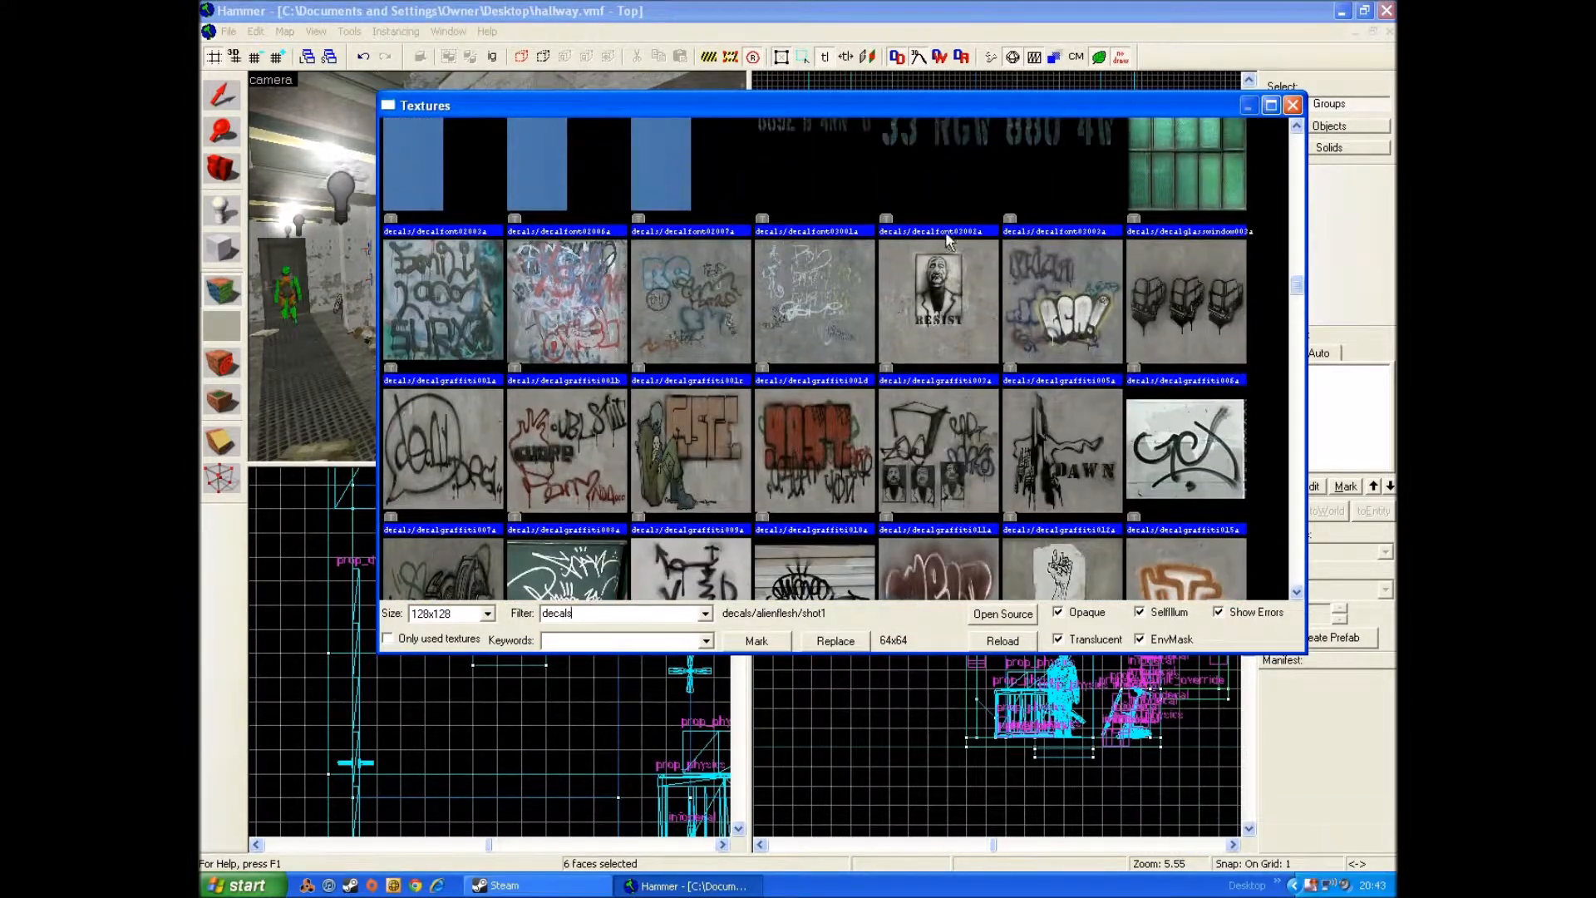
double_click(705, 302)
Step: Place the graffiti decal on the wall bay behind the crates, undoing a first placement beside the posters
left_click(222, 363)
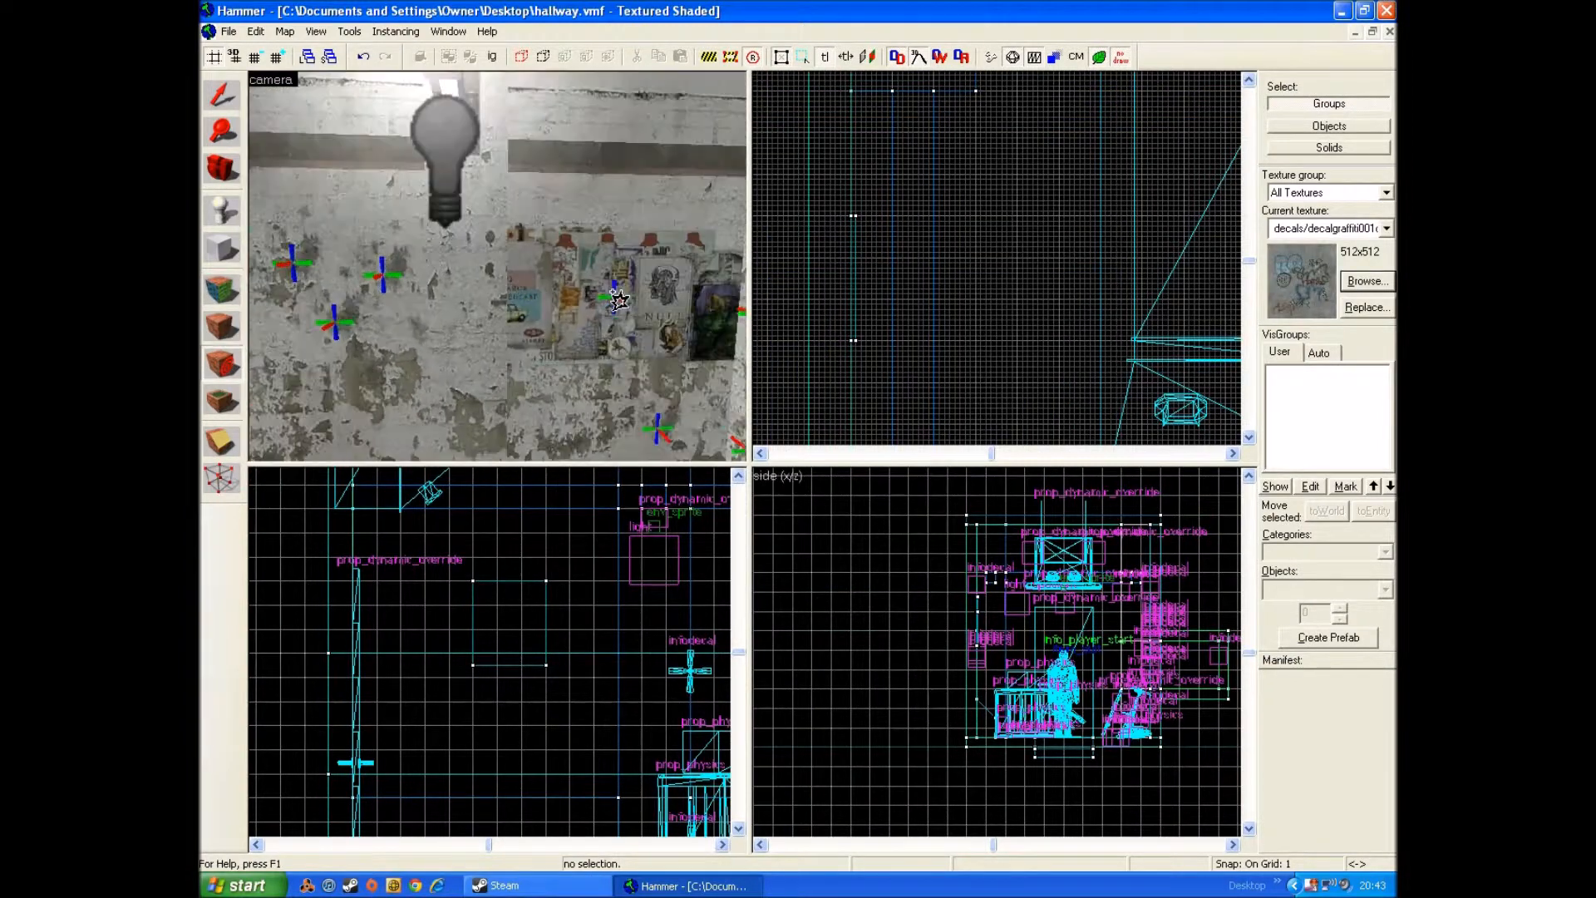
left_click(557, 302)
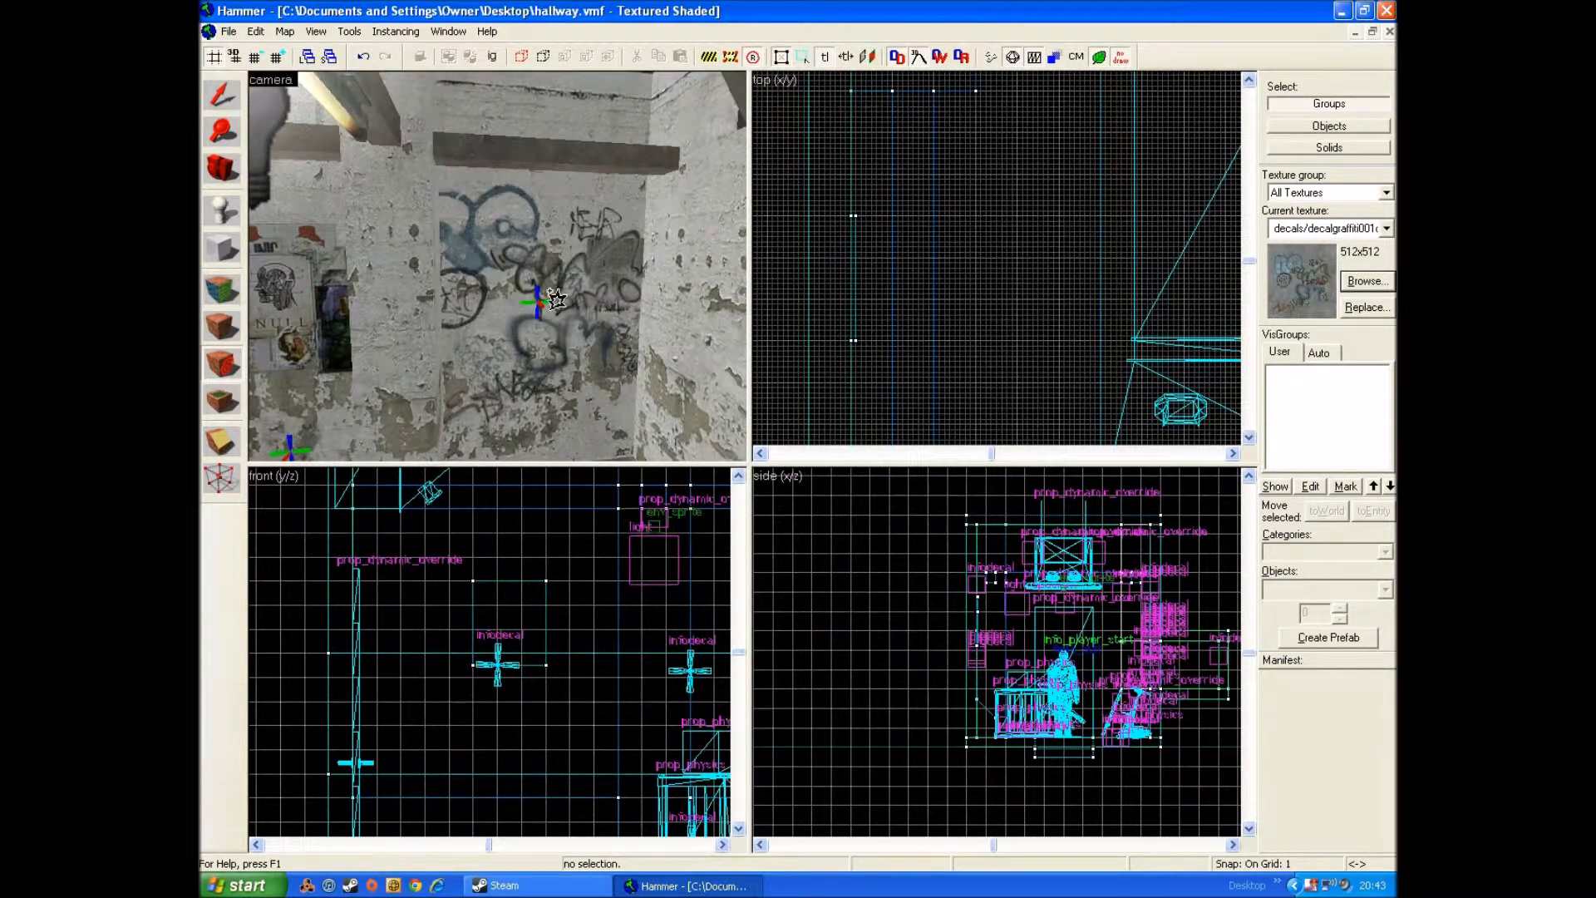
key("ctrl+z")
scroll(549, 292, "down", 3)
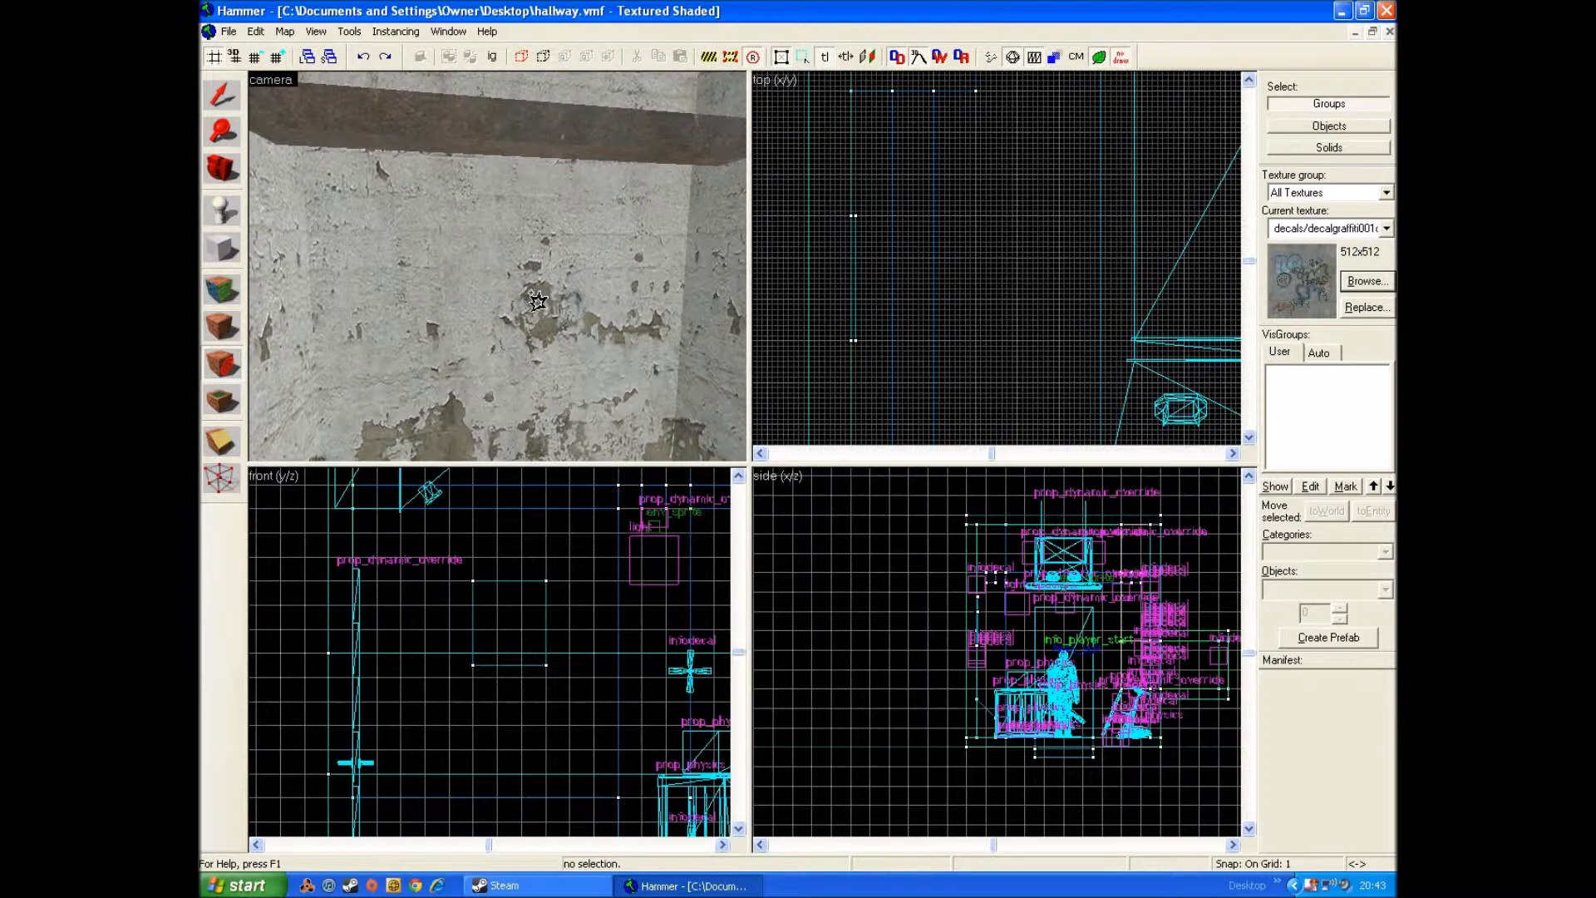
left_click(517, 300)
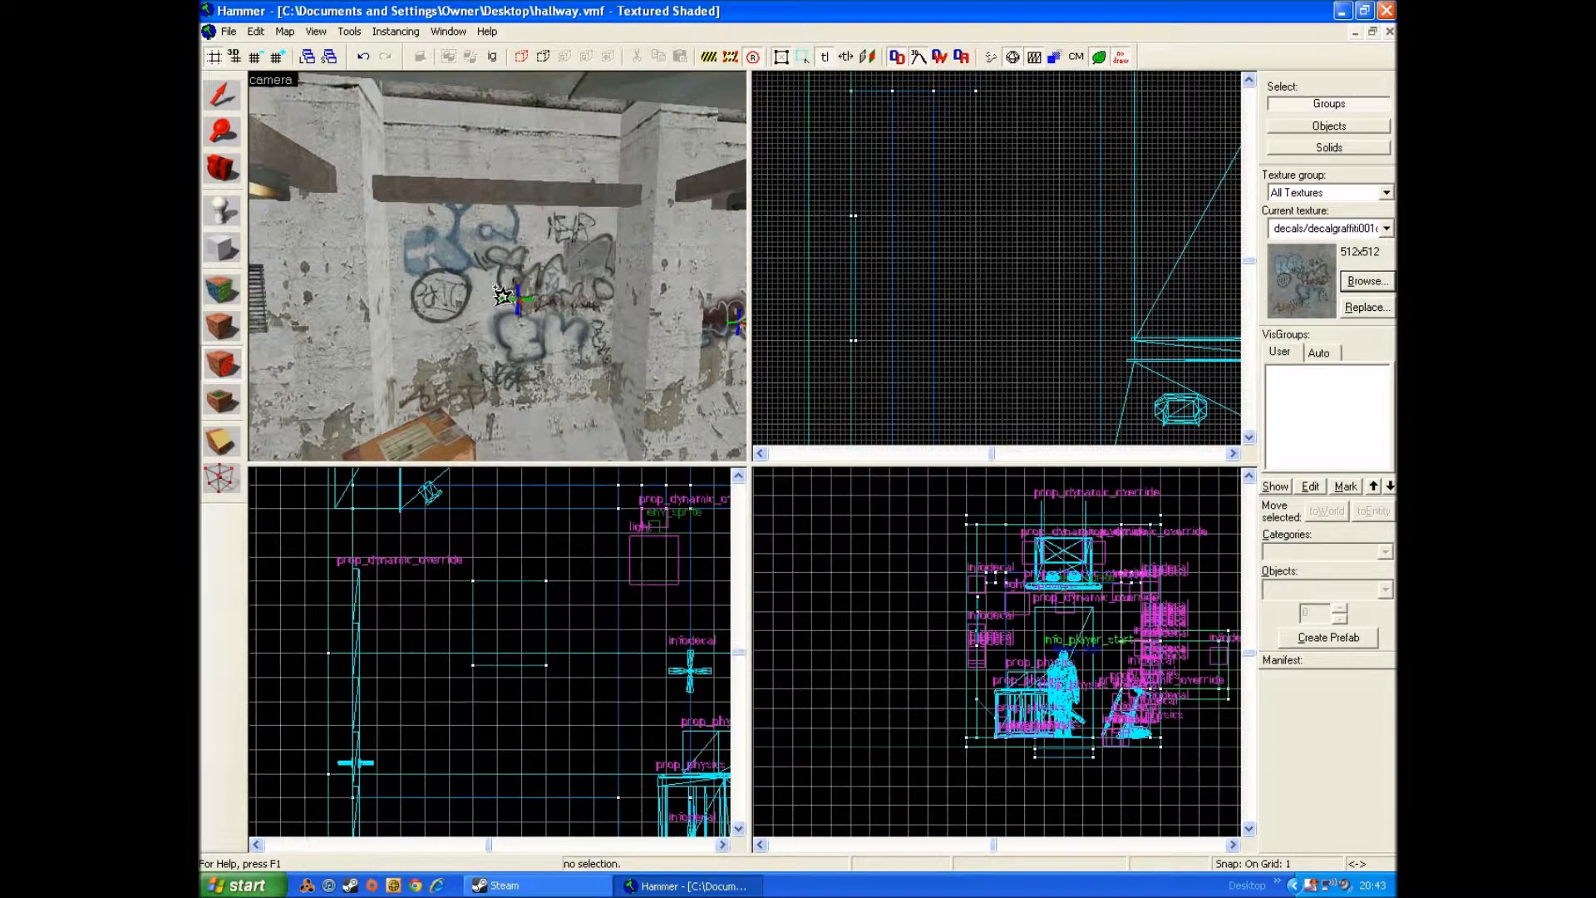
Step: Choose decals/decalstain005a from the decal textures as the current texture
left_click(221, 323)
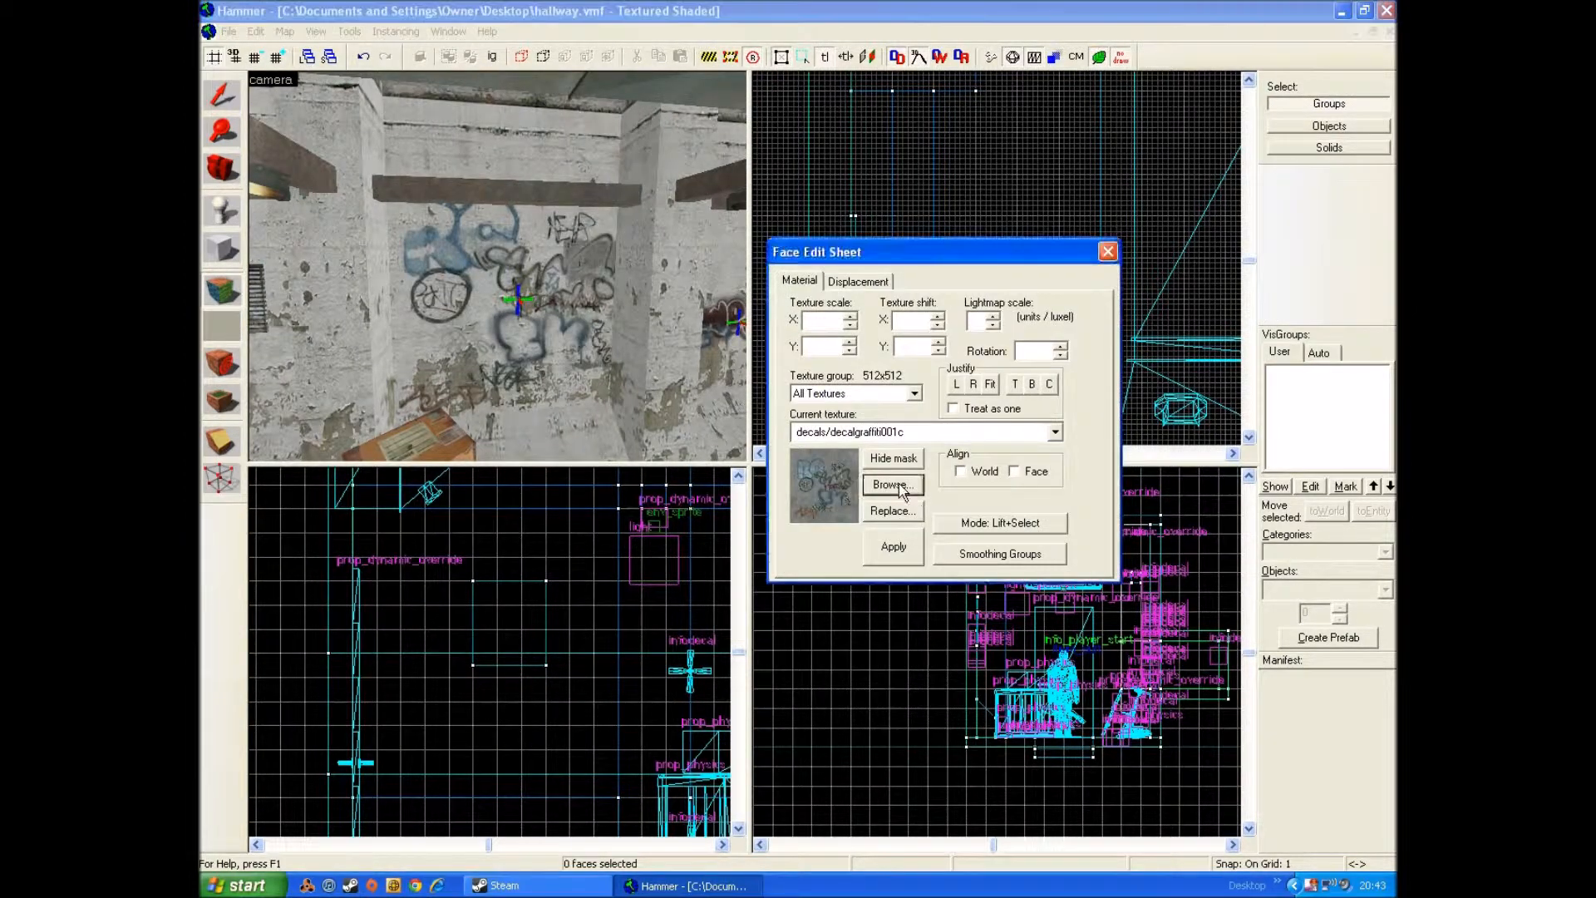
left_click(906, 494)
left_click_drag(1302, 308, 1306, 424)
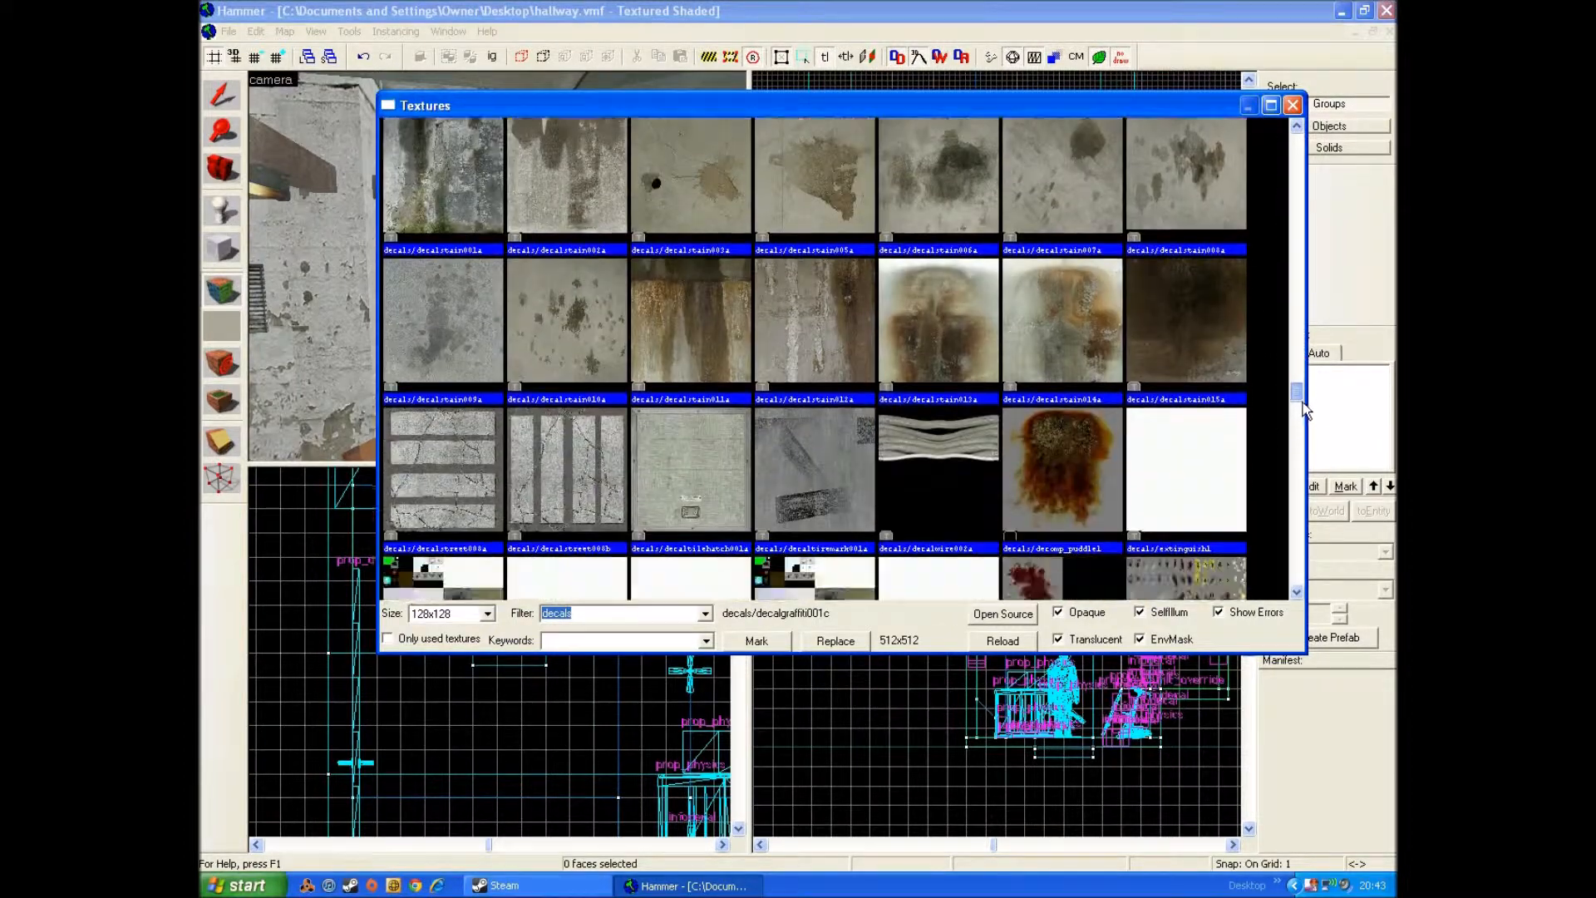
double_click(811, 191)
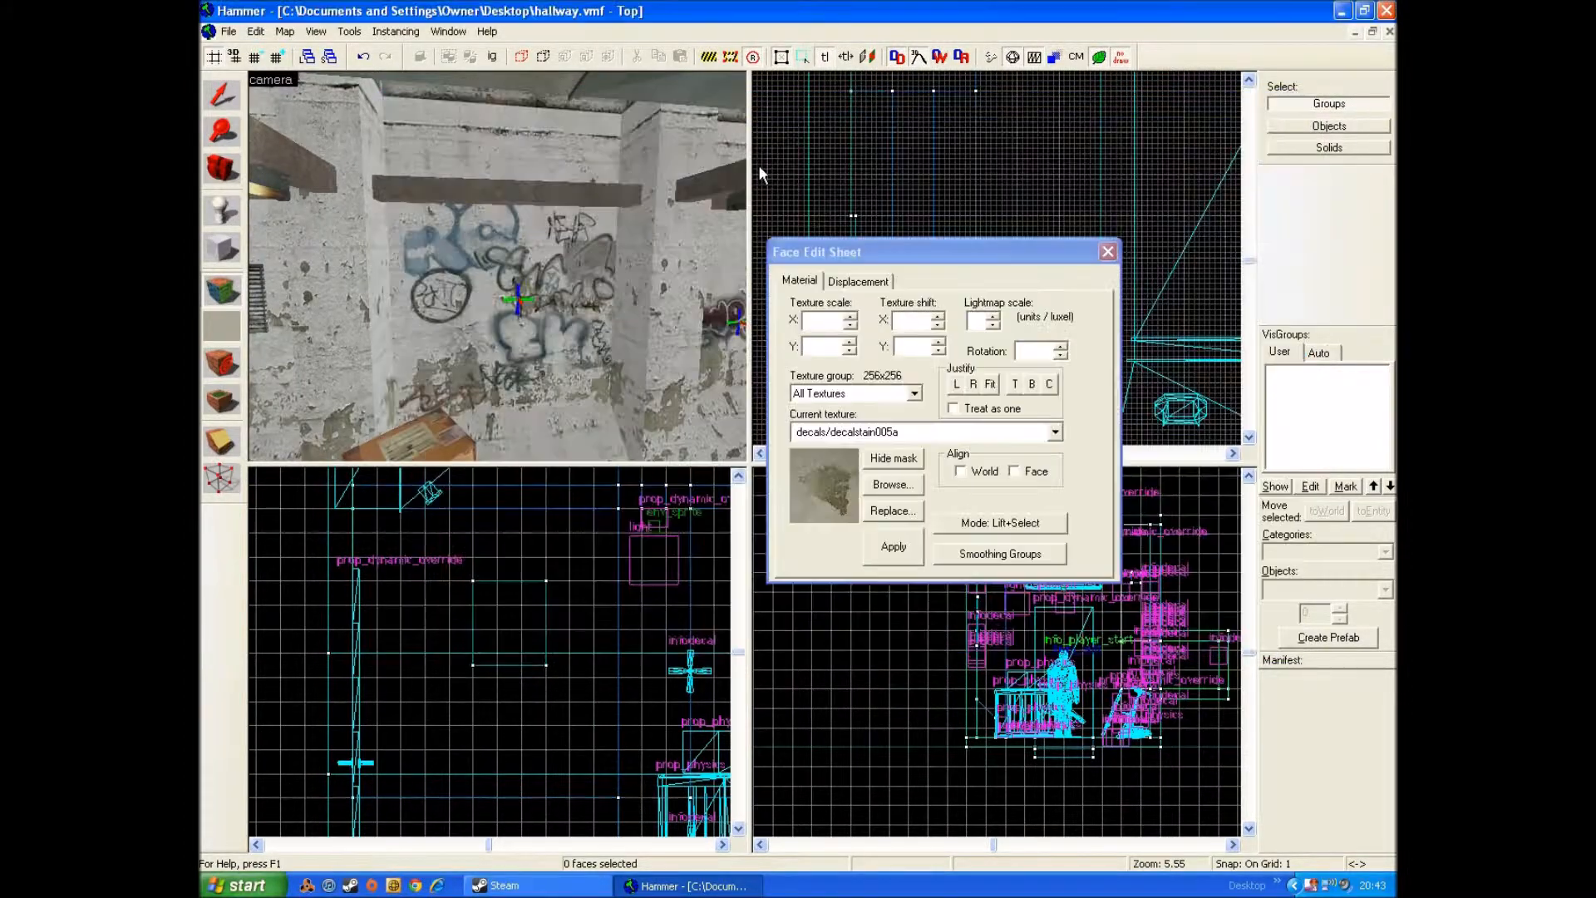
Step: Place stain decals over the wall graffiti, on the neighbouring wall bay and on the floor beside the grate
left_click(233, 367)
key("d")
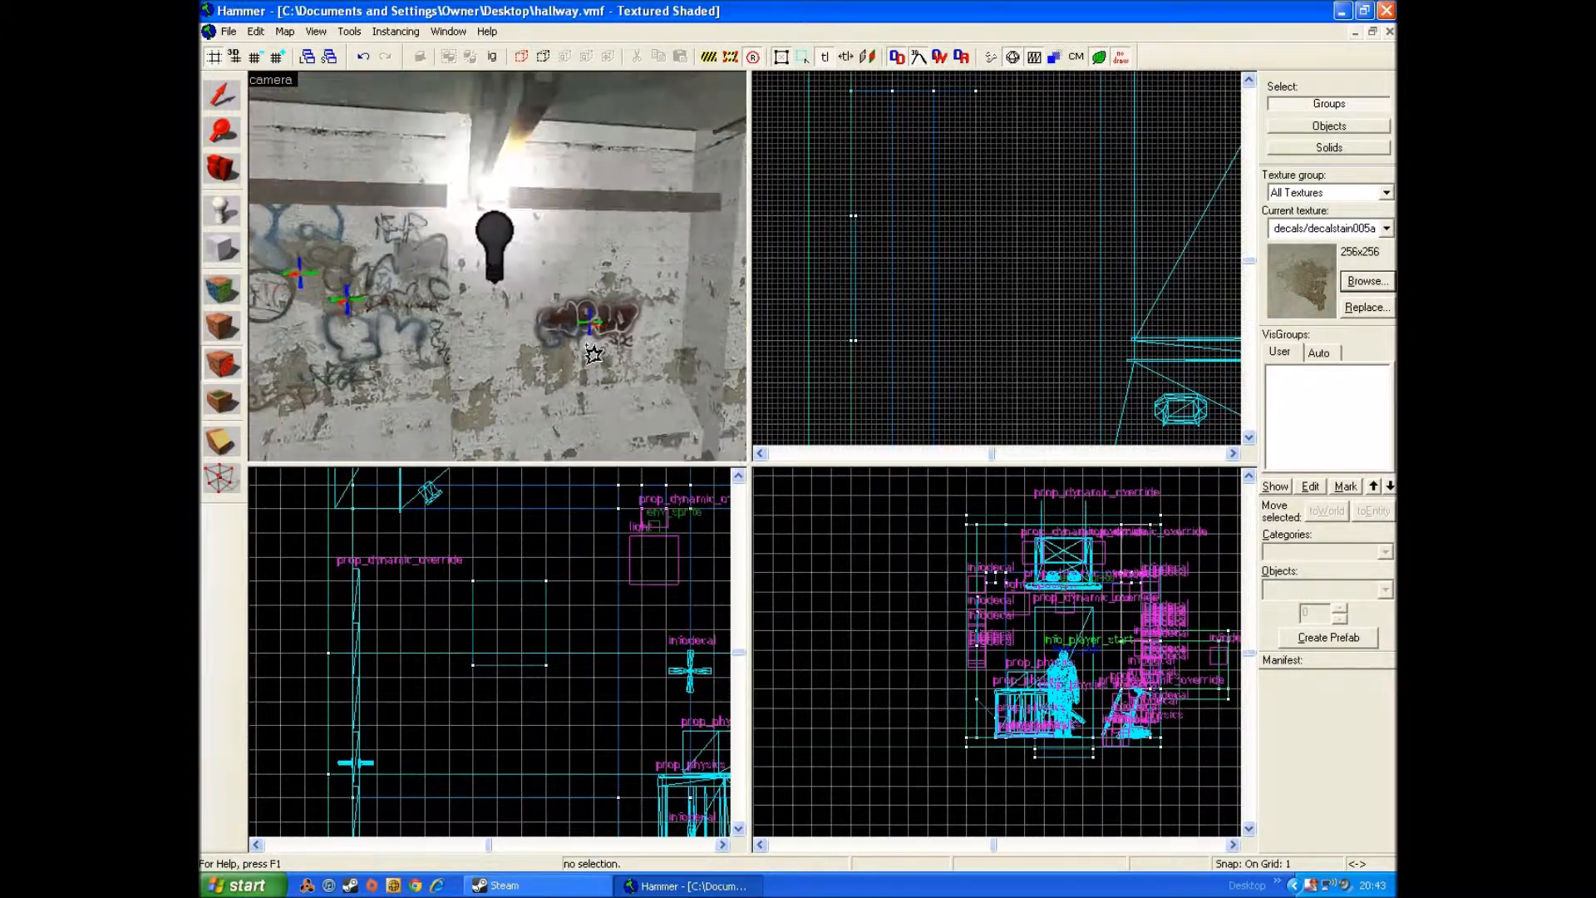
key("d")
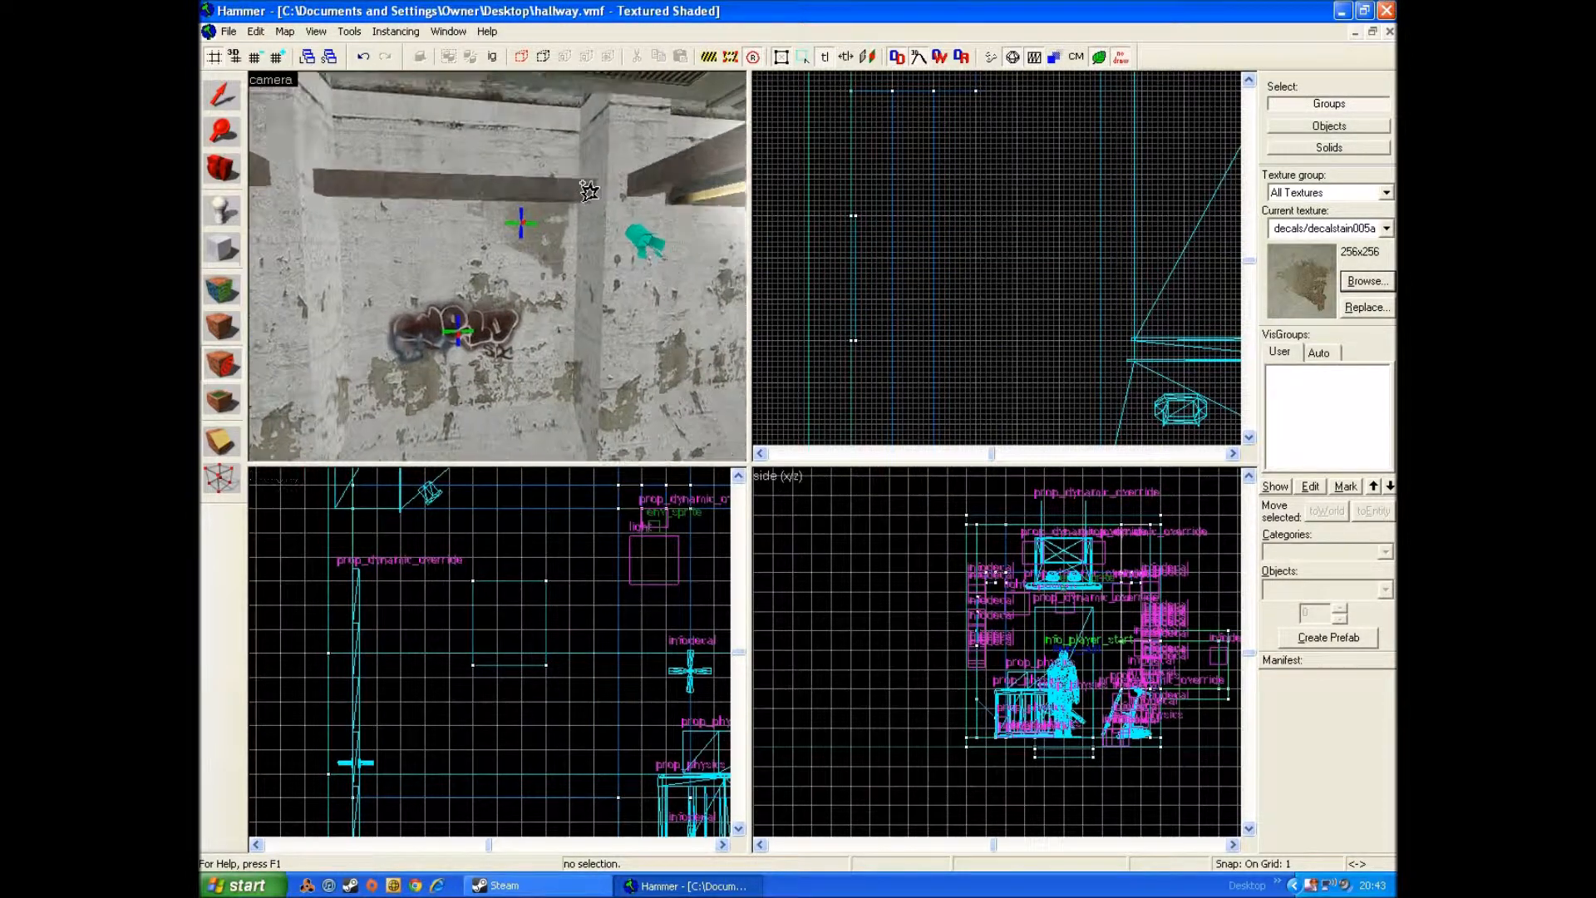
key("d")
key("z")
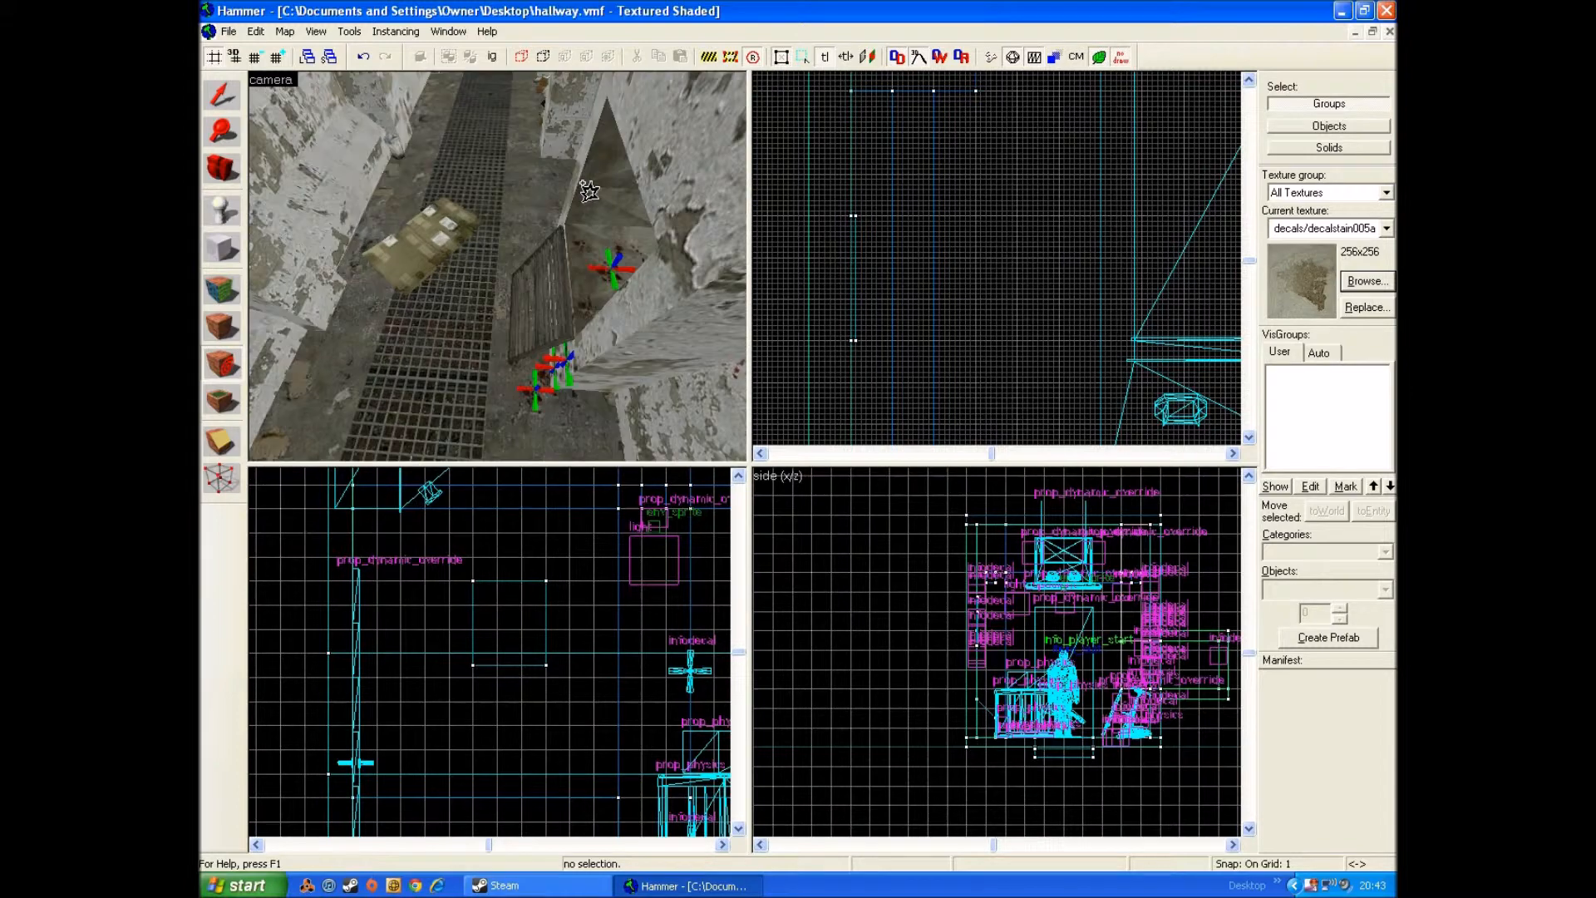
key("w")
key("z")
left_click(566, 172)
key("s")
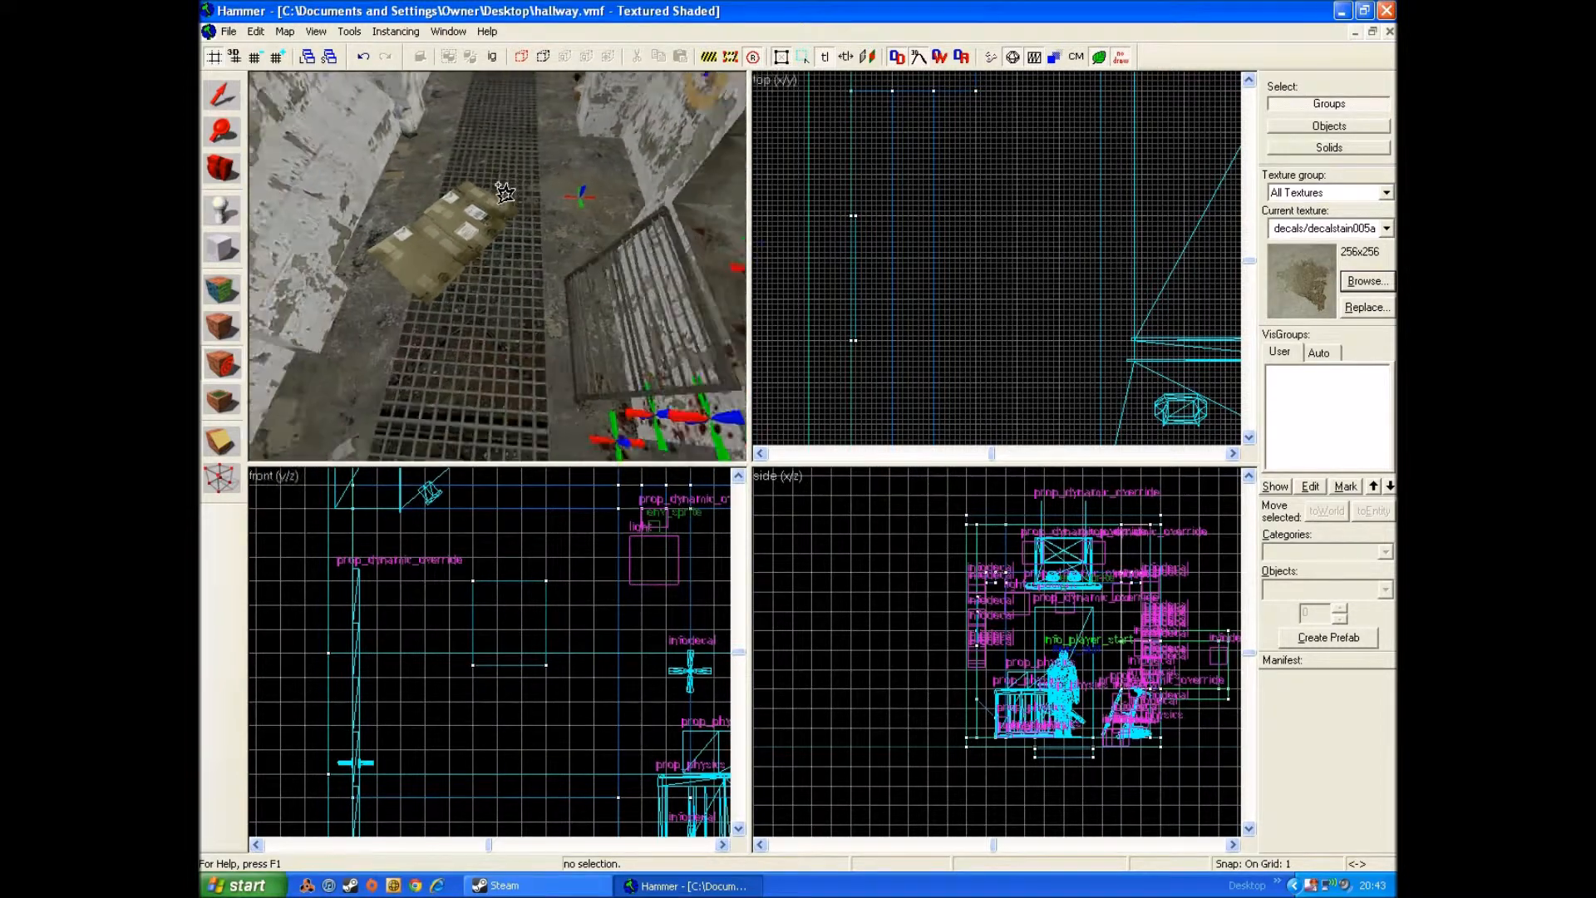
Step: Choose the rusty round metal grate decal as the current texture
key("shift+a")
left_click(888, 482)
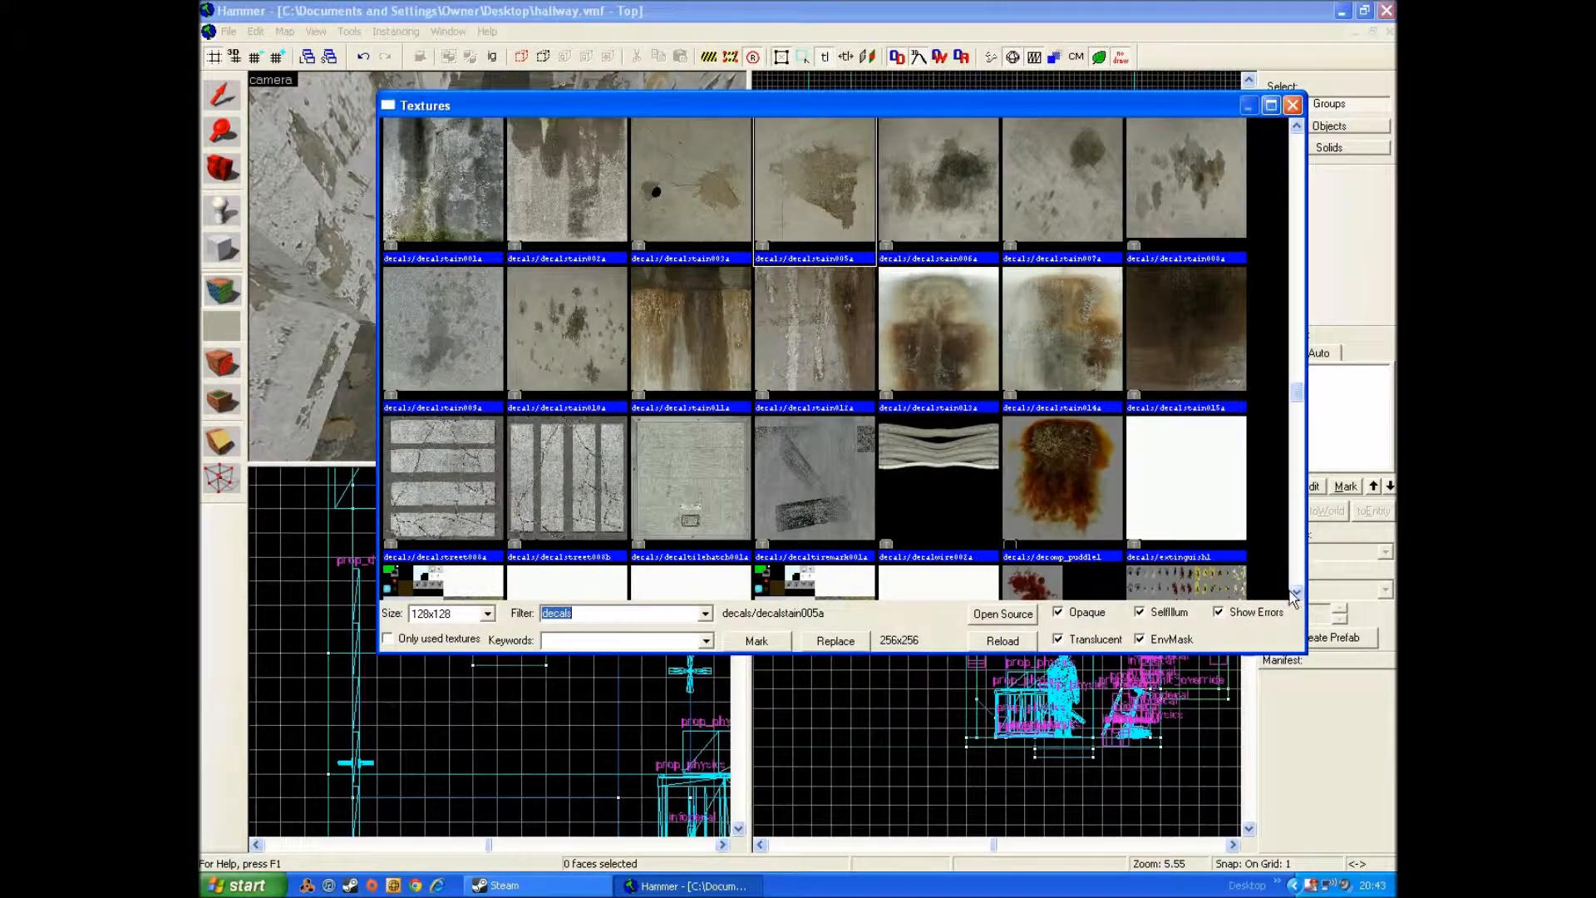
scroll(1293, 599, "down", 15)
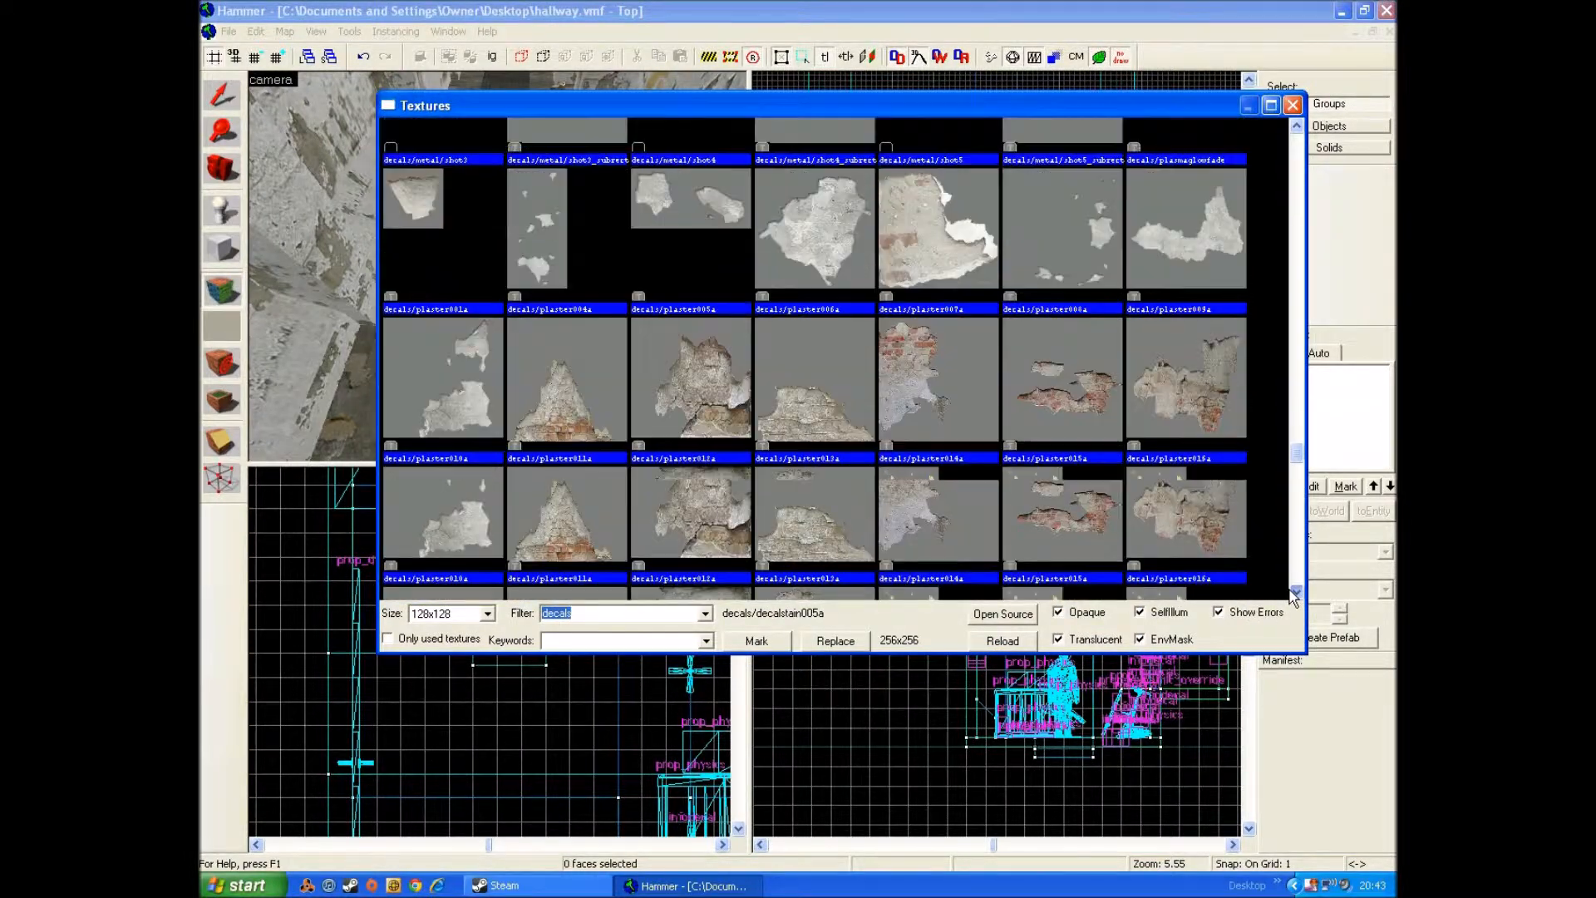
scroll(1293, 597, "down", 3)
left_click_drag(1300, 469, 1295, 343)
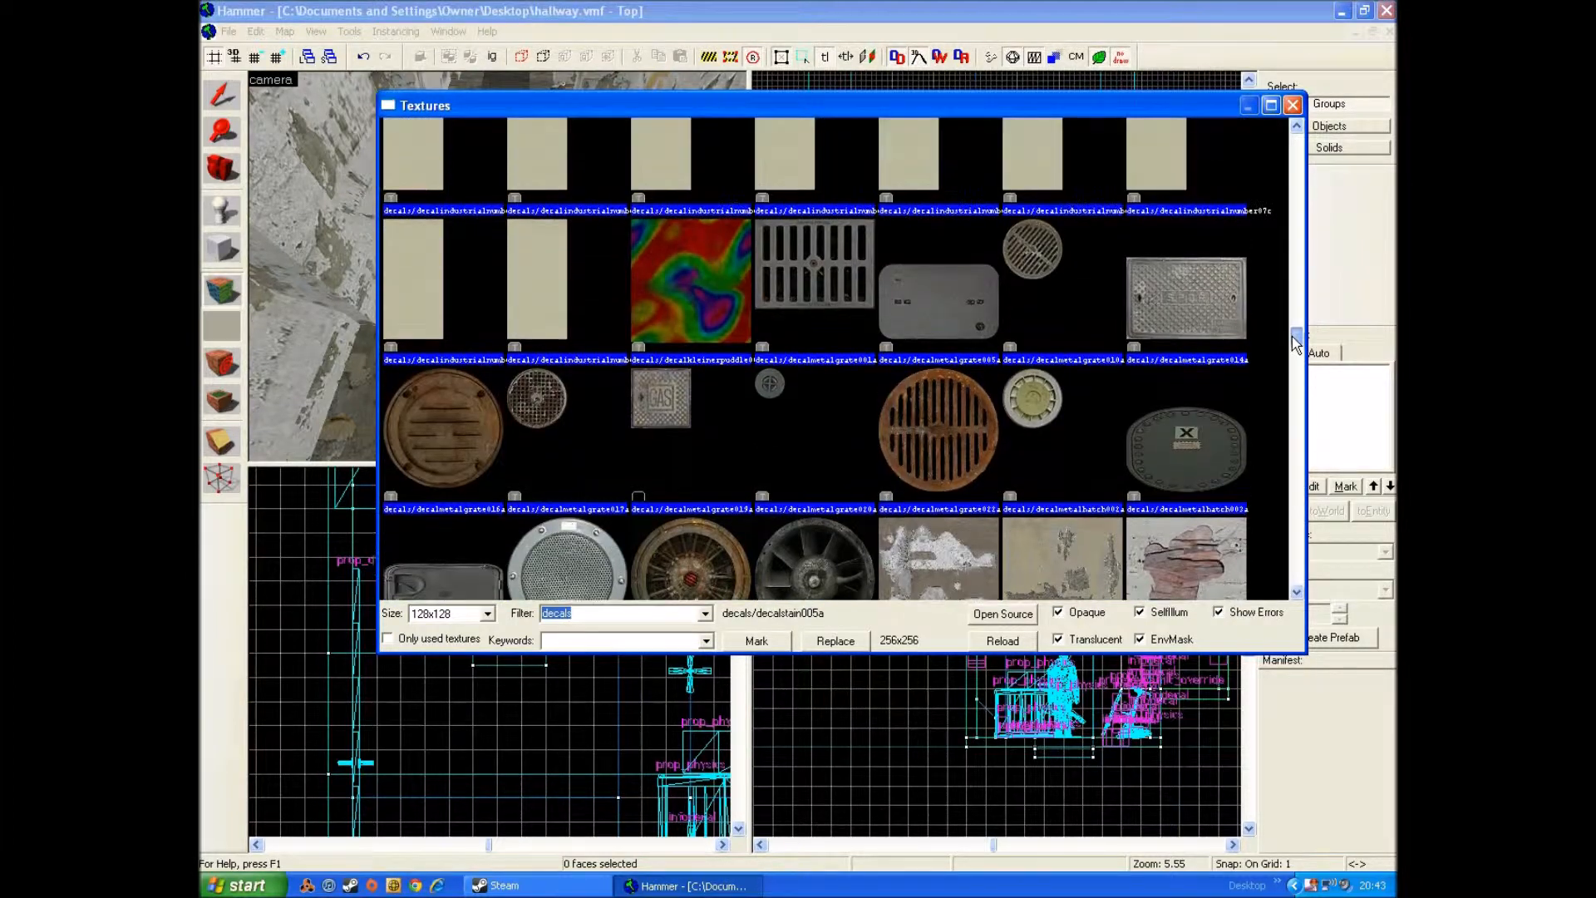
double_click(950, 433)
Step: Try the rusty grate decal on the floor behind the fallen papers and undo the placement
left_click(208, 375)
left_click(485, 177)
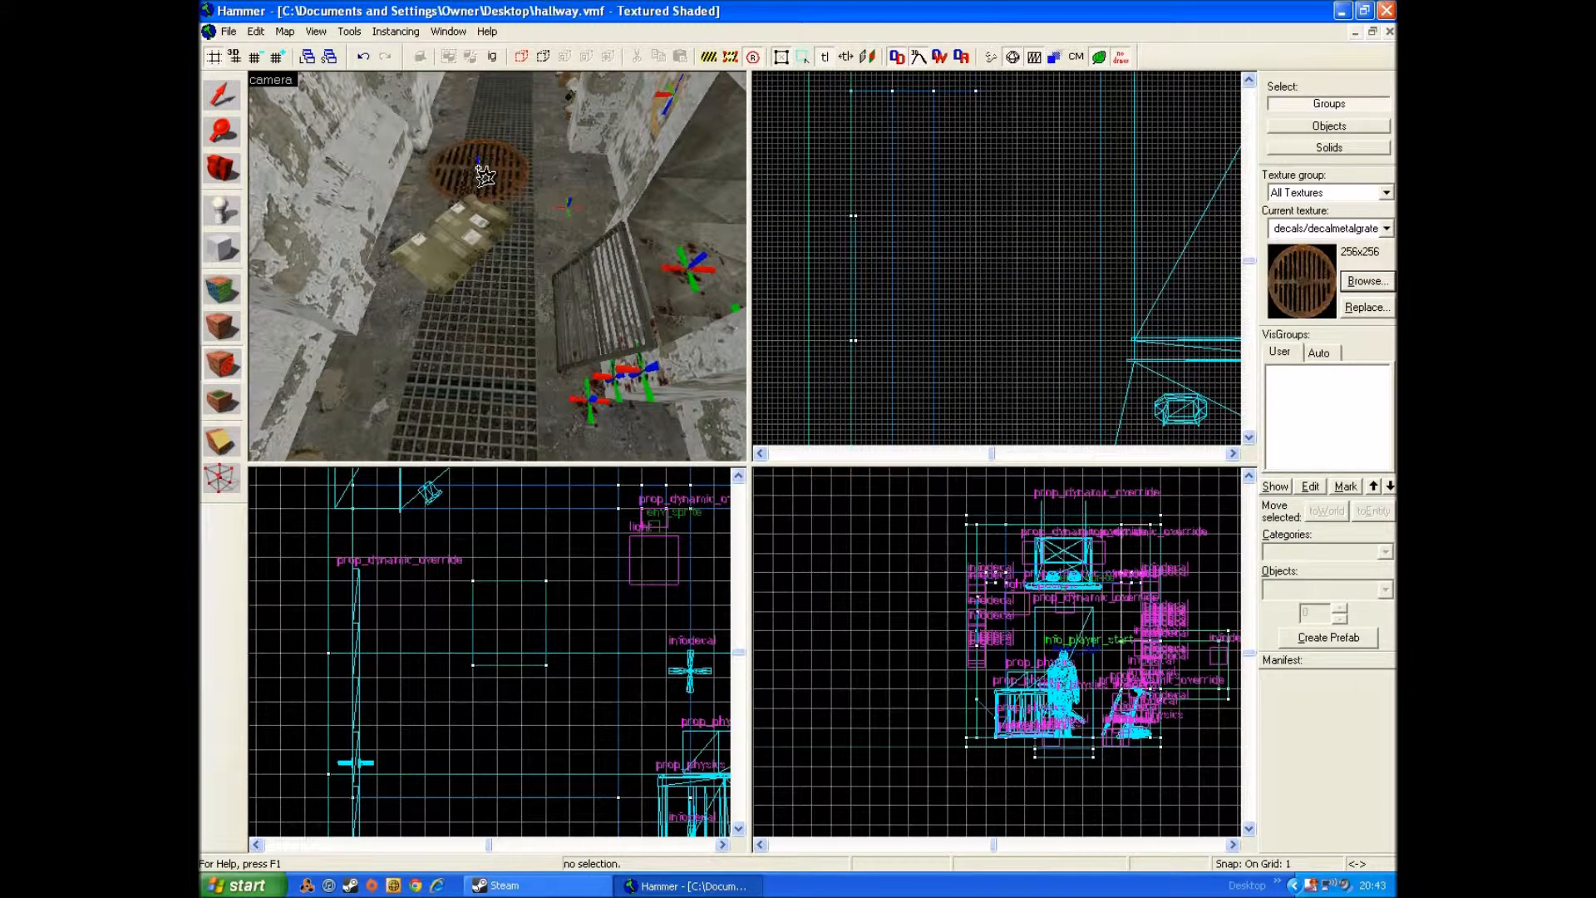
key("z")
key("w")
key("z")
key("ctrl+z")
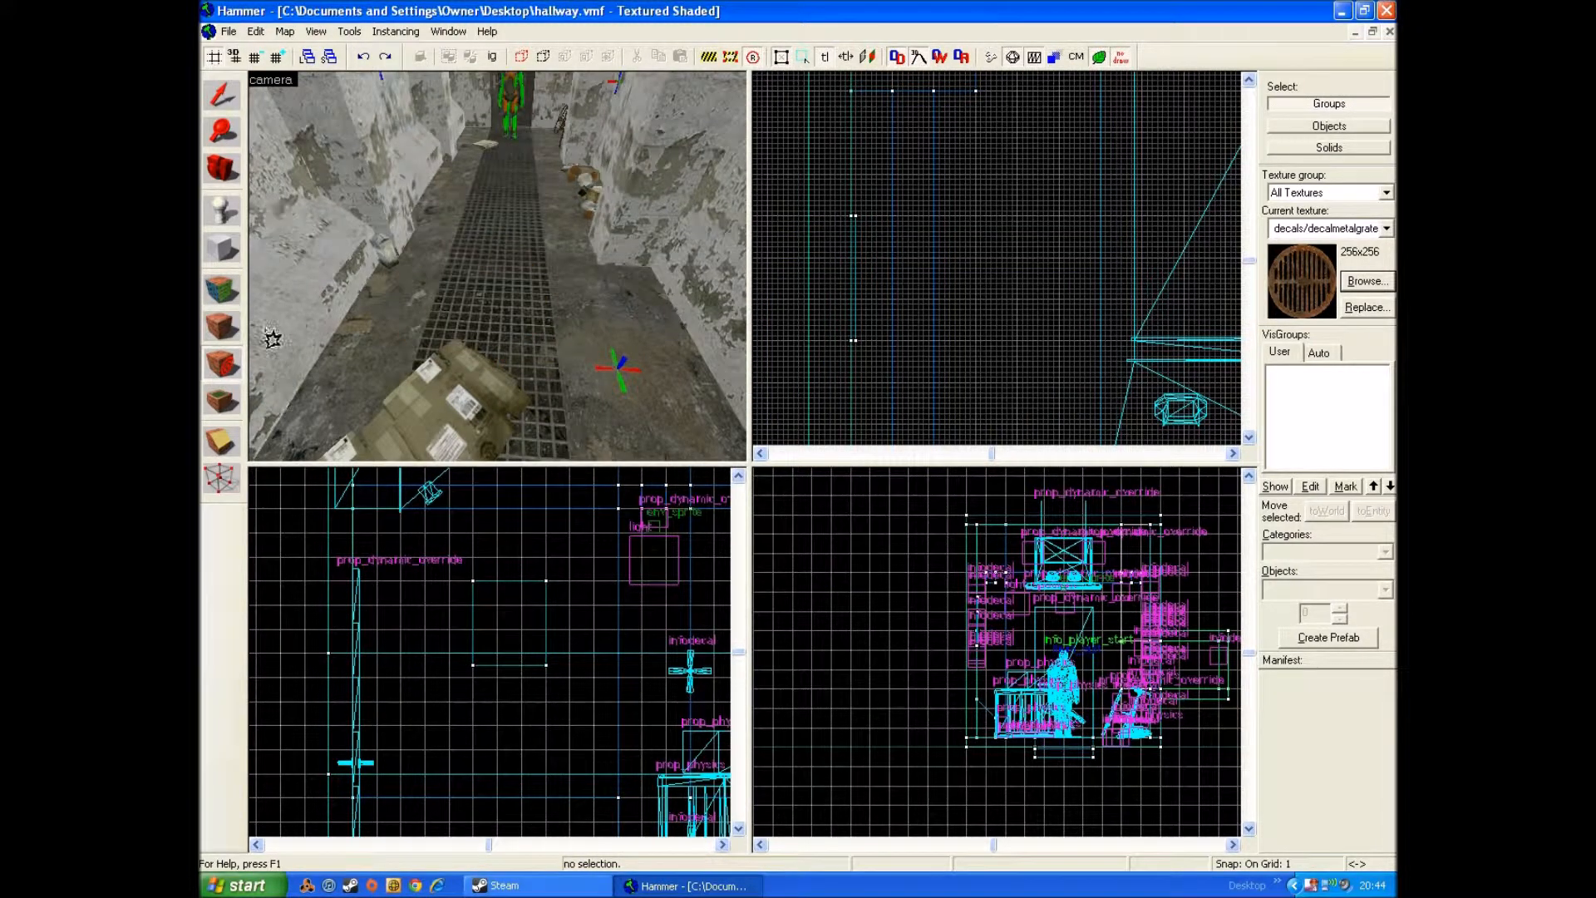
Step: Place the rusty grate decal on the floor over the mesh strip behind the fallen boxes and select it
left_click(222, 323)
left_click(473, 294)
left_click(219, 100)
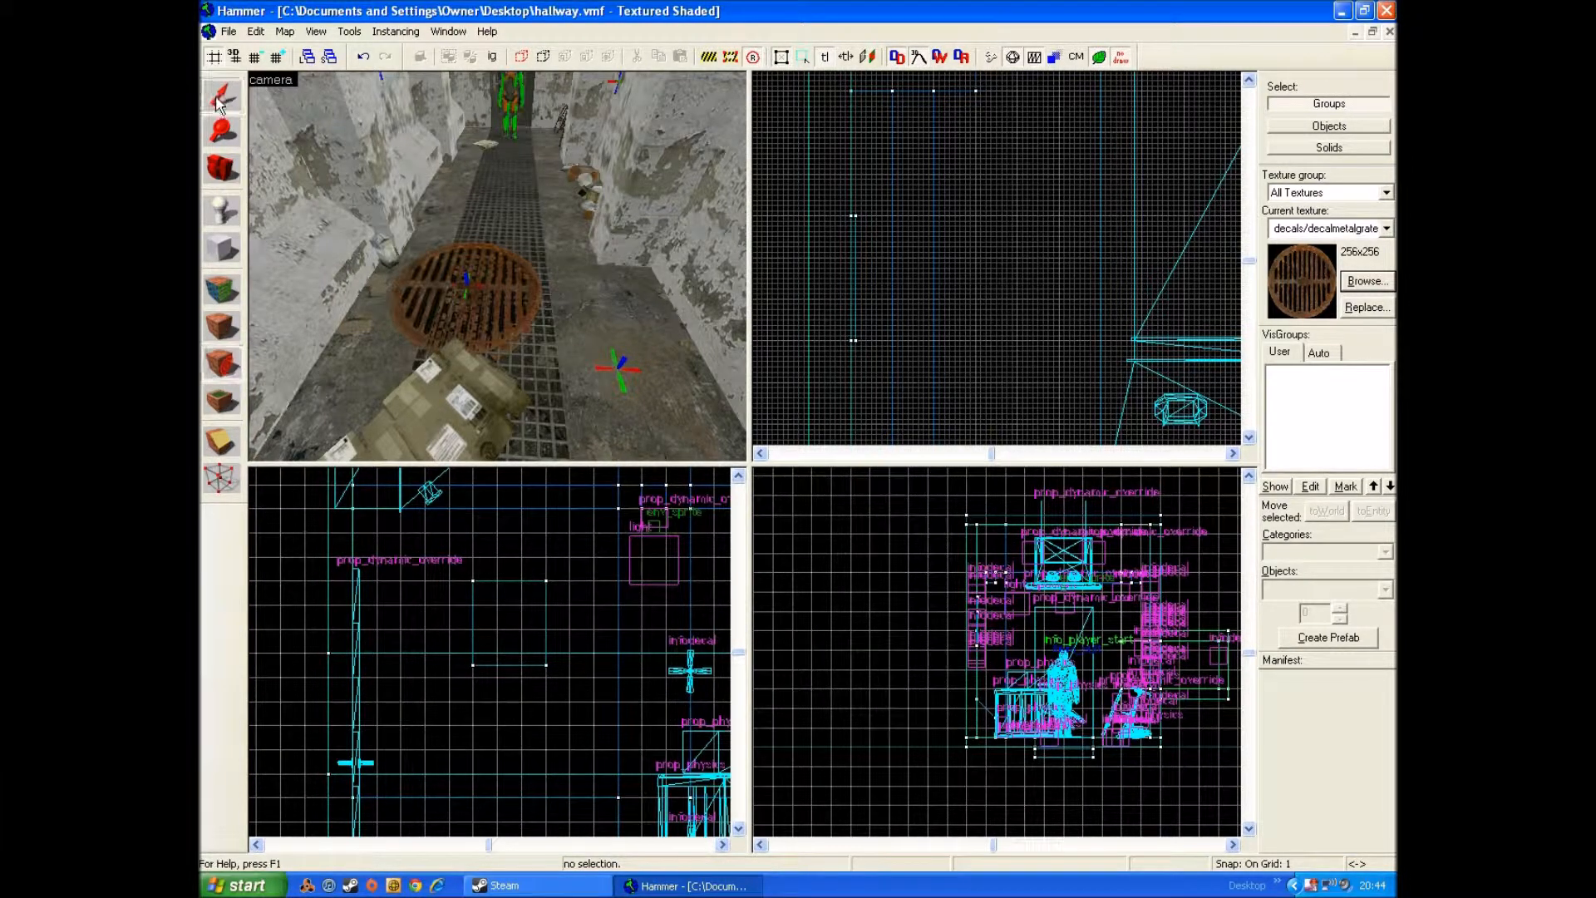
left_click(469, 285)
key("w")
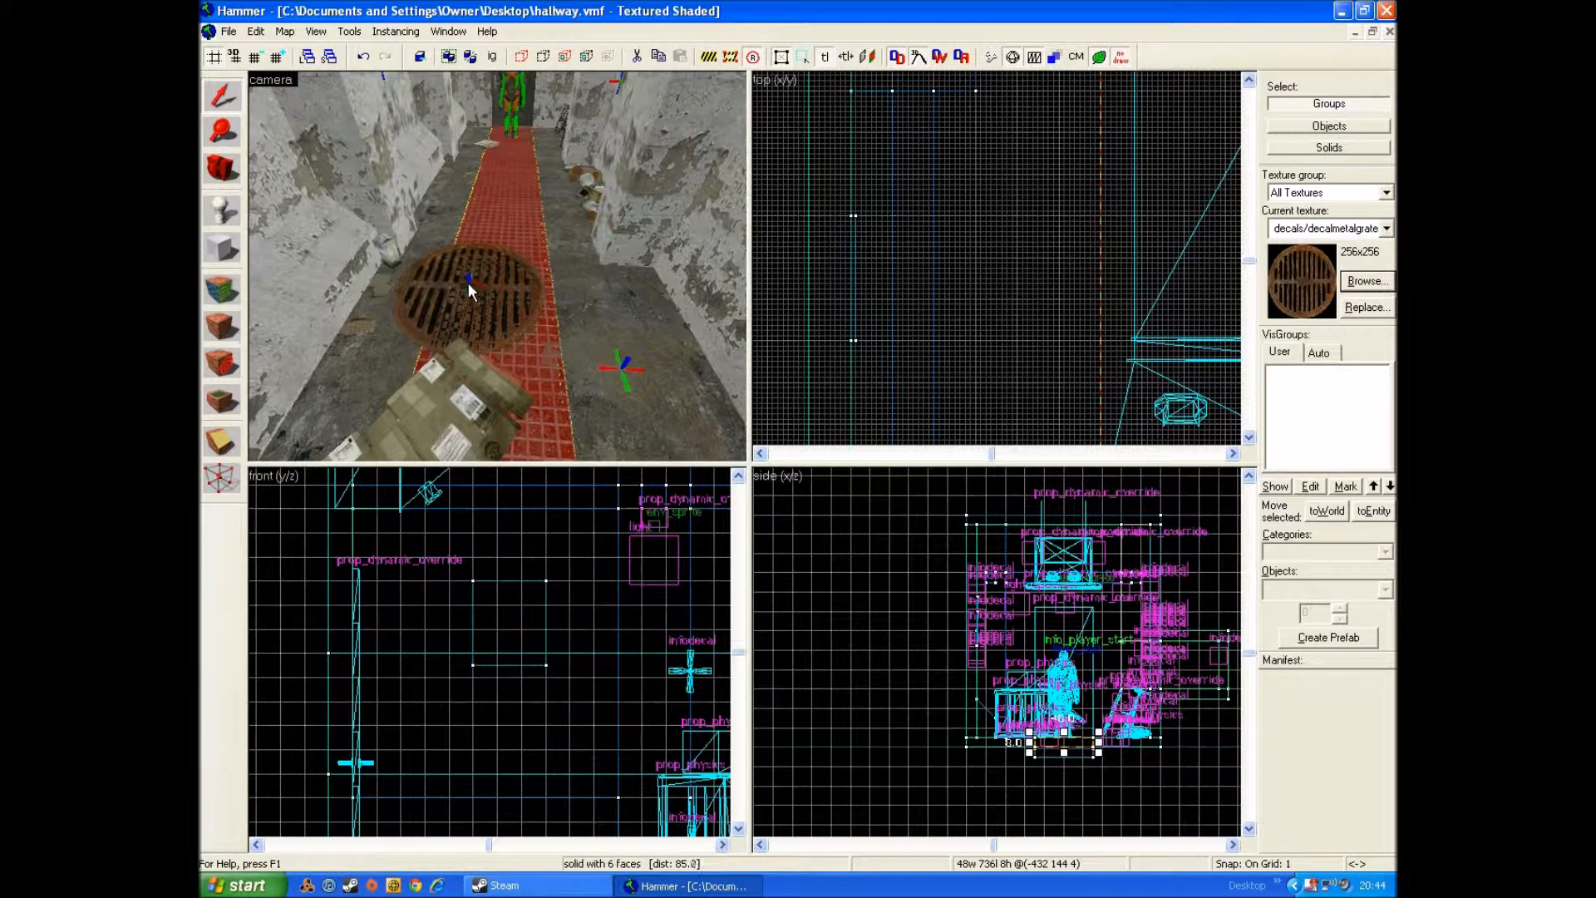
key("a")
left_click(491, 290)
key("a")
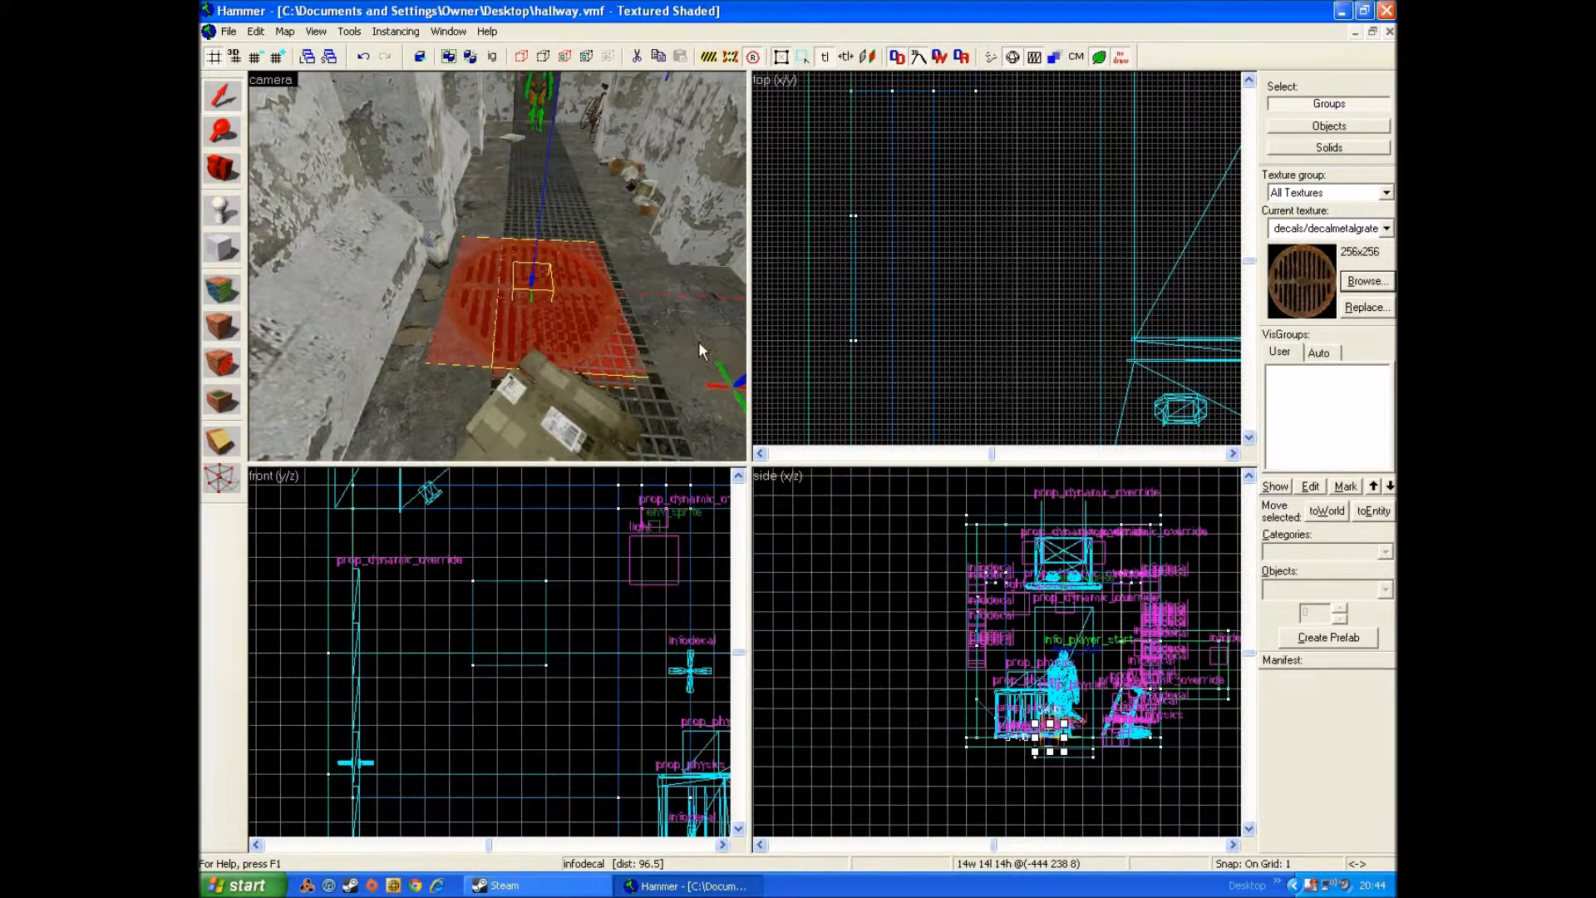
Step: Try to shift the grate decal farther along the hallway floor and undo the move
key("s")
scroll(896, 276, "down", 10)
scroll(907, 133, "down", 3)
key("Up")
key("Up")
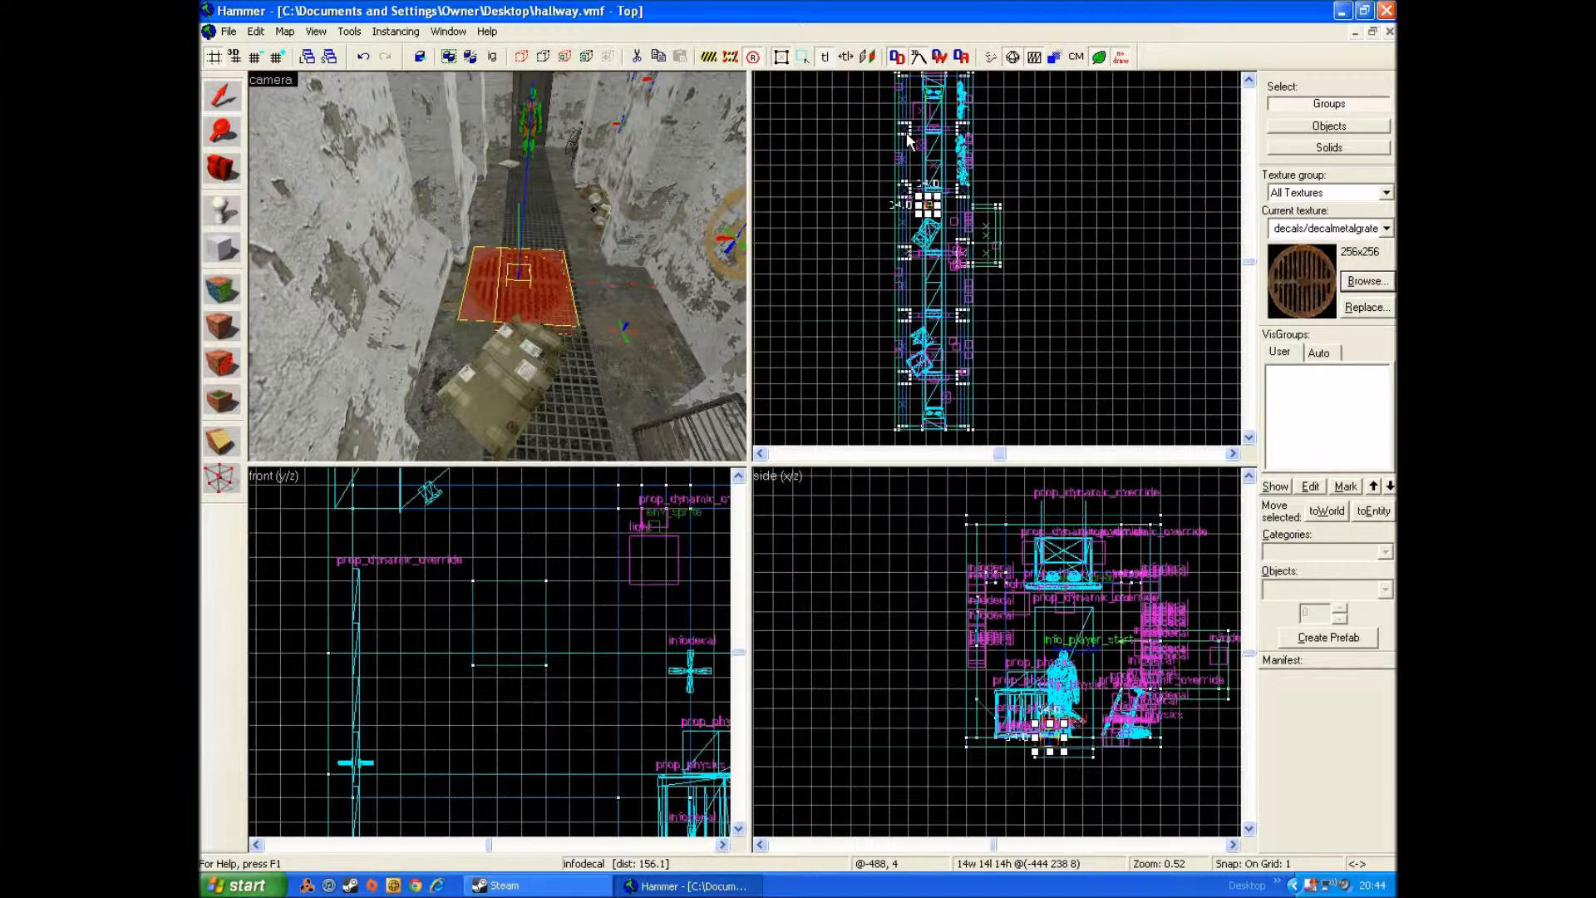
scroll(930, 399, "up", 12)
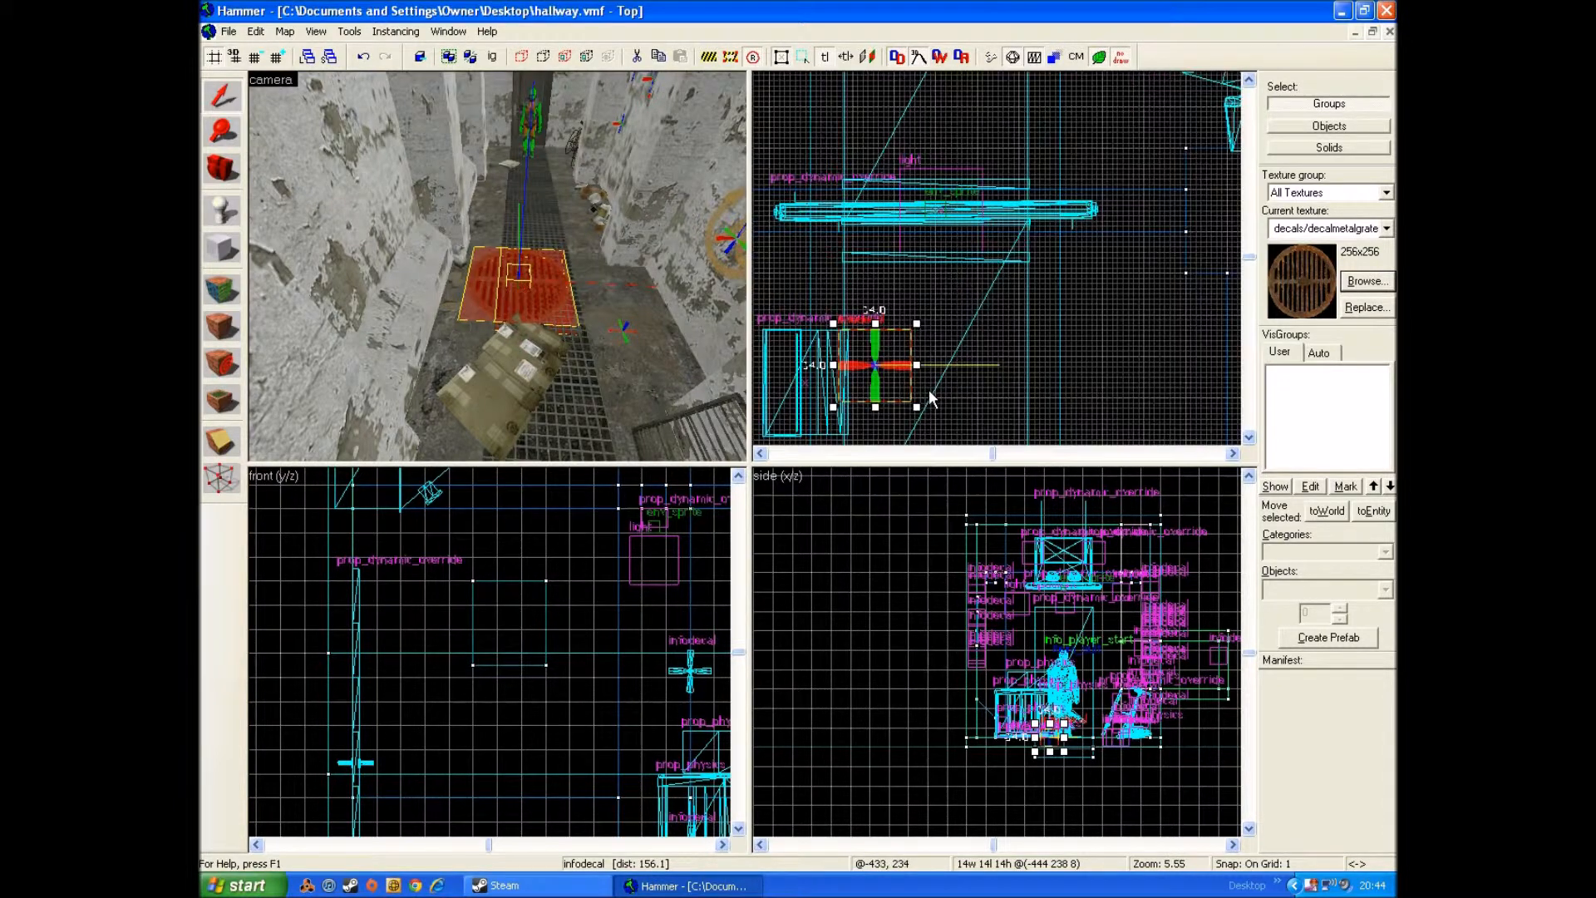
left_click_drag(919, 414, 866, 277)
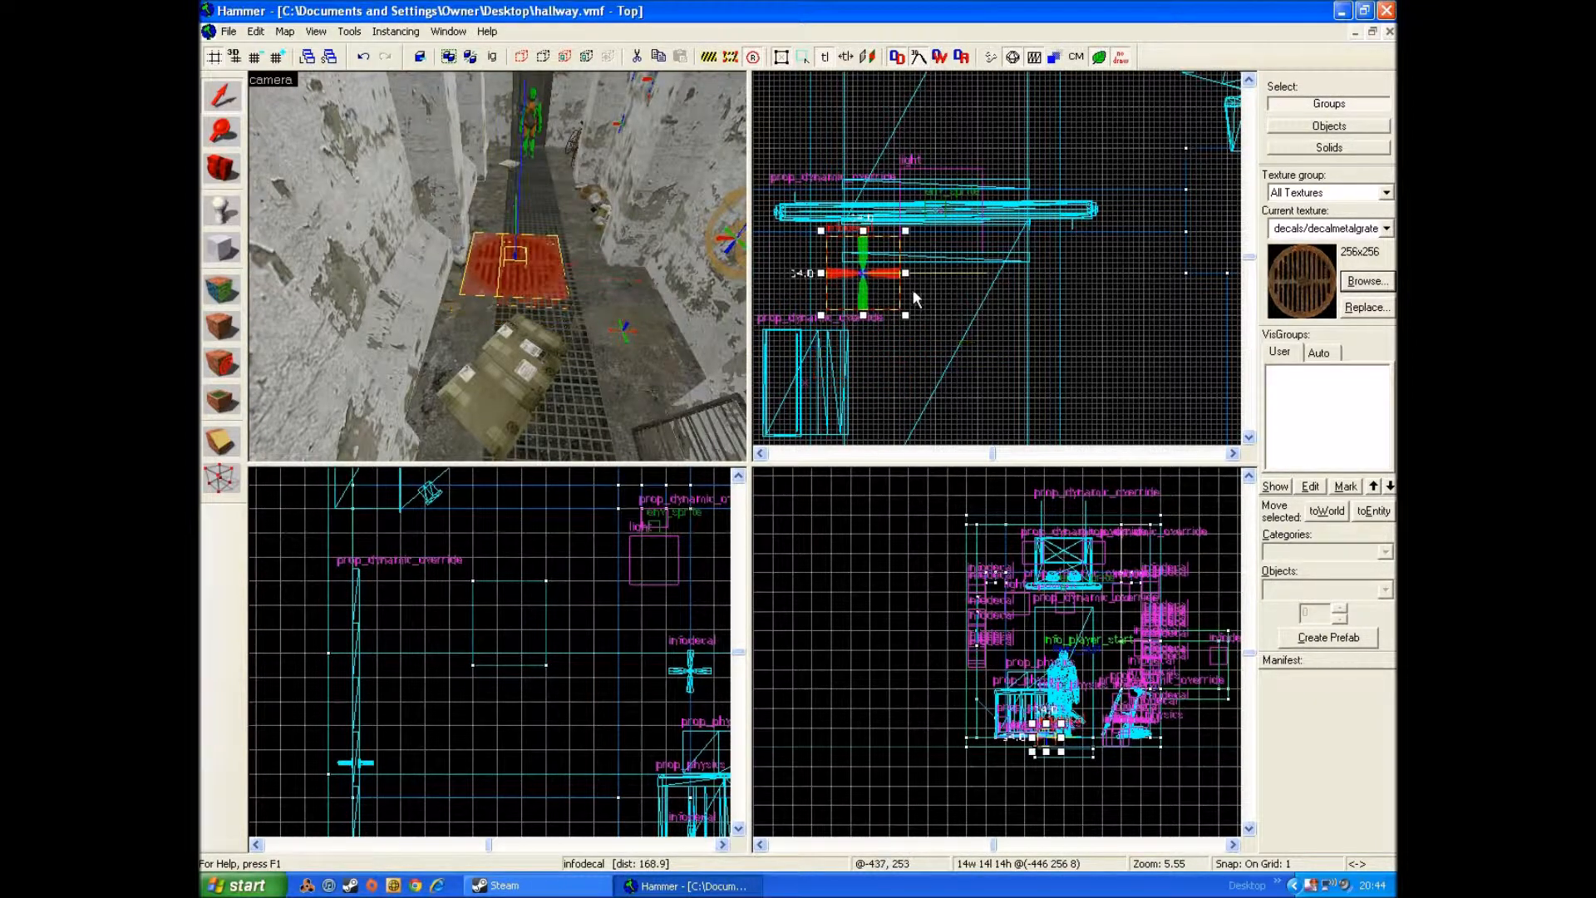
key("ctrl+z")
Step: Place the rusty grate as an overlay on the floor between the boxes and the wall, and delete the earlier grate decal
left_click(232, 404)
left_click(231, 291)
left_click(232, 404)
left_click(611, 350)
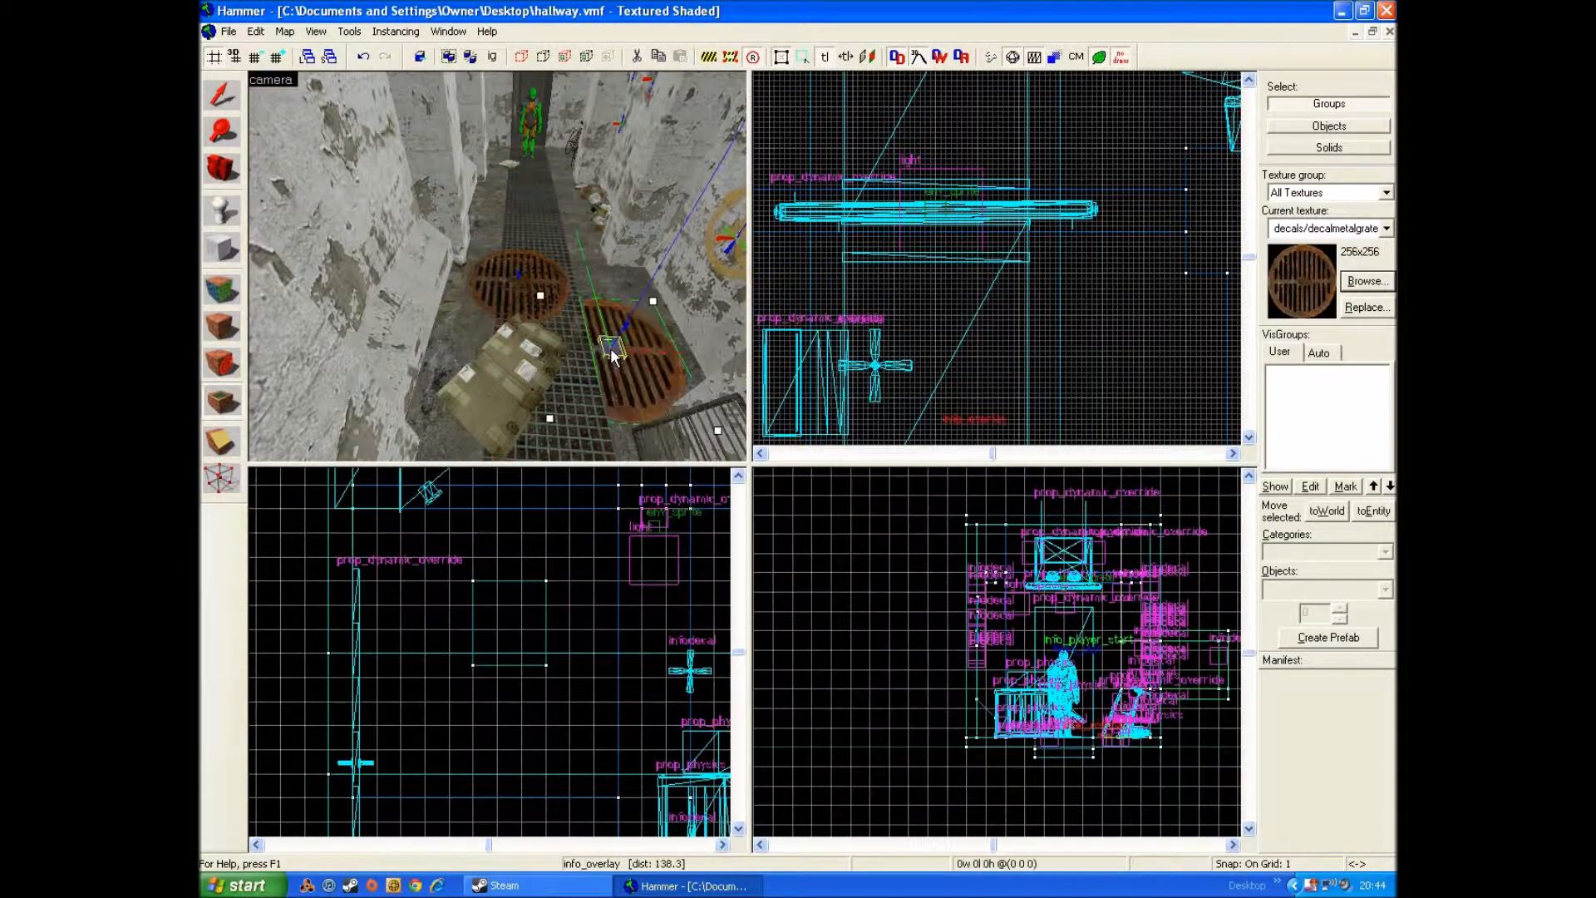
left_click(218, 98)
left_click(522, 284)
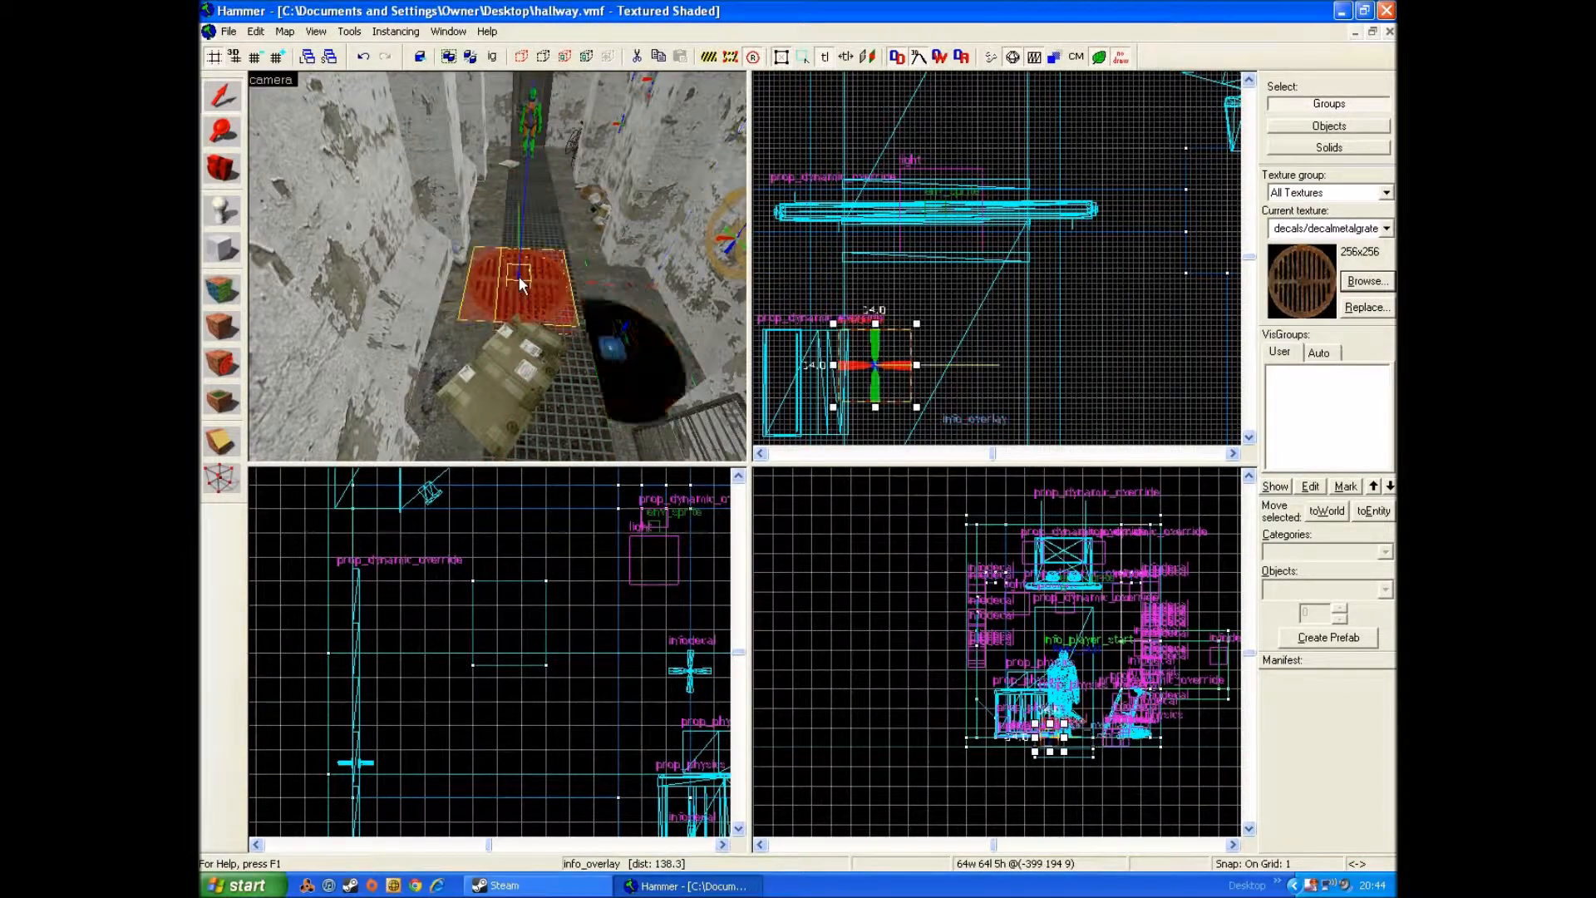
Step: Scale the grate overlay down to about 21 × 21 units and move it to the floor corner near the player start
left_click(612, 345)
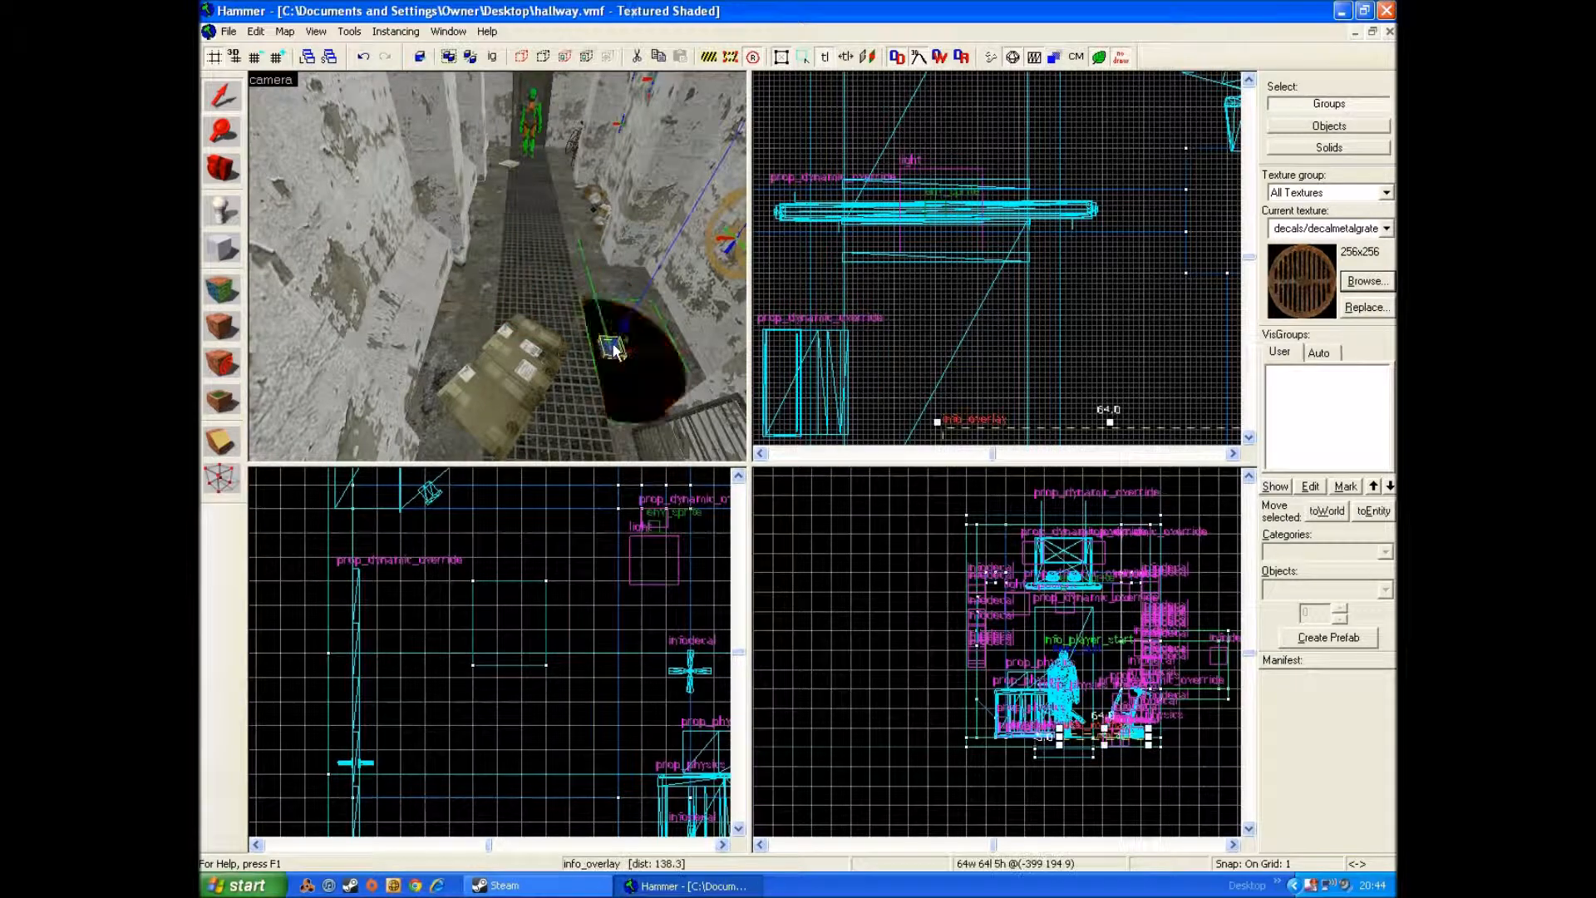
scroll(1112, 437, "down", 6)
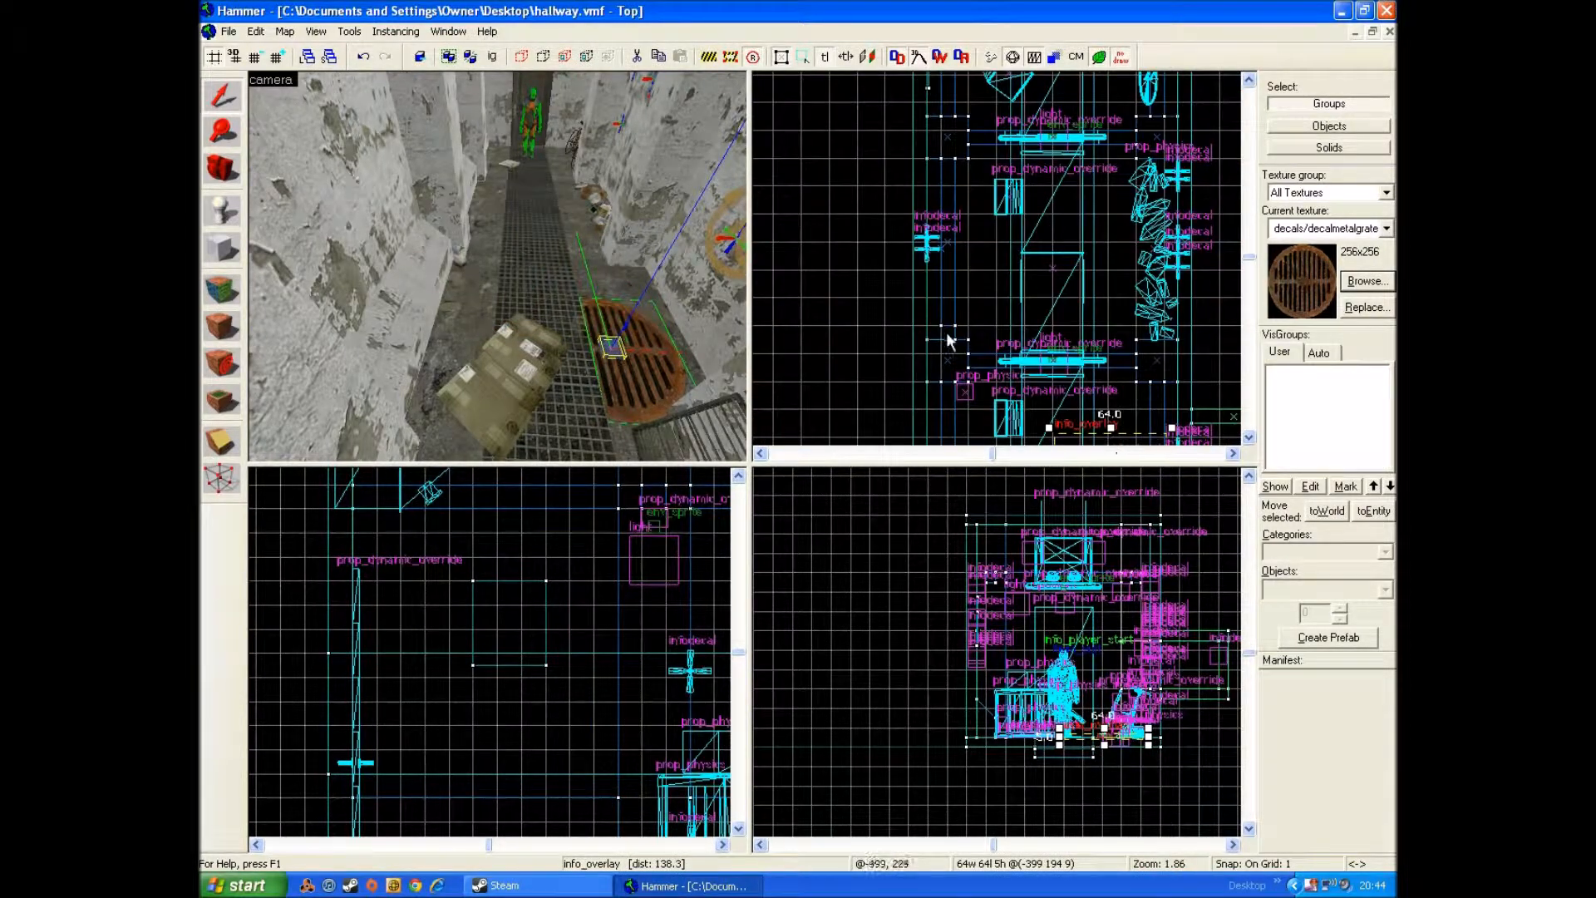
key("Down")
key("Down")
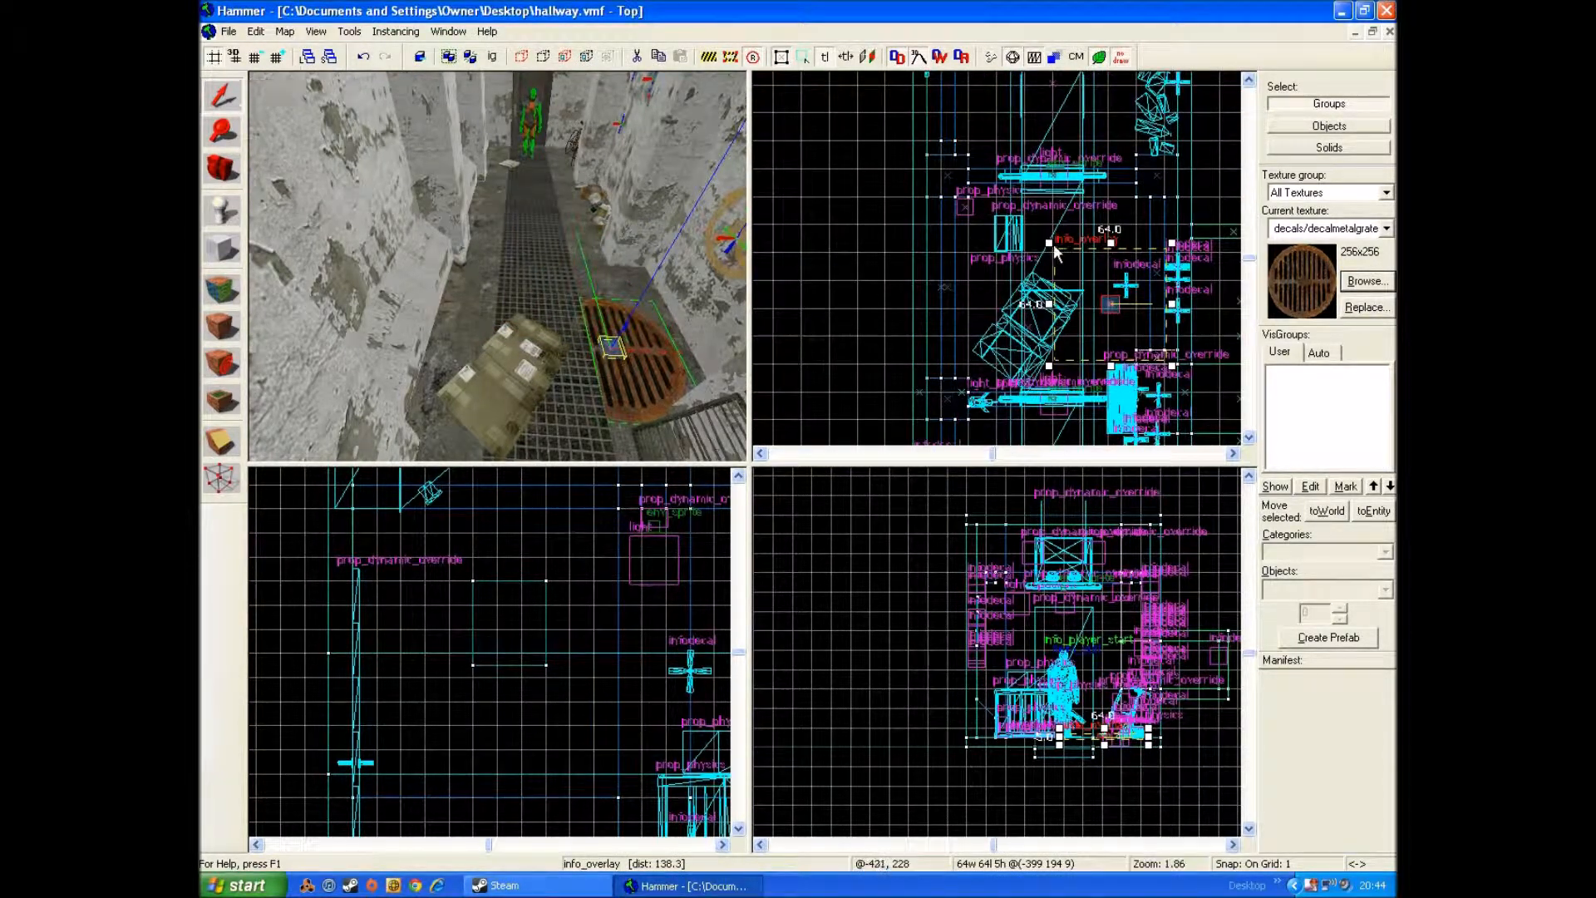
left_click_drag(1052, 246, 982, 197)
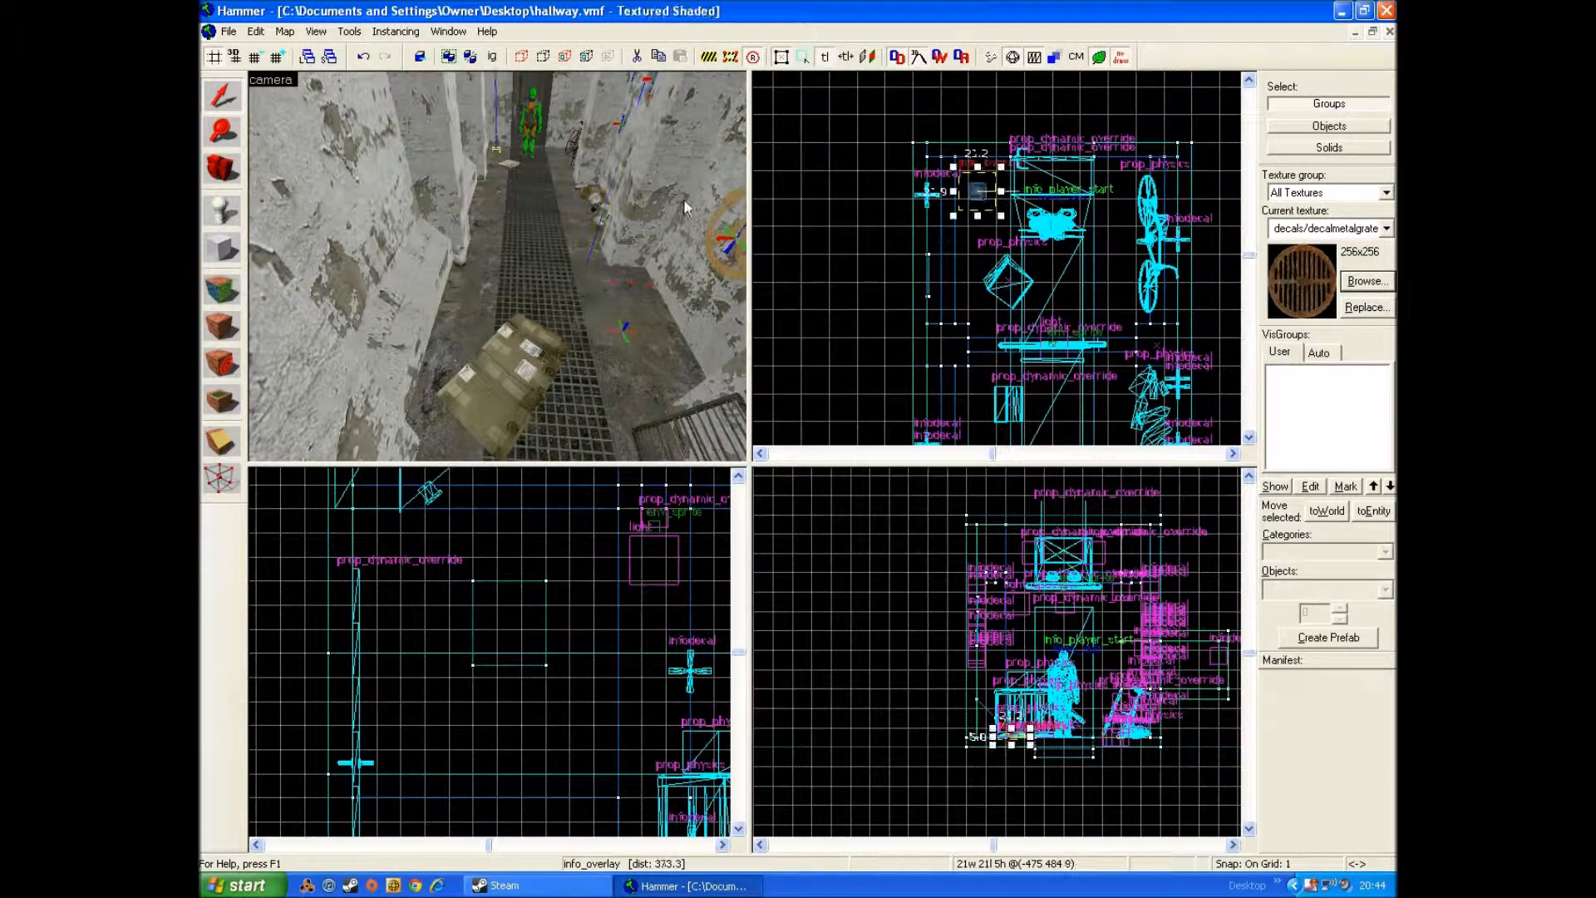
Step: Try to move the grate overlay from the floor corner onto the mesh strip and undo the move
key("z")
key("w")
key("s")
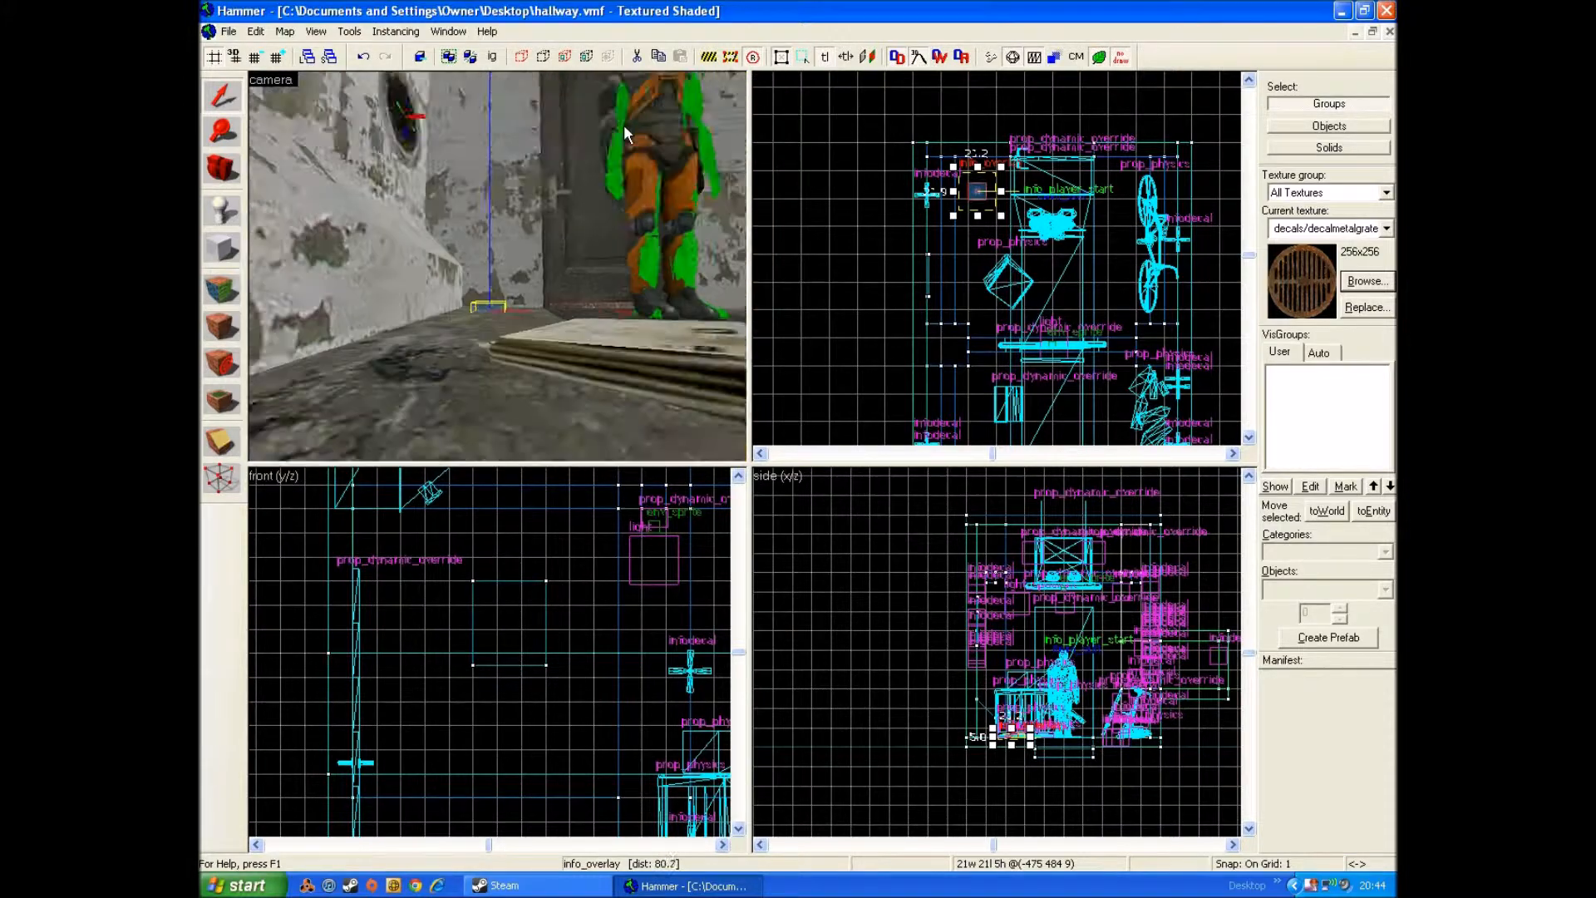
key("s")
key("z")
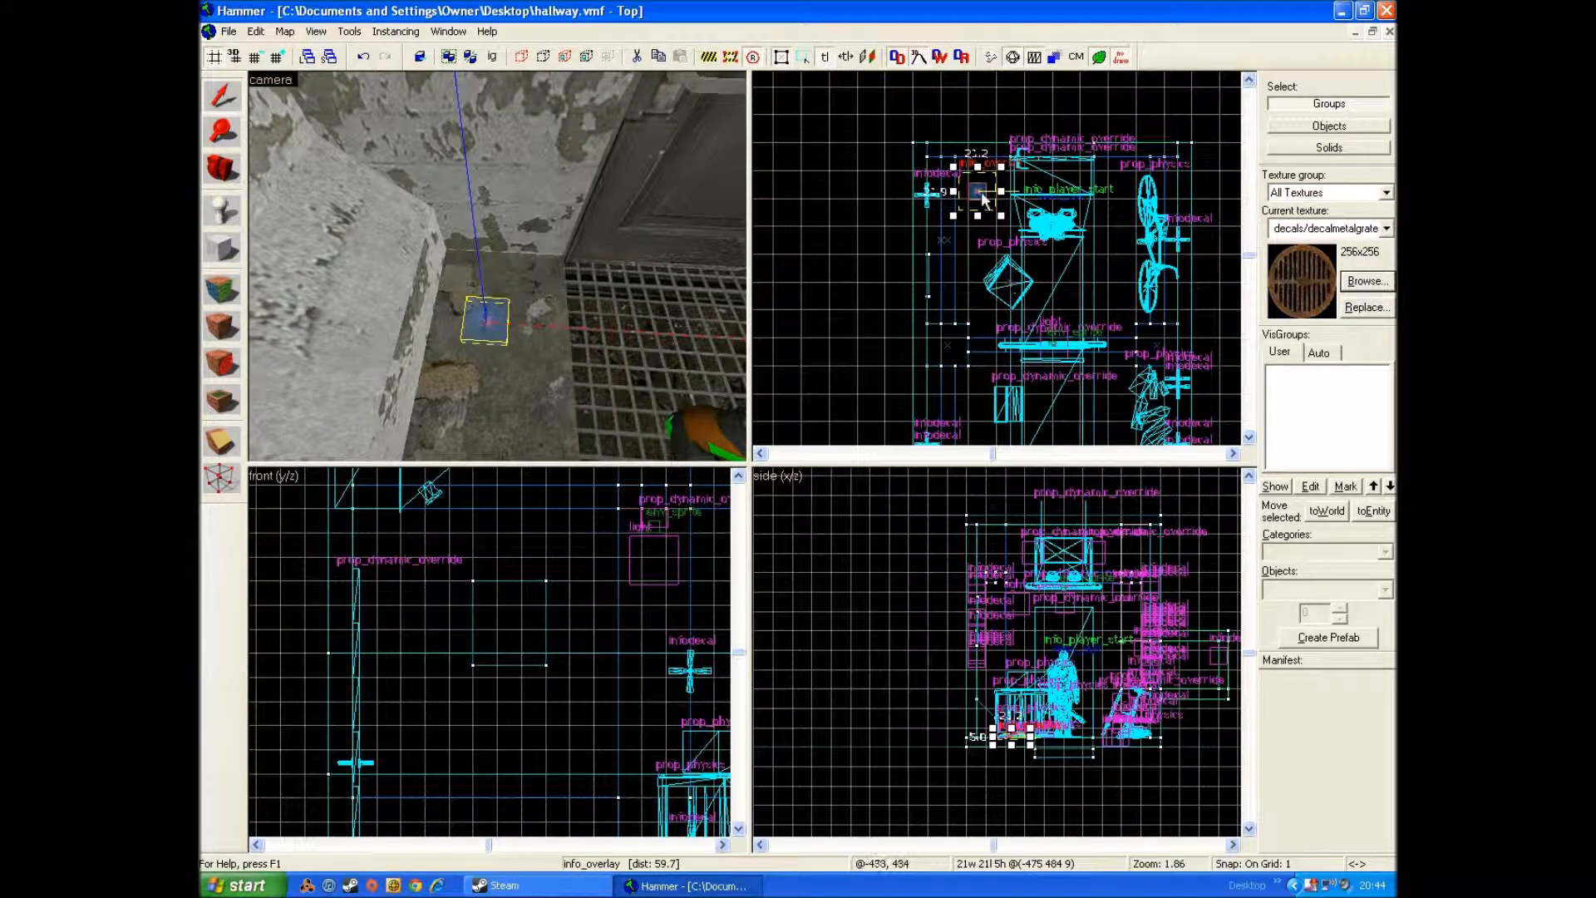
left_click_drag(982, 196, 984, 202)
scroll(1033, 716, "up", 4)
left_click_drag(991, 758, 991, 748)
left_click_drag(984, 196, 1040, 237)
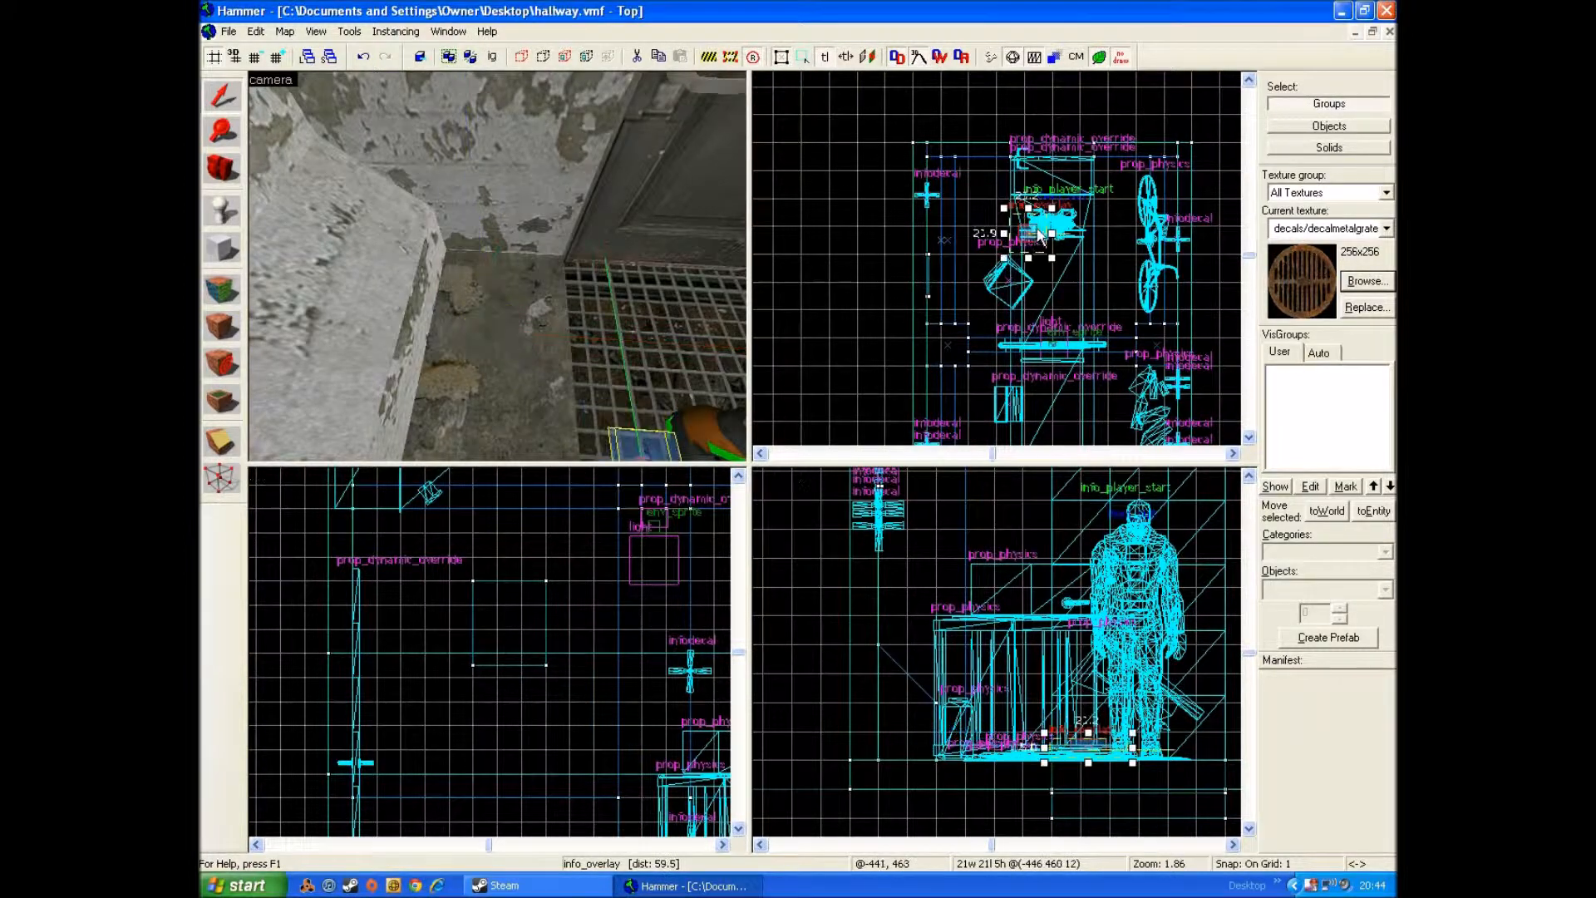
left_click(575, 359)
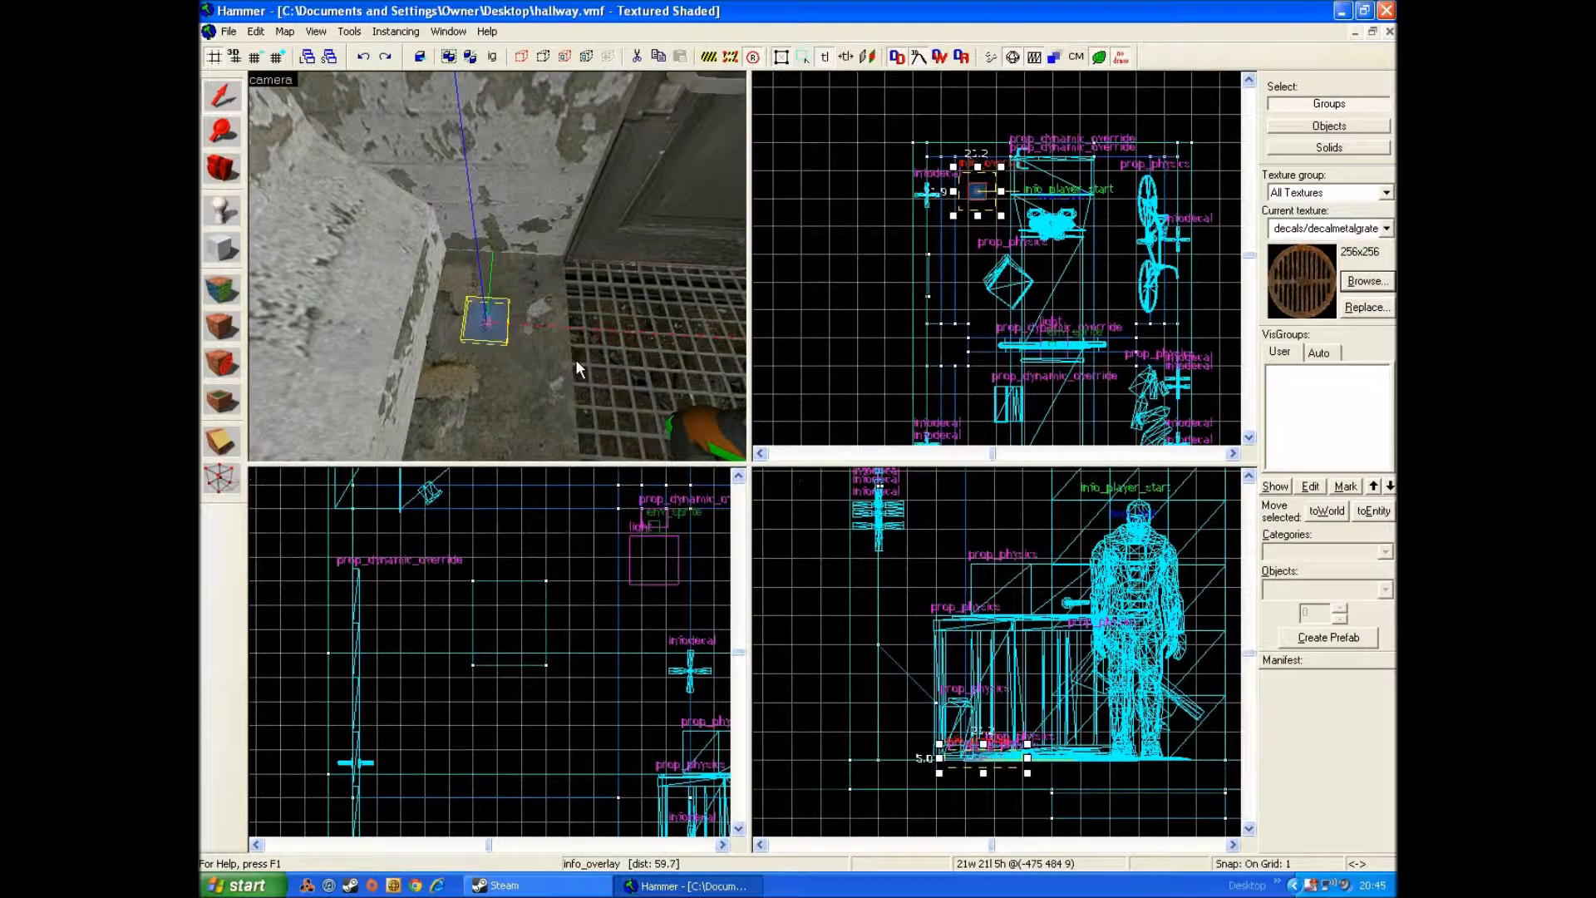
Step: Move the grate overlay to the floor at the base of the wall pillar, near the ring-shaped graffiti
key("s")
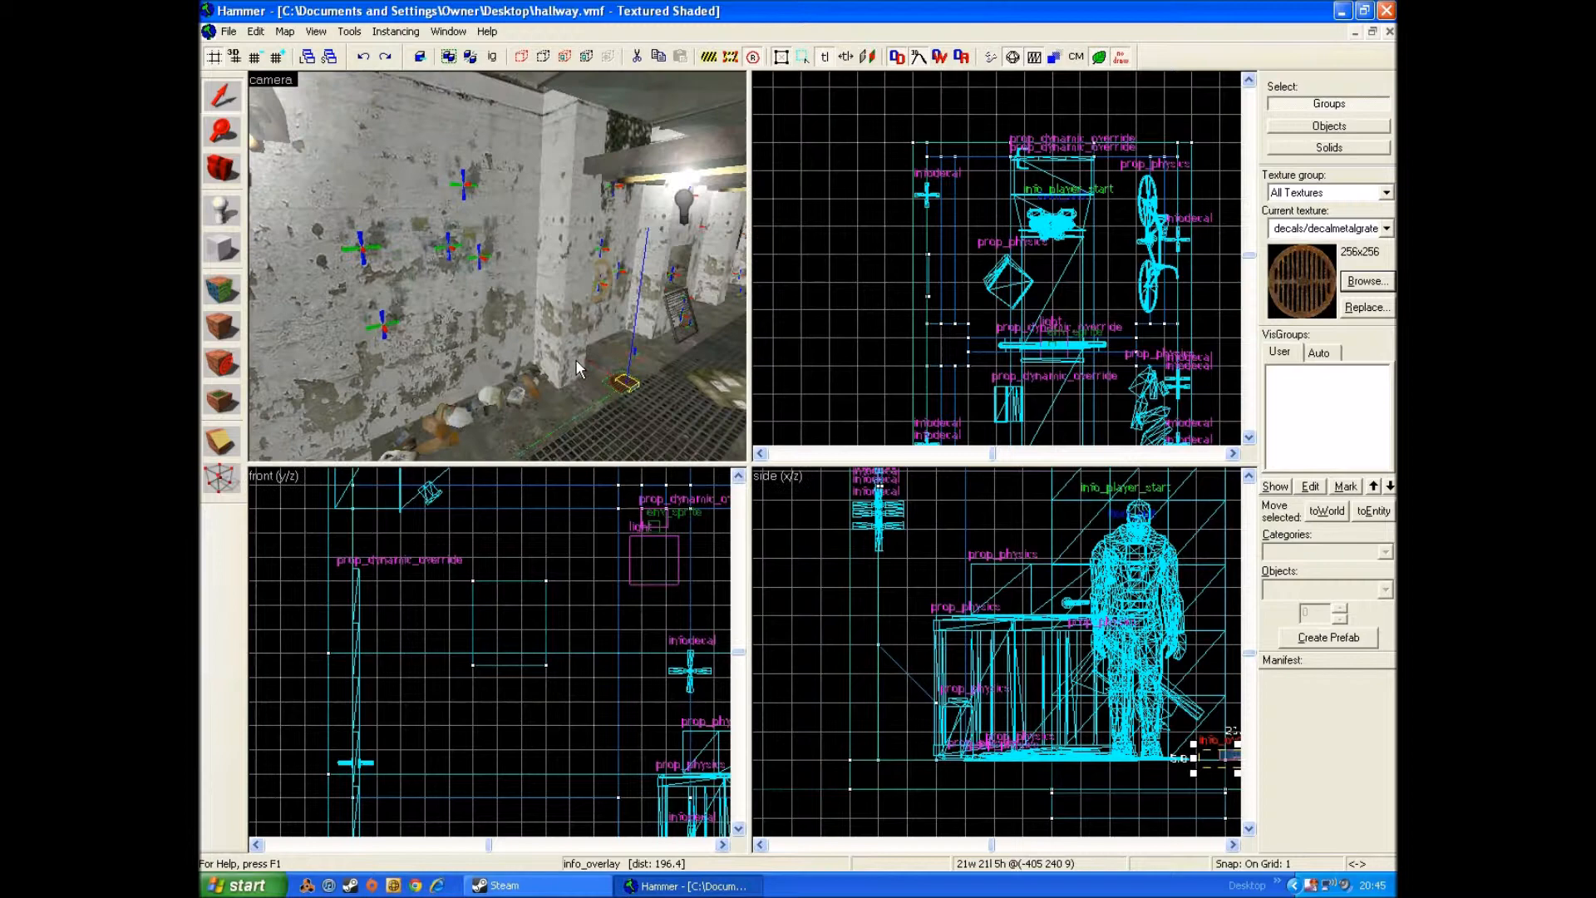
scroll(1089, 370, "down", 3)
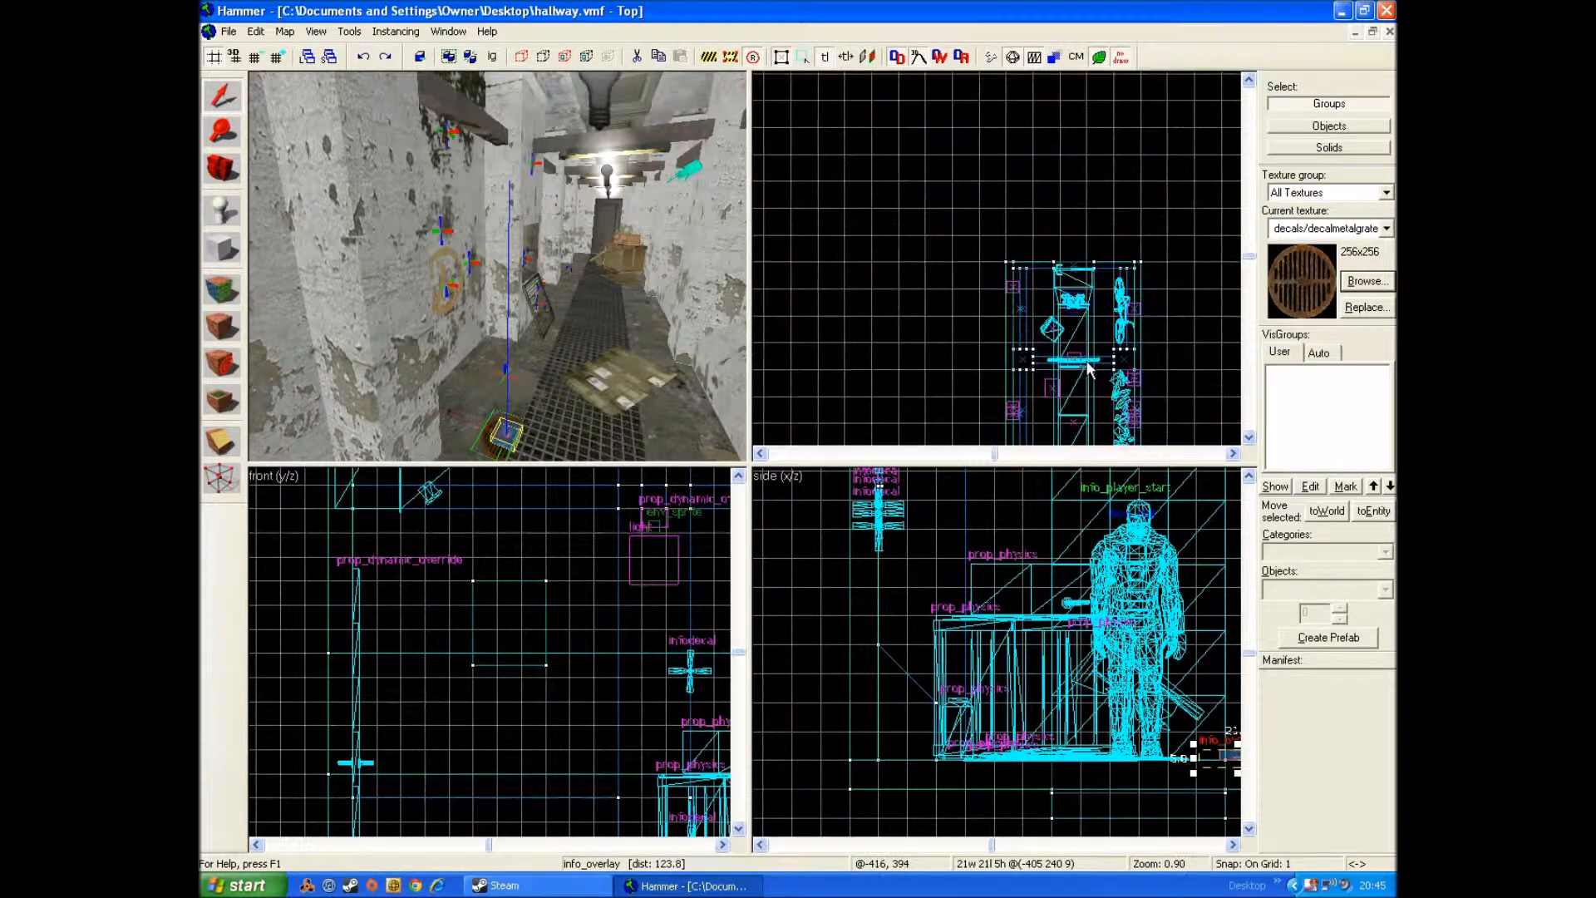
scroll(1023, 329, "up", 5)
left_click_drag(932, 268, 979, 255)
key("w")
key("d")
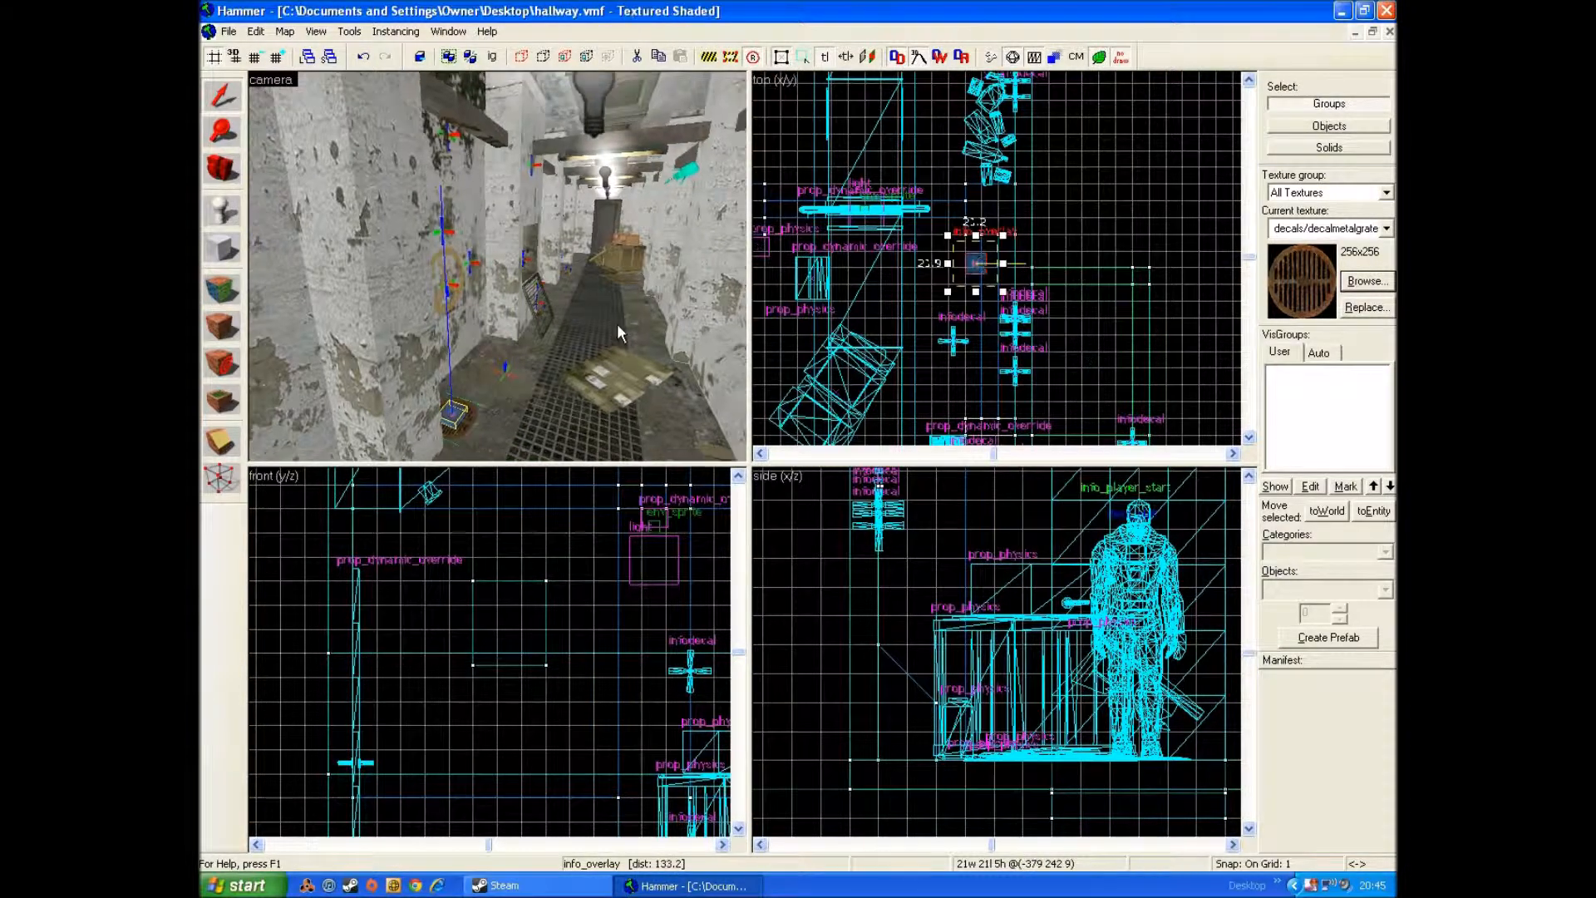
key("w")
key("s")
key("w")
key("z")
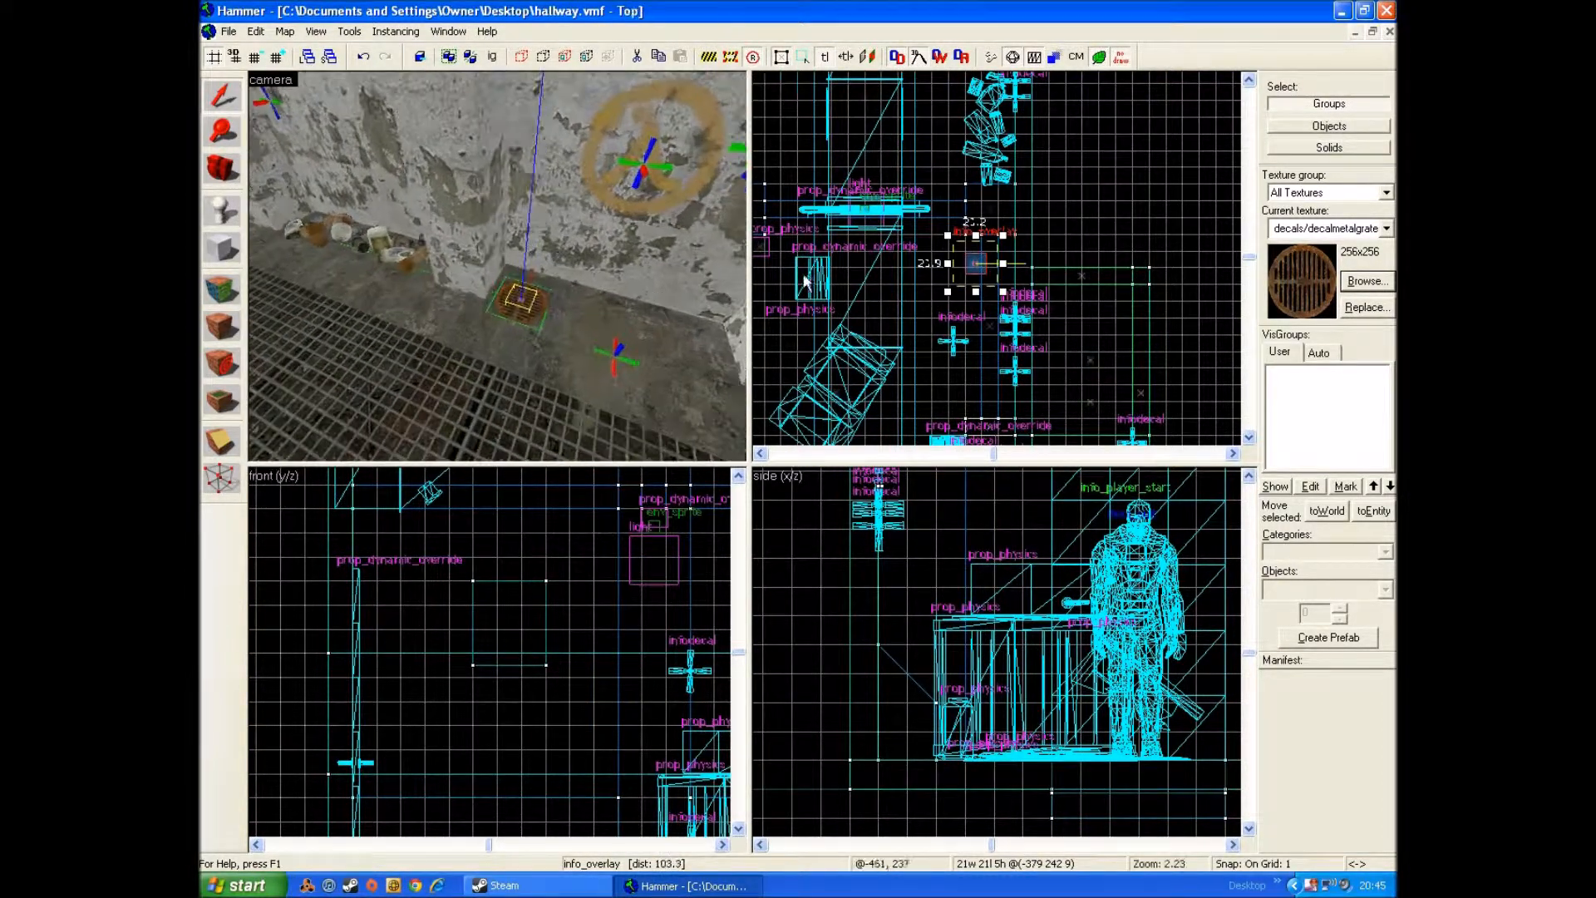
Step: Deselect the grate overlay and save the hallway map
left_click(1085, 157)
key("d")
key("z")
key("w")
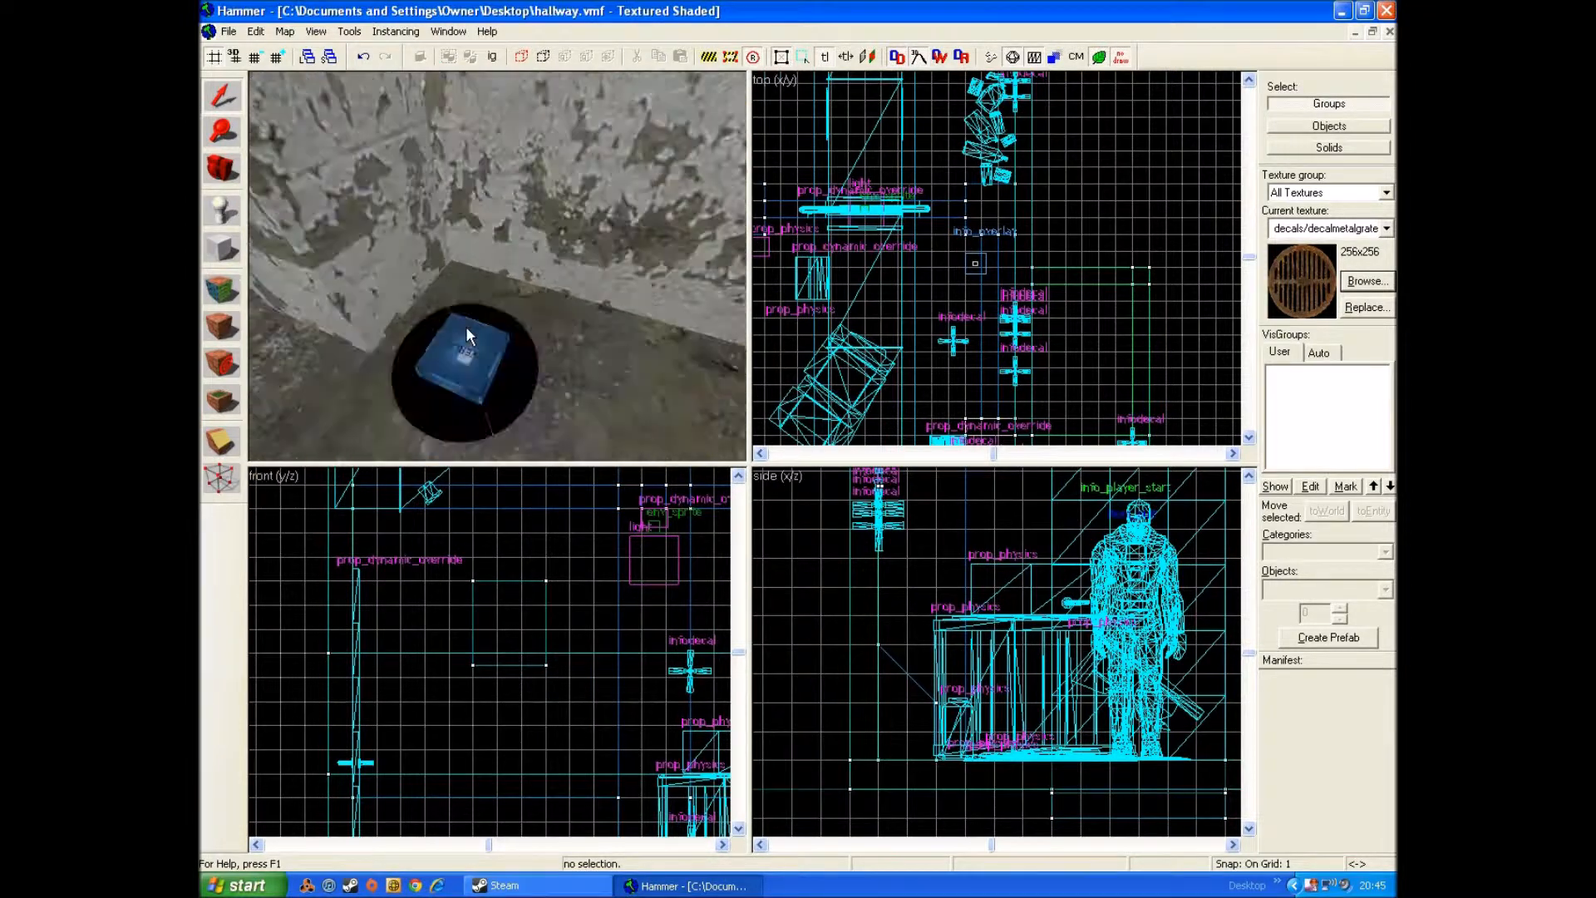
key("w")
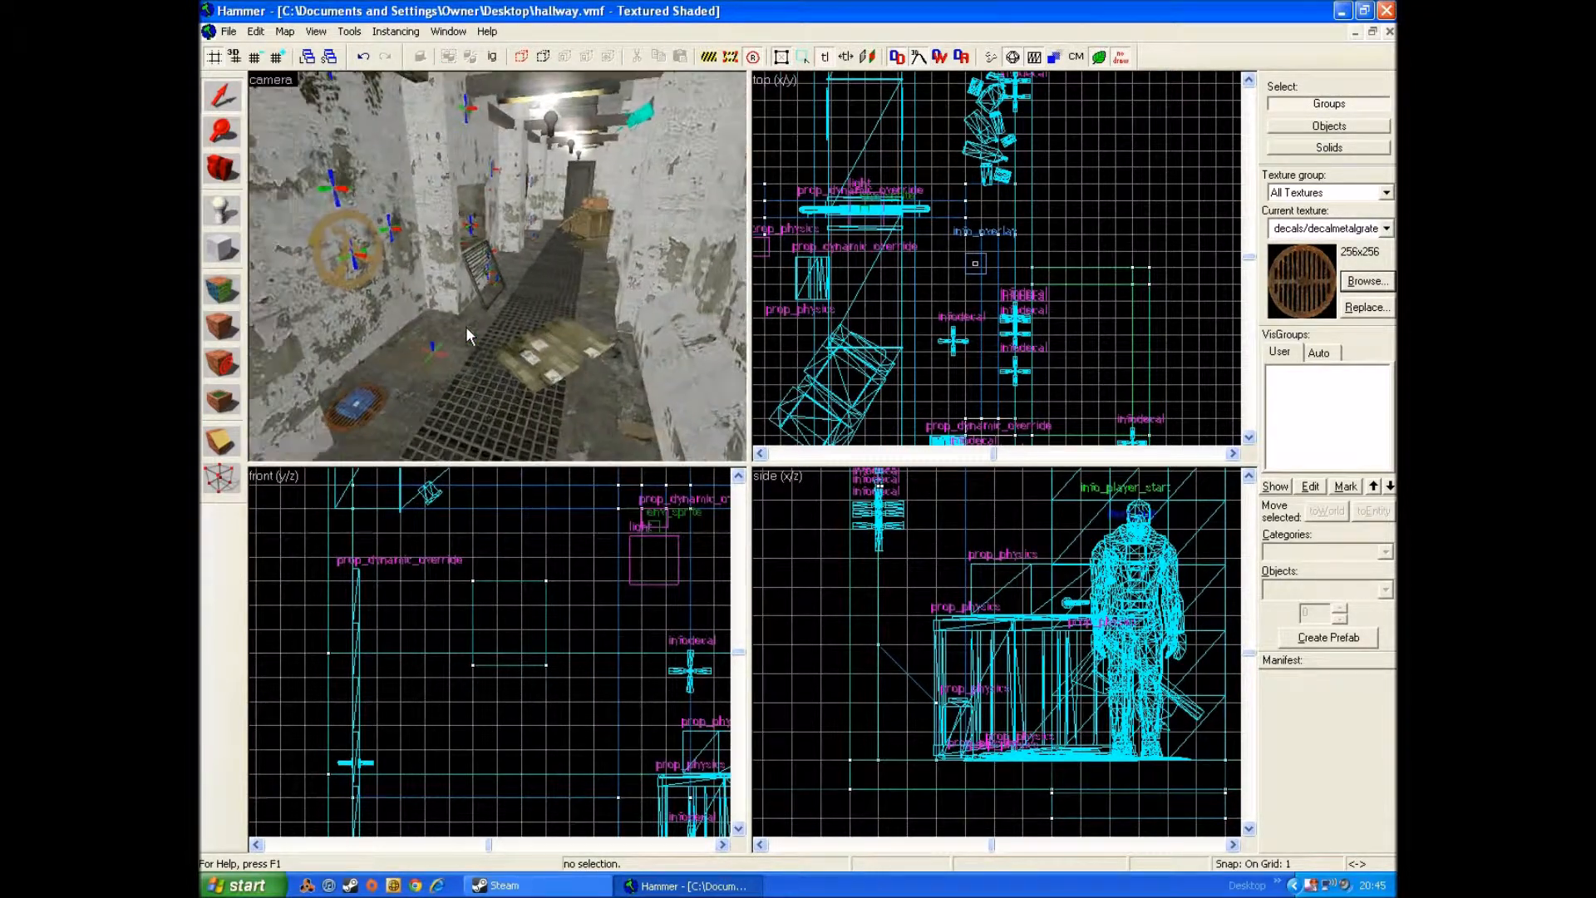
left_click(230, 31)
left_click(282, 98)
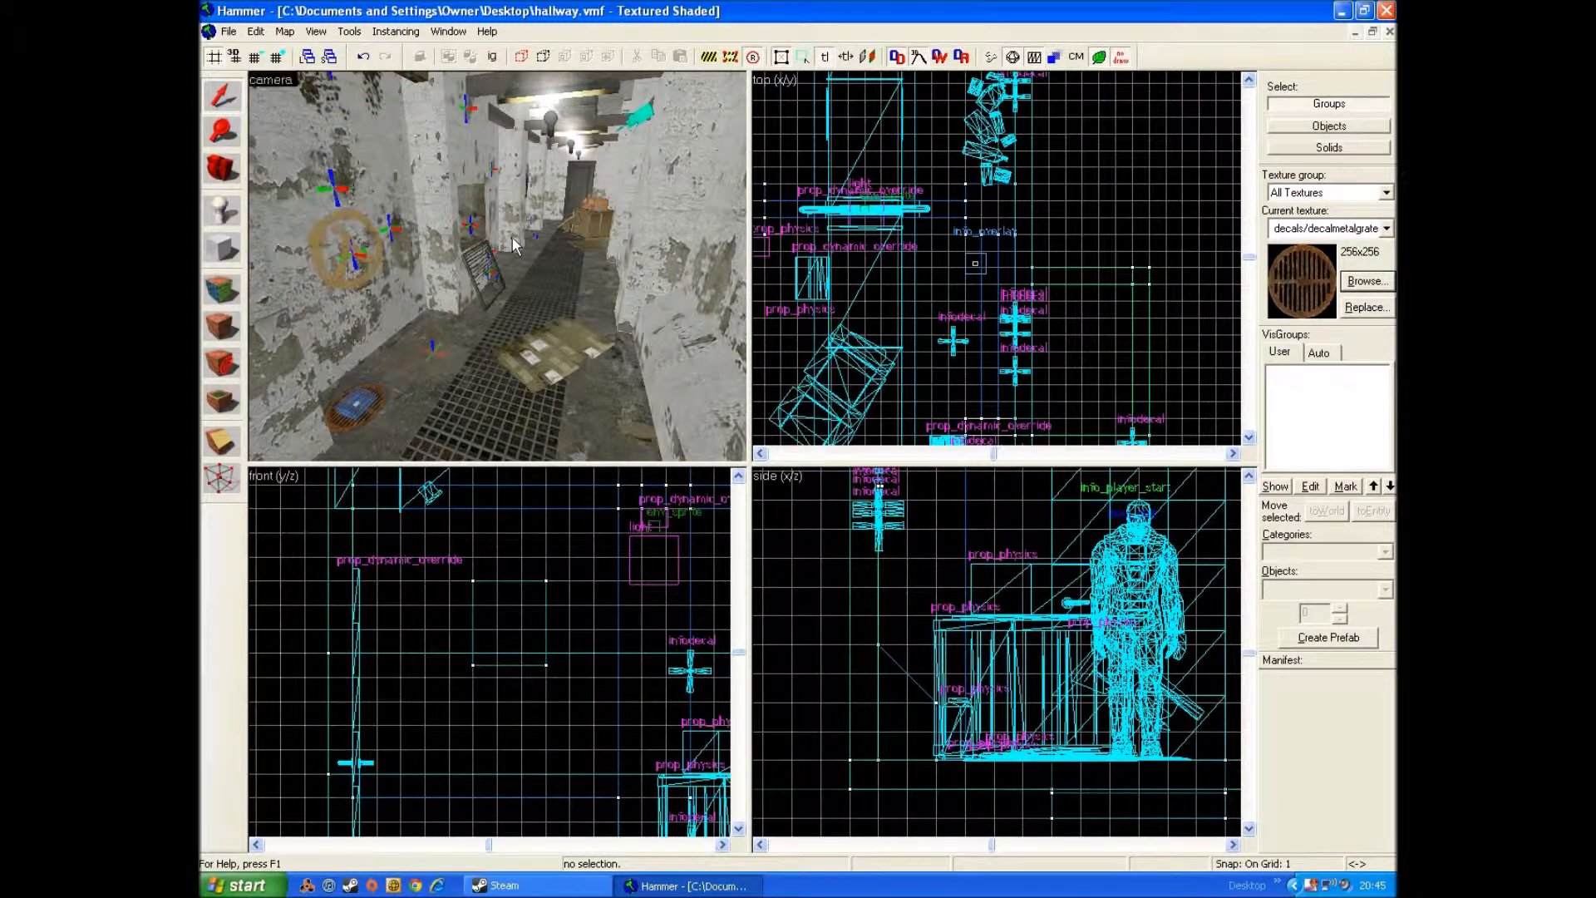